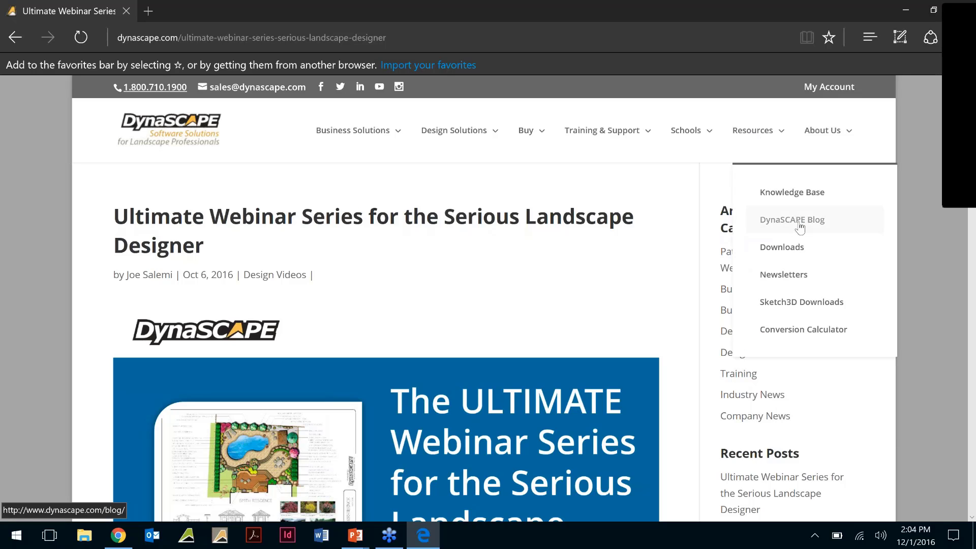
- Look through the Ultimate Webinar Series page from the introduction down to Webinar 6: From the Design to the Estimate
scroll(92, 327, "down", 1)
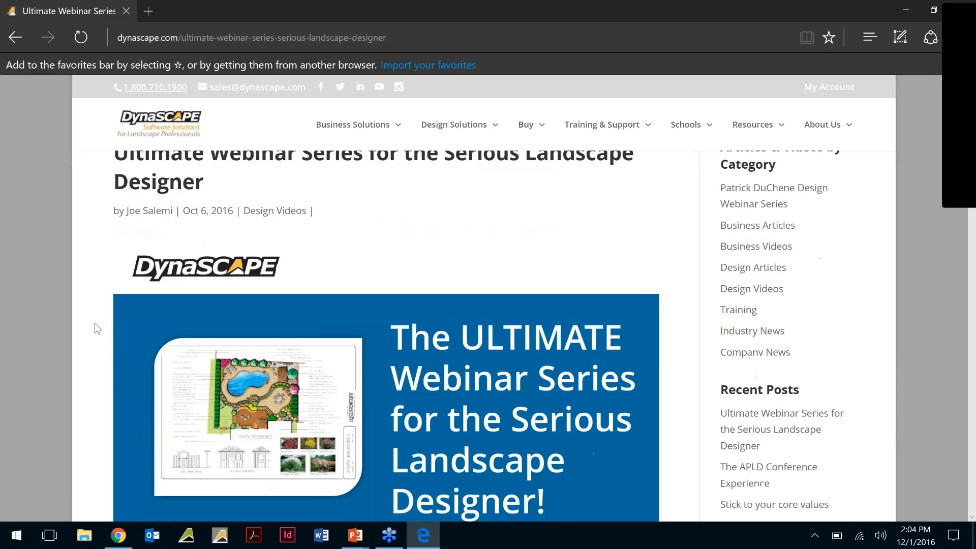
scroll(98, 328, "down", 6)
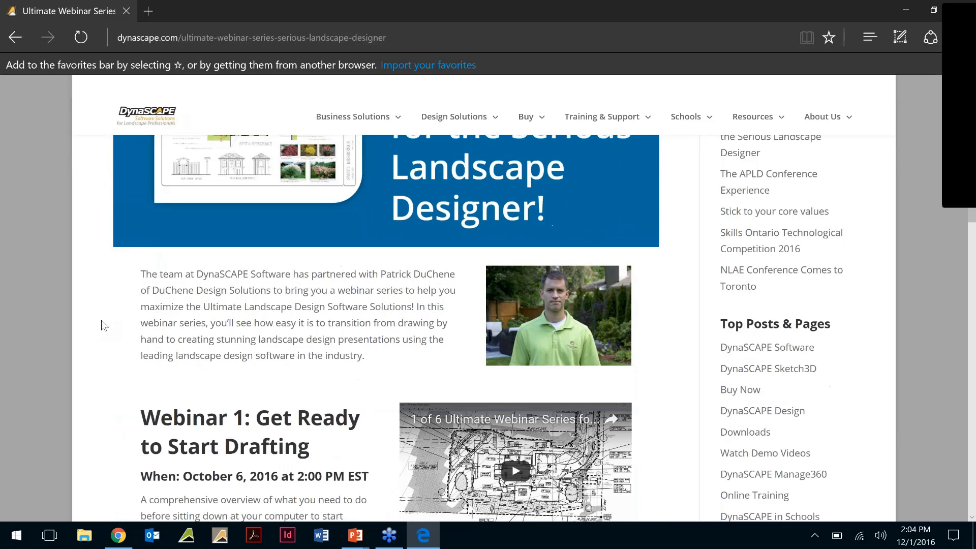
scroll(106, 327, "down", 1)
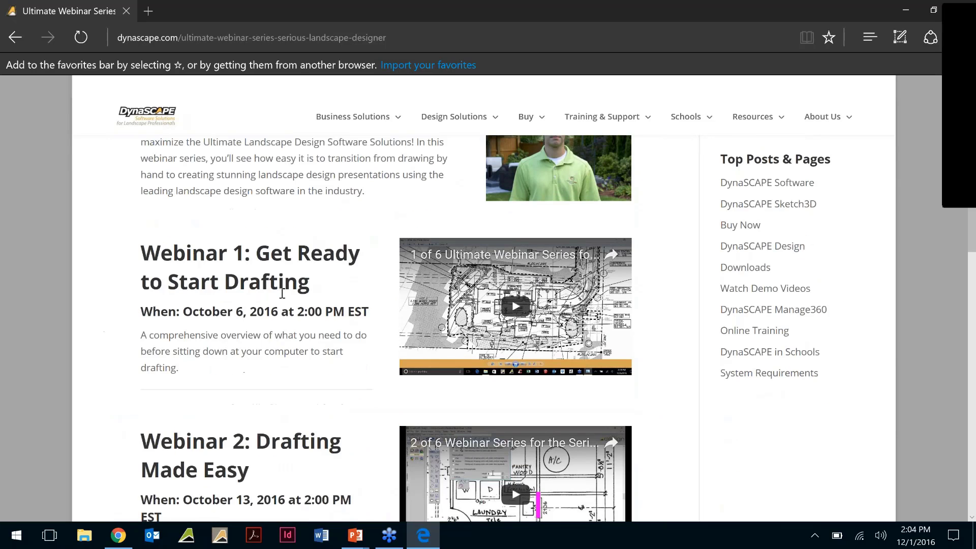
scroll(258, 300, "down", 1)
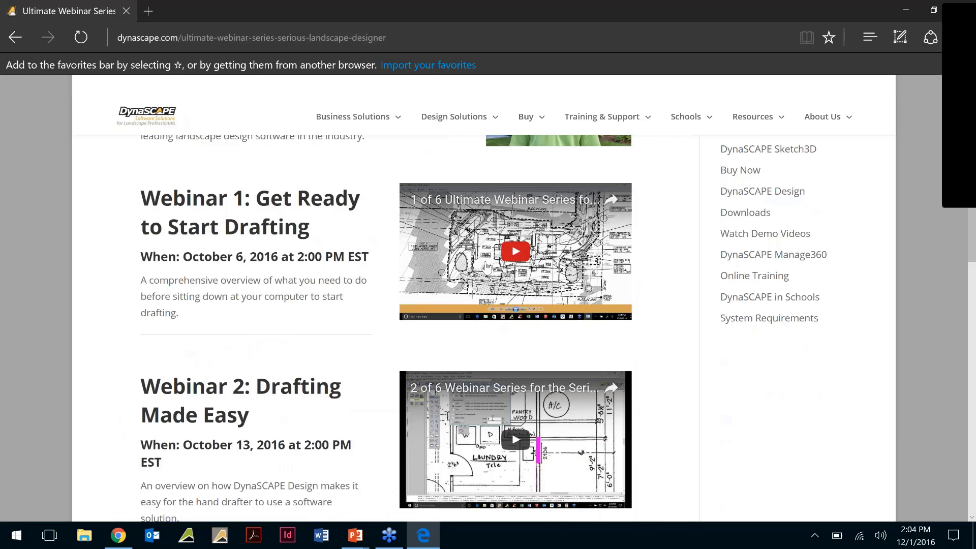
scroll(300, 342, "down", 1)
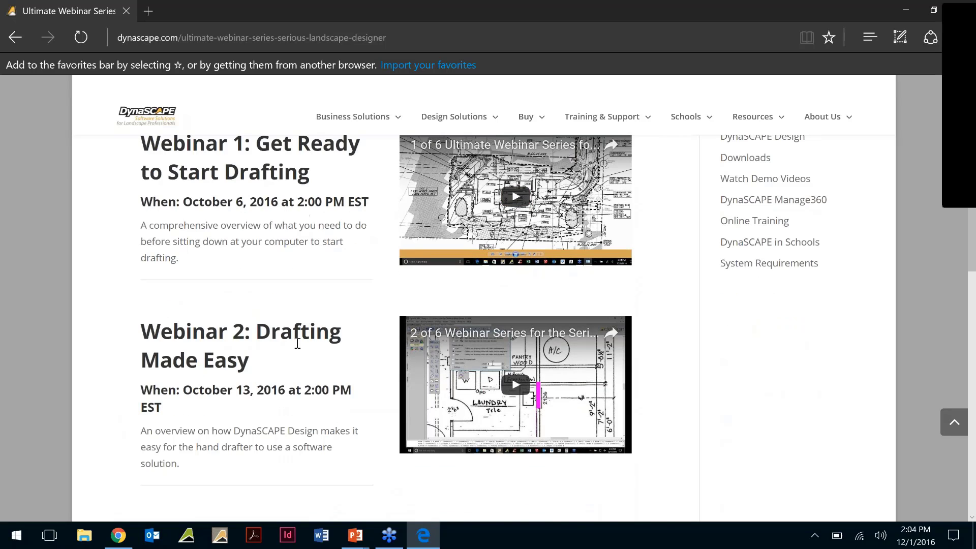
scroll(298, 344, "down", 1)
scroll(297, 344, "down", 3)
scroll(295, 358, "down", 2)
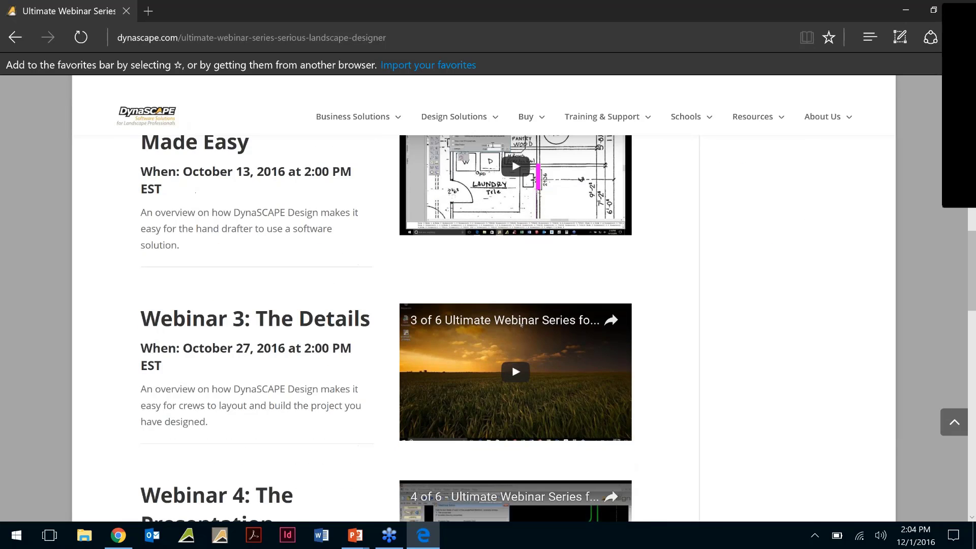
scroll(295, 353, "down", 5)
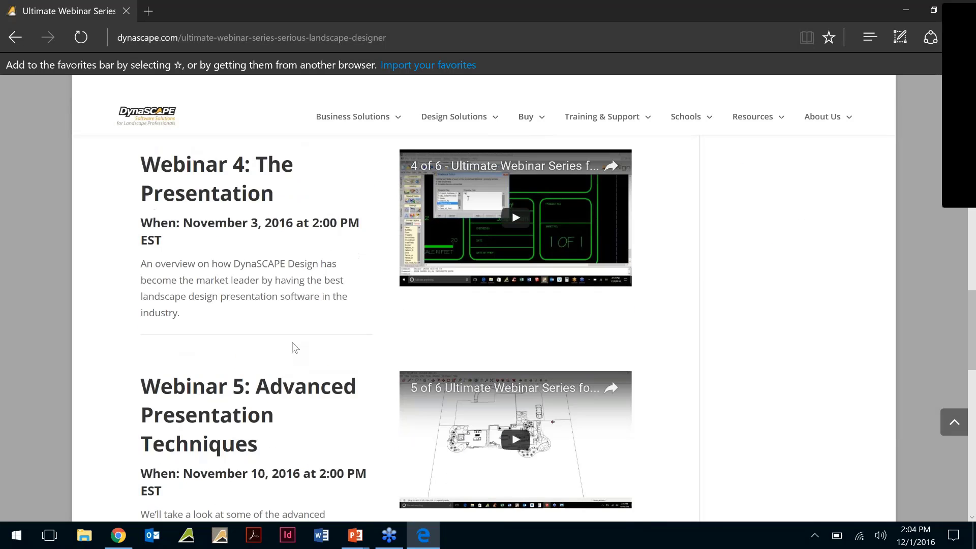
scroll(295, 346, "down", 1)
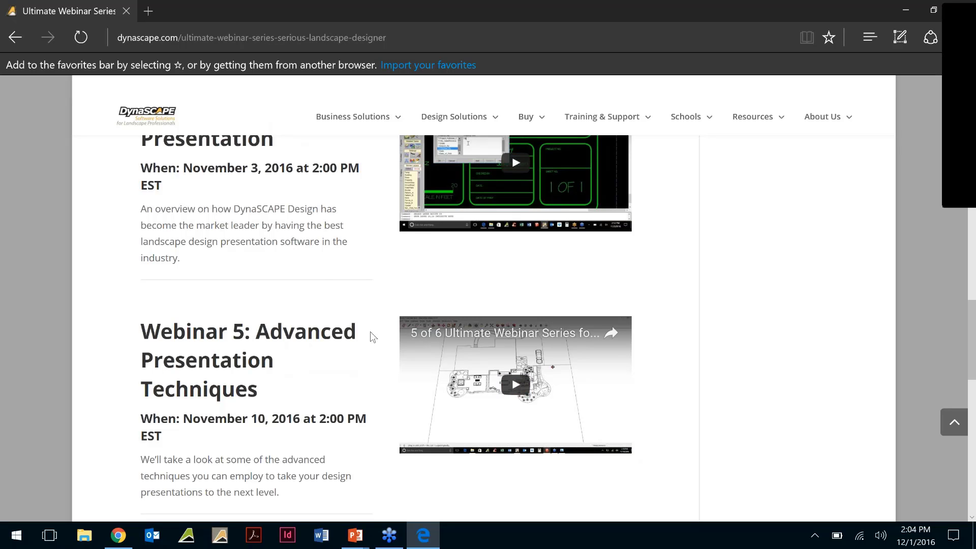
scroll(371, 381, "down", 4)
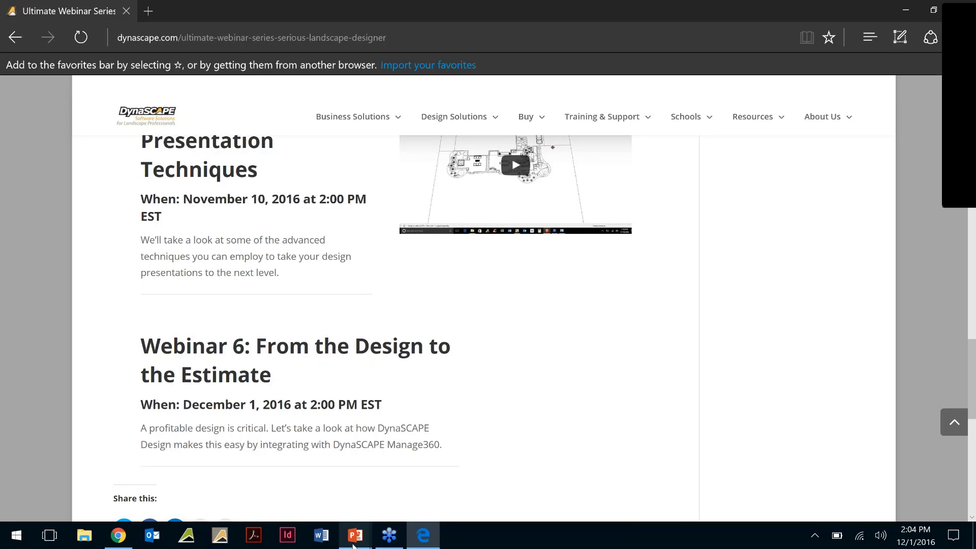
- Switch to the PowerPoint slide show and reveal the remaining housekeeping points, ending on the presenter introduction slide
left_click(352, 544)
left_click(409, 507)
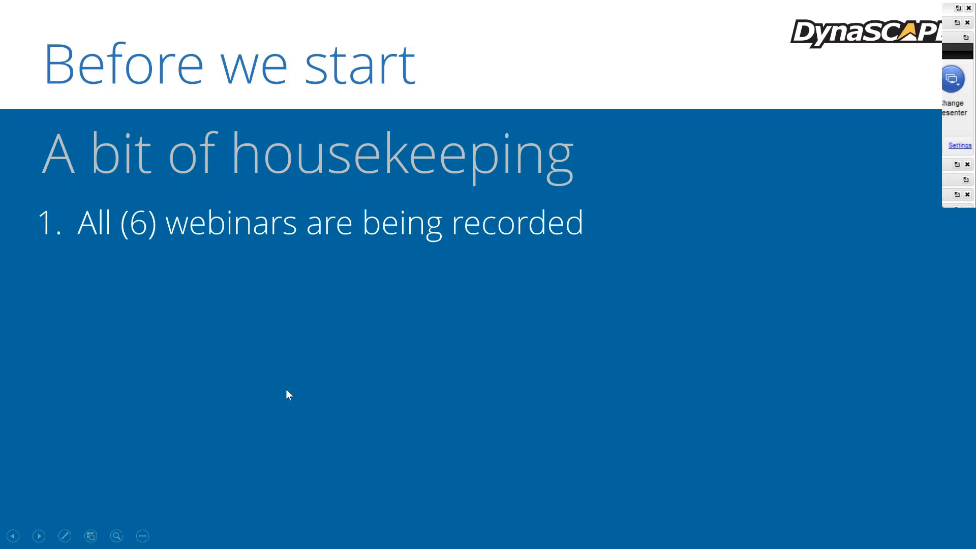
key("Right")
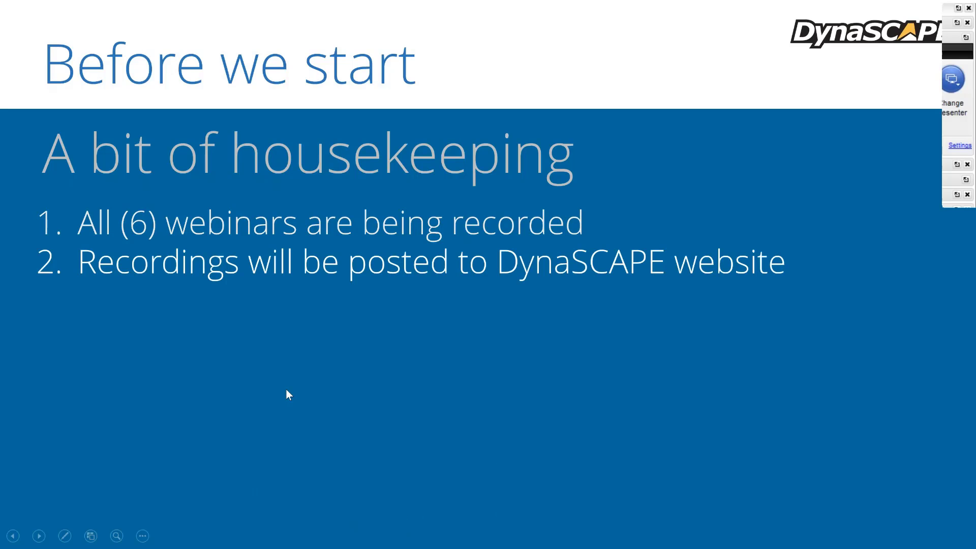
key("Right")
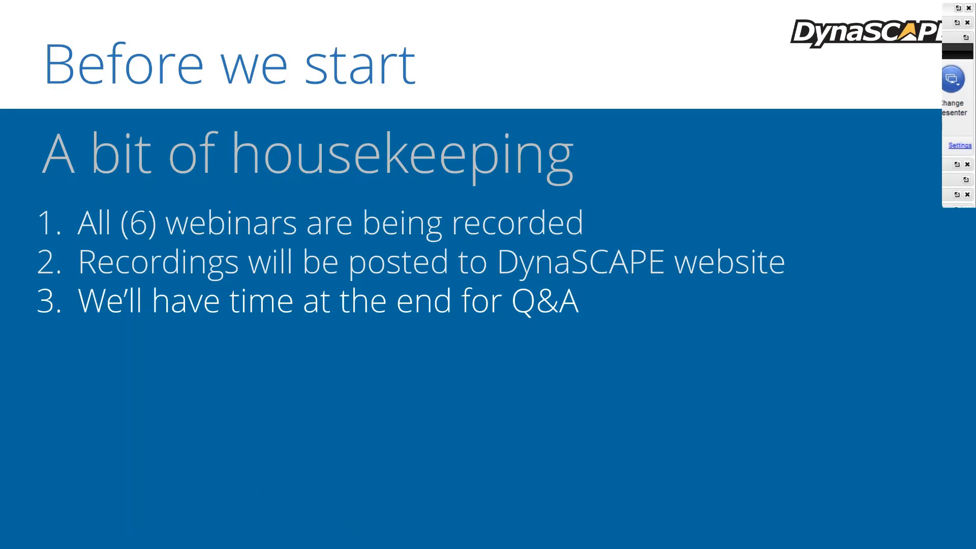
key("Right")
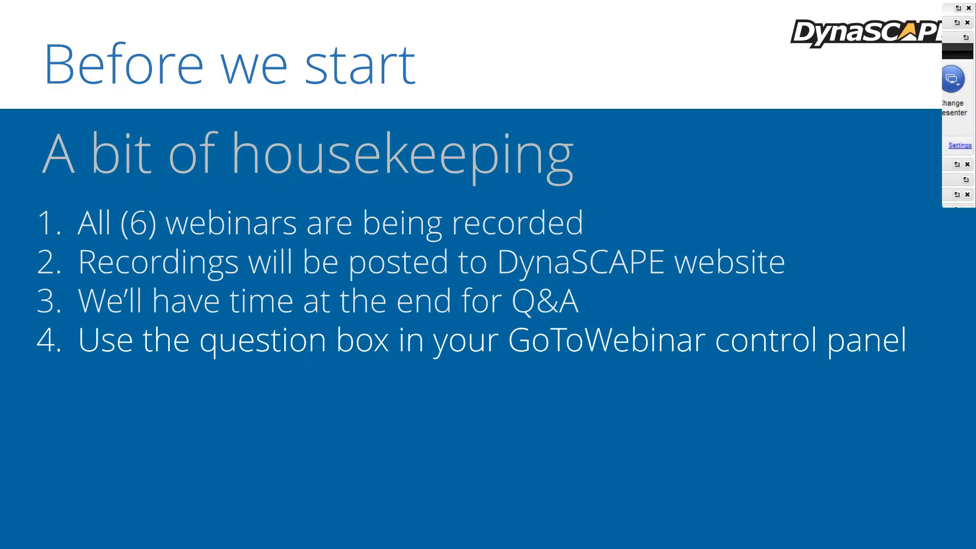
key("Right")
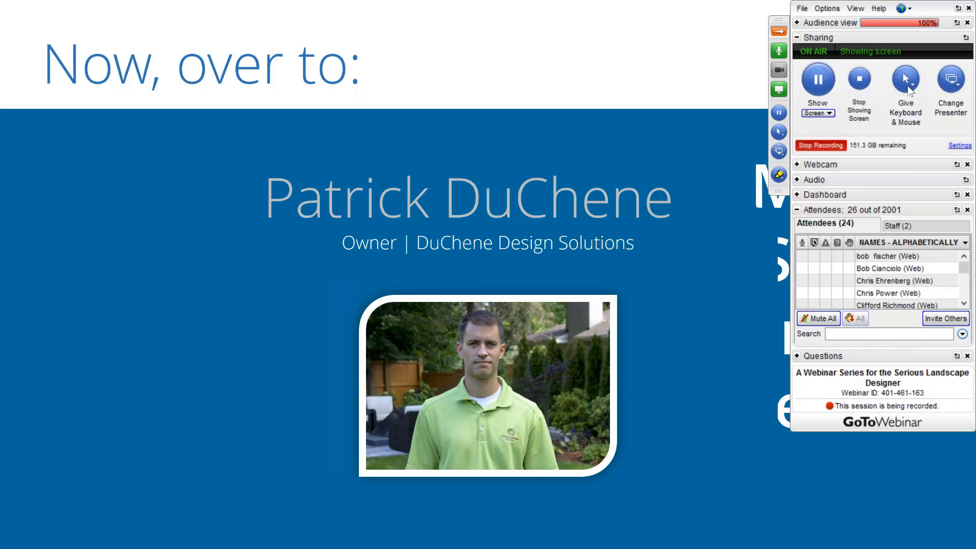
- Hand the presenter role over to the guest speaker in GoToWebinar
left_click(951, 80)
left_click(908, 86)
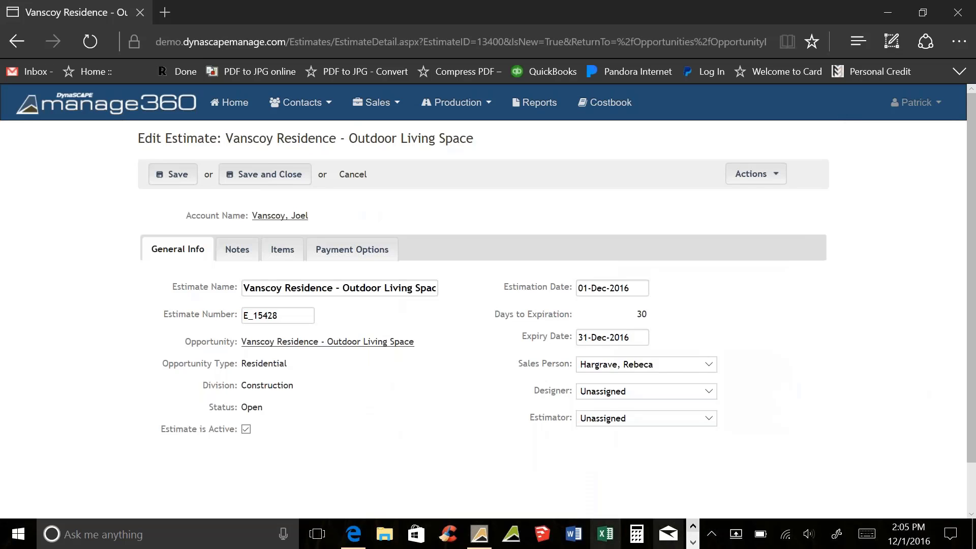
- Switch to DynaSCAPE Design and bring up the house and surrounding planting areas of the webinar drawing
left_click(475, 542)
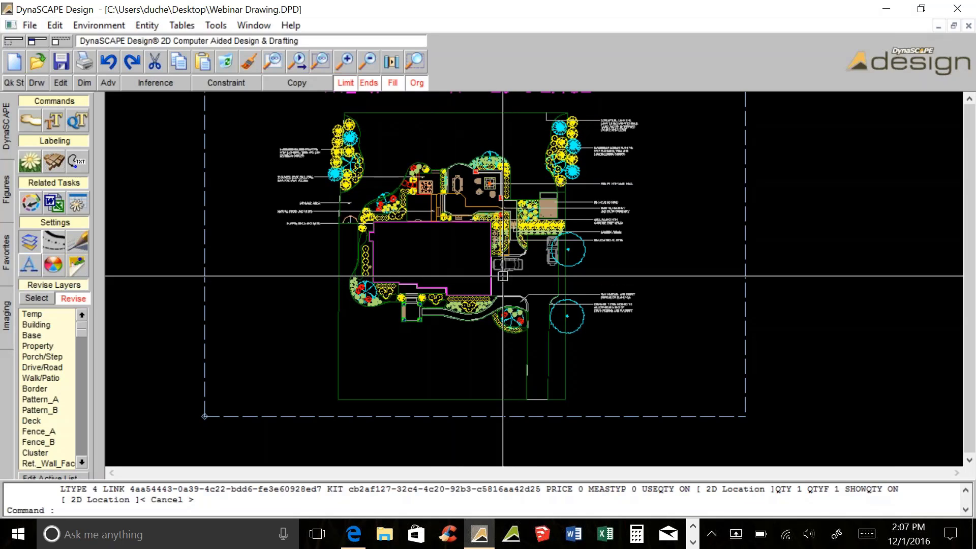
middle_click_drag(436, 281, 511, 332)
scroll(580, 283, "up", 2)
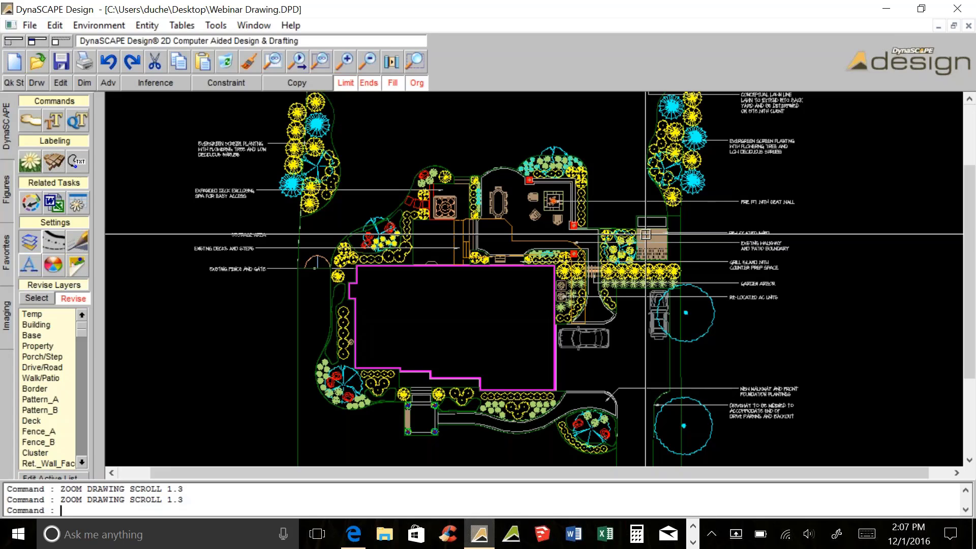
- Review the My Plants Location link to the Manage website in the plant label settings, and close softscape labeling
left_click(29, 163)
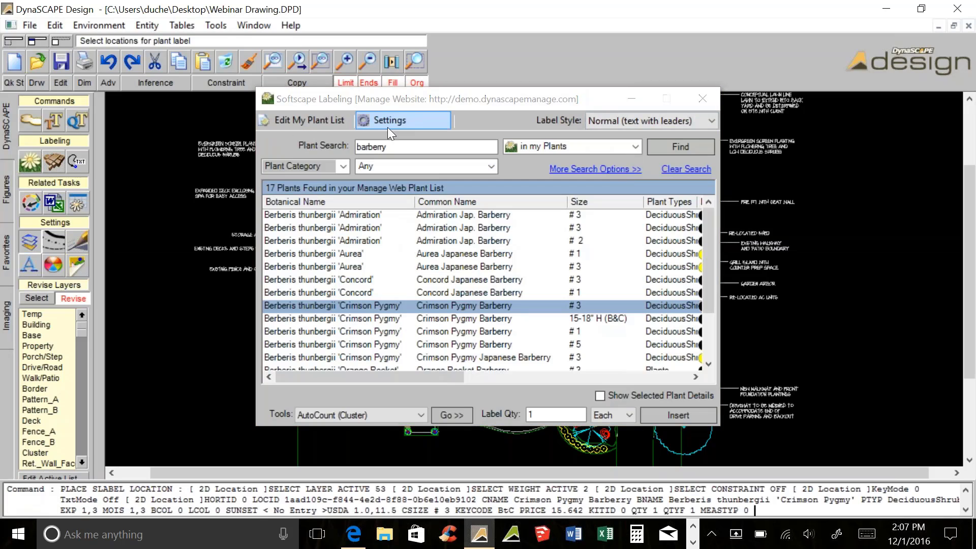
left_click(703, 98)
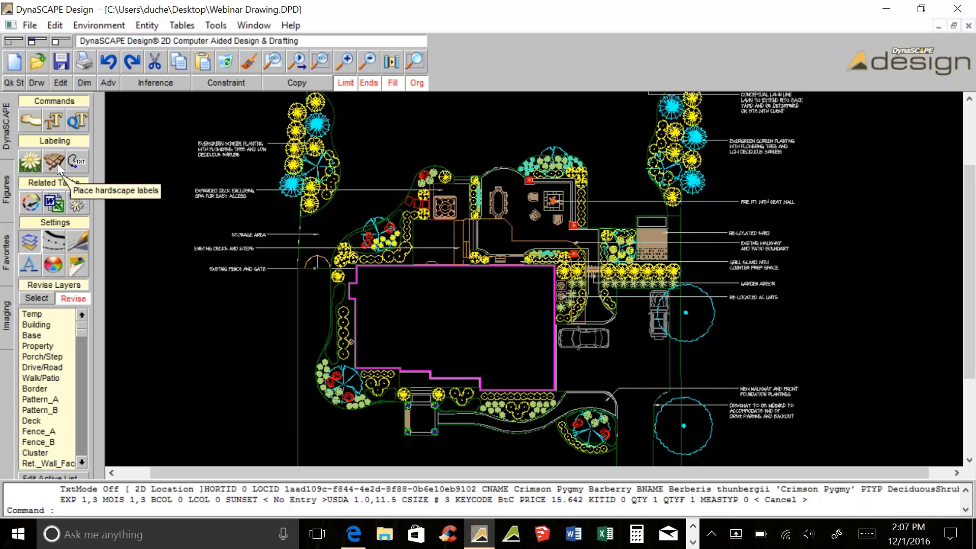
left_click(26, 161)
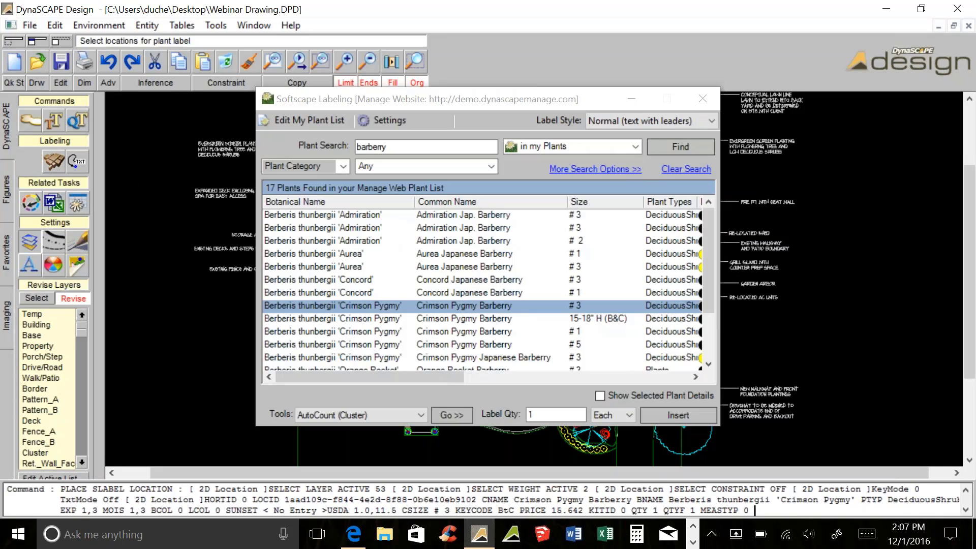
left_click(386, 120)
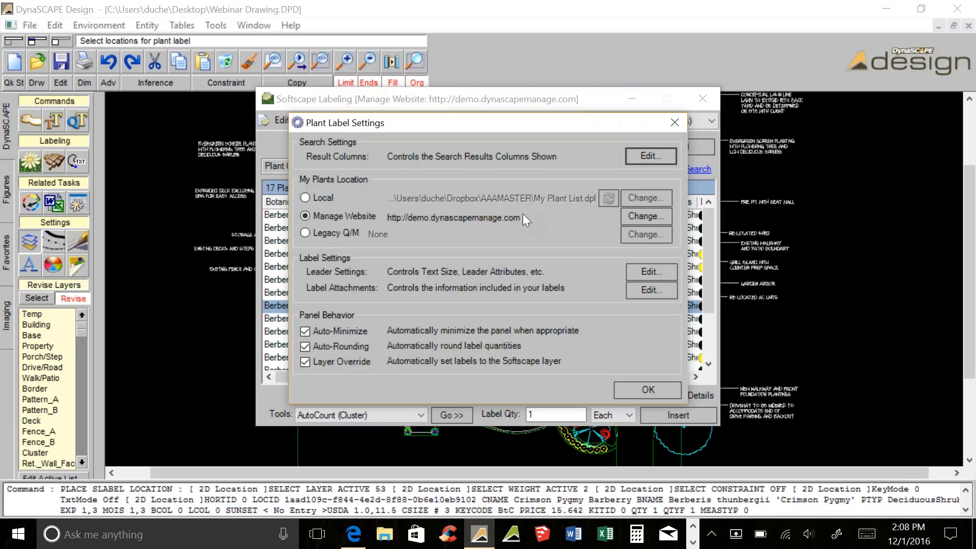
left_click(637, 395)
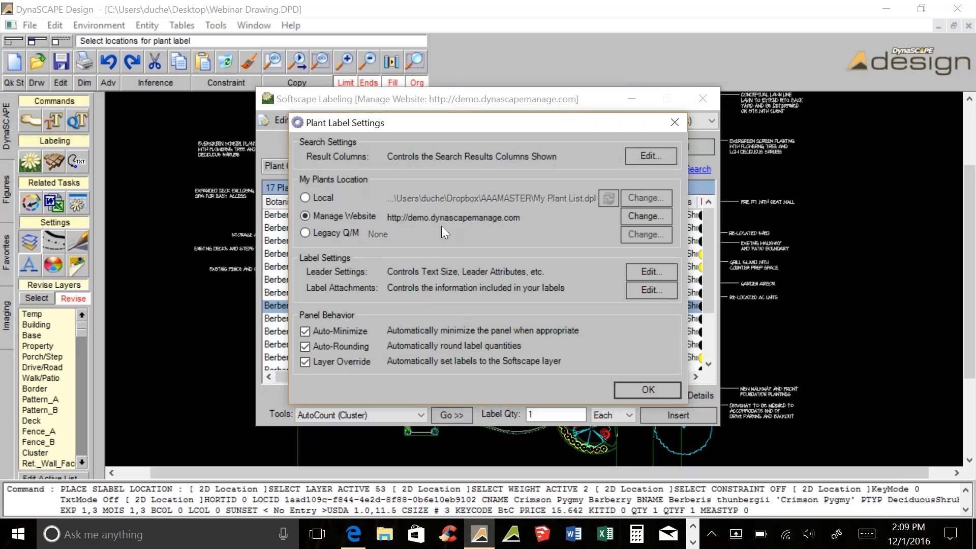
left_click(647, 390)
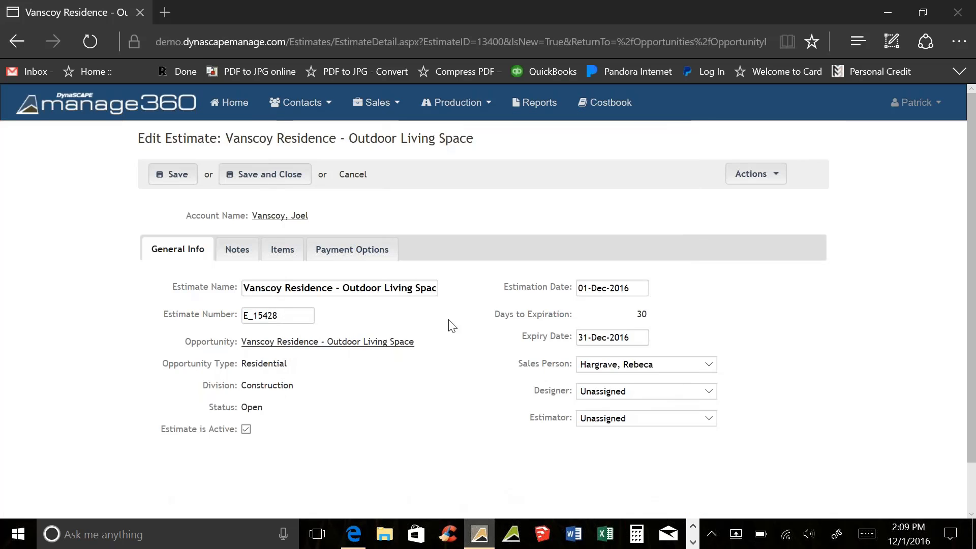
left_click(477, 542)
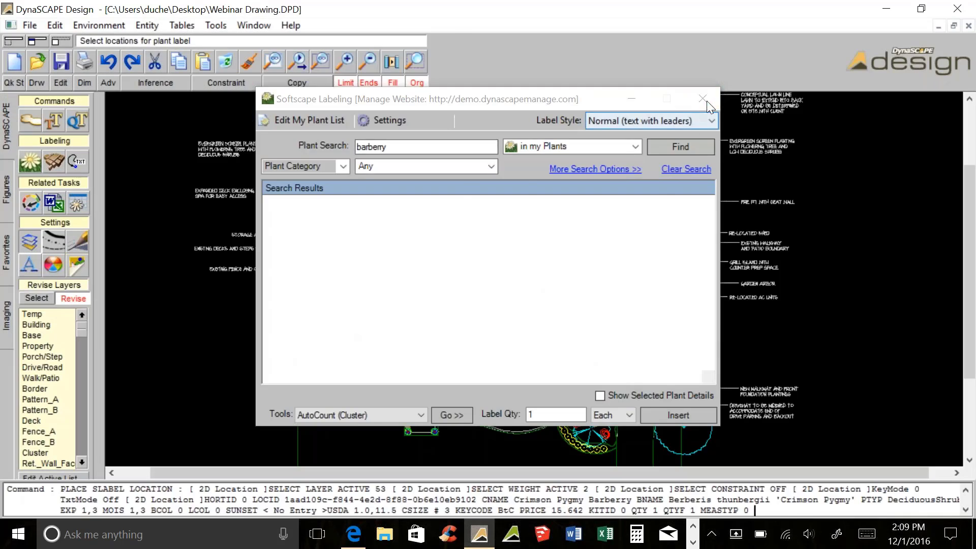
left_click(703, 100)
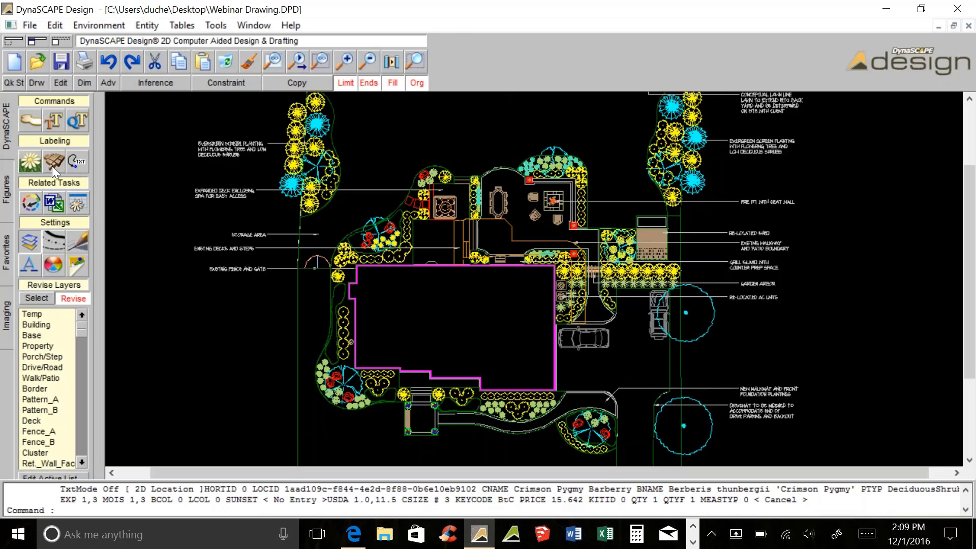
- Review the online Design Label Linking option in the hardscape label settings, and return to the drawing with the labeling tool closed
left_click(59, 157)
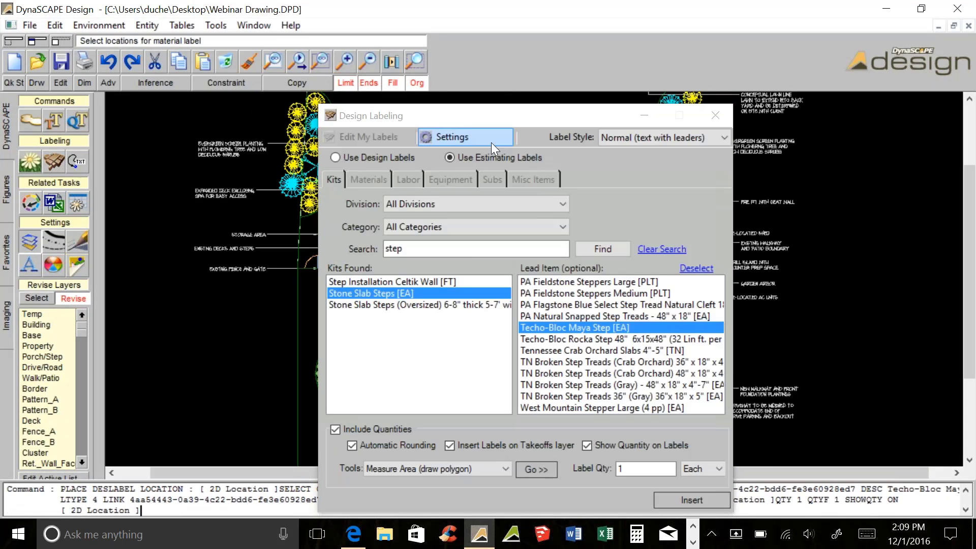
left_click(493, 138)
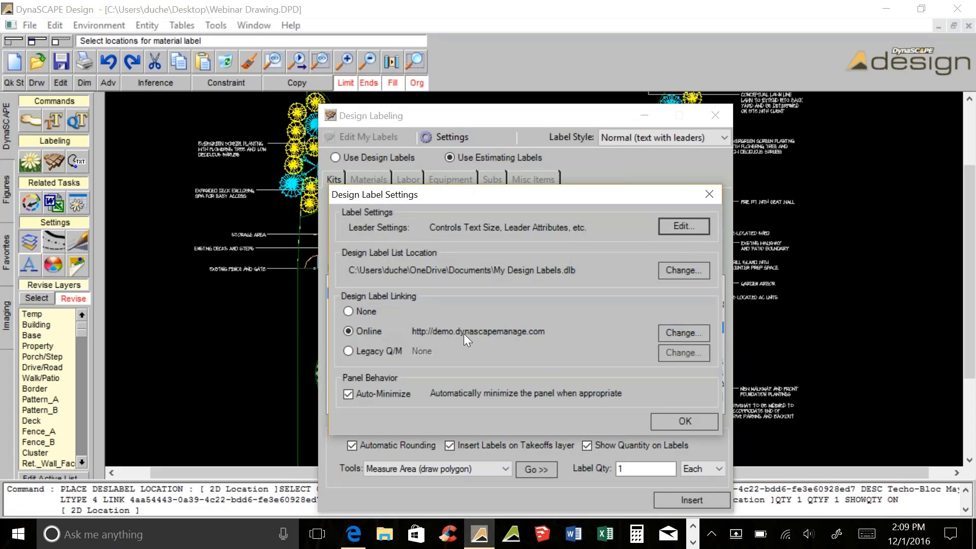
left_click(707, 198)
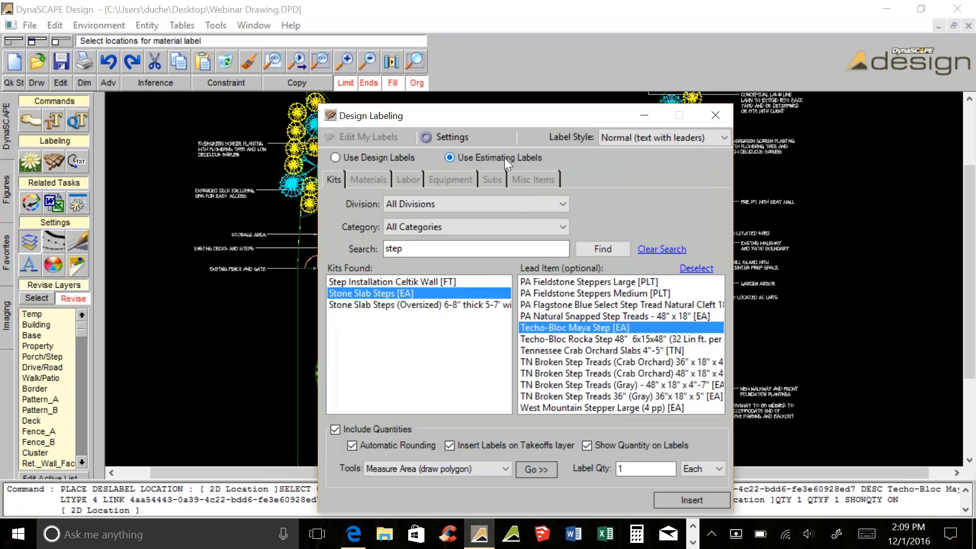
left_click(718, 115)
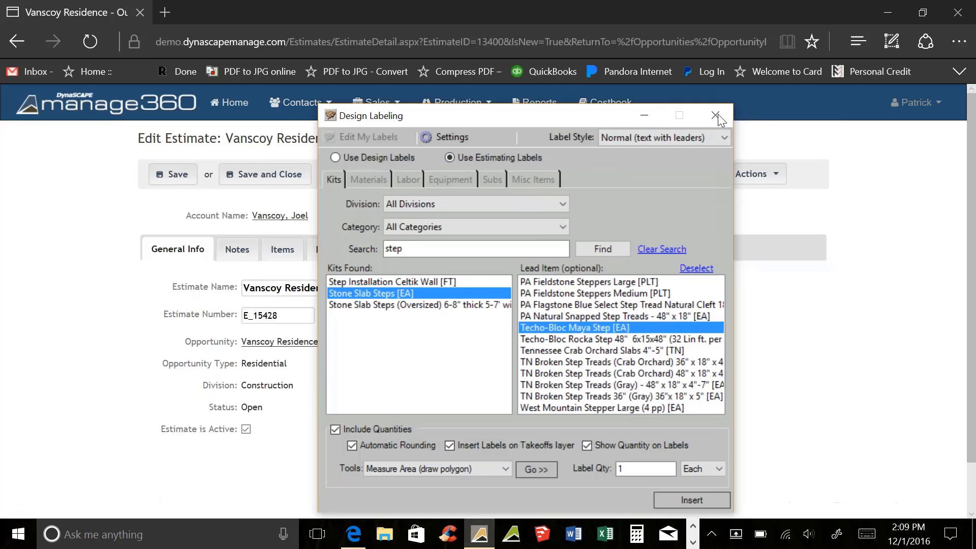
left_click(480, 541)
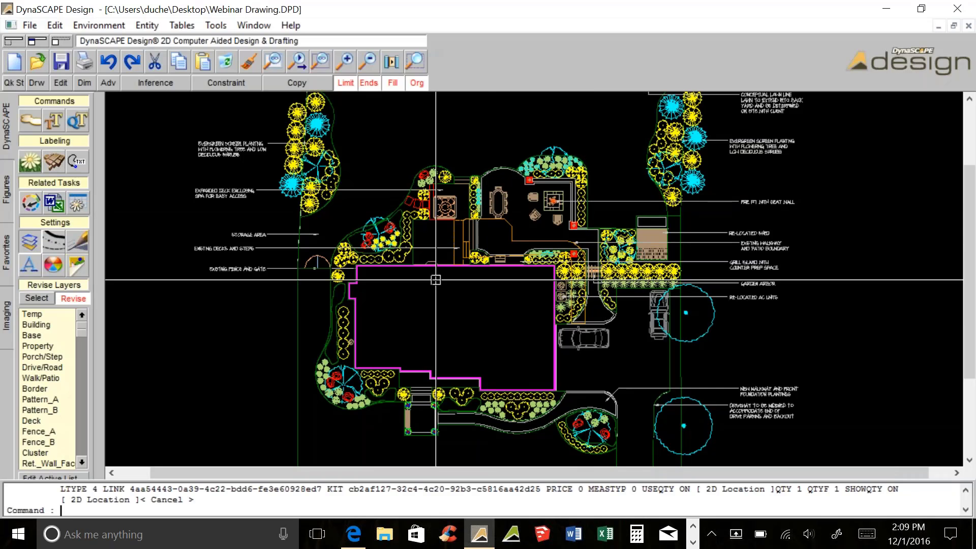
- Select the shrub row beside the fire pit seat wall, start softscape labeling and search My Plants for boxwood
scroll(663, 288, "up", 2)
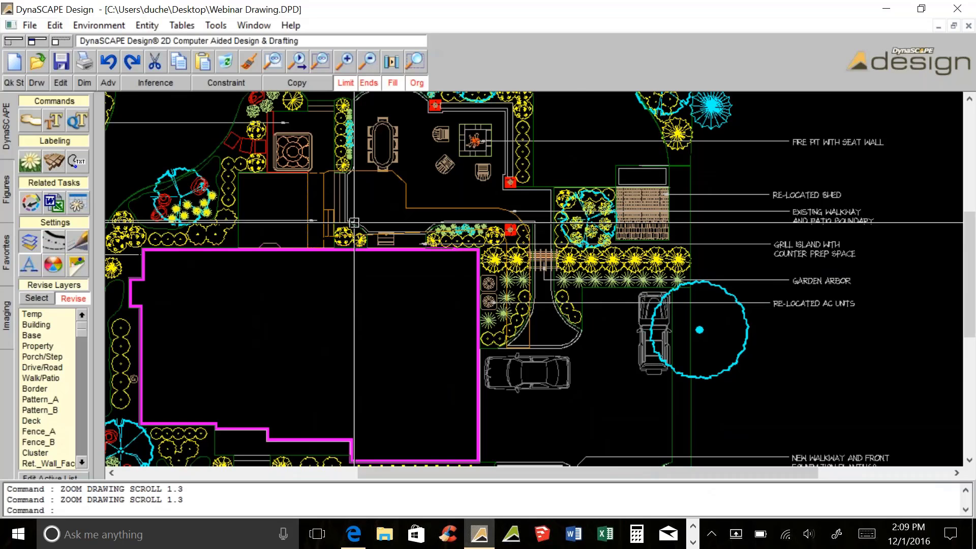
scroll(354, 223, "up", 3)
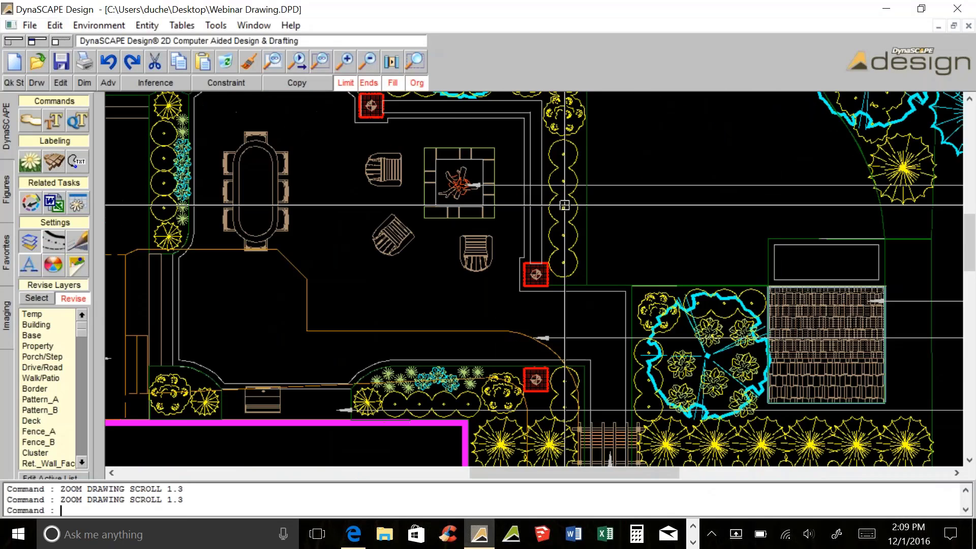
left_click(564, 205)
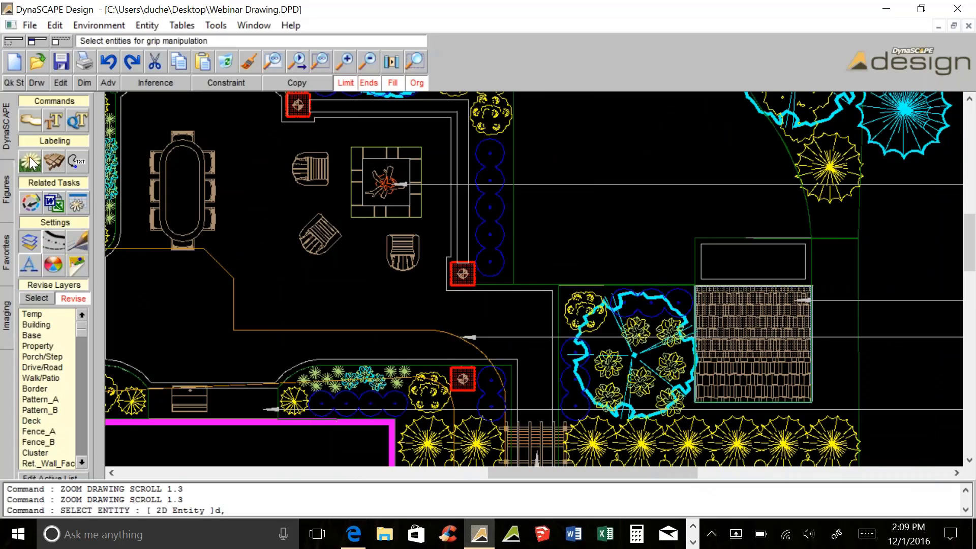
left_click(29, 158)
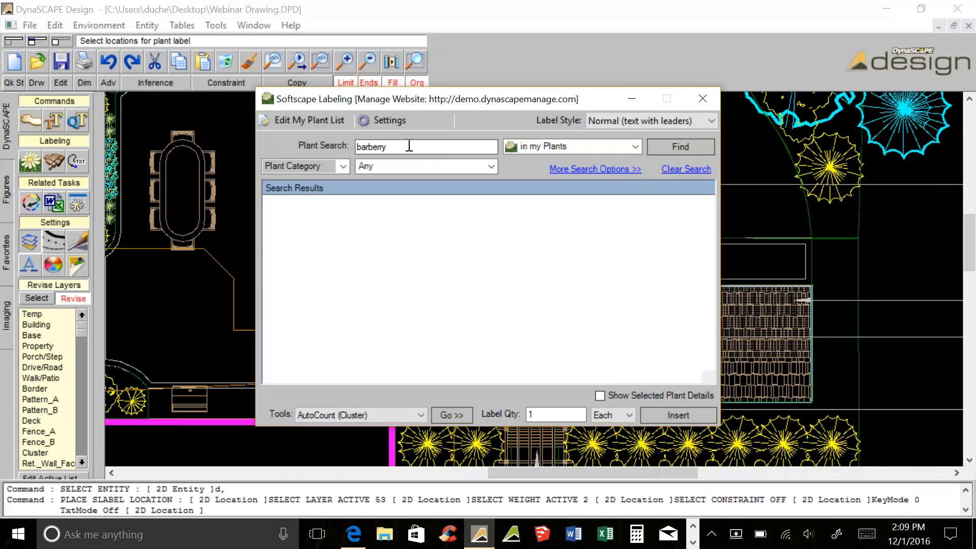
double_click(418, 147)
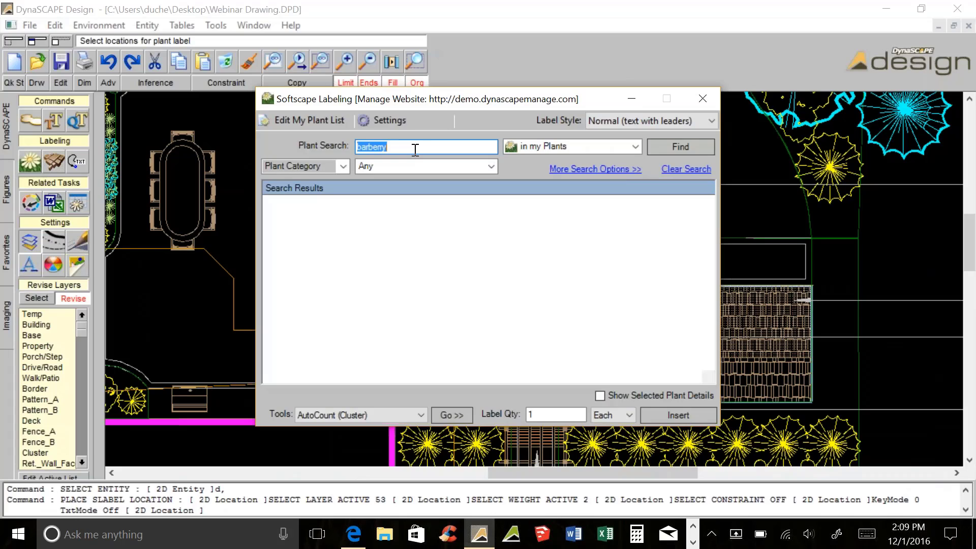
type("boxwood")
key("Return")
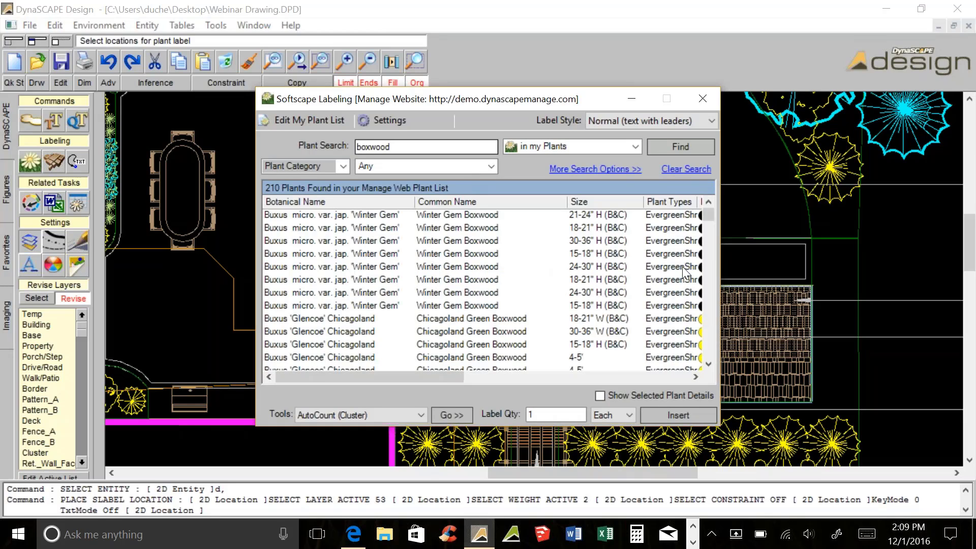
- Choose the 18-21" H (B&C) Winter Gem Boxwood for the label and shift the labeling dialog aside
left_click(708, 362)
left_click(708, 363)
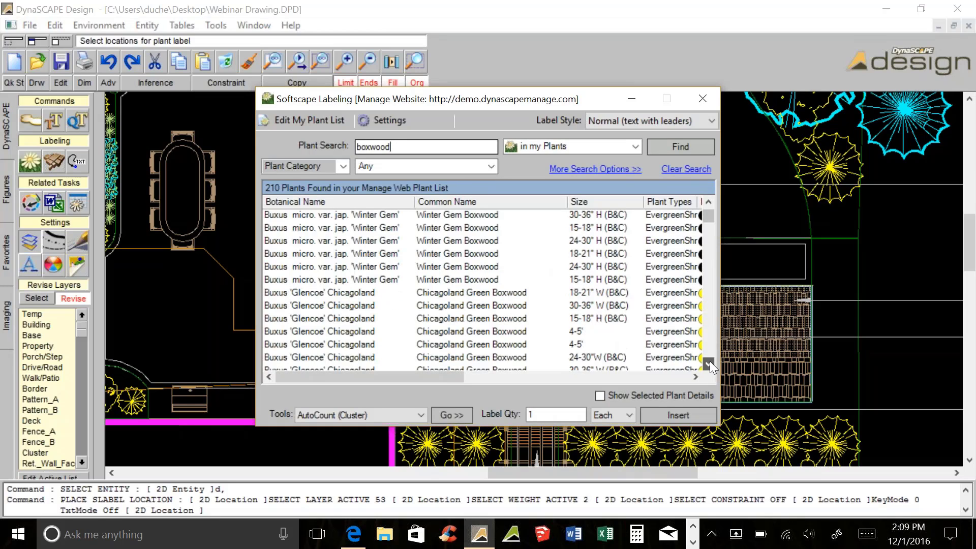
left_click(709, 363)
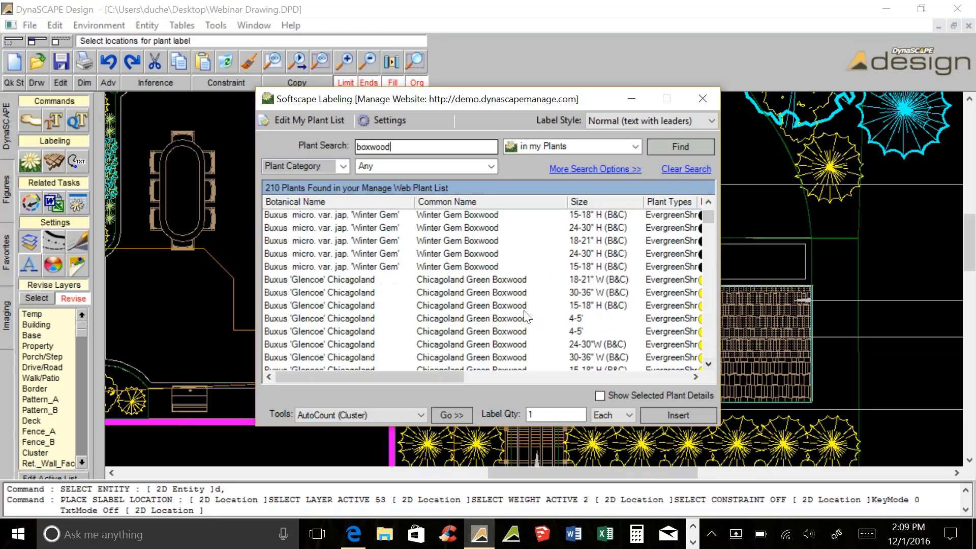
left_click(708, 202)
left_click(708, 202)
left_click(708, 202)
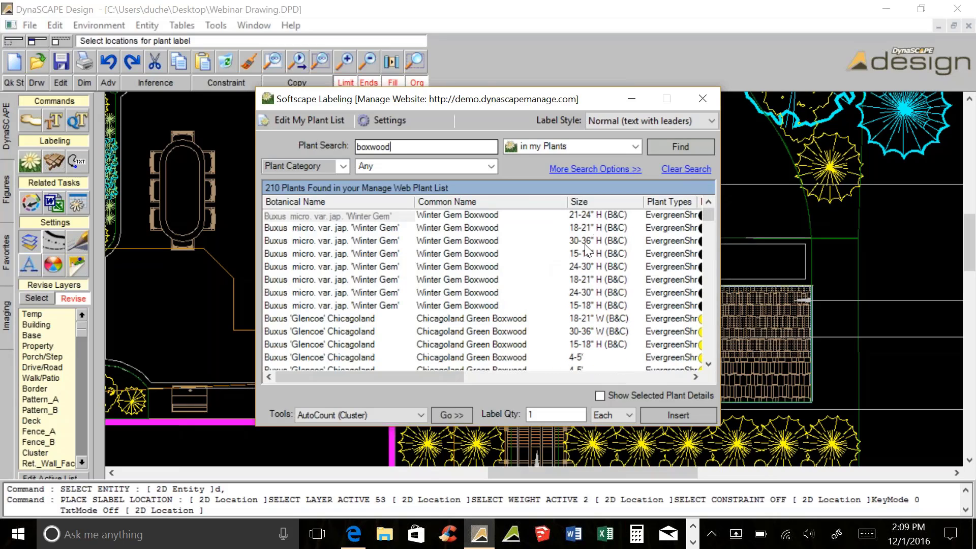
left_click(591, 217)
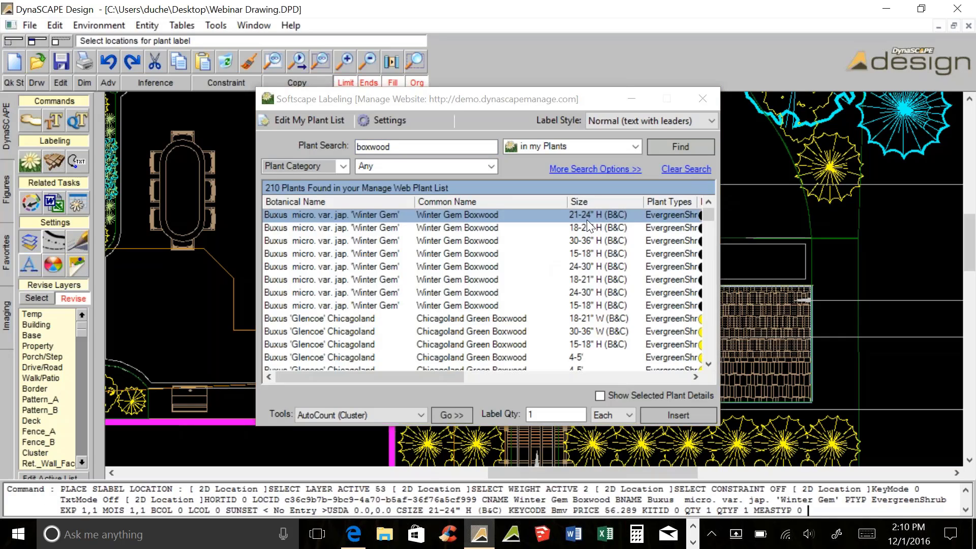
left_click(586, 227)
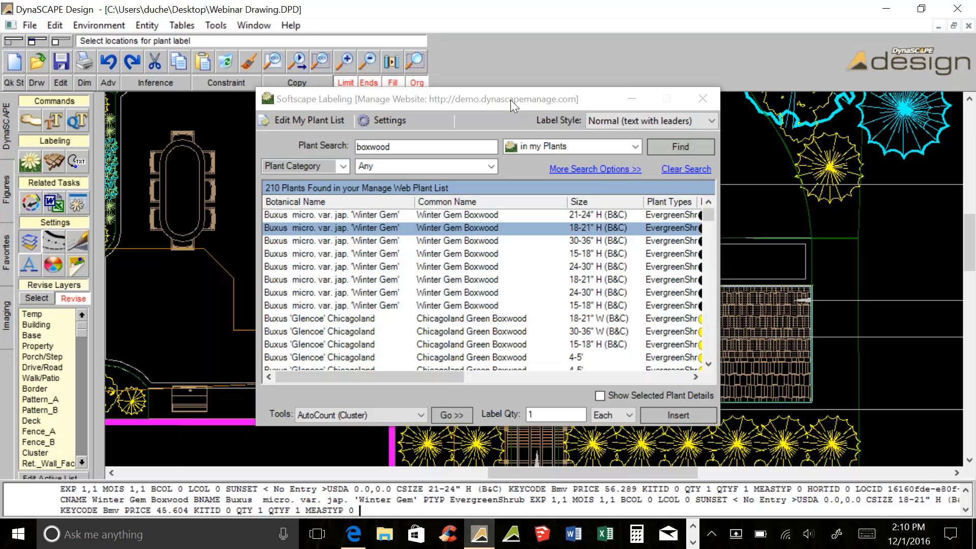
mouse_move(510, 100)
left_mouse_down()
mouse_move(478, 108)
mouse_move(375, 97)
left_mouse_up()
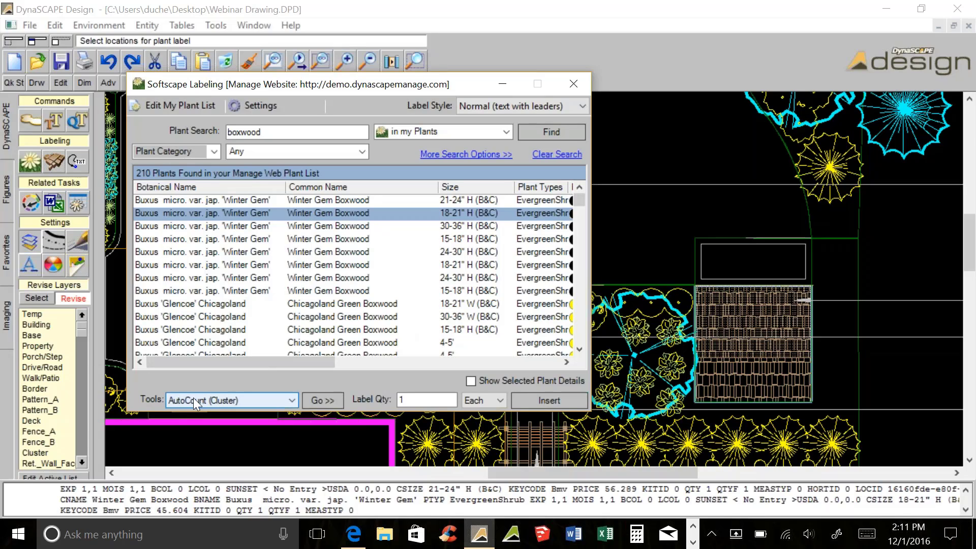
- AutoCount the shrub cluster beside the fire pit seat wall and place its Winter Gem Boxwood label near the shed notes
left_click(321, 401)
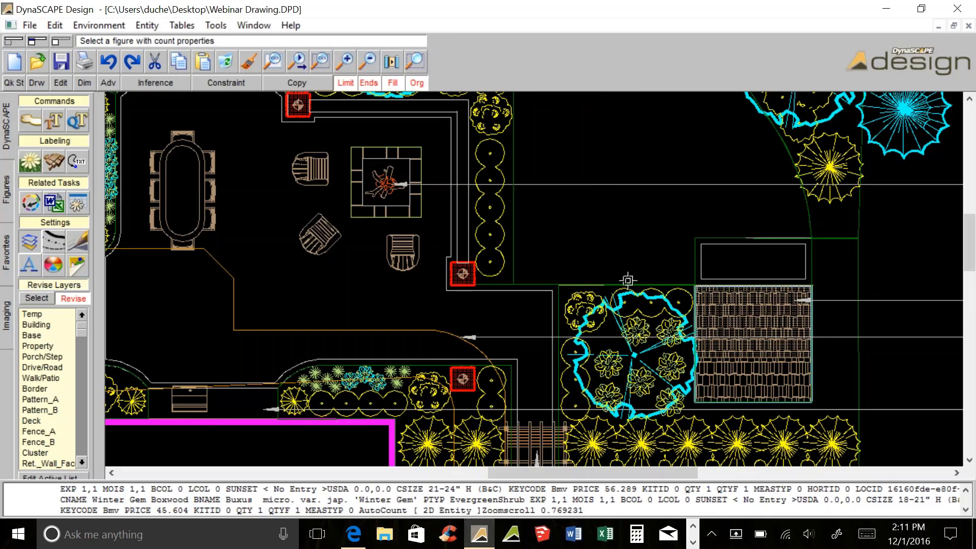
scroll(628, 281, "down", 2)
left_click(549, 270)
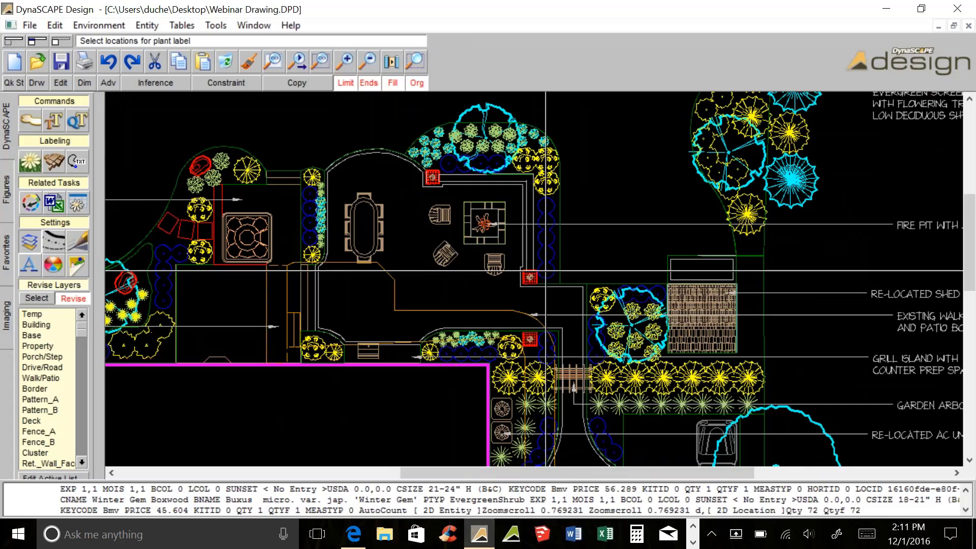
left_click(547, 271)
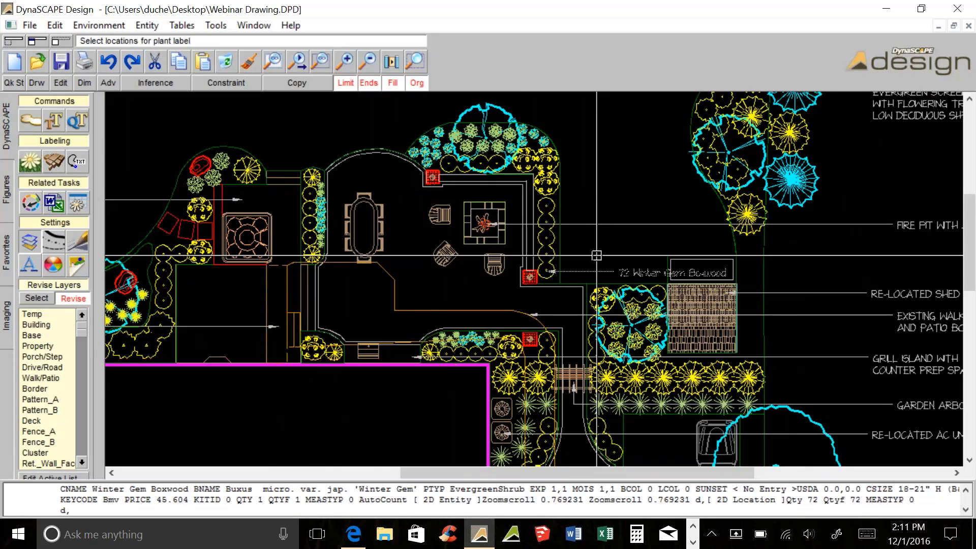
middle_click_drag(597, 257, 375, 275)
scroll(752, 259, "up", 2)
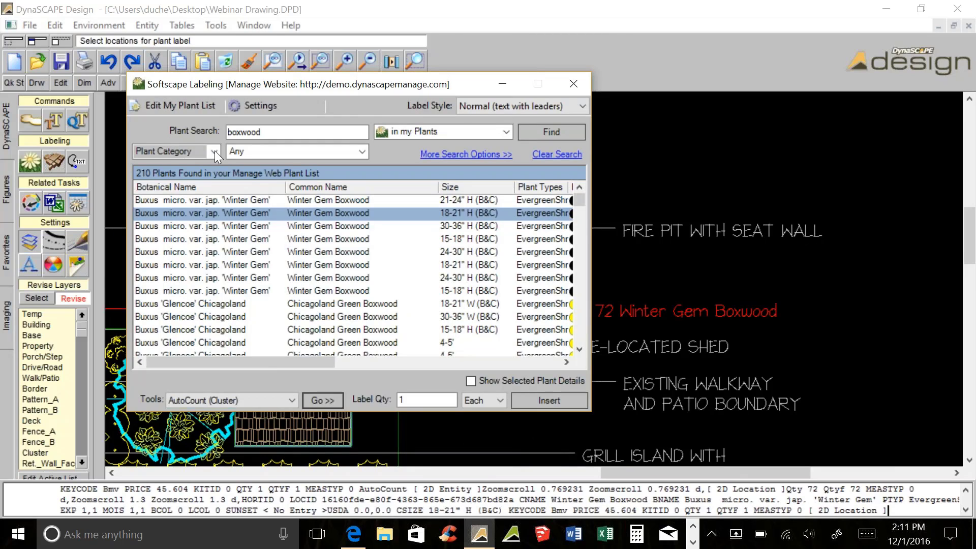
- Search My Plants for cherry and choose the 3" Okame Cherry
double_click(287, 133)
type("cherry")
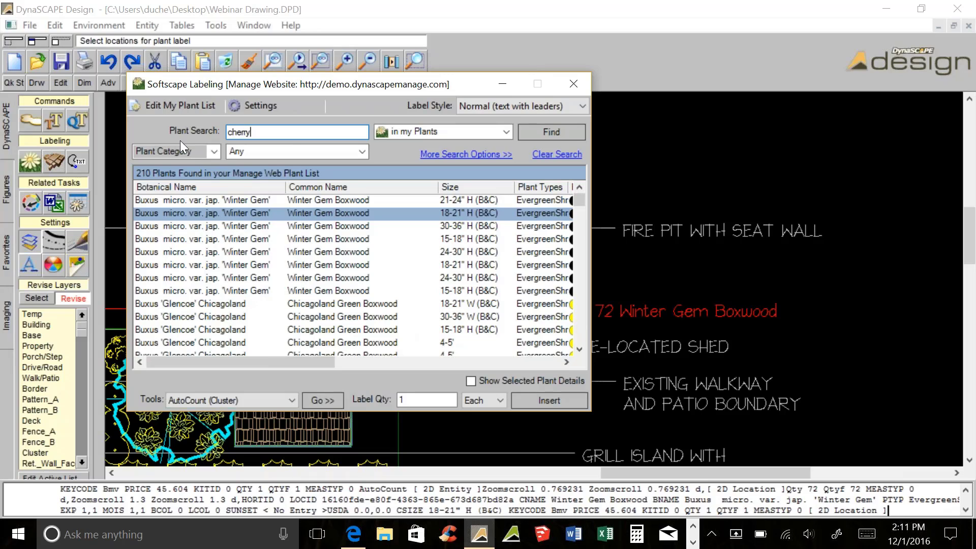
key("Return")
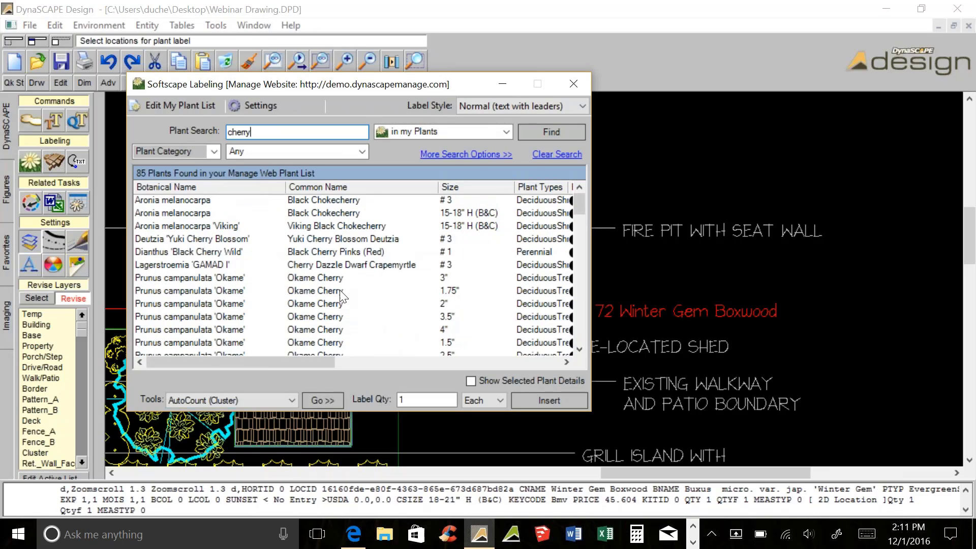
left_click(446, 280)
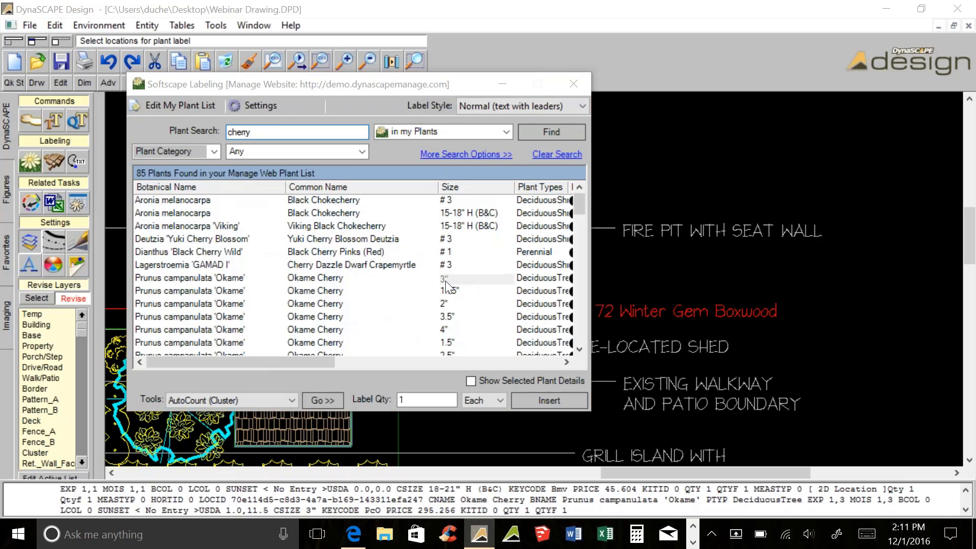
- AutoCount the flowering tree in the evergreen screen planting and place its Okame Cherry label beside the planting
left_click(339, 400)
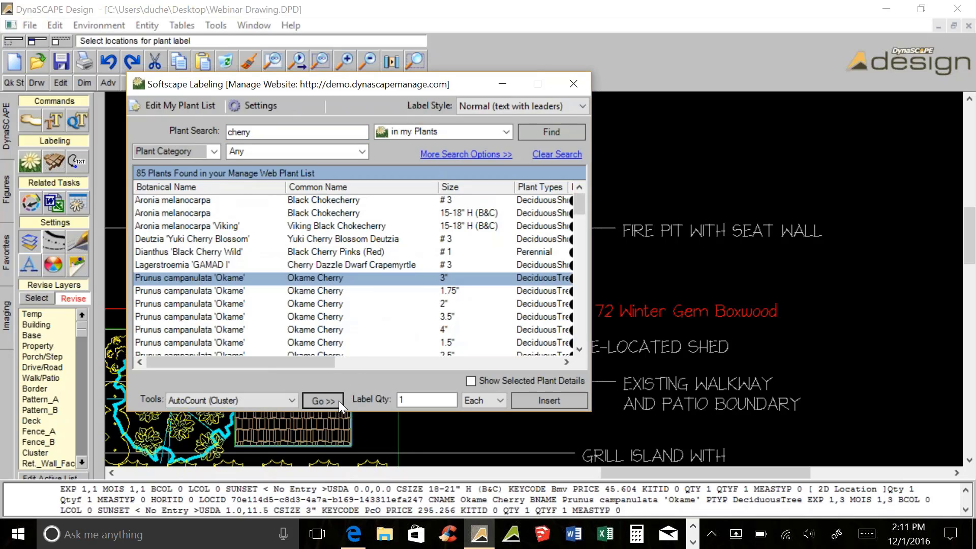
left_click(323, 400)
scroll(574, 324, "down", 2)
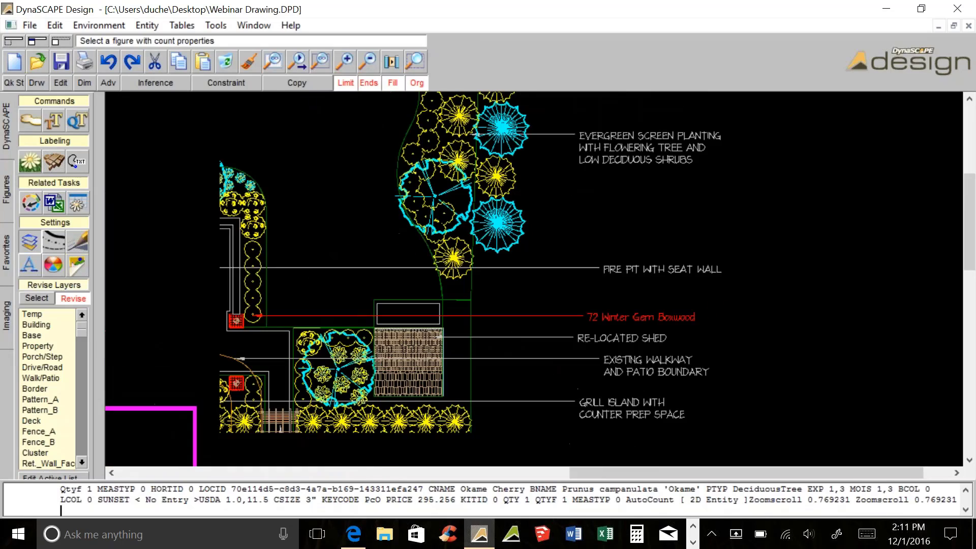
middle_click_drag(466, 330, 540, 316)
scroll(462, 394, "down", 1)
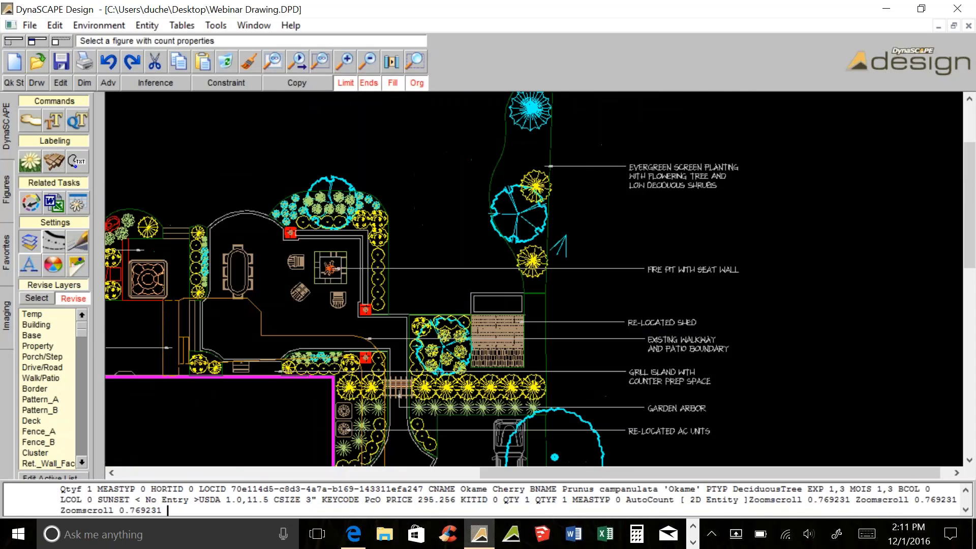
left_click(543, 227)
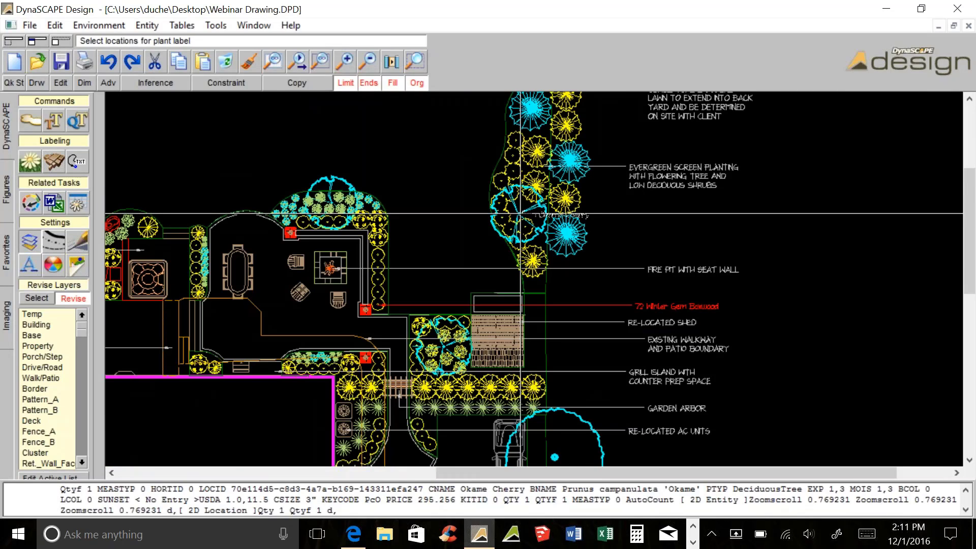
left_click(605, 208)
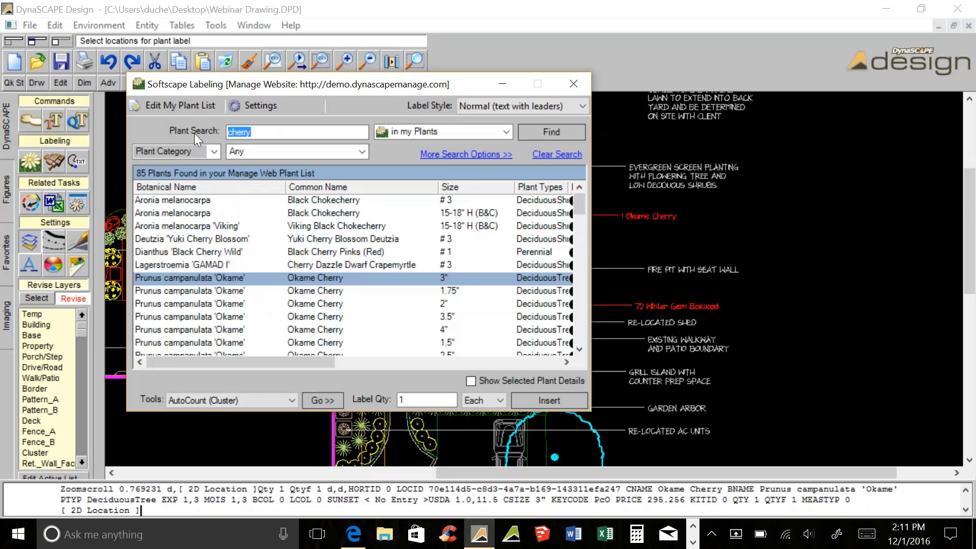
- Search My Plants for spruce and choose the 8-9' Norway Spruce
type("spruce")
key("Return")
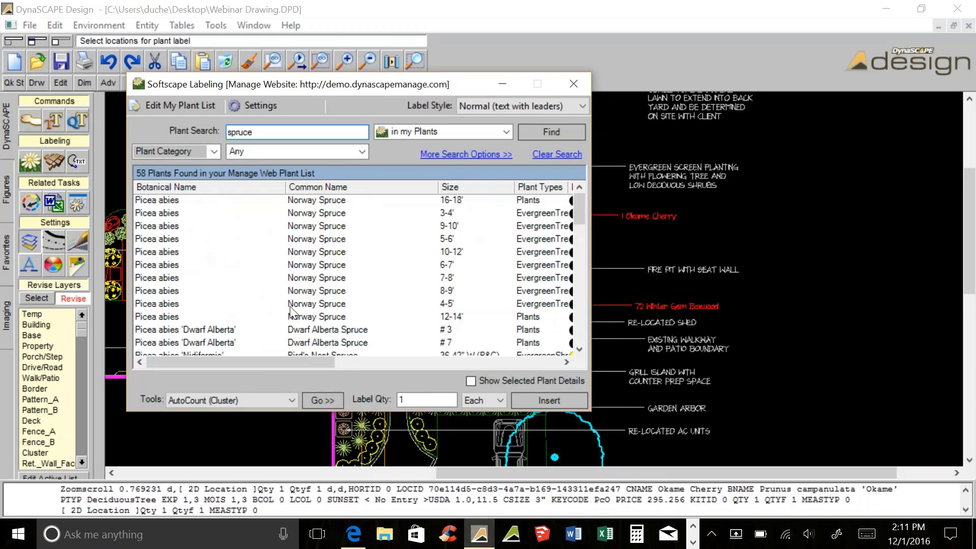
left_click(442, 291)
left_click(316, 397)
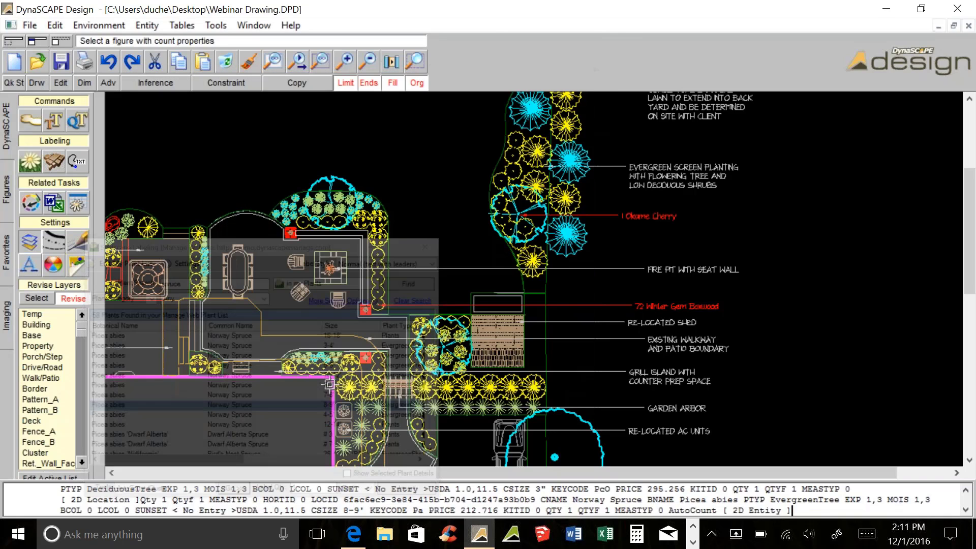
middle_click_drag(534, 114, 426, 232)
left_click(426, 231)
key("Escape")
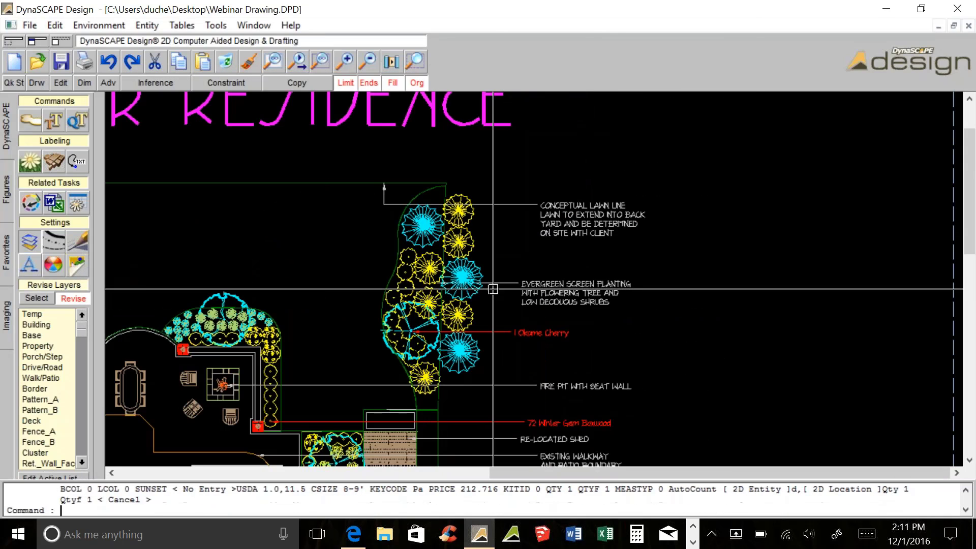
- Cluster the three large blue evergreen trees in the screen planting, keeping their inner segments
left_click(30, 121)
left_click(427, 235)
left_click(462, 279)
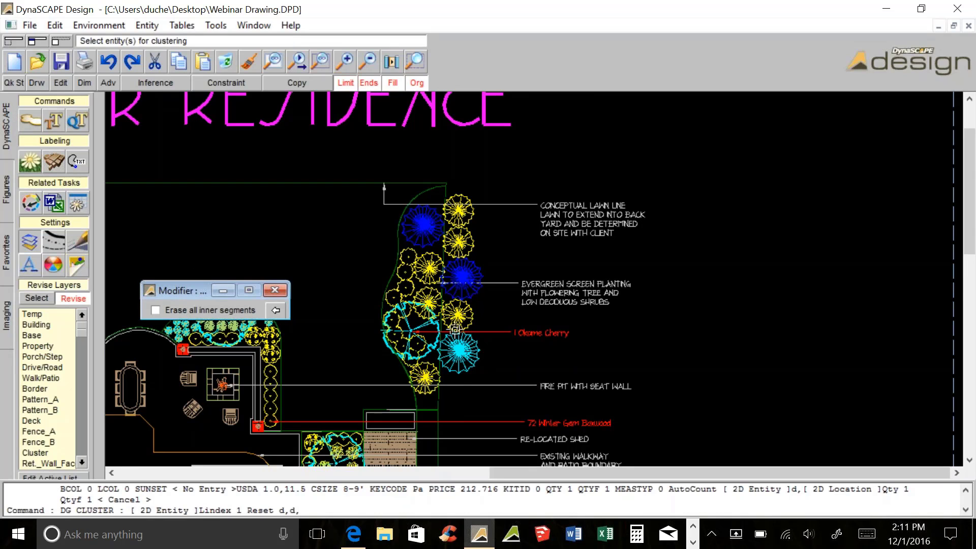
left_click(459, 350)
right_click(459, 351)
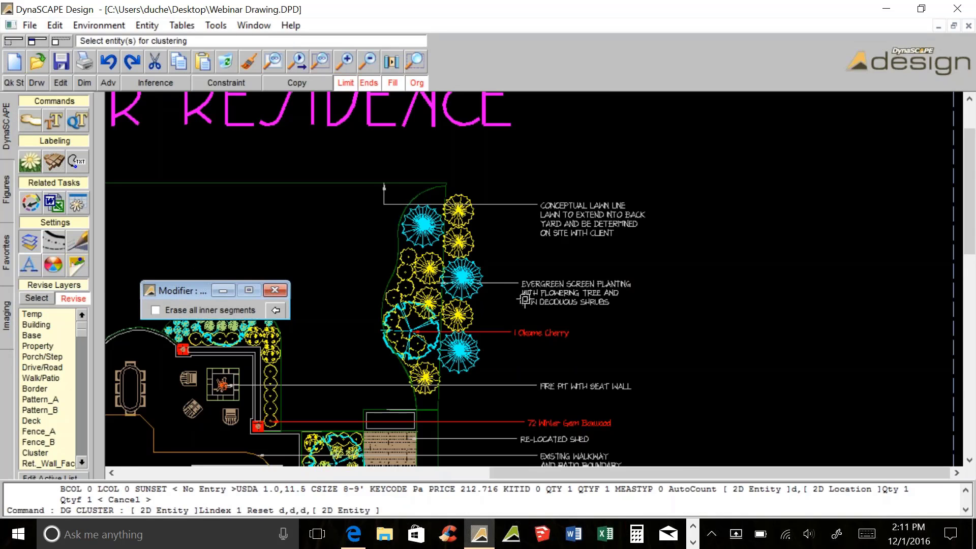
- AutoCount the evergreen tree cluster, place its 8-9' Norway Spruce label below the Okame Cherry label, and check the result
left_click(29, 157)
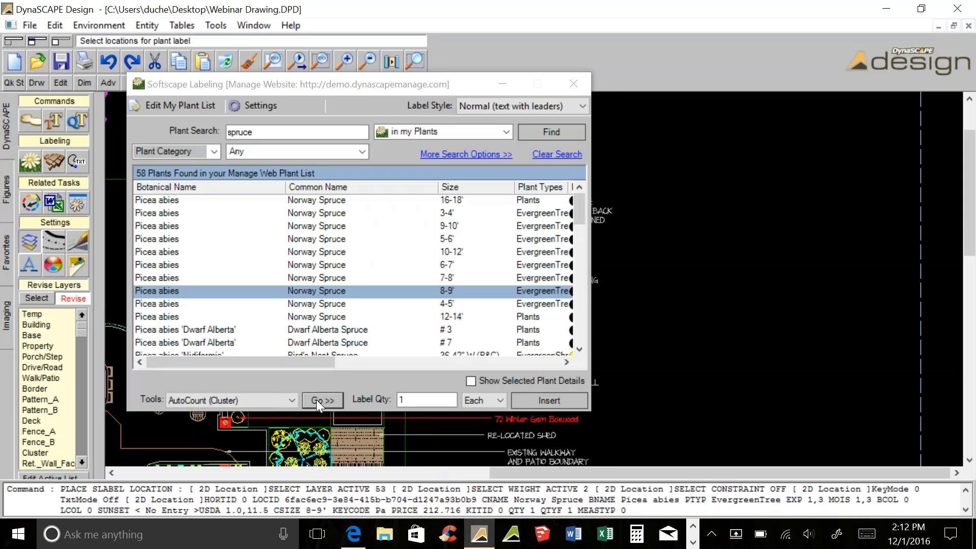
left_click(316, 400)
left_click(423, 348)
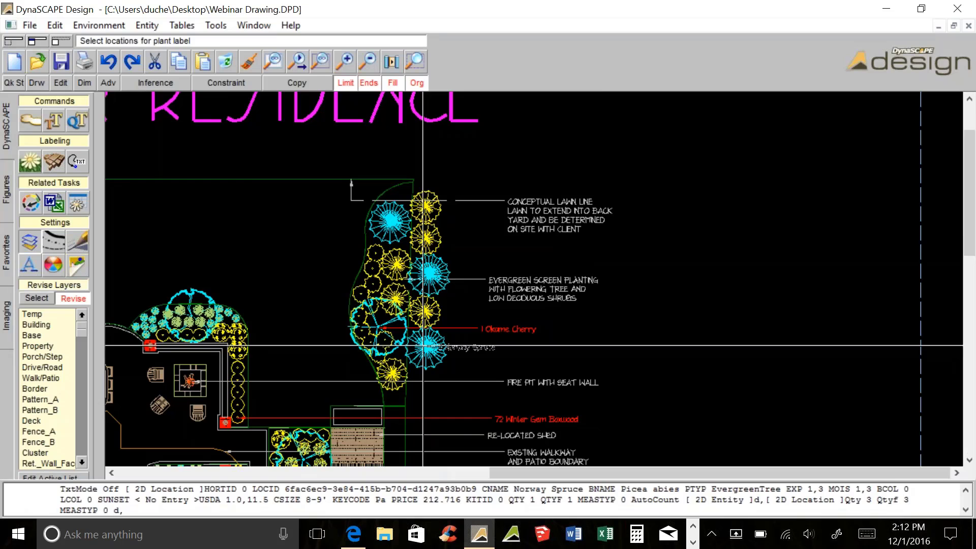
left_click(480, 347)
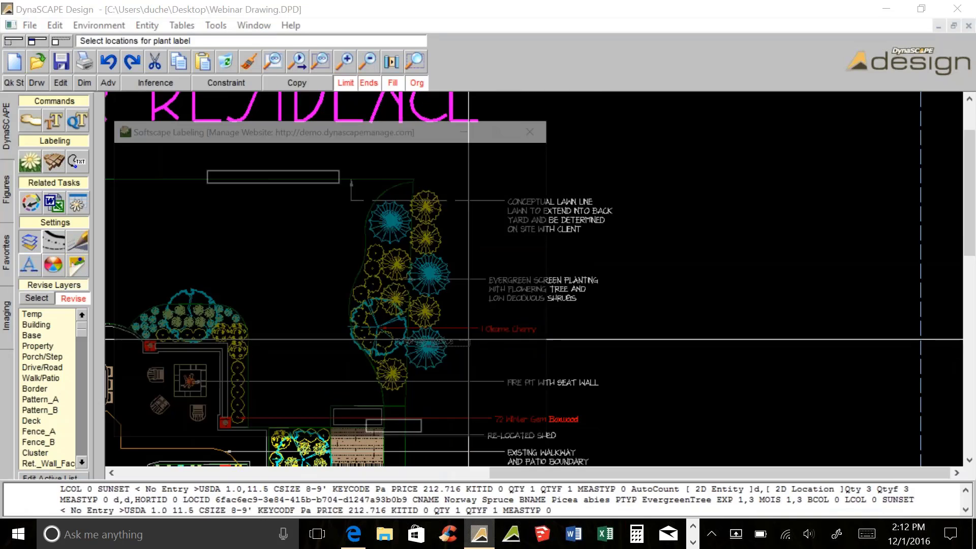
scroll(490, 346, "up", 4)
scroll(459, 344, "up", 2)
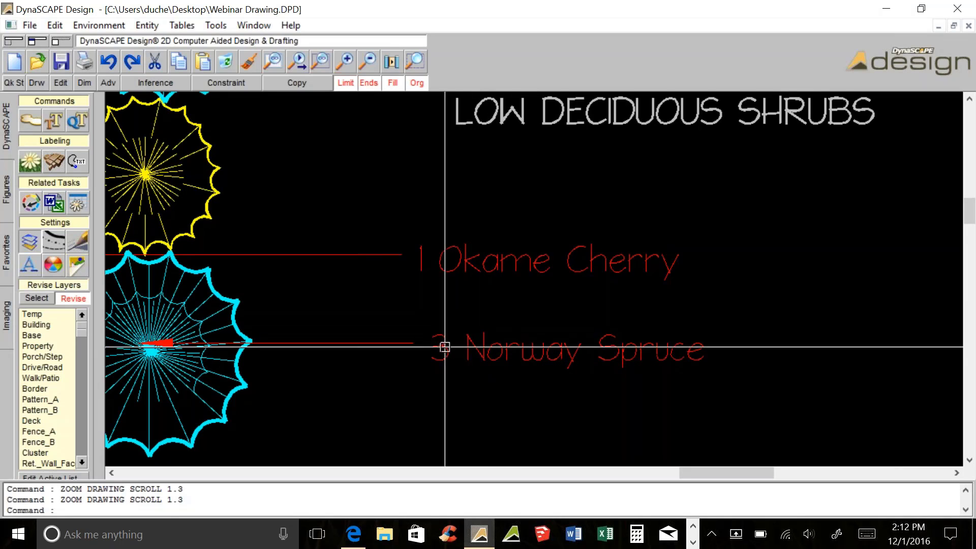
scroll(484, 346, "down", 1)
scroll(488, 351, "down", 1)
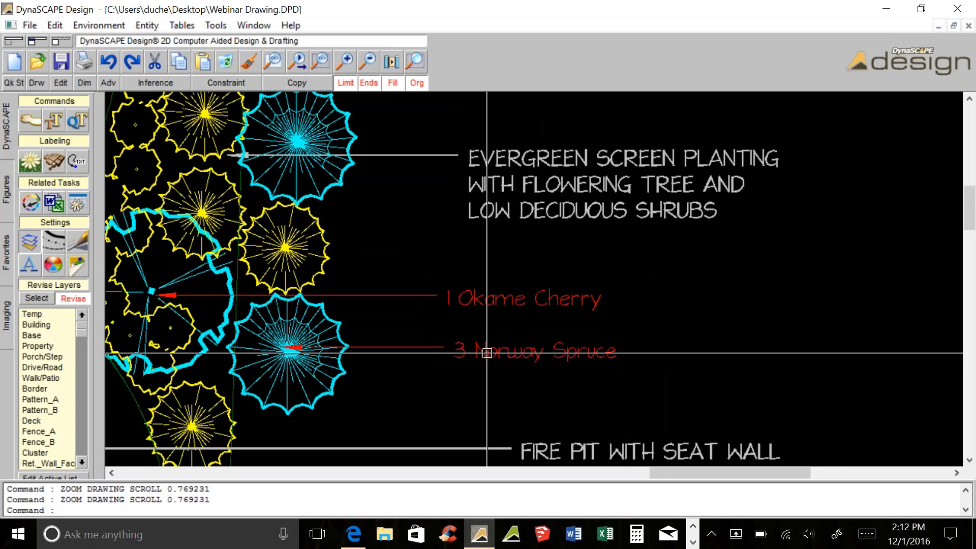
scroll(442, 350, "down", 4)
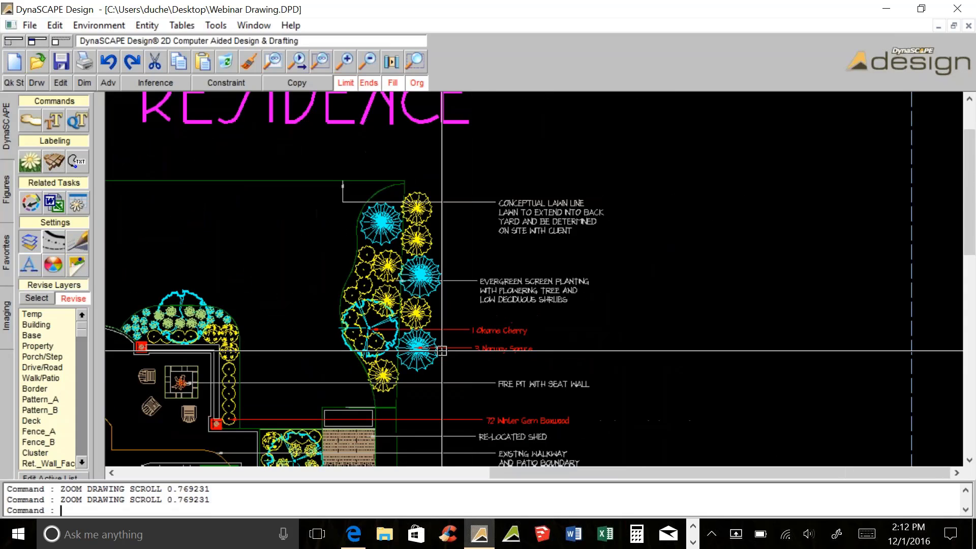
- Search My Plants for liriope and choose the # 1 Big Blue Lilyturf
middle_click_drag(441, 350, 578, 302)
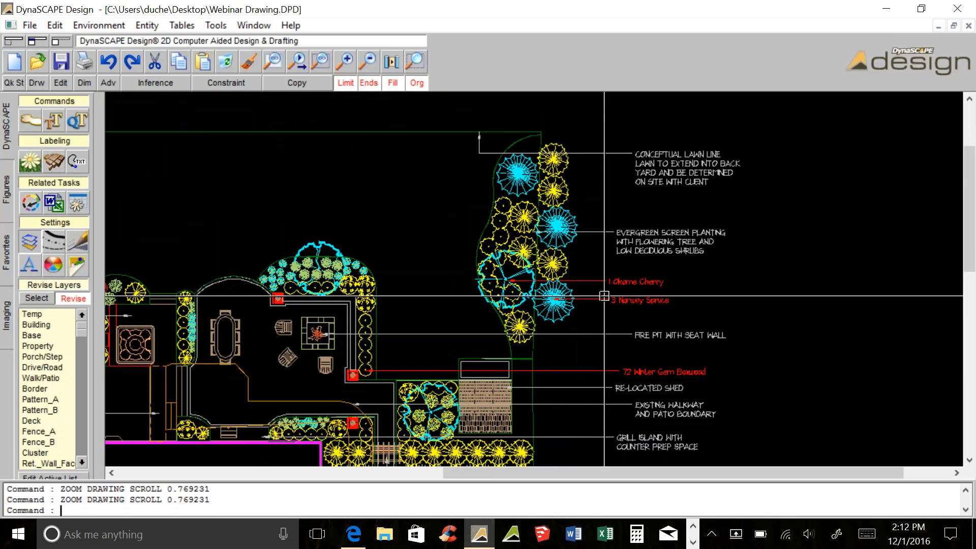
scroll(629, 308, "up", 1)
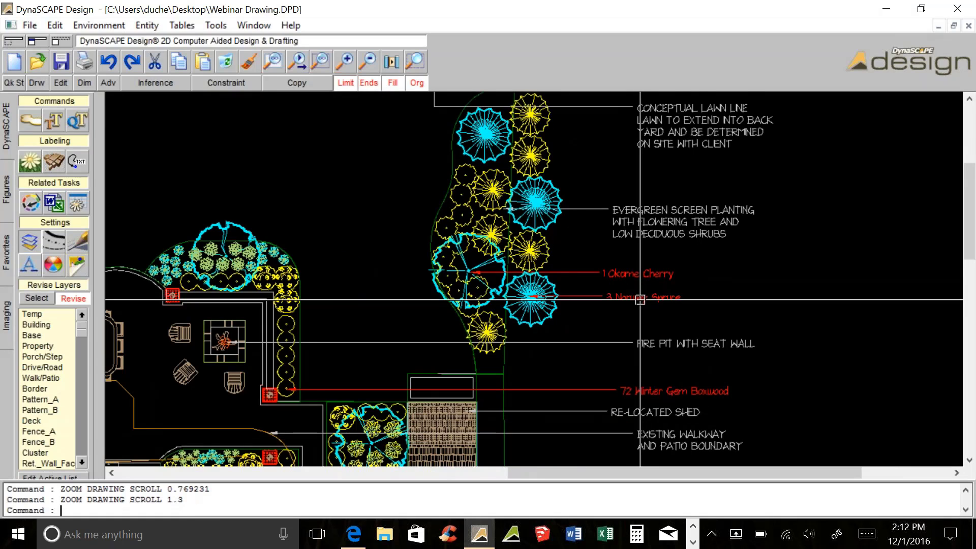
middle_click_drag(637, 303, 657, 251)
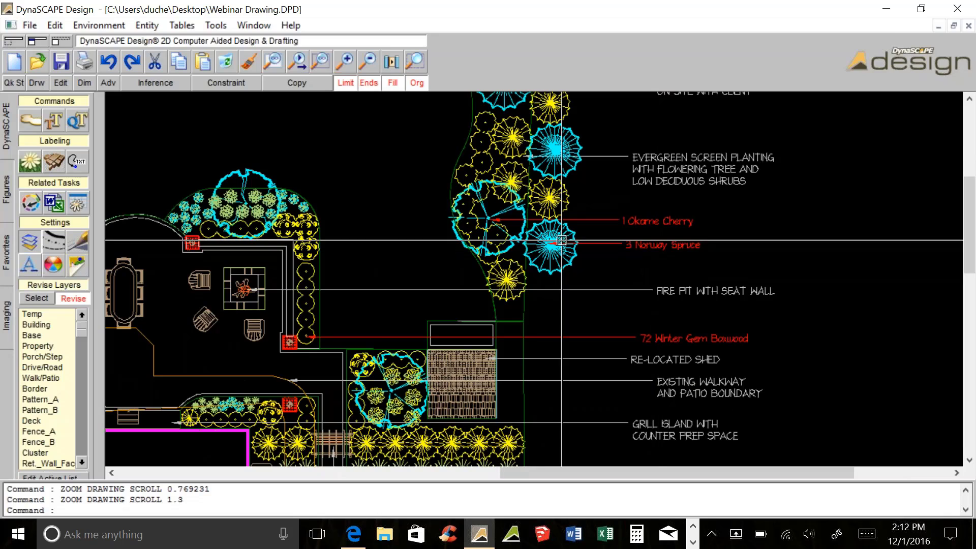
left_click(34, 157)
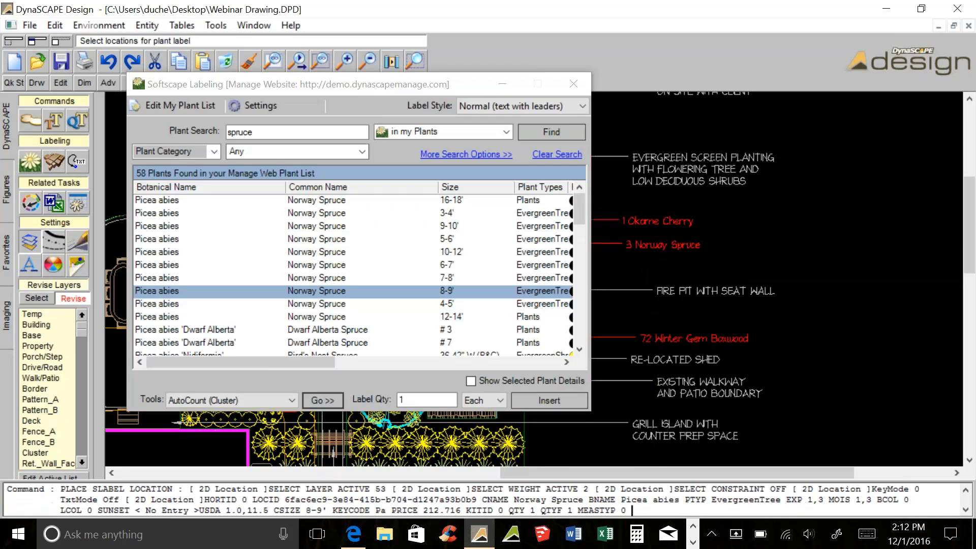
left_click(178, 138)
type("liripoe")
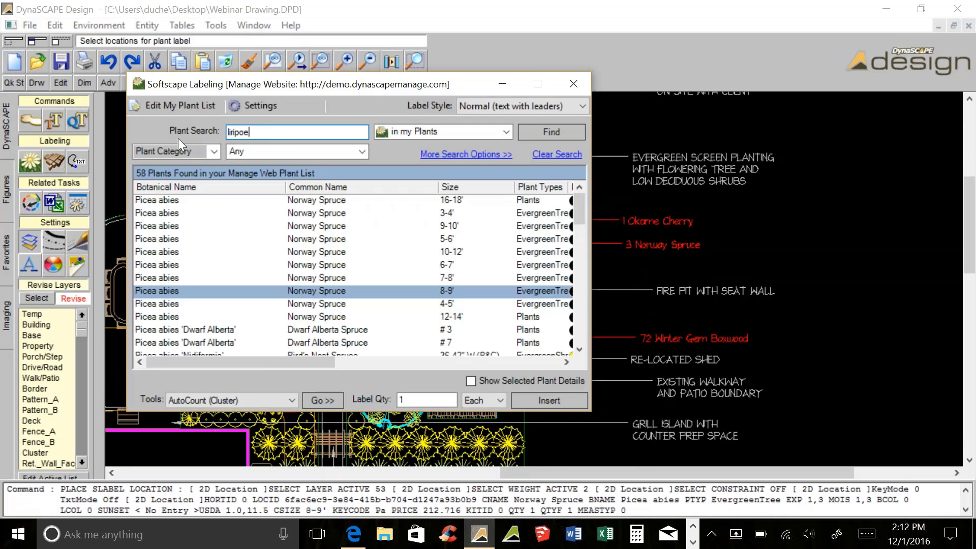
key("BackSpace")
key("BackSpace")
key("BackSpace")
key("BackSpace")
type("iope")
key("Return")
left_click(315, 200)
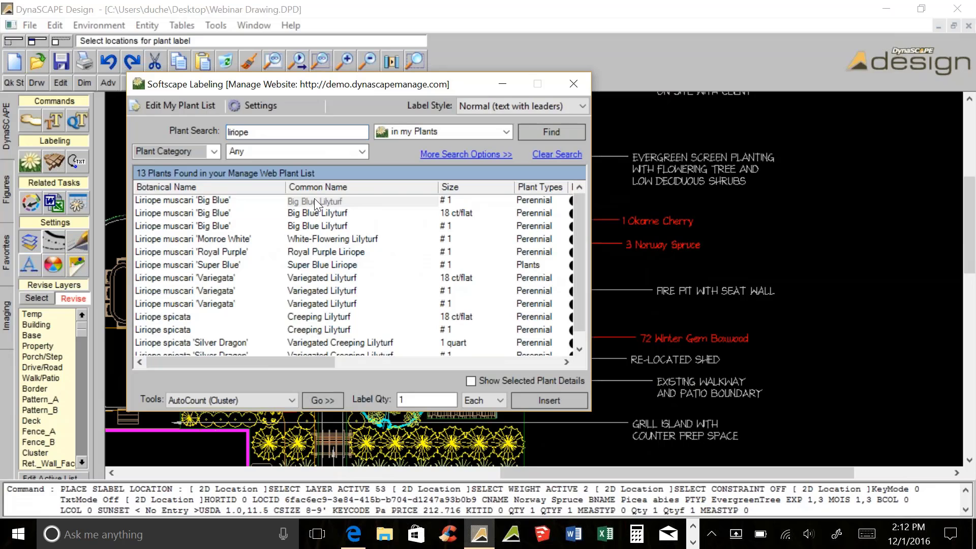
- AutoCount the lilyturf cluster beside the dining patio and place its Big Blue Lilyturf label above the spa planting bed
left_click(330, 403)
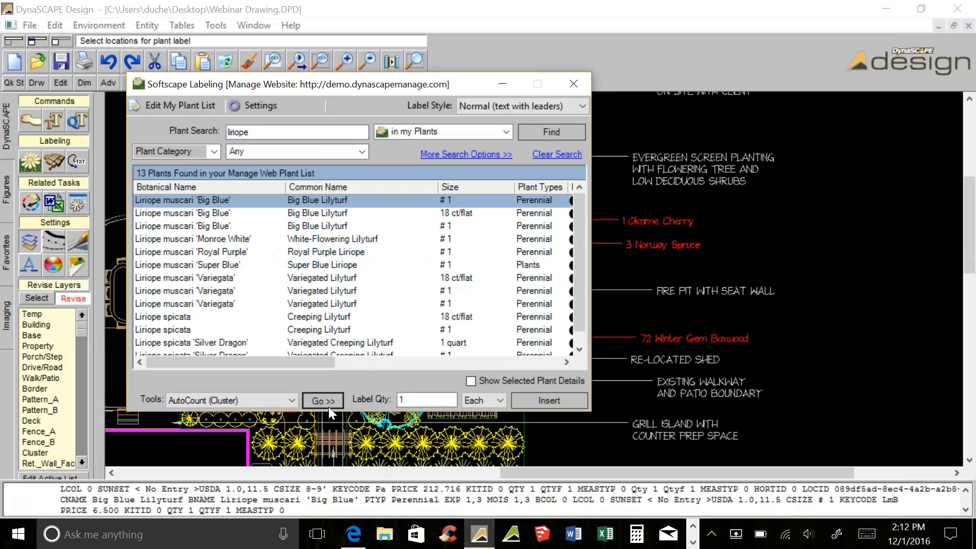
middle_click_drag(452, 395, 569, 274)
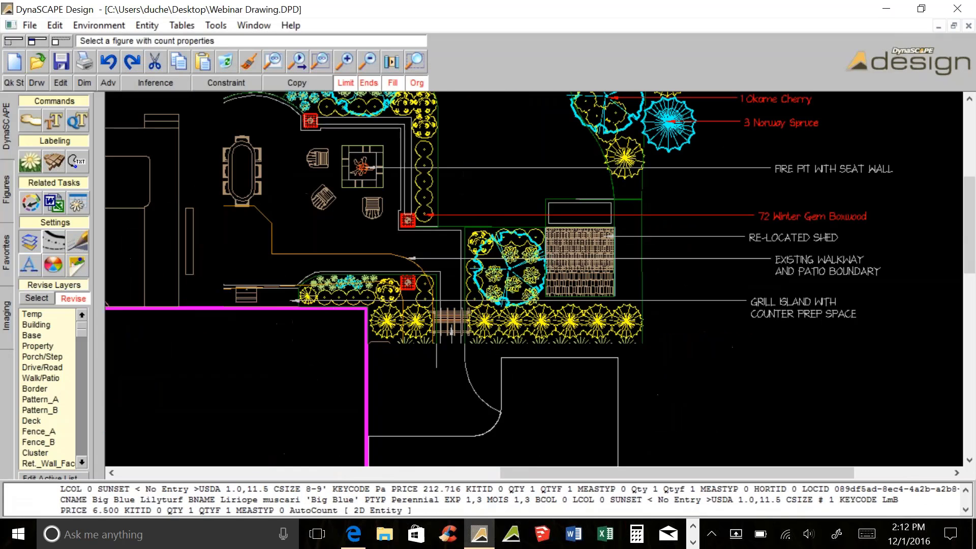
middle_click_drag(498, 185, 659, 269)
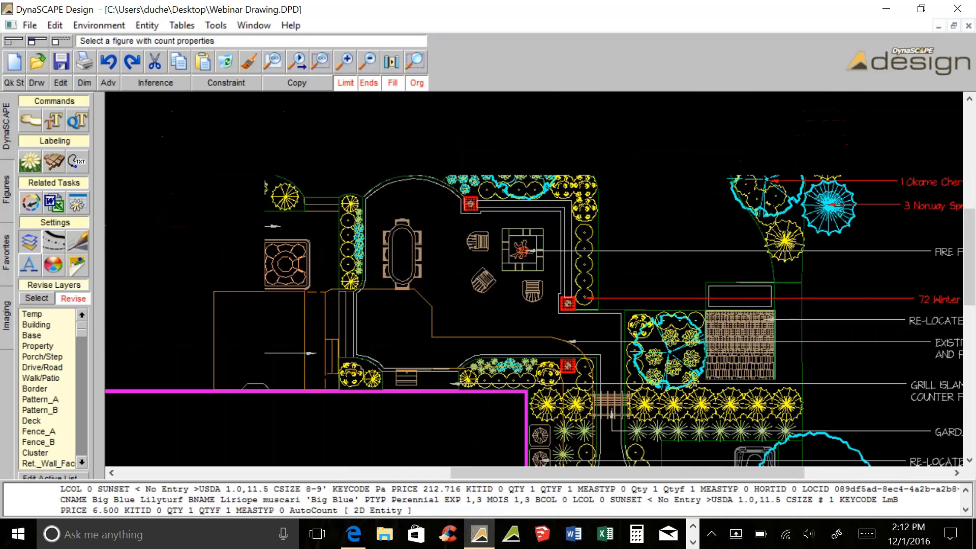
scroll(375, 235, "up", 1)
left_click(355, 237)
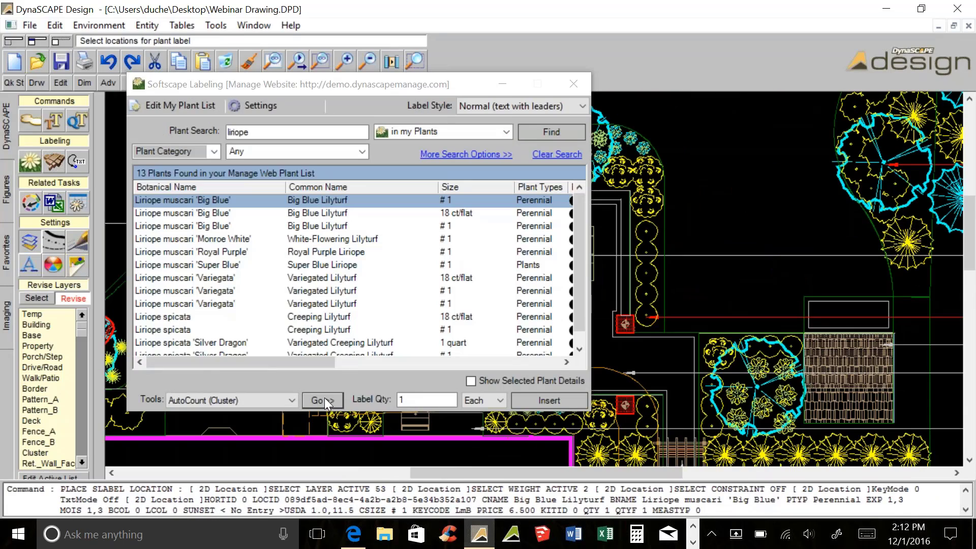
left_click(323, 400)
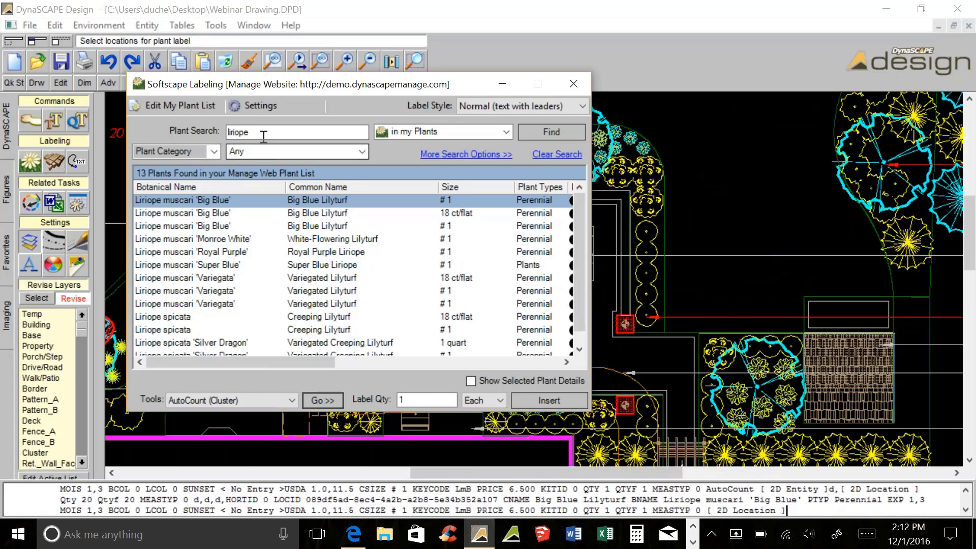
- Search My Plants for barberry and choose the # 3 Crimson Pygmy Barberry
left_click_drag(263, 134, 191, 137)
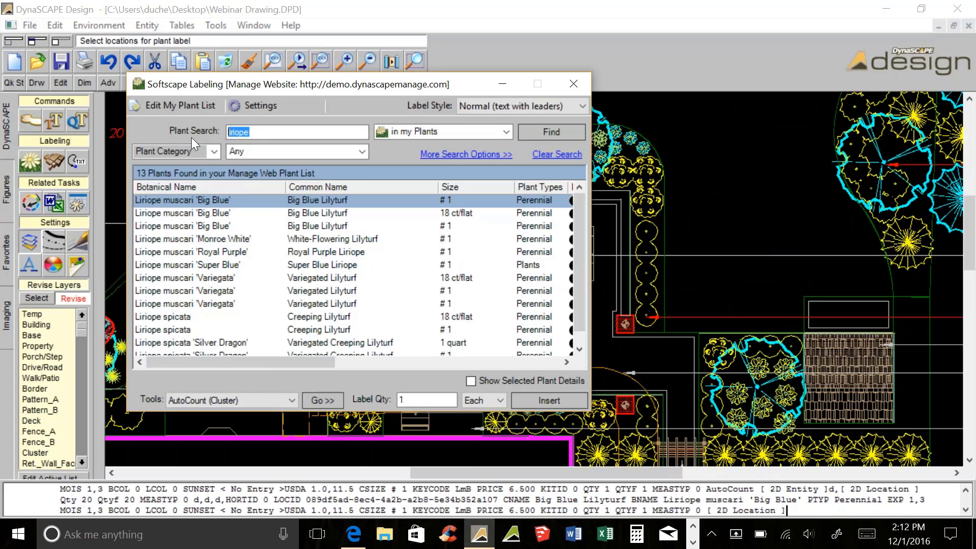
type("barberry")
key("Return")
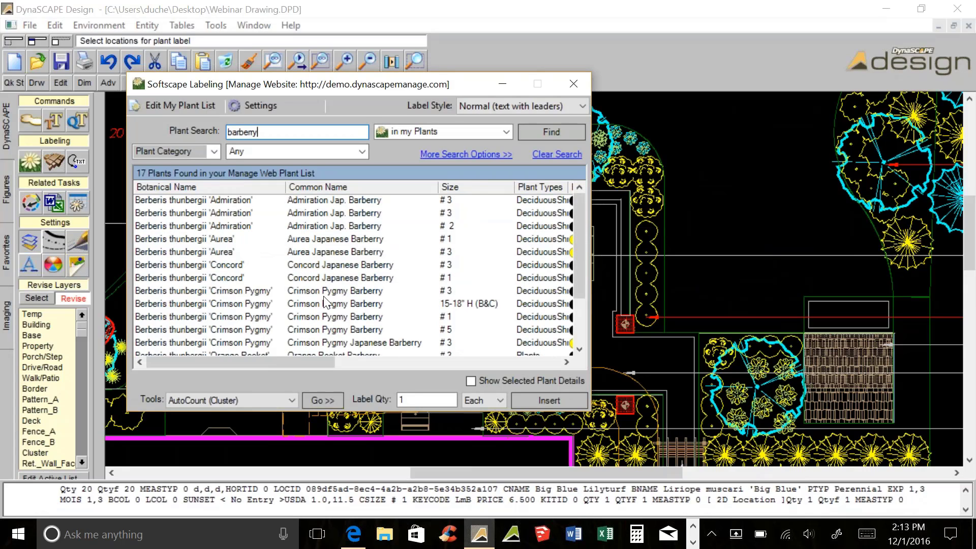
left_click(326, 303)
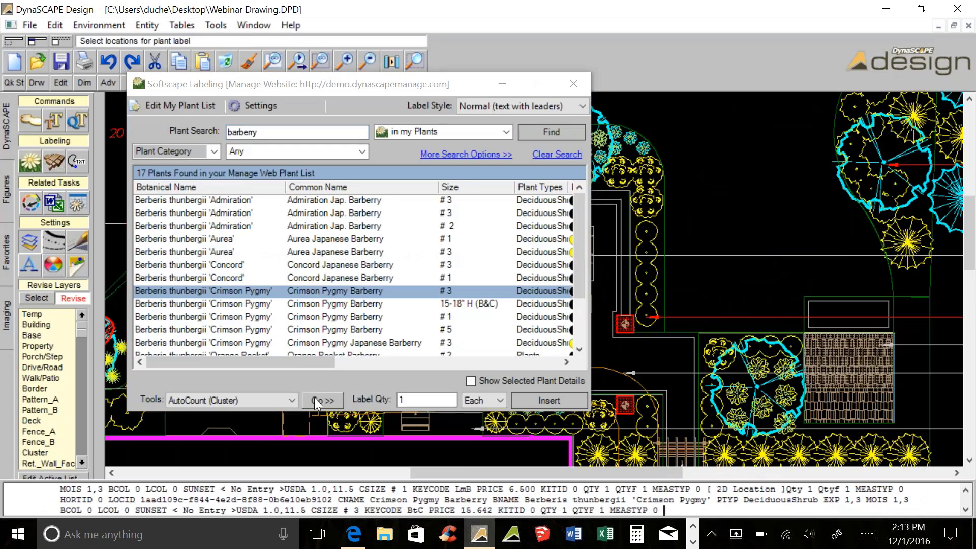
- AutoCount the large shrub cluster near the deck and place its Crimson Pygmy Barberry label between the existing decks and existing fence notes
left_click(314, 399)
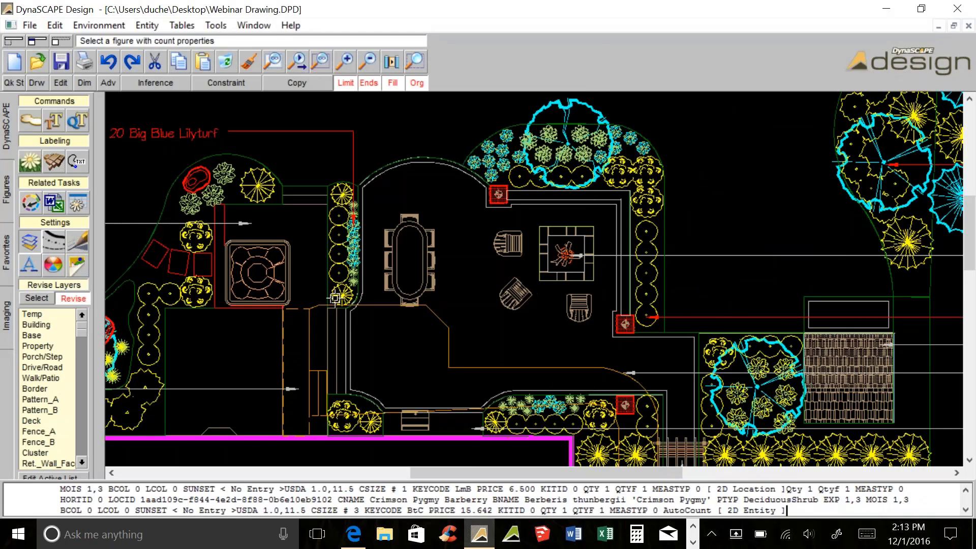
middle_click_drag(283, 322, 286, 323)
middle_click_drag(244, 262, 397, 260)
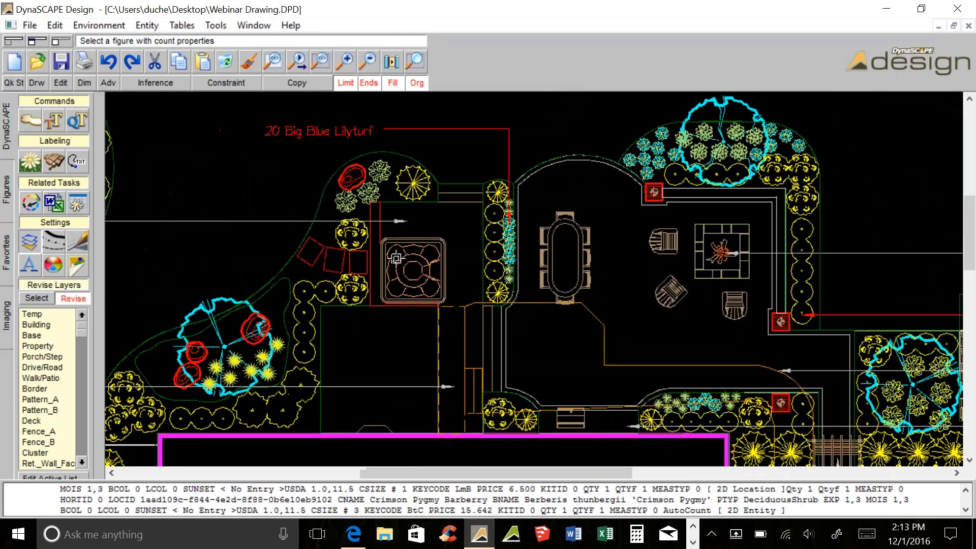
left_click(277, 418)
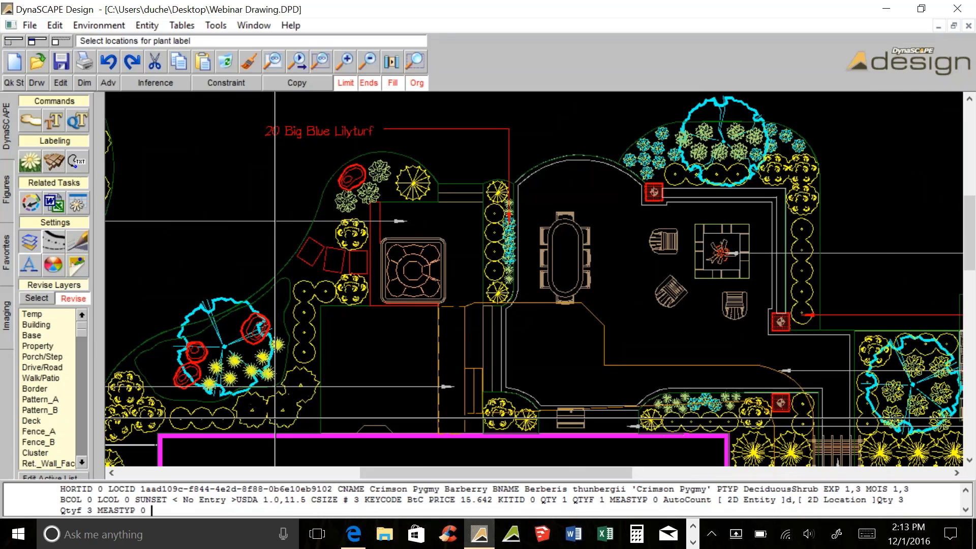
left_click(282, 411)
middle_click_drag(282, 411, 574, 349)
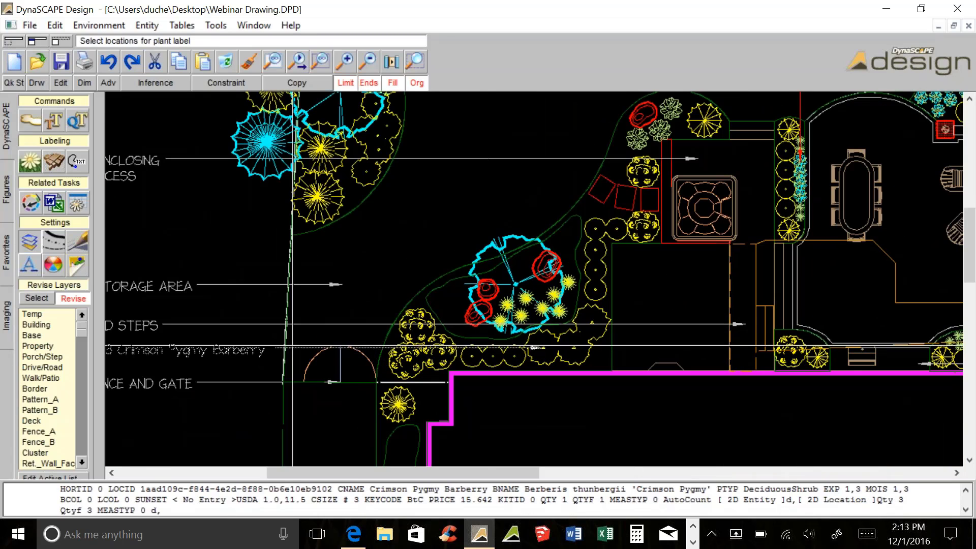
left_click(266, 348)
right_click(311, 344)
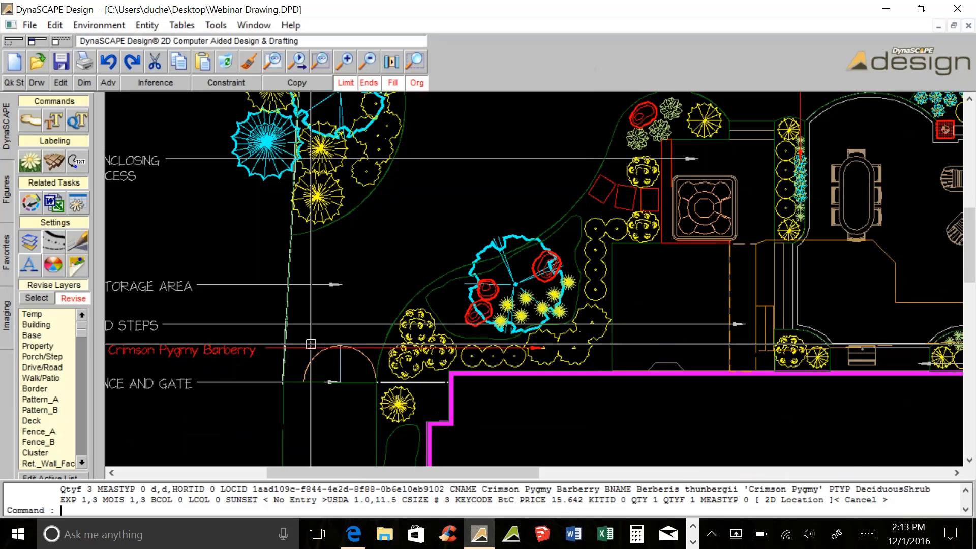
- Search the estimating kits for patio in the hardscape labels and choose Flagstone Patio (Pattern) on Concrete Base
scroll(310, 344, "down", 2)
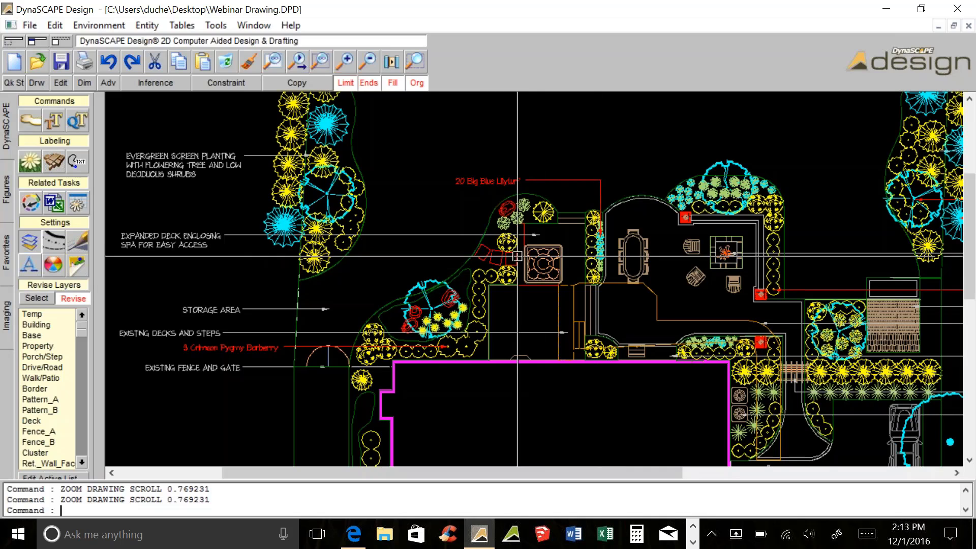
scroll(517, 256, "up", 4)
scroll(509, 254, "down", 1)
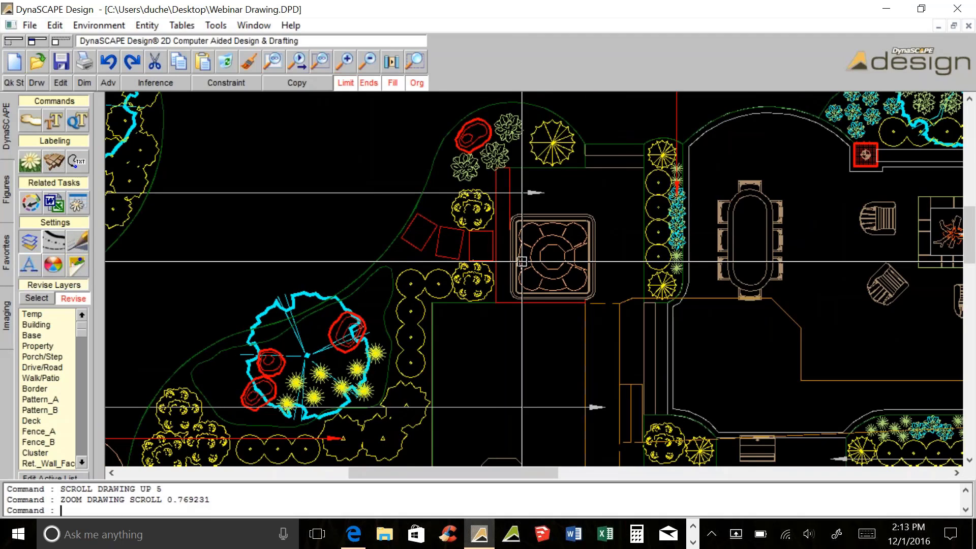
scroll(385, 219, "down", 1)
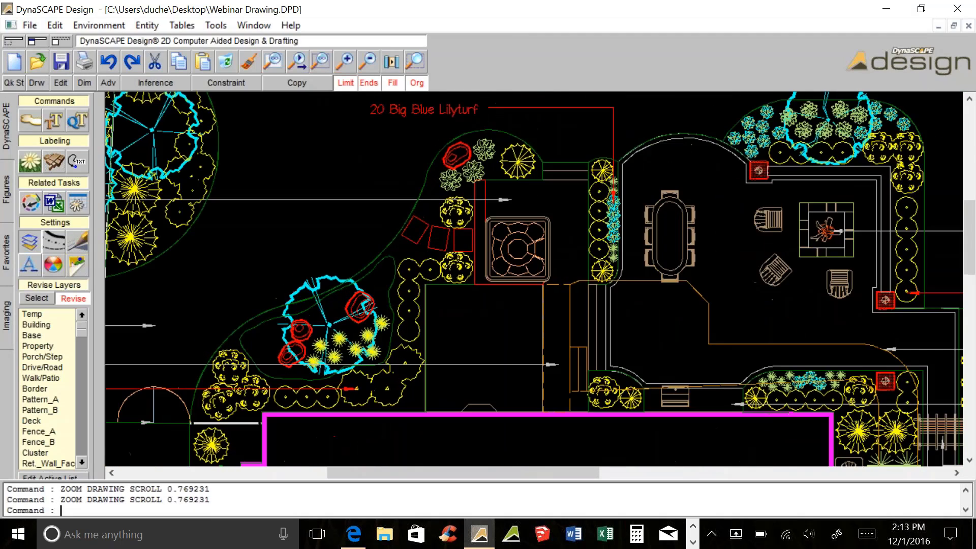
scroll(373, 224, "down", 2)
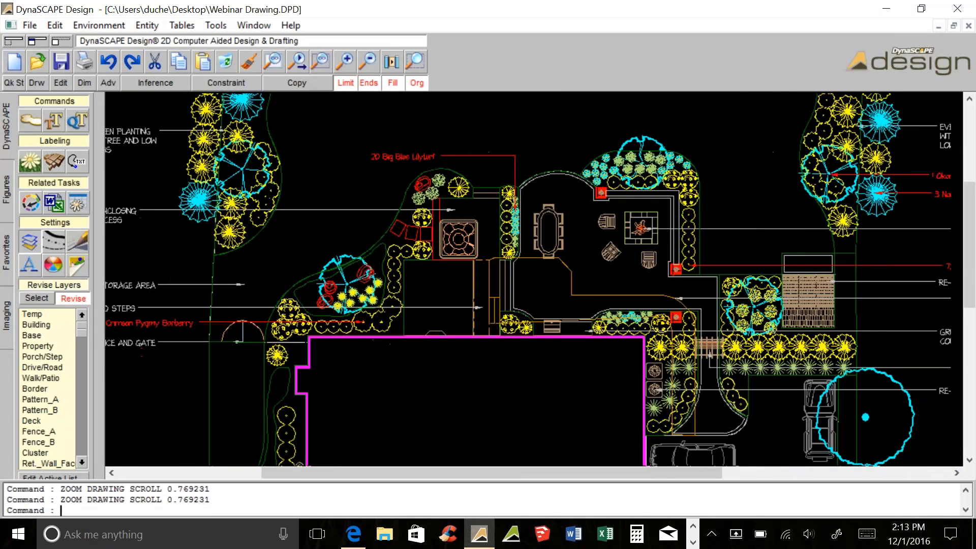
left_click(51, 161)
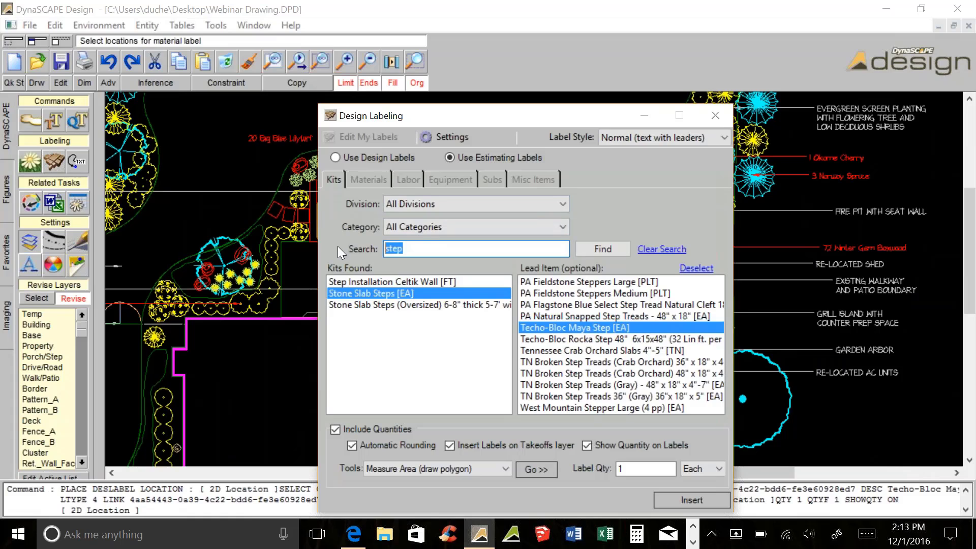
type("patio")
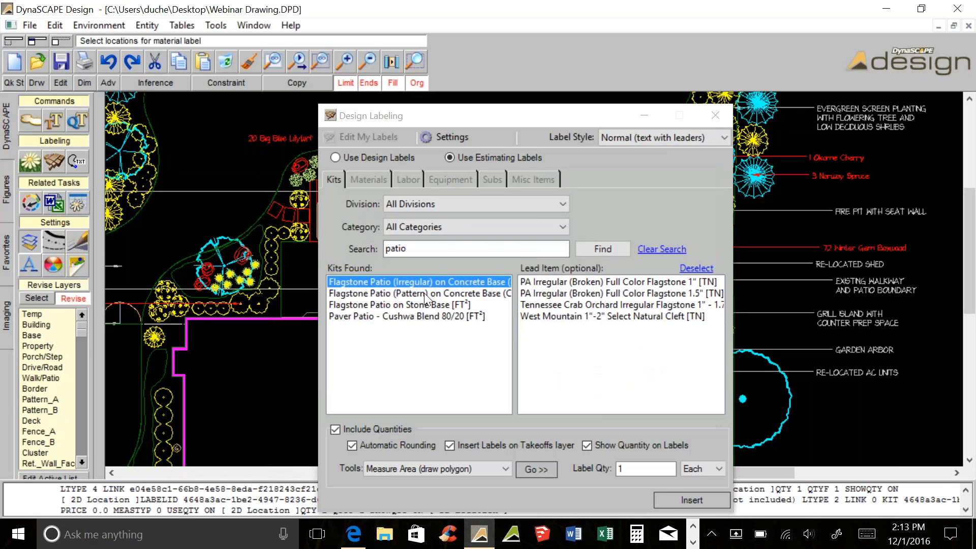
left_click(424, 294)
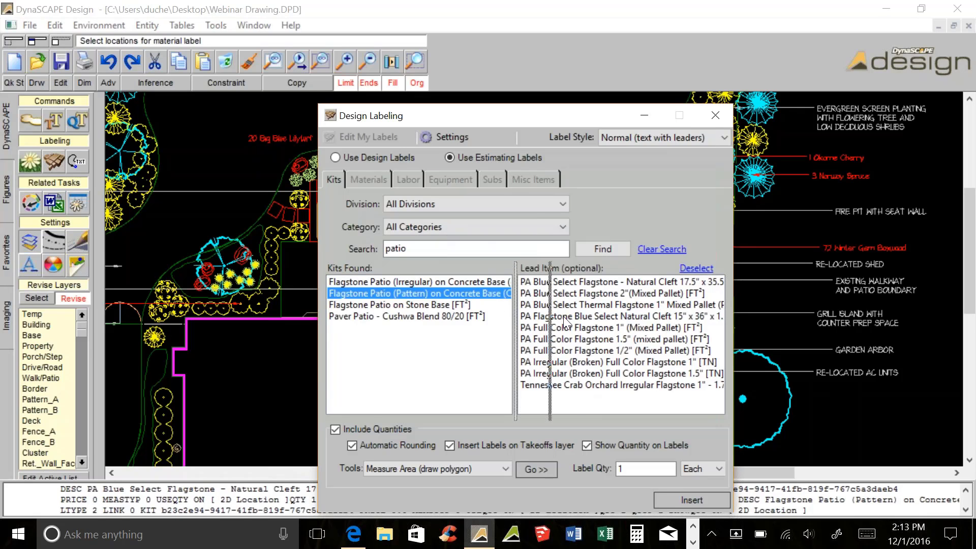
- Widen the lead item list to show full names and choose Tennessee Crab Orchard Irregular Flagstone 1" - 1.75"
left_click_drag(564, 320, 574, 322)
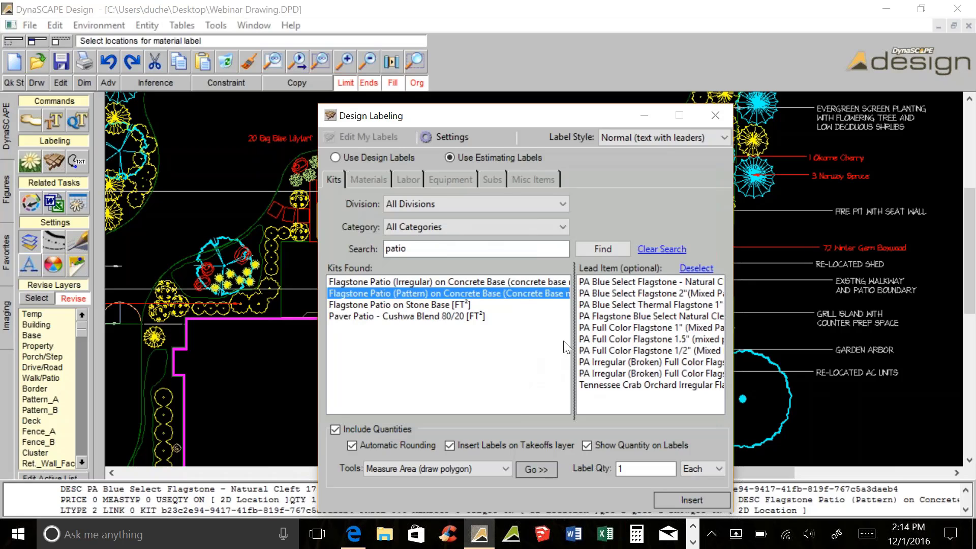
left_click_drag(496, 360, 463, 360)
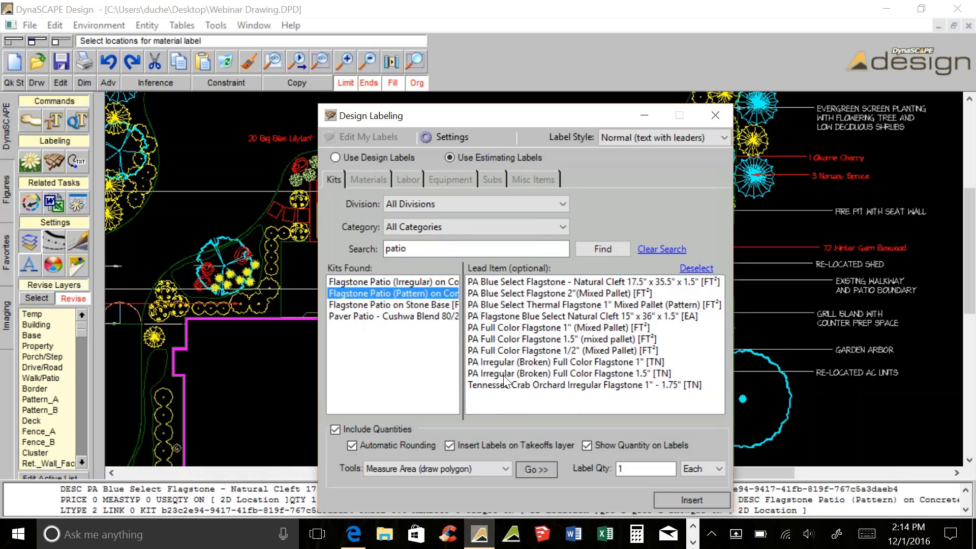
left_click(562, 385)
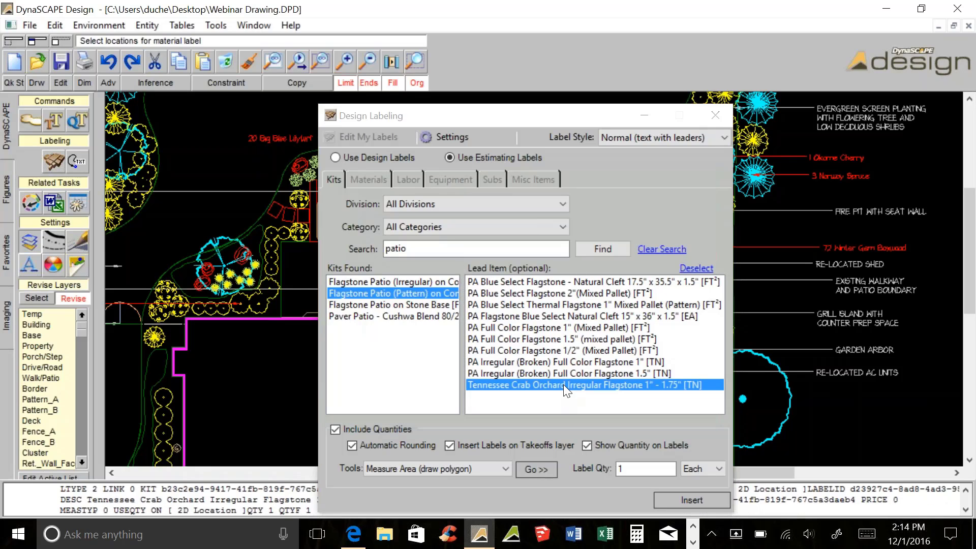
- Choose Measure Area (by clicking inside) as the quantity tool for the flagstone label and try it on the patio
left_click(465, 465)
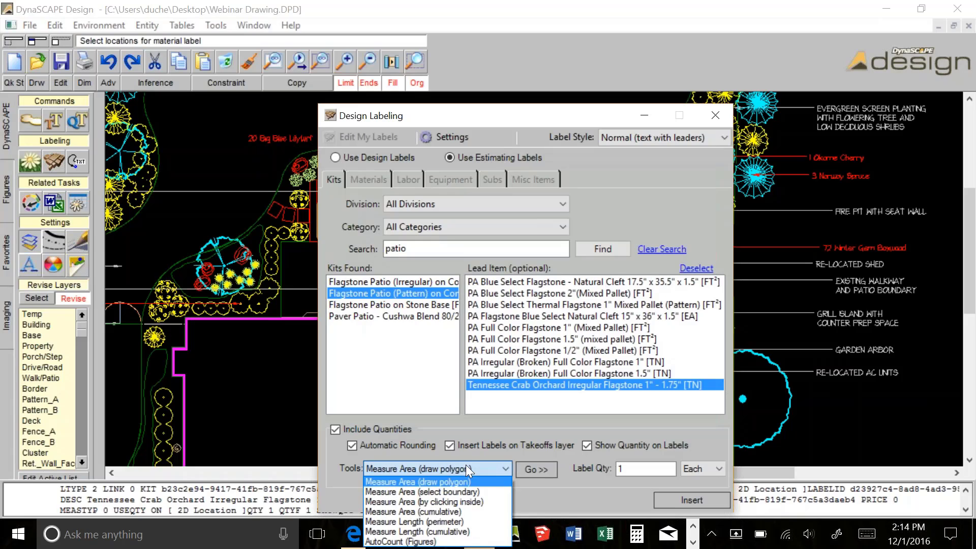
left_click(445, 500)
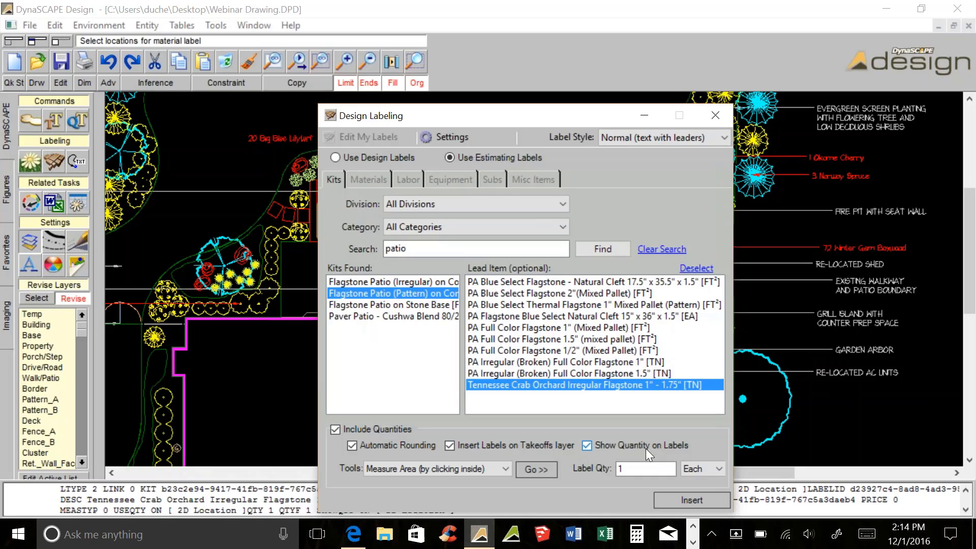
left_click(534, 470)
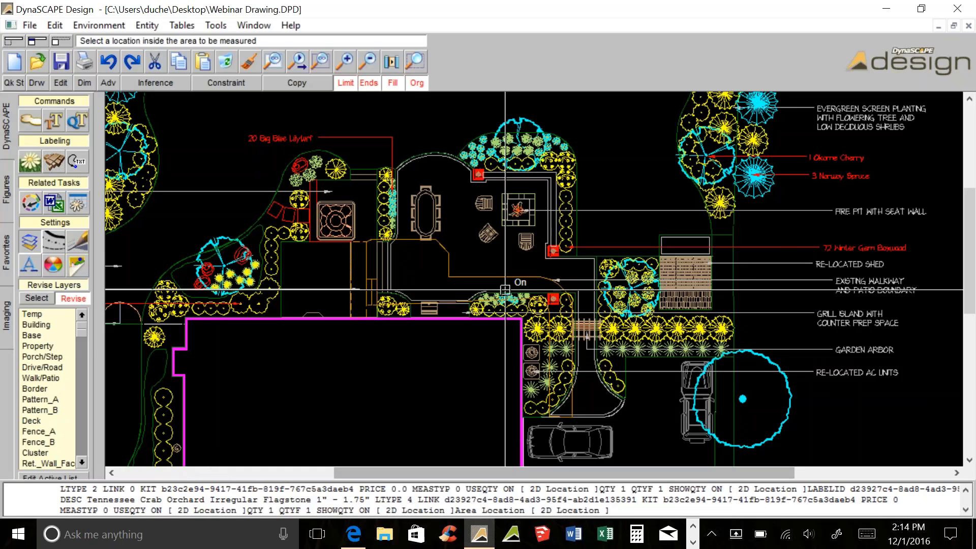
scroll(508, 278, "up", 1)
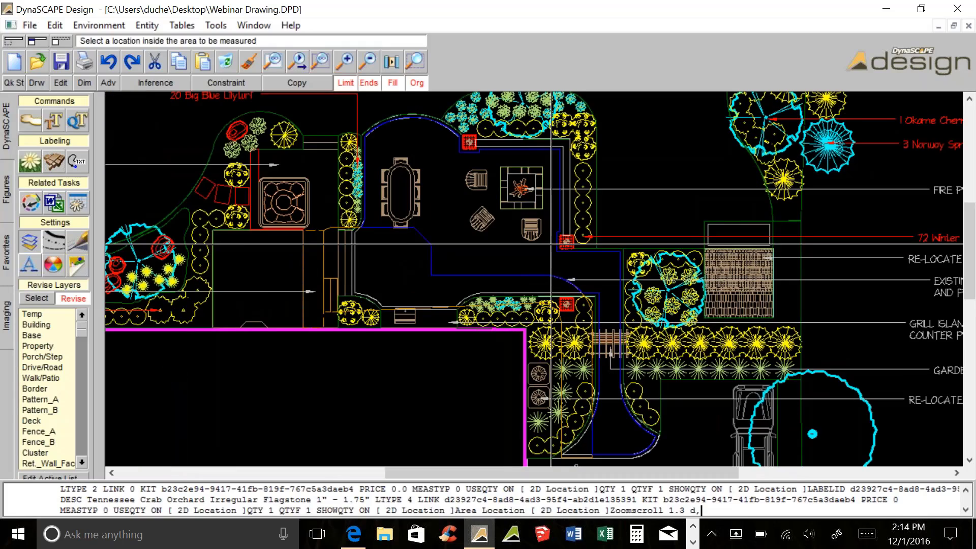
scroll(578, 256, "up", 2)
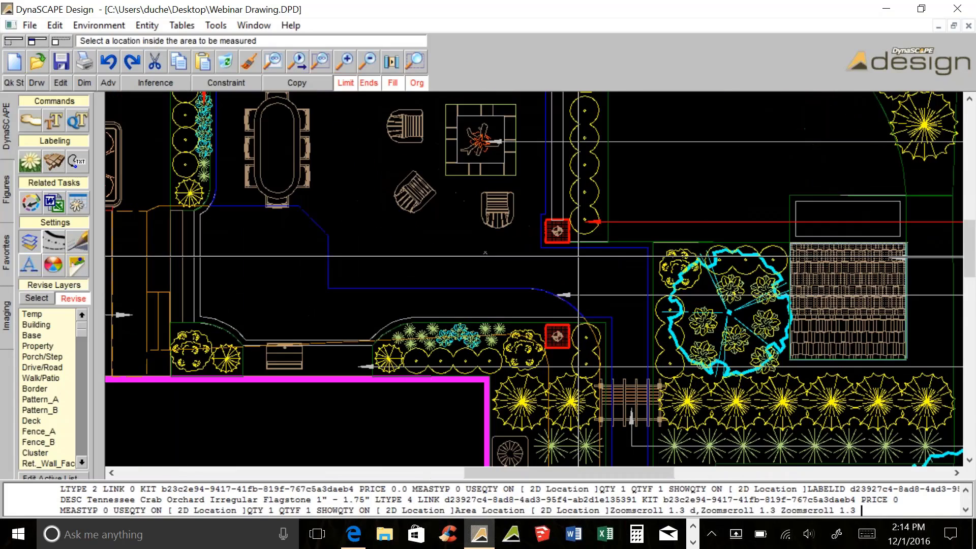
scroll(577, 257, "down", 2)
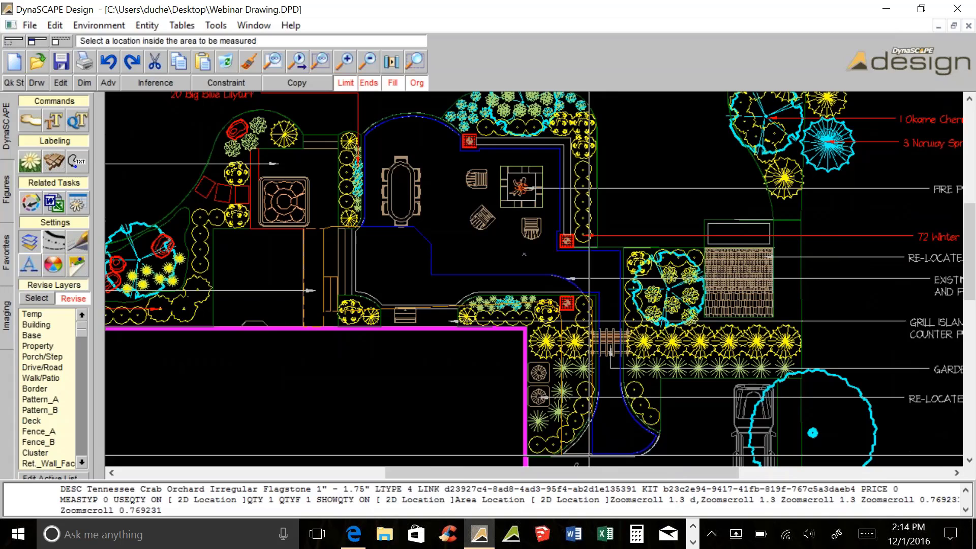
scroll(589, 455, "up", 1)
scroll(603, 446, "down", 1)
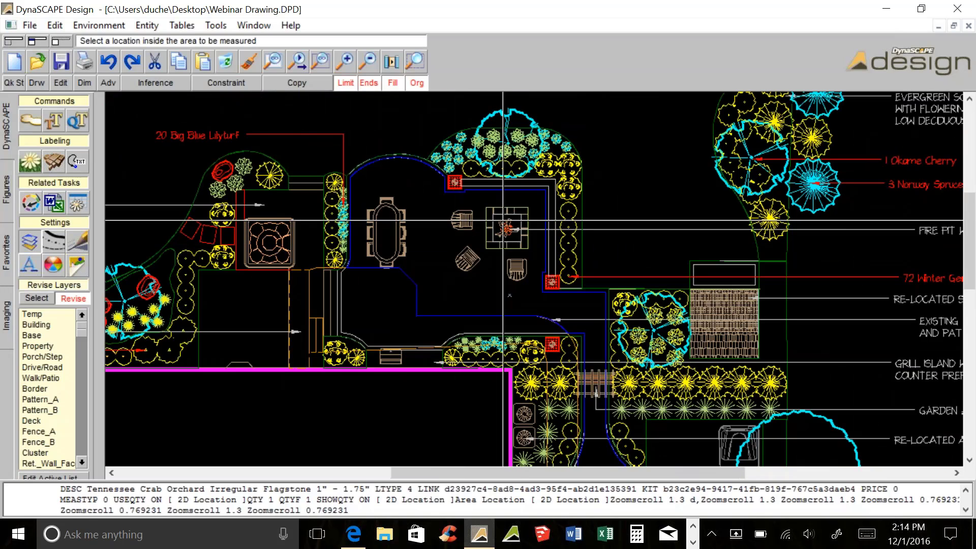
middle_click_drag(503, 220, 441, 228)
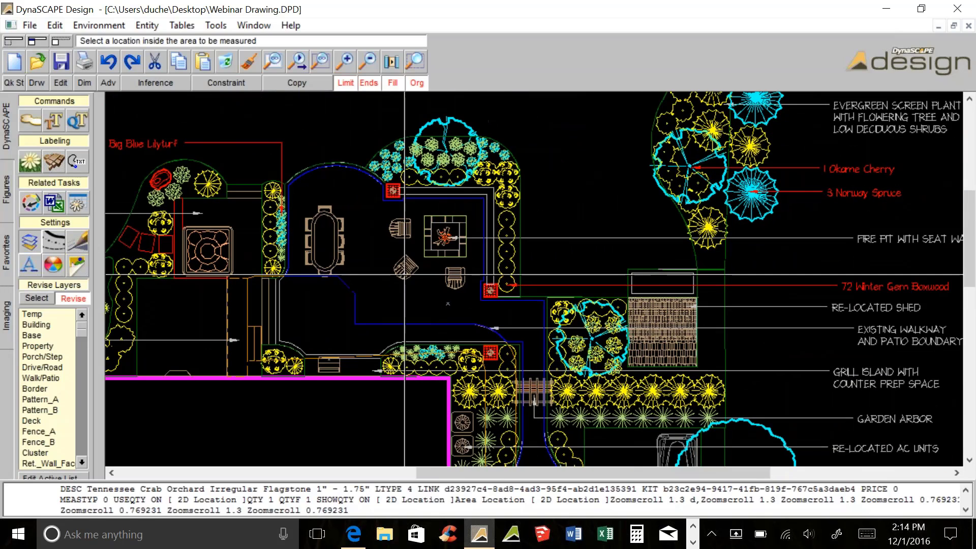
- Leave the area measurement and delete the existing walkway and patio boundary line that crosses the new patio
right_click(346, 290)
left_click(344, 291)
right_click(346, 287)
left_click(347, 287)
left_click(225, 60)
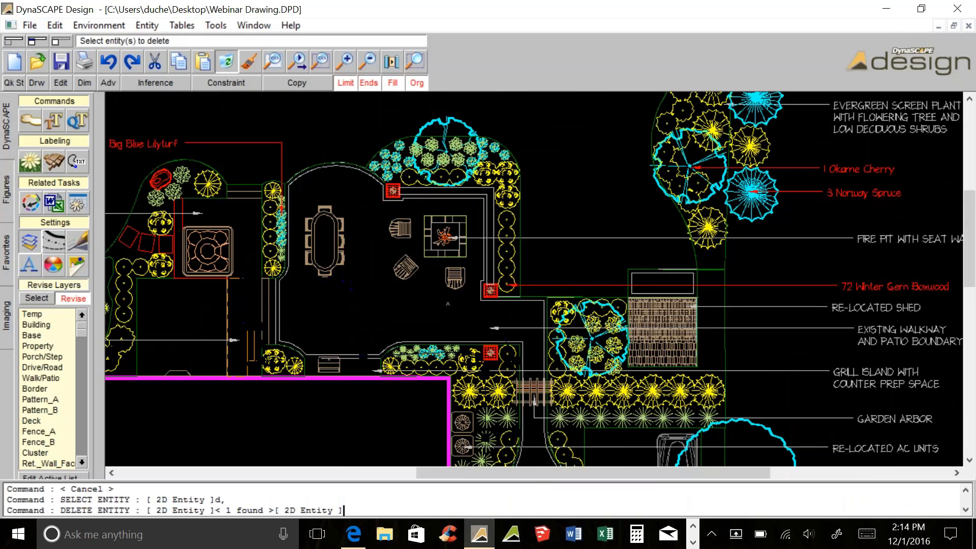
scroll(315, 208, "up", 1)
scroll(315, 208, "up", 1)
key("Escape")
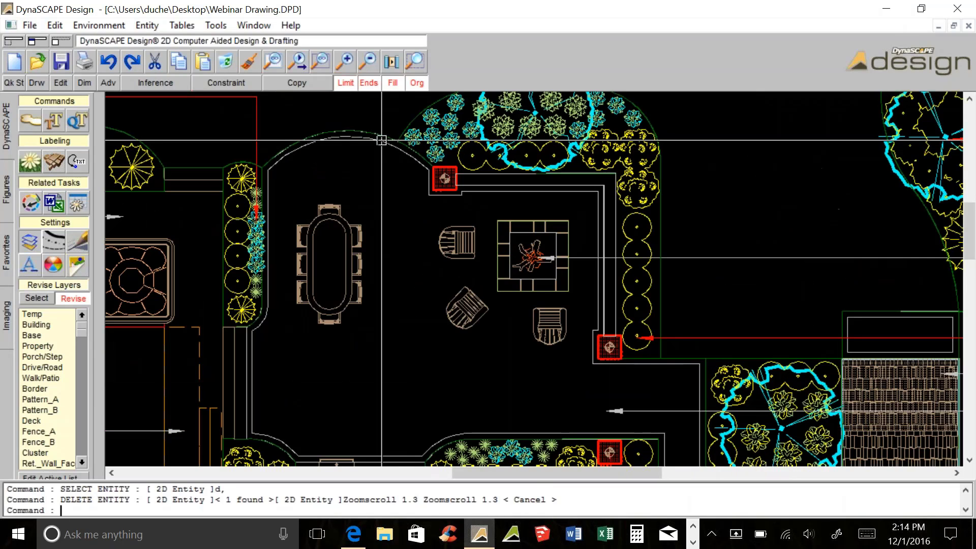
- Restart the Tennessee Crab Orchard flagstone label and measure the patio and walkway area by picking a point inside its outline
scroll(359, 211, "down", 2)
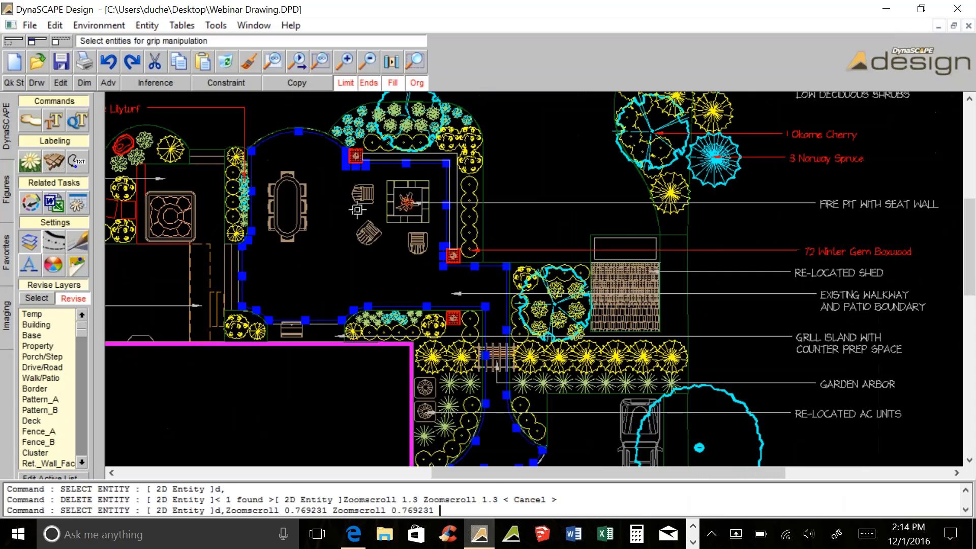
left_click(53, 161)
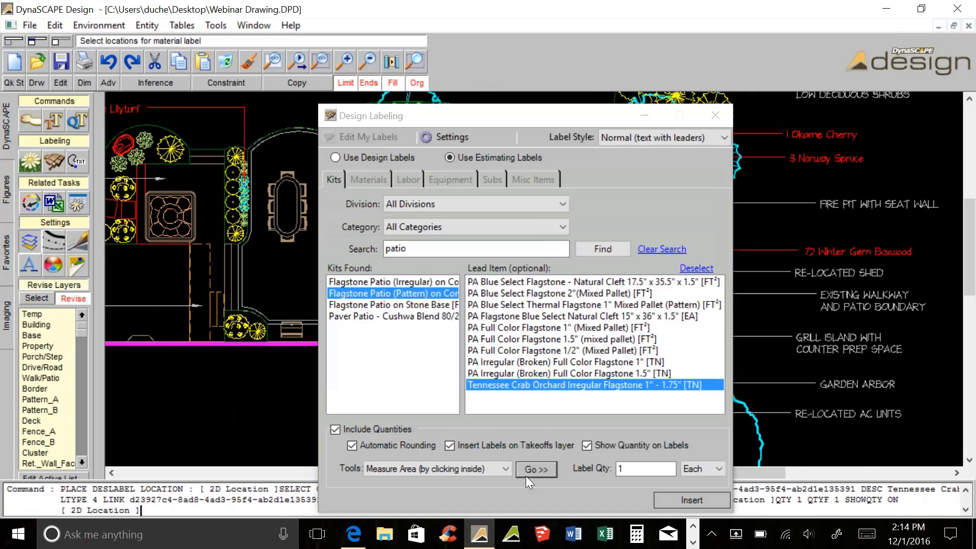
left_click(528, 473)
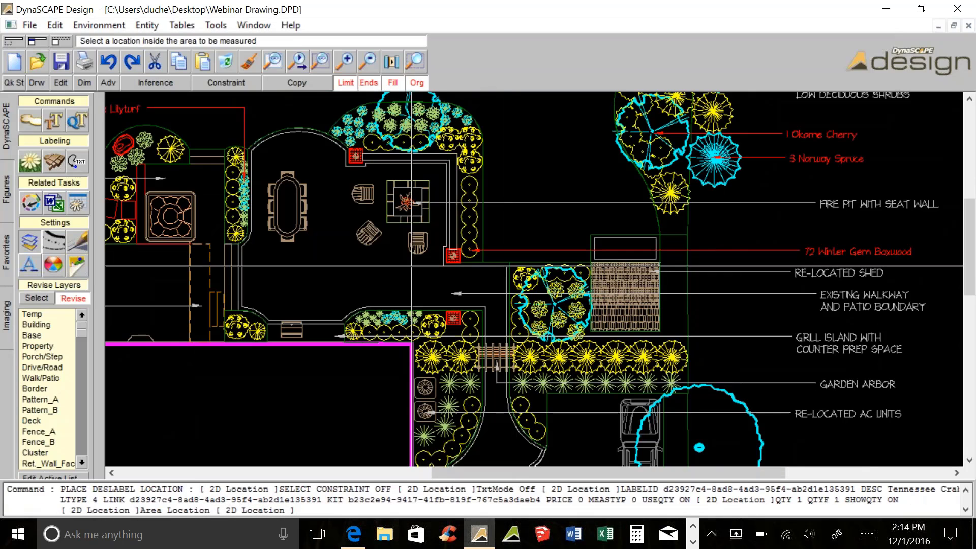
left_click(432, 268)
scroll(444, 314, "down", 1)
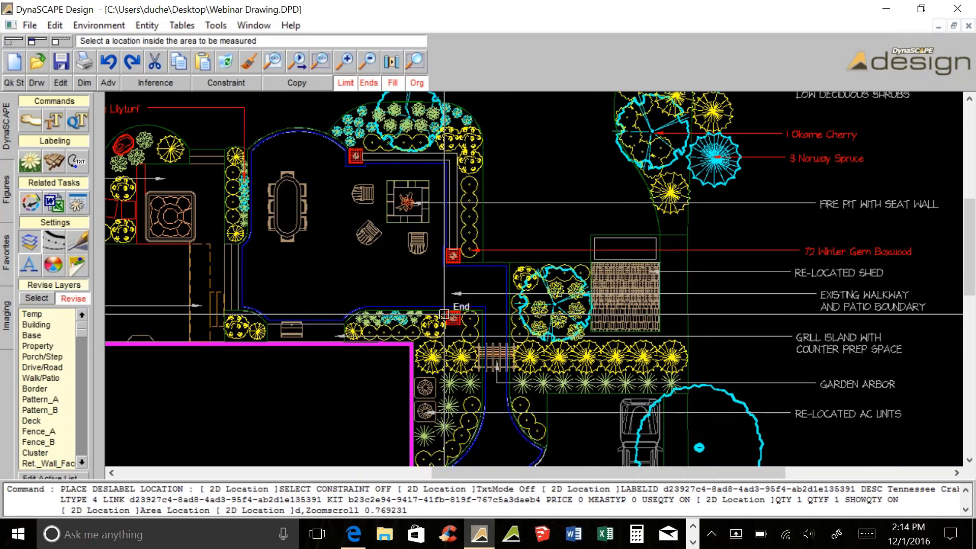
scroll(444, 314, "up", 3)
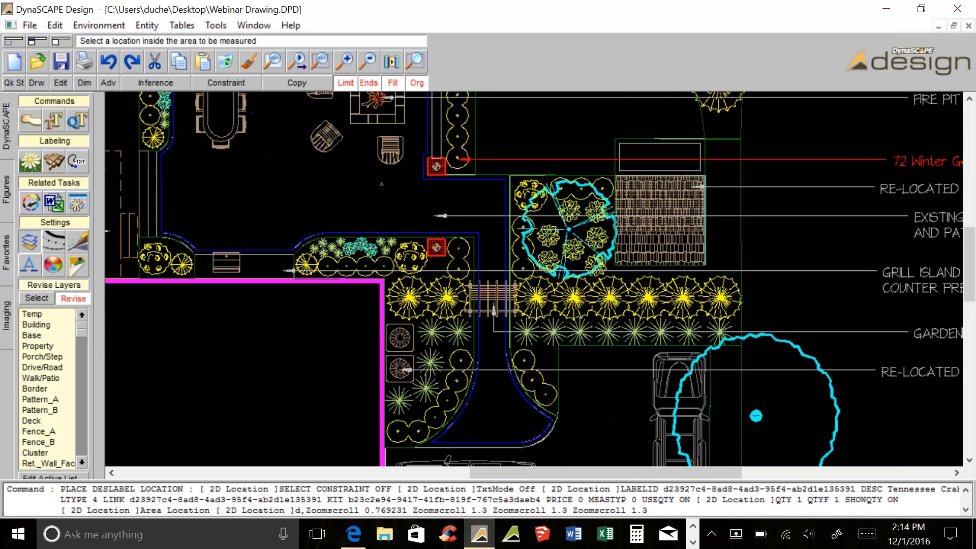
scroll(441, 260, "down", 1)
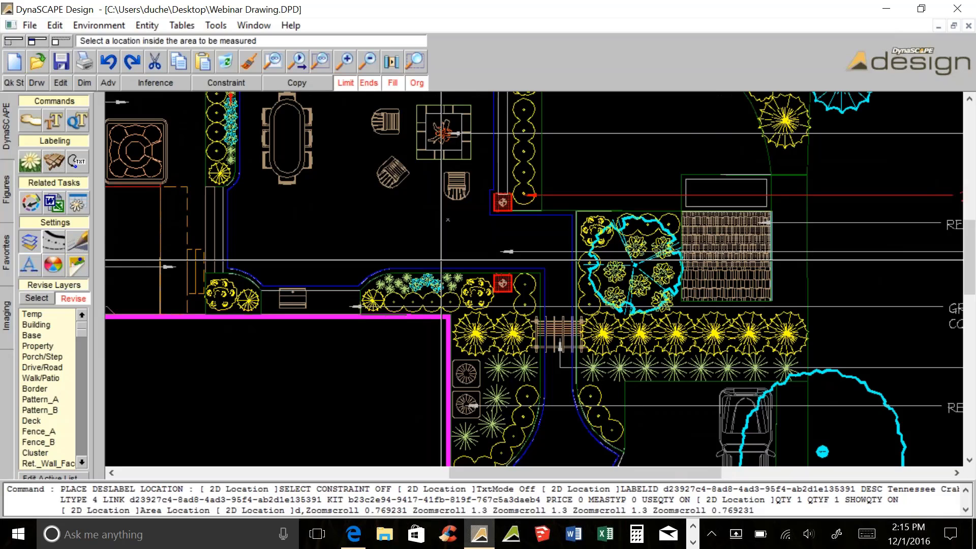
scroll(441, 260, "down", 2)
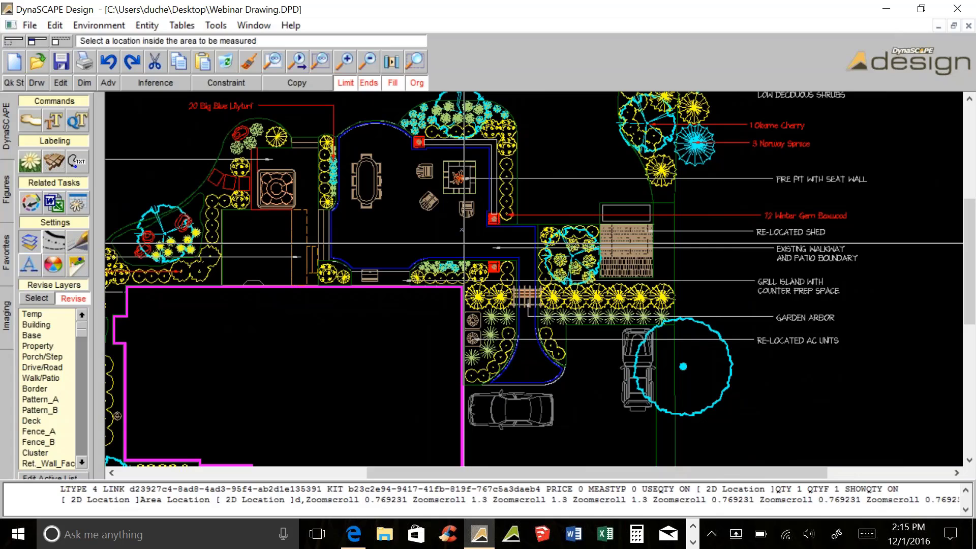
- Place the flagstone label below the re-located AC units note, with its leader pointing at the walkway's flared end by the driveway
left_click(526, 375)
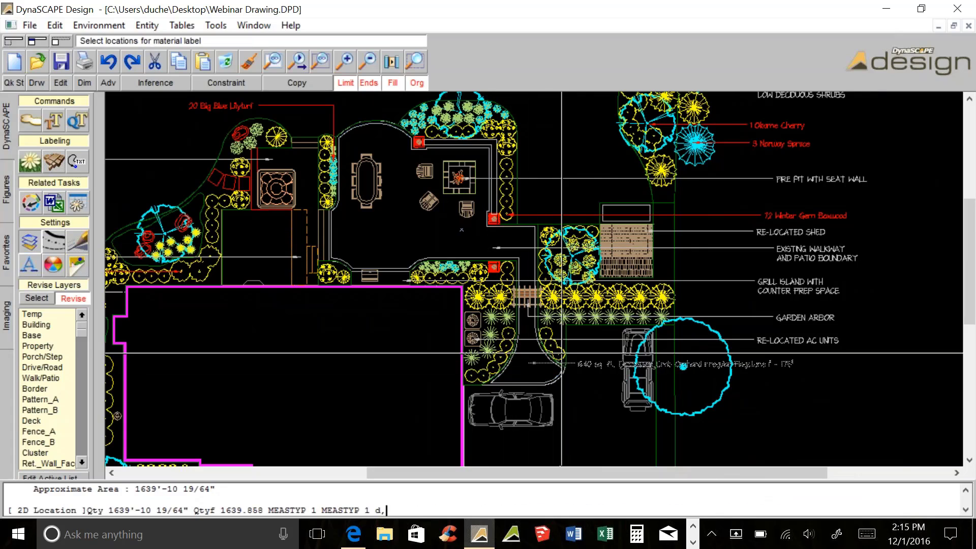
scroll(699, 361, "up", 2)
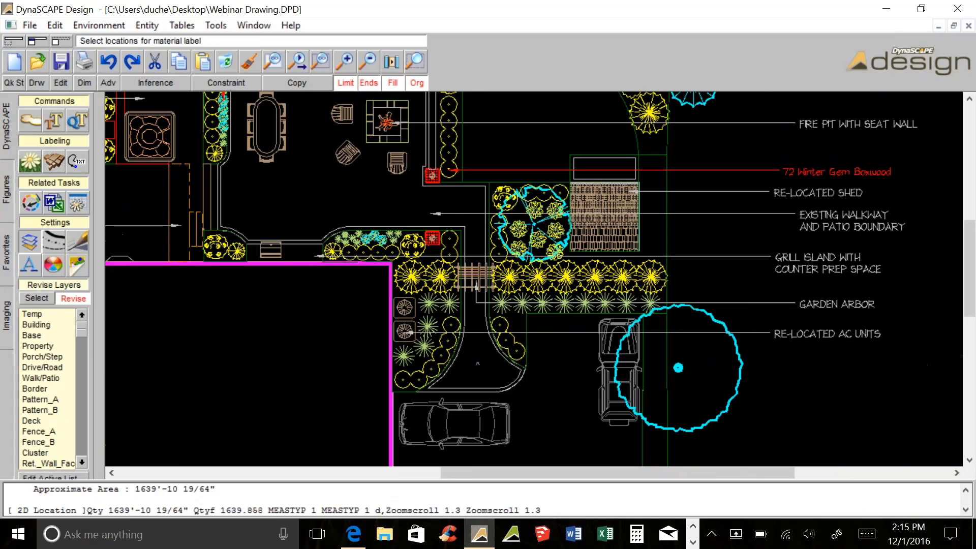
scroll(751, 357, "up", 2)
middle_click_drag(788, 364, 578, 364)
left_click(578, 366)
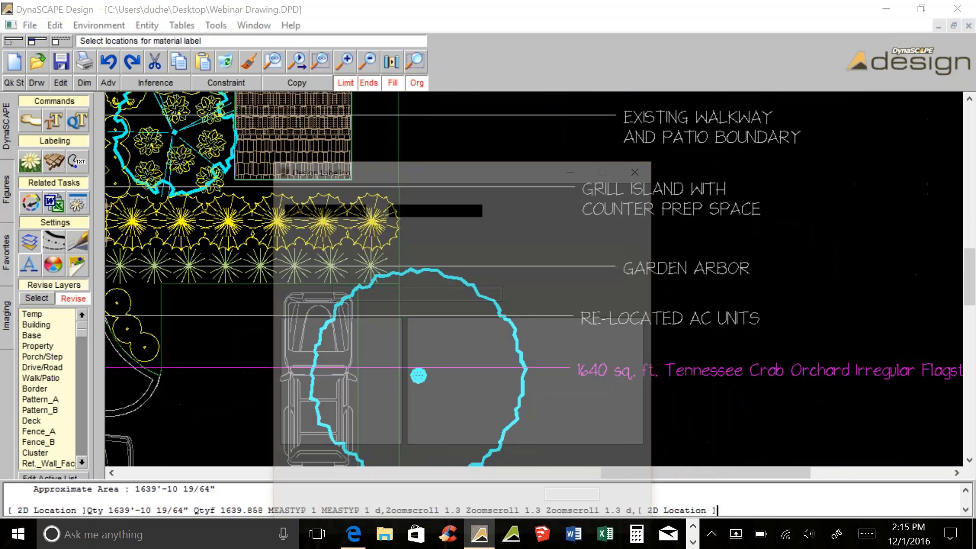
key("Escape")
- Measure the small rectangle above the re-located shed for the same flagstone label by picking a point inside it
scroll(752, 381, "up", 2)
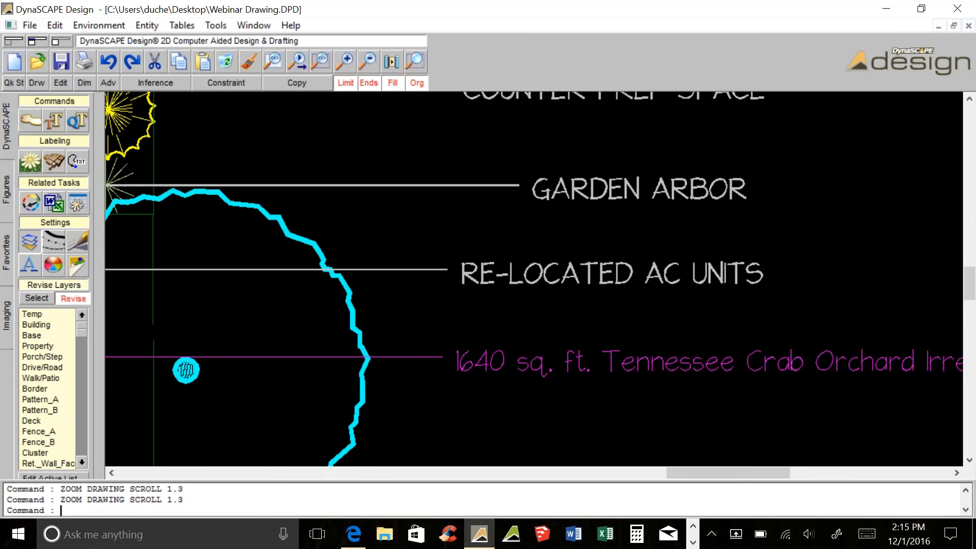
scroll(511, 363, "down", 3)
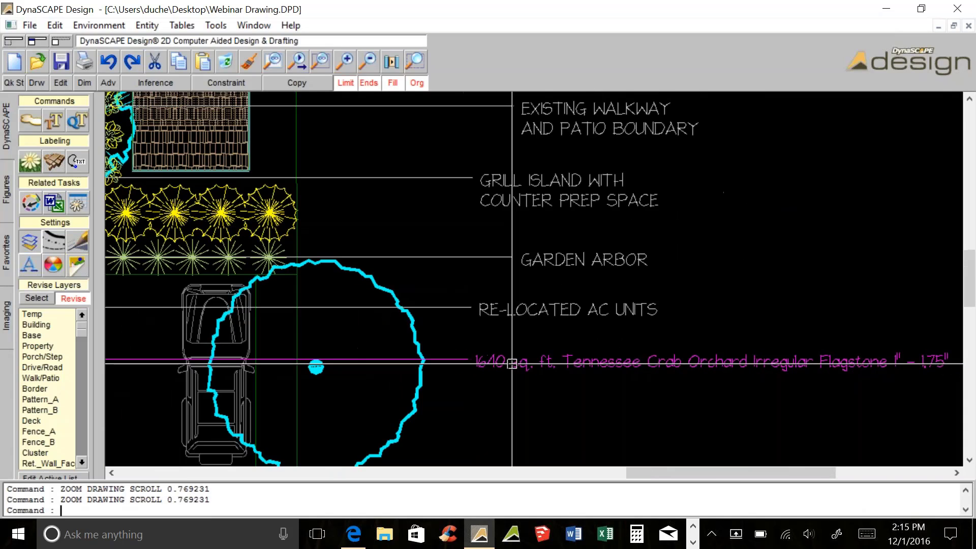
scroll(513, 364, "down", 1)
mouse_move(312, 209)
middle_mouse_down()
mouse_move(645, 242)
mouse_move(615, 248)
middle_mouse_up()
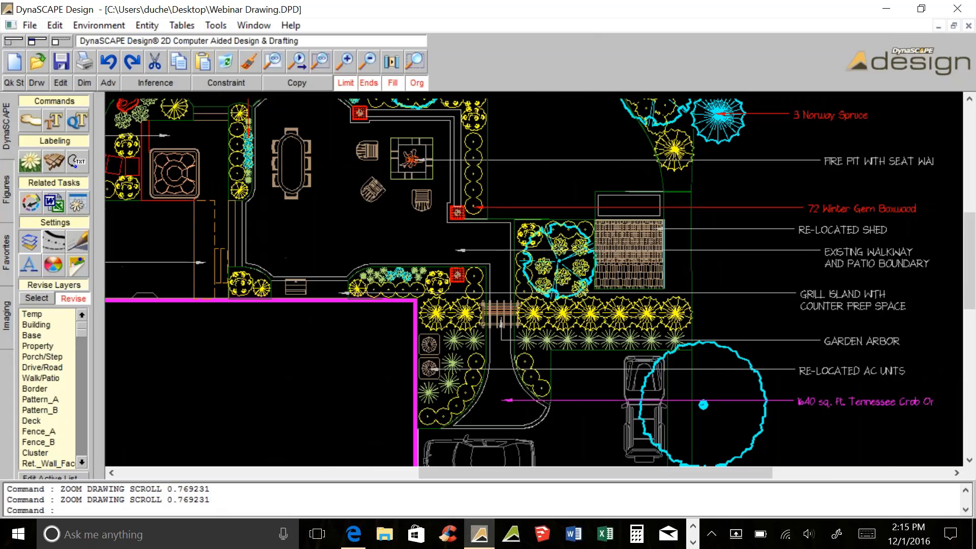
middle_click_drag(660, 212, 556, 228)
scroll(556, 229, "up", 2)
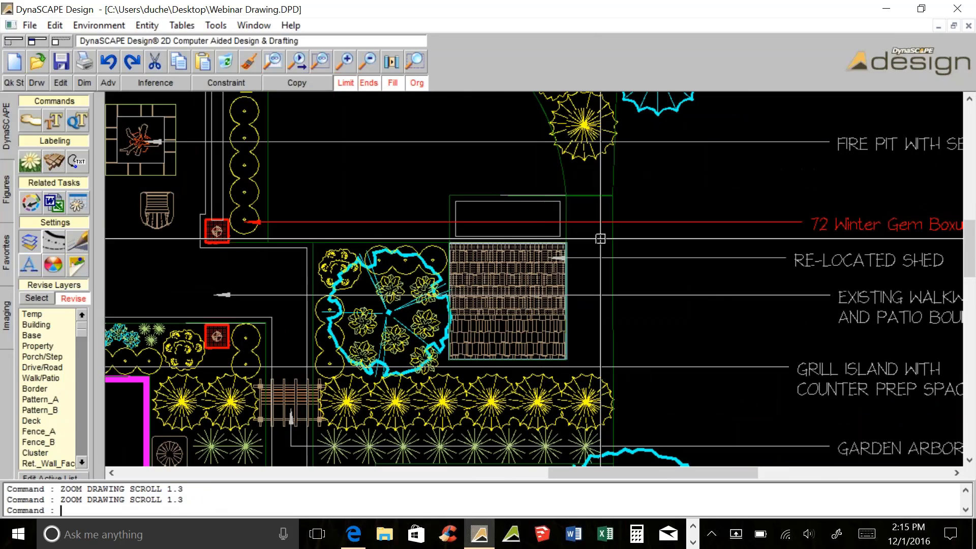
left_click(25, 158)
left_click(59, 154)
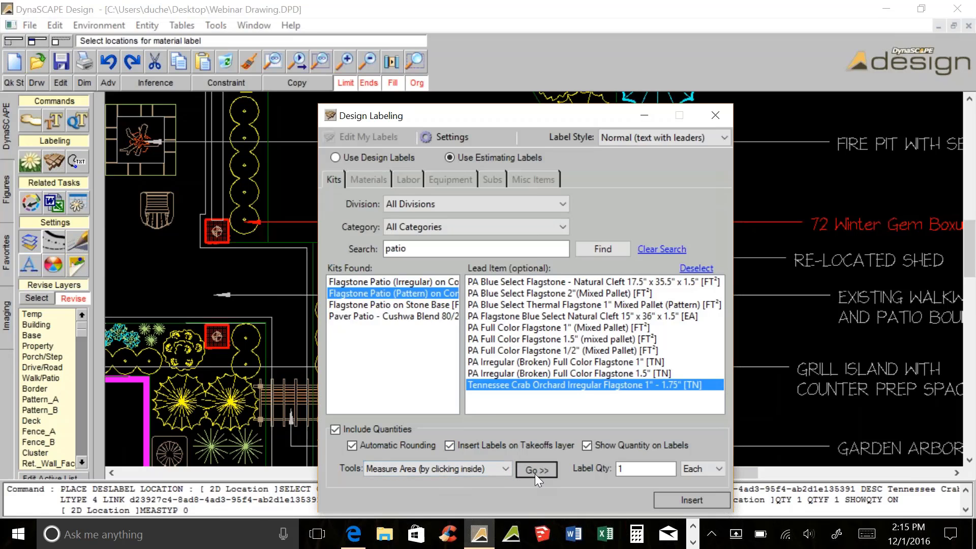
left_click(535, 469)
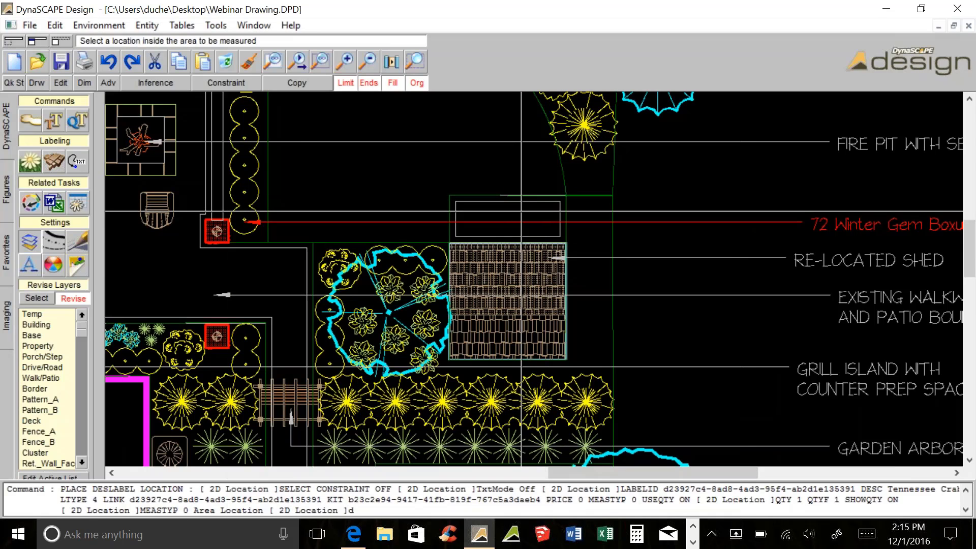
left_click(528, 211)
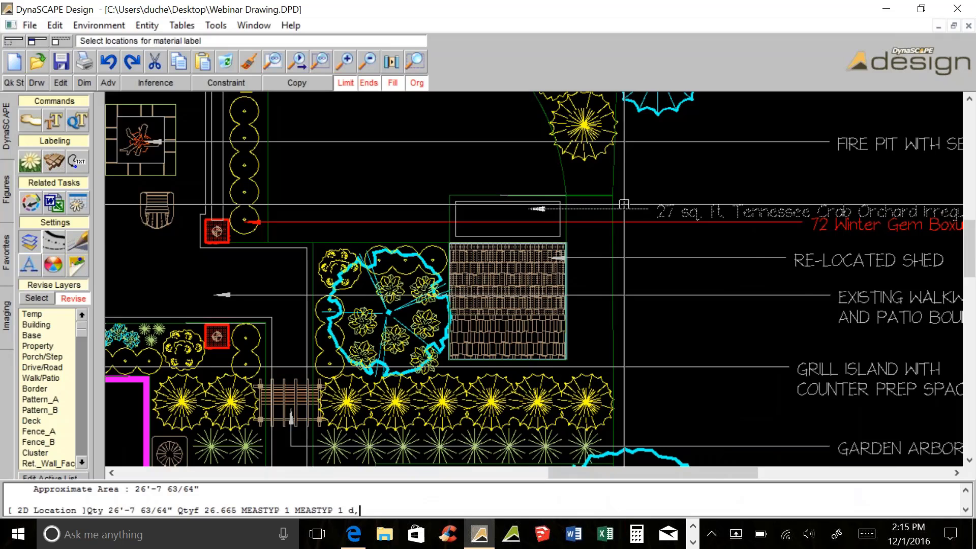
- Place the rectangle's flagstone label with an angled leader between the fire pit and Winter Gem Boxwood notes, and finish labeling
middle_click_drag(624, 203, 505, 220)
left_click(457, 180)
left_click(582, 182)
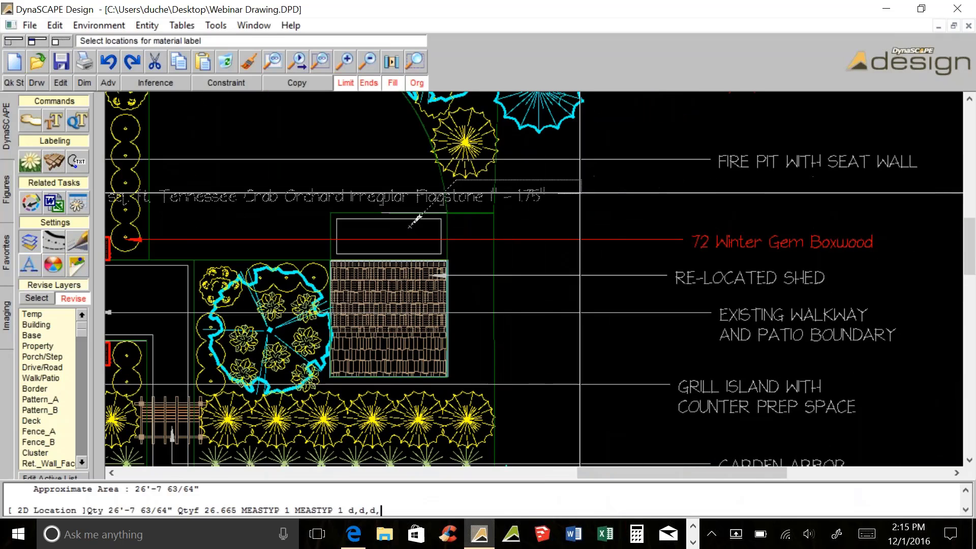
right_click(577, 195)
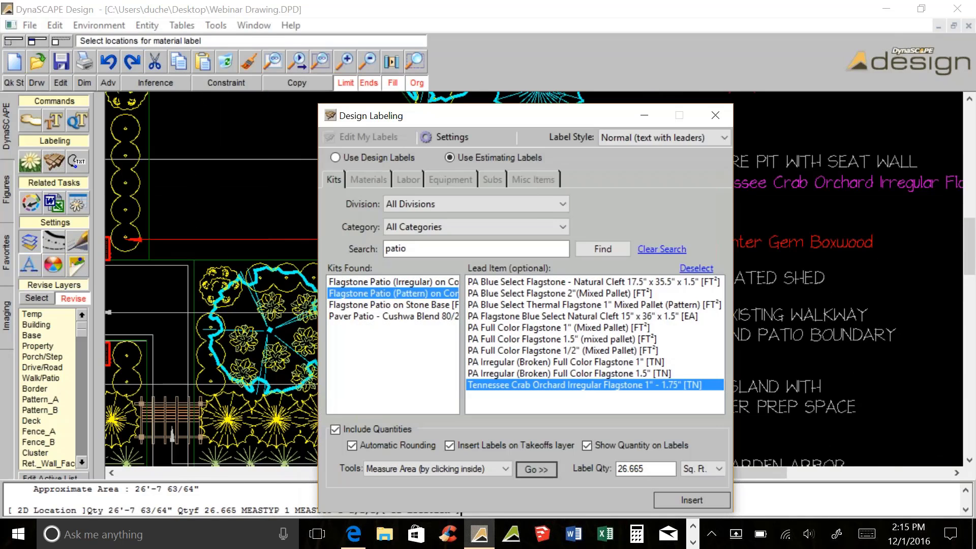
key("Escape")
- Restart the Tennessee Crab Orchard flagstone label with Measure Area (draw polygon) as its measuring tool
scroll(390, 251, "down", 1)
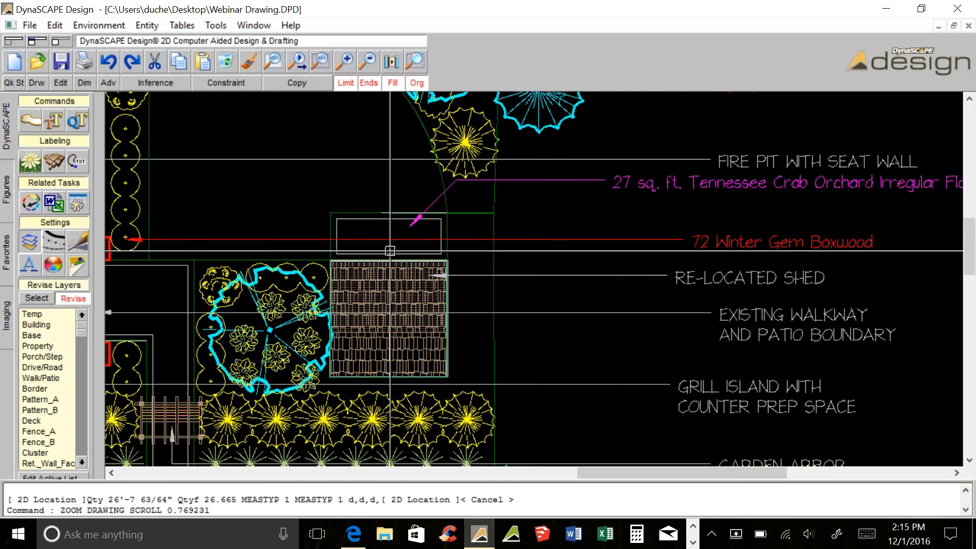
middle_click_drag(390, 251, 535, 241)
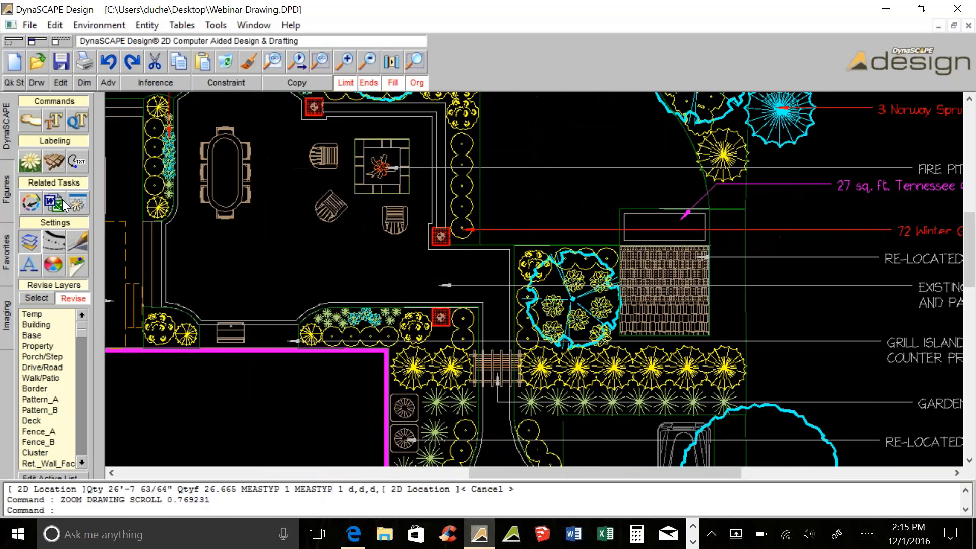
left_click(54, 163)
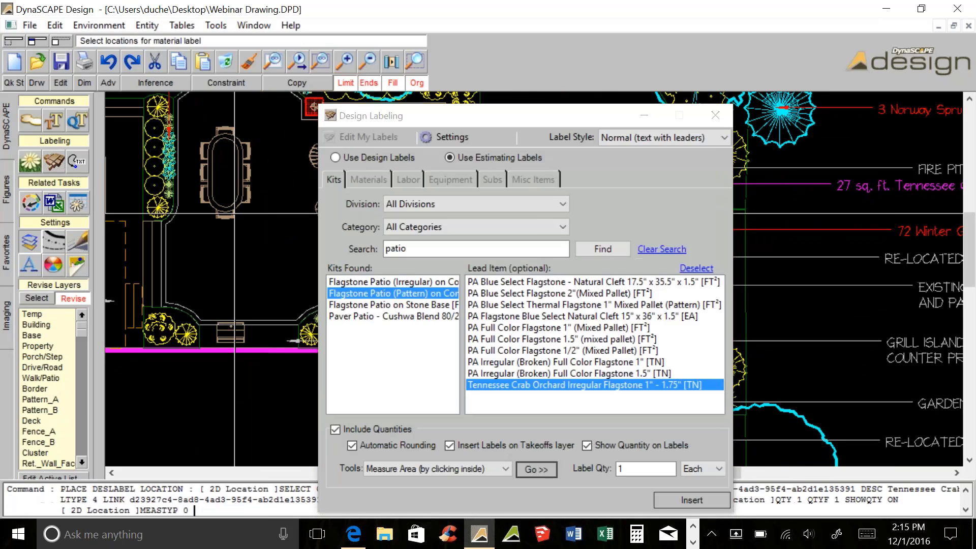
left_click(406, 472)
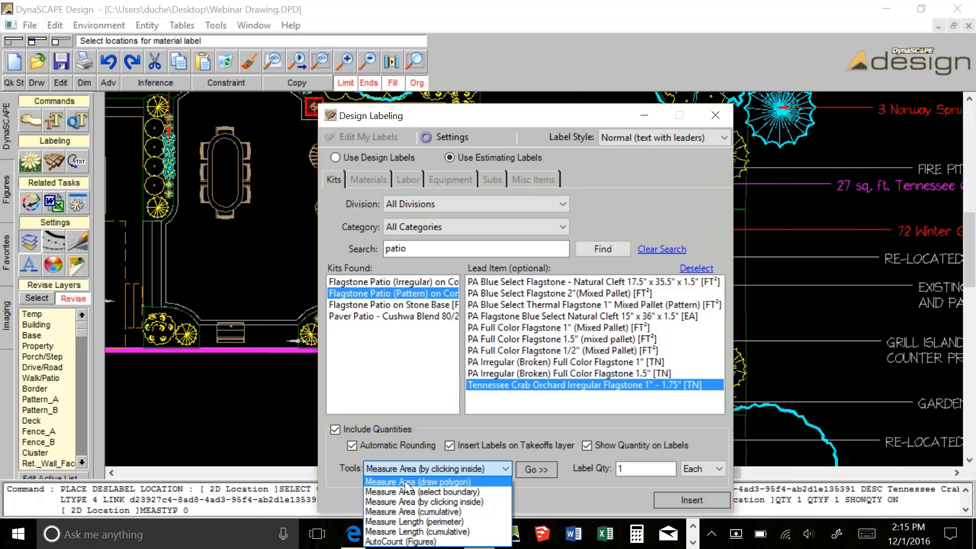
left_click(404, 481)
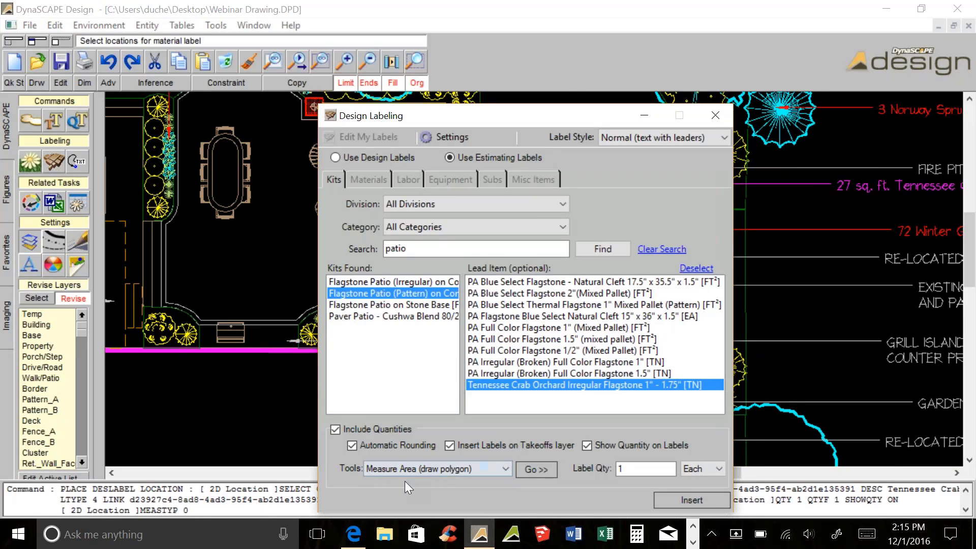
left_click(521, 471)
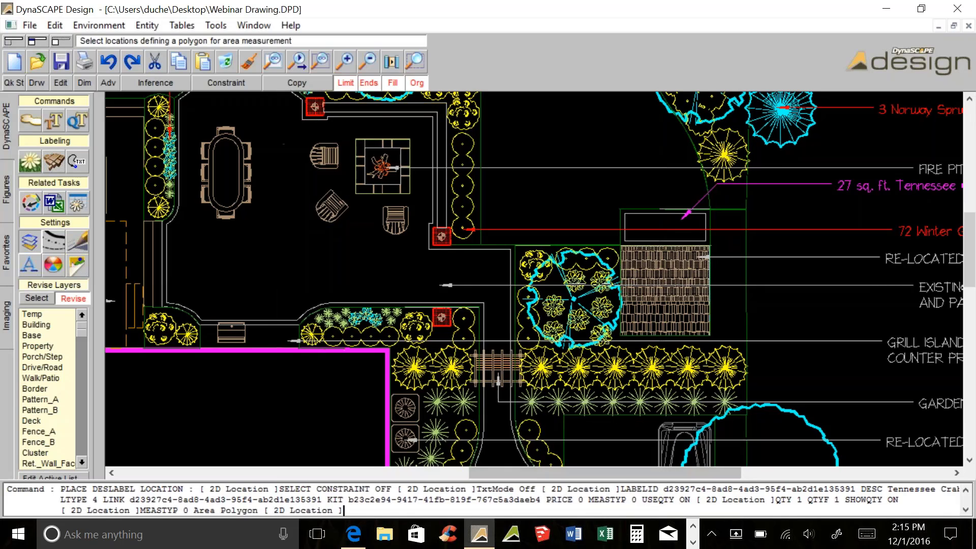
- Measure a four-corner polygon on the driveway beside the flared walkway for a trial flagstone label, and cancel the label
middle_click(211, 259)
middle_click_drag(304, 172, 240, 209)
mouse_move(783, 447)
middle_mouse_down()
mouse_move(766, 441)
mouse_move(568, 213)
middle_mouse_up()
scroll(575, 305, "up", 1)
left_click(616, 204)
left_click(616, 277)
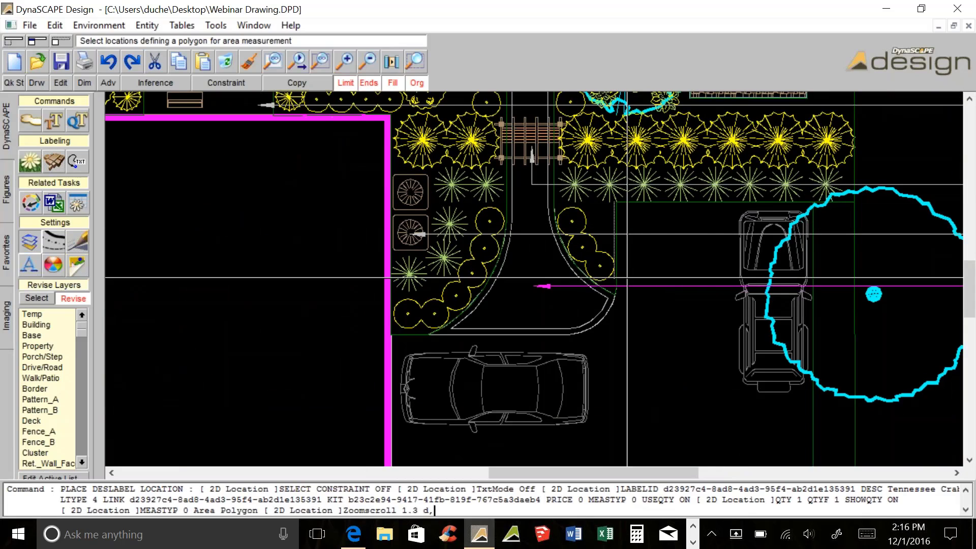
left_click(817, 279)
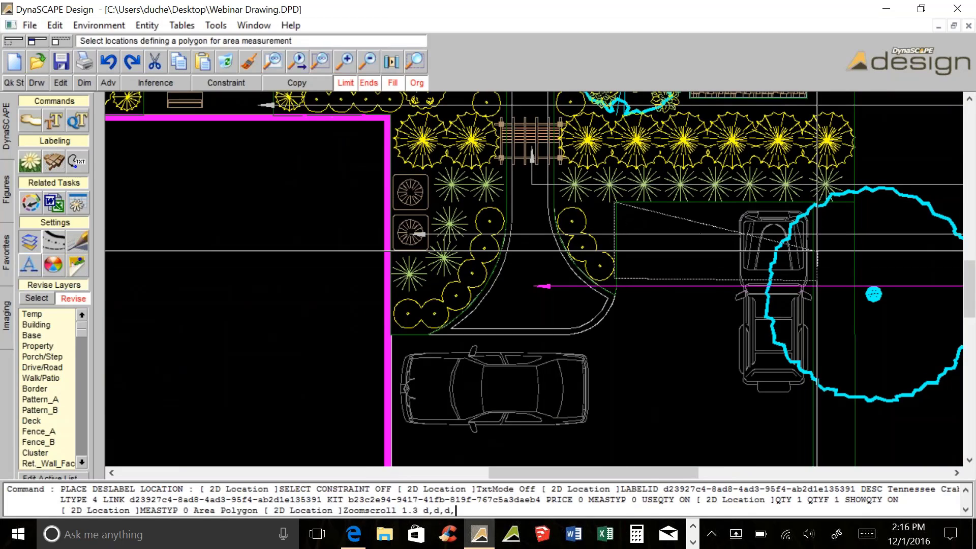
left_click(817, 203)
right_click(810, 207)
left_click(730, 228)
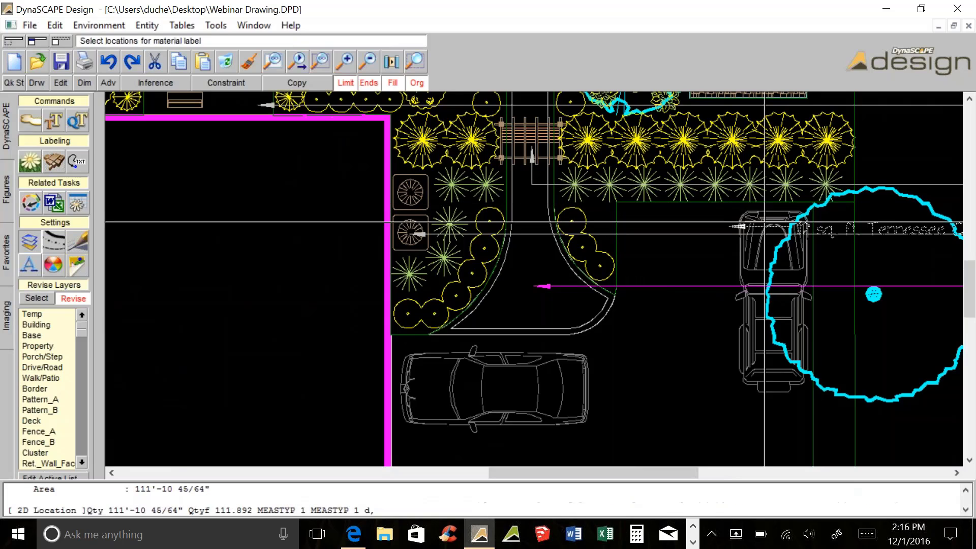
middle_click_drag(812, 234, 471, 232)
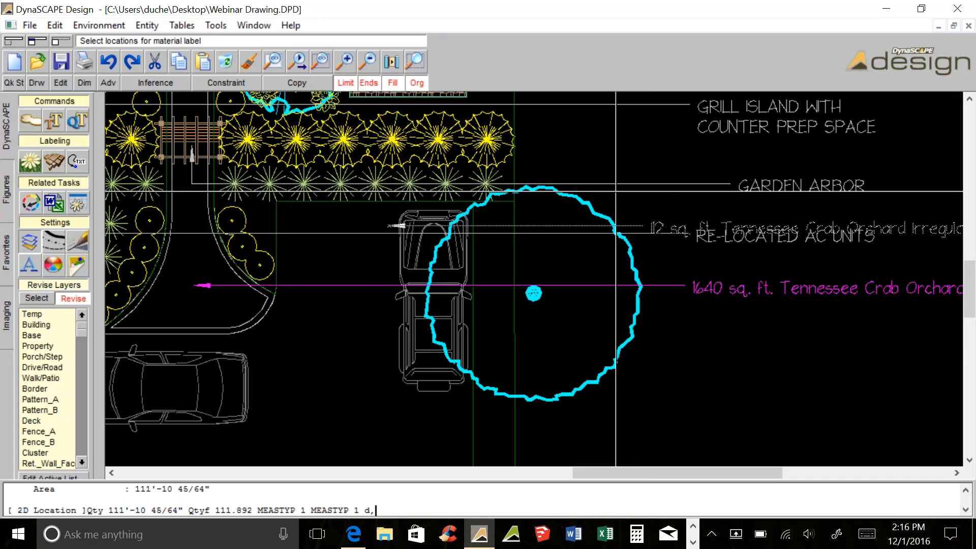
key("Escape")
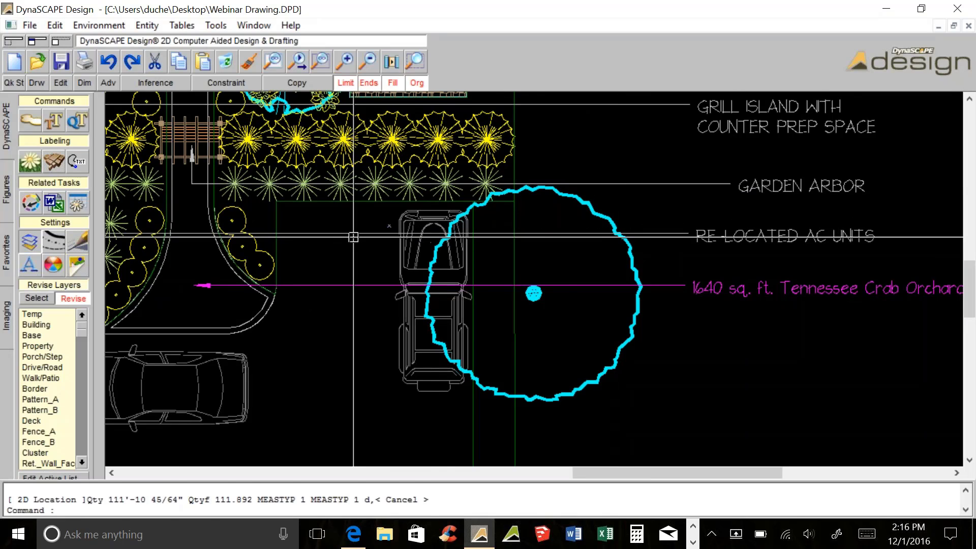
- Start a new hardscape label and search the estimating kits for "mulch"
scroll(620, 293, "down", 5)
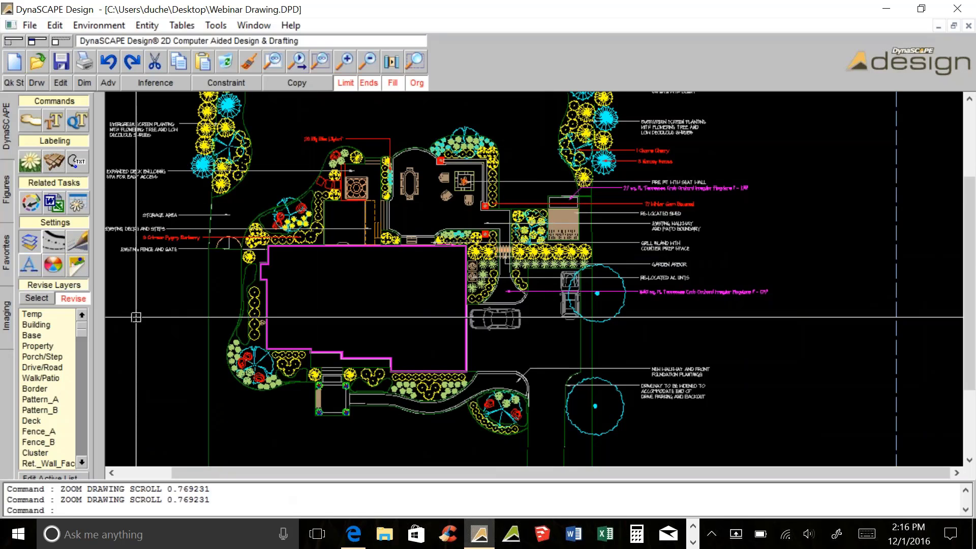
left_click(44, 165)
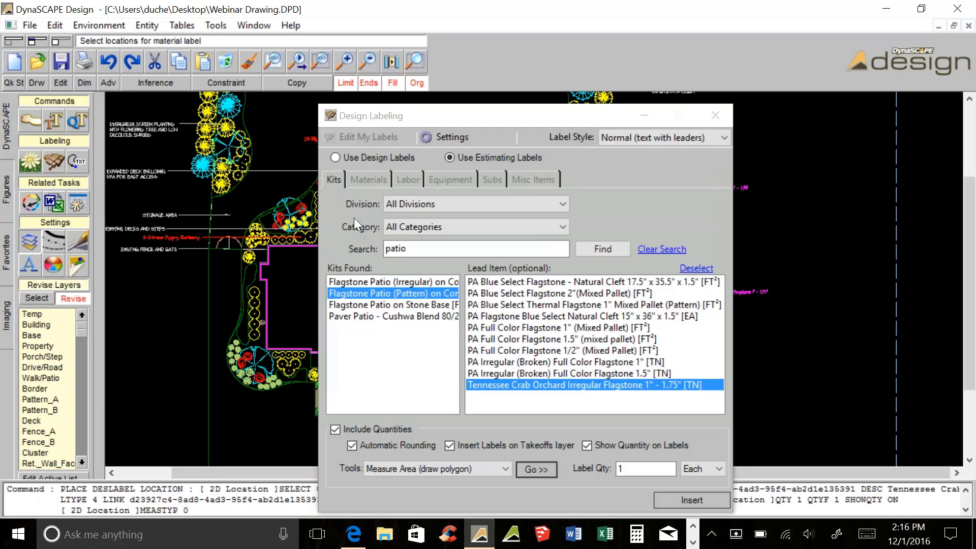
double_click(368, 250)
type("mulc")
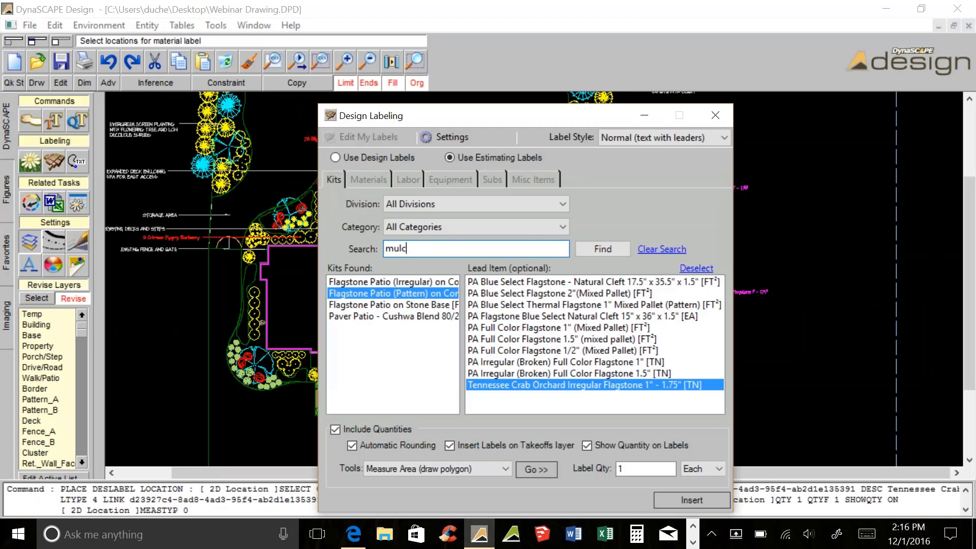
type("h")
key("Return")
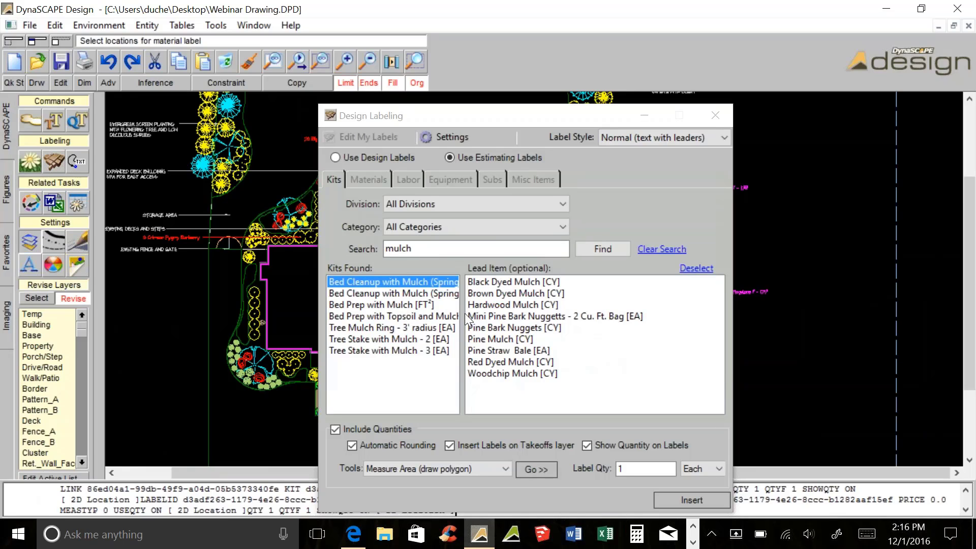
- Widen the list of found kits and choose Bed Prep with Topsoil and Mulch with Black Dyed Mulch as lead item
left_click_drag(464, 317, 594, 317)
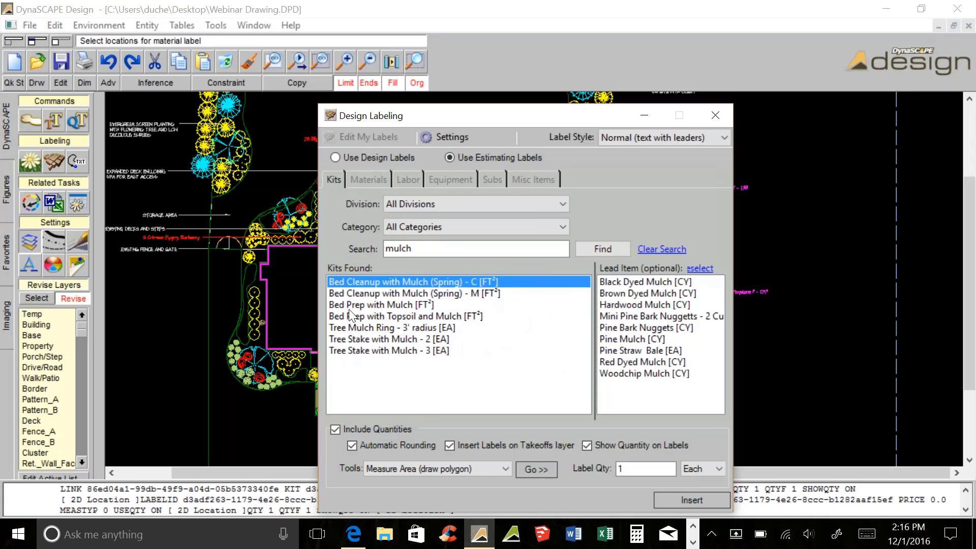
left_click(439, 320)
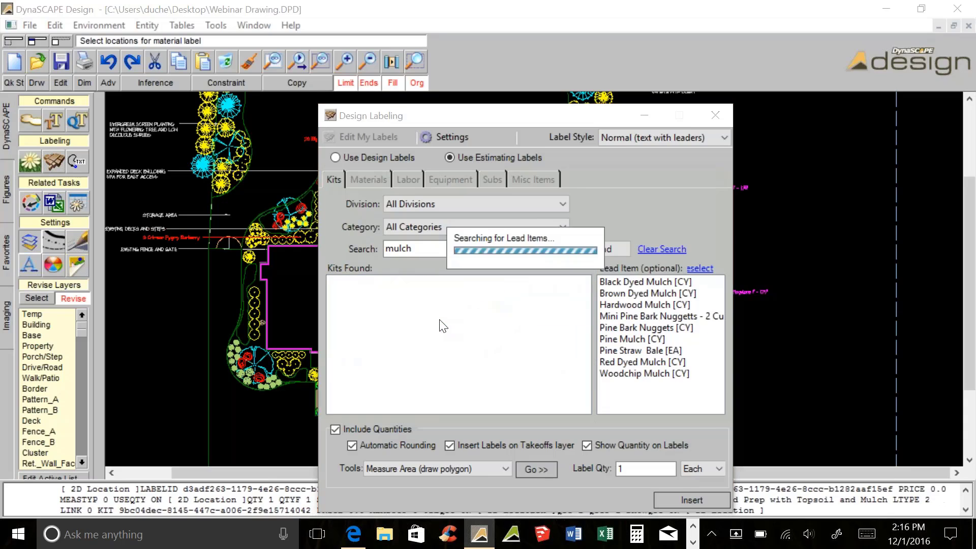
left_click(628, 284)
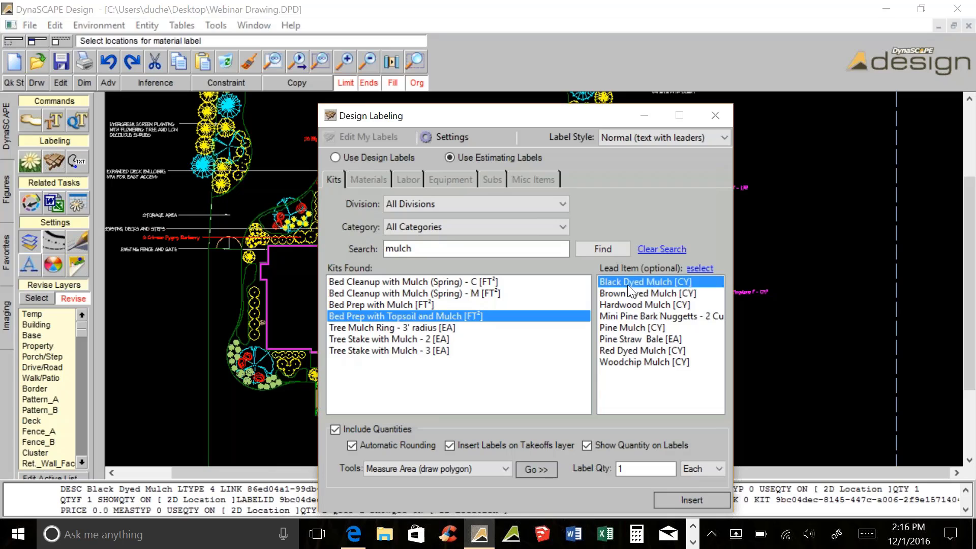
left_click(448, 465)
left_click(448, 464)
- Begin an area polygon along the curved outer edge of the planting bed, from the gate toward the stepping stones beside the spa
left_click(525, 466)
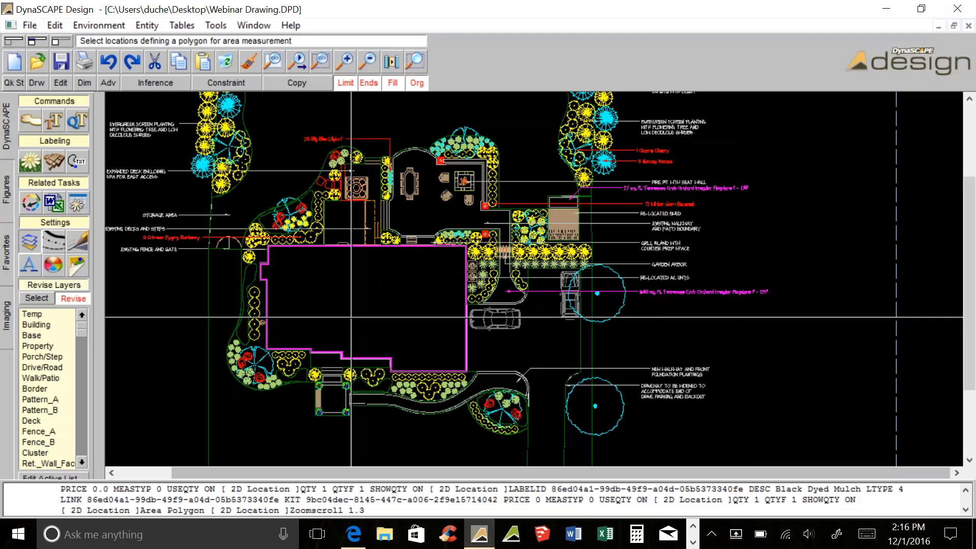
scroll(351, 317, "up", 1)
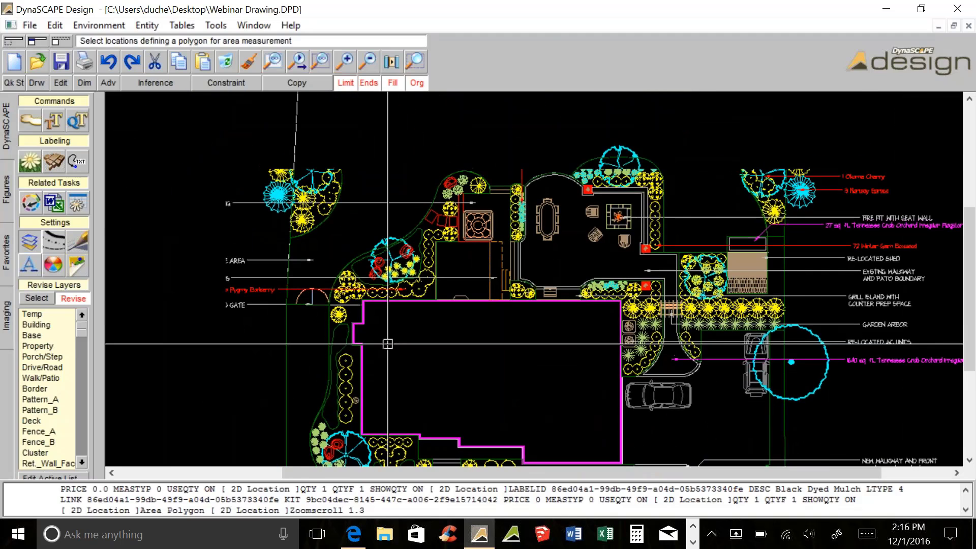
scroll(387, 343, "up", 3)
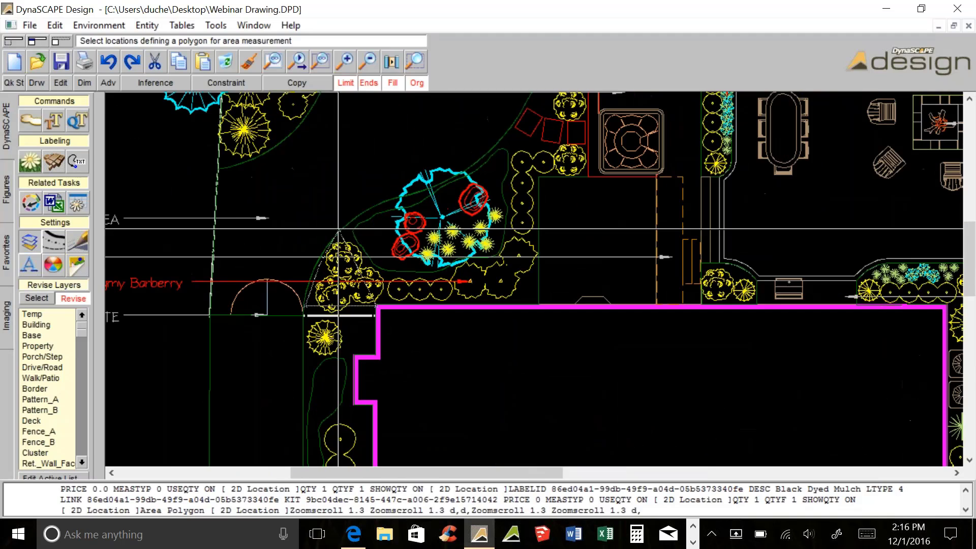
left_click(367, 209)
left_click(401, 195)
left_click(416, 189)
key("Page_Up")
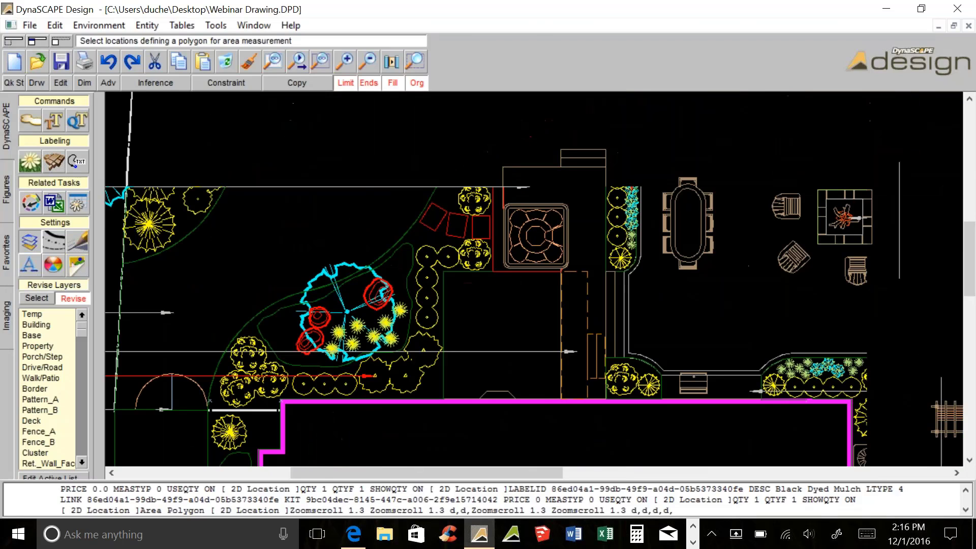
middle_click_drag(319, 285, 312, 292)
left_click(364, 271)
left_click(410, 226)
left_click(428, 192)
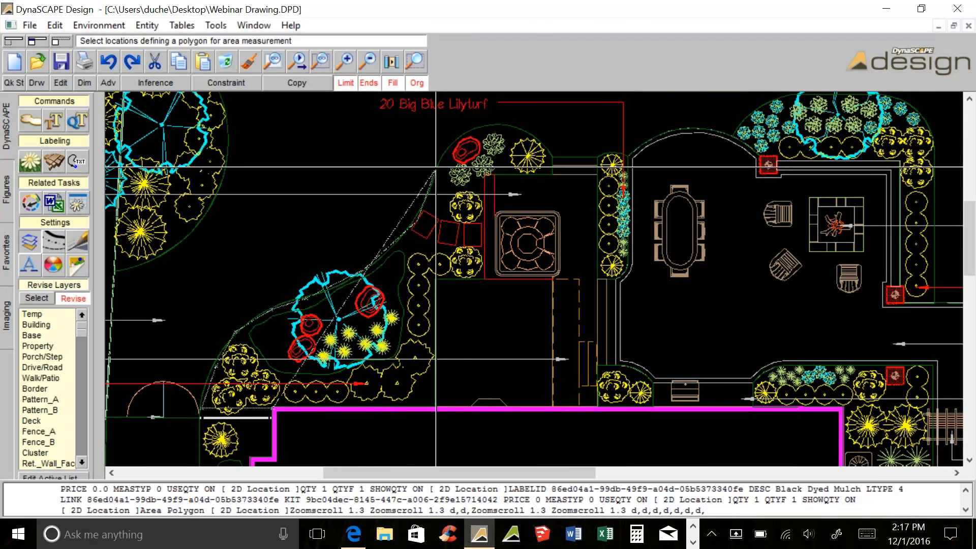
- Finish the mulch polygon around the planting above the spa and back along the deck edge to the house wall
left_click(435, 166)
left_click(462, 133)
left_click(494, 127)
left_click(527, 135)
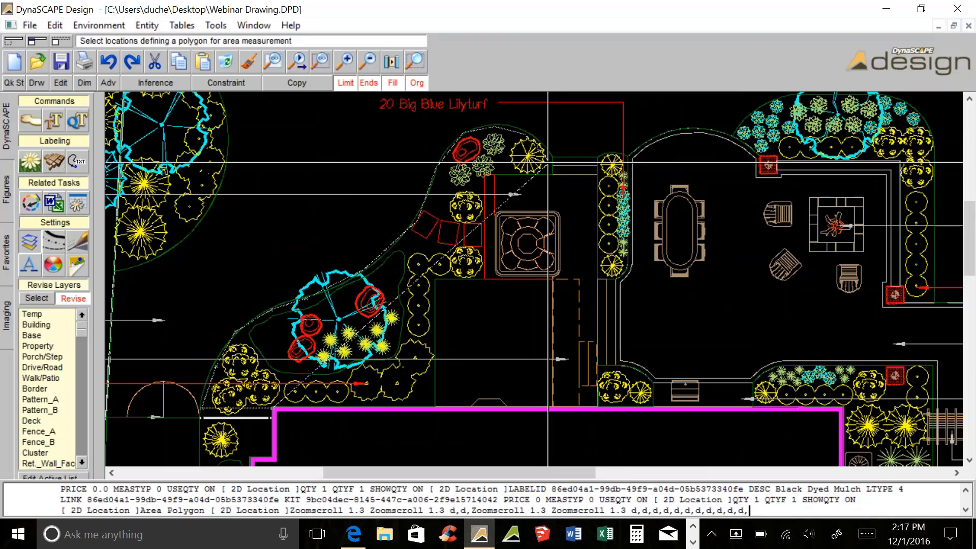
left_click(548, 171)
left_click(477, 174)
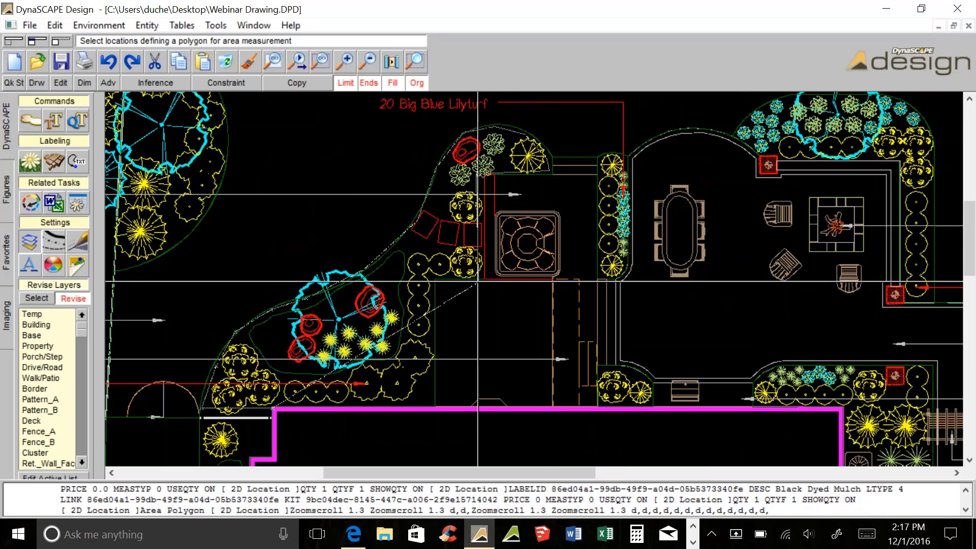
left_click(486, 280)
left_click(436, 281)
left_click(436, 406)
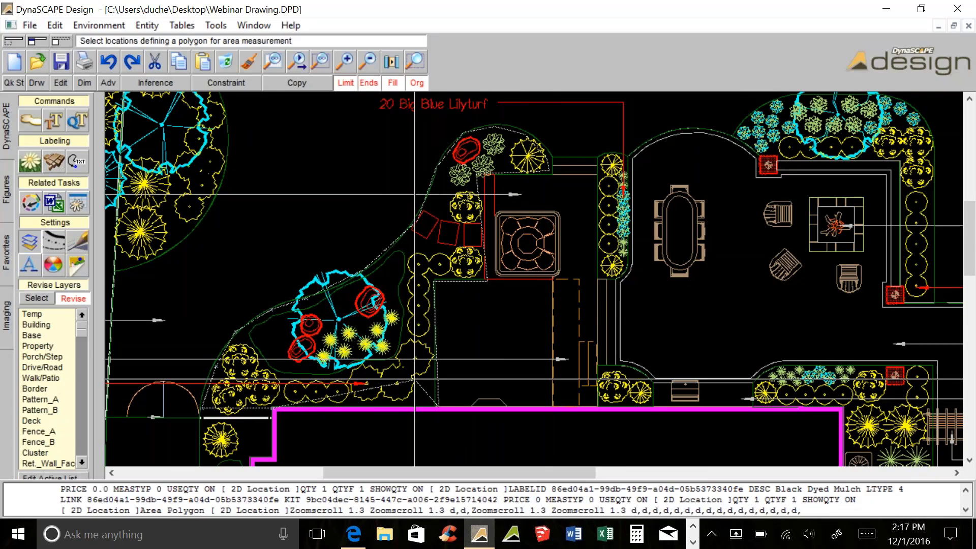
right_click(414, 379)
- Place the Black Dyed Mulch label above the storage area note, with an angled leader pointing at the measured bed
middle_click_drag(272, 331, 563, 308)
left_click(563, 308)
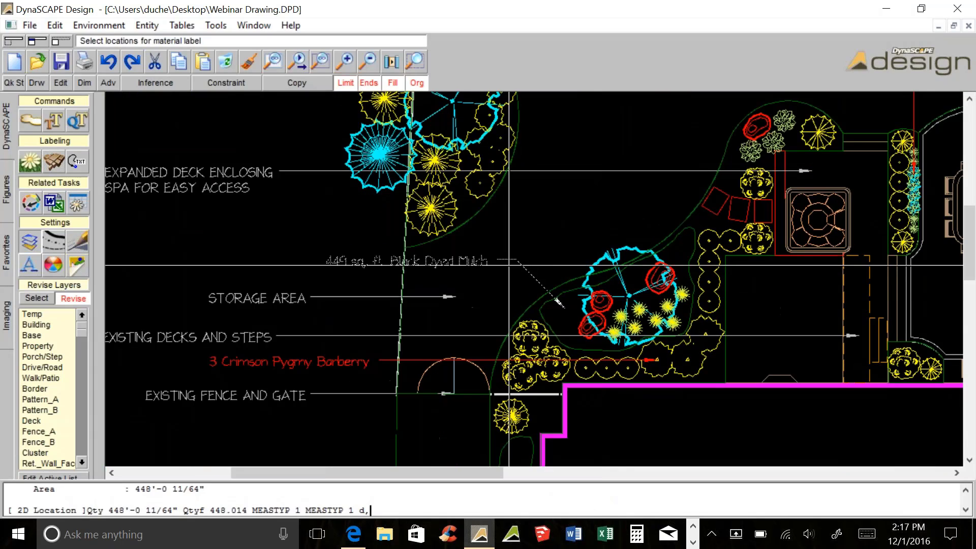
left_click(508, 265)
left_click(411, 264)
right_click(411, 265)
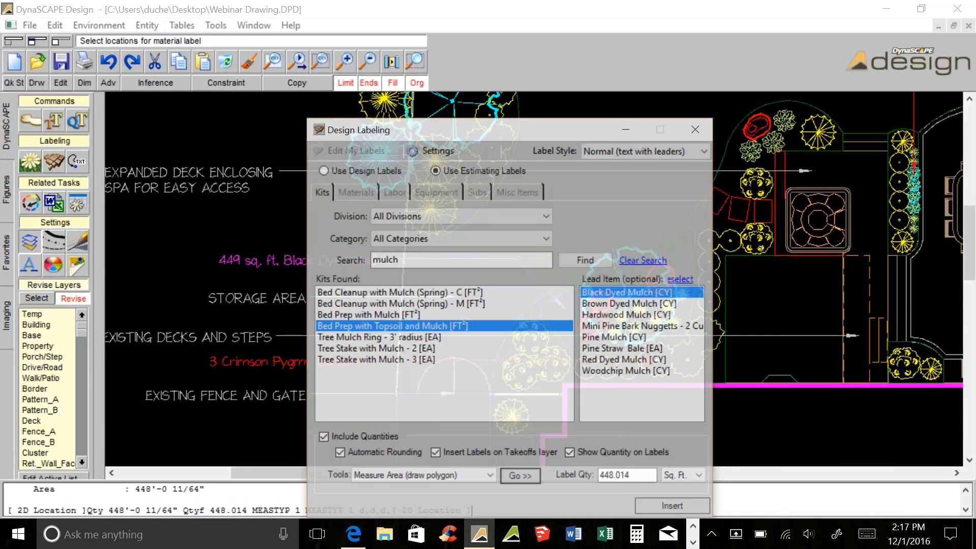
- Measure the bed behind and beside the patio's fire pit corner for the same mulch label by drawing a polygon
left_click(519, 475)
middle_click_drag(679, 368, 355, 387)
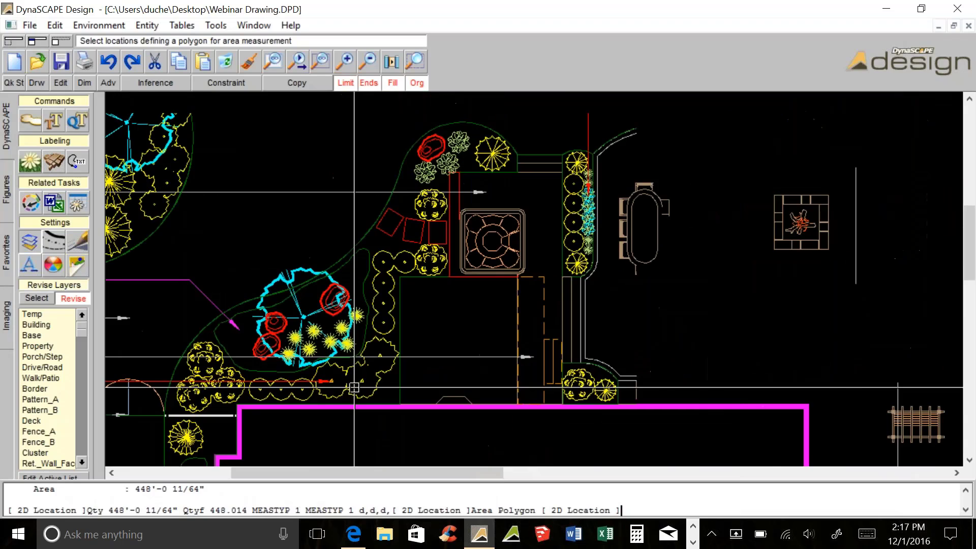
scroll(354, 387, "down", 1)
middle_click_drag(563, 213, 374, 219)
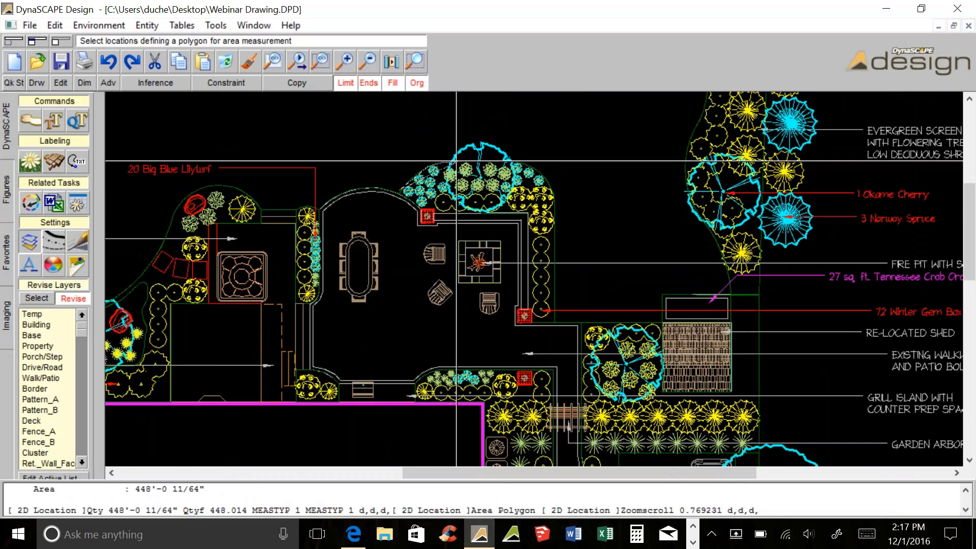
left_click(550, 196)
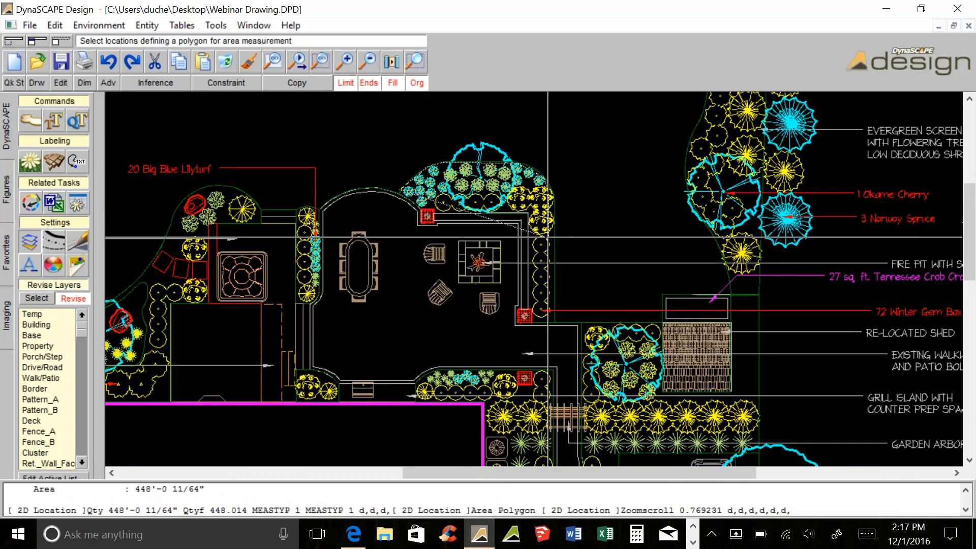
left_click(555, 327)
left_click(534, 321)
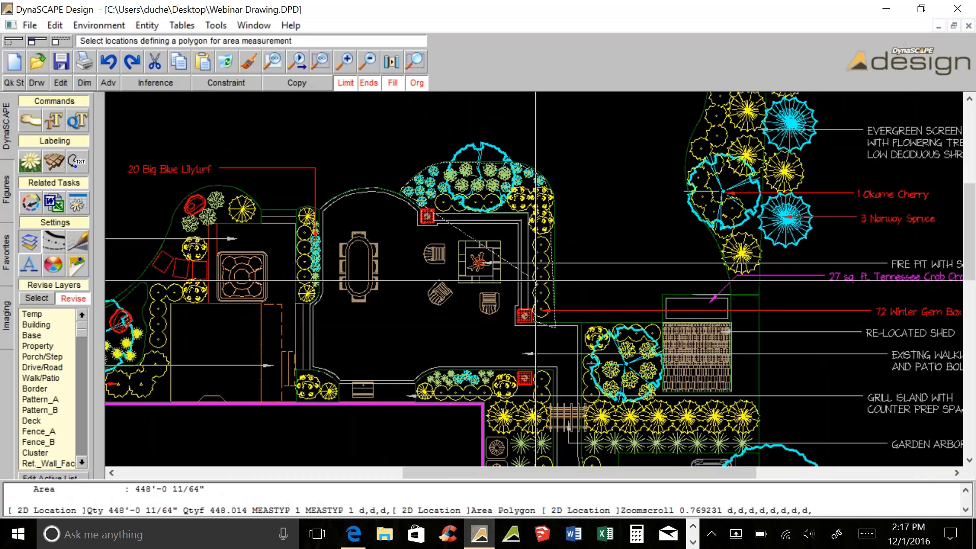
left_click(531, 215)
left_click(437, 217)
right_click(427, 197)
- Place the patio bed's Black Dyed Mulch label above the Big Blue Lilyturf label, with its leader pointing at the bed
left_click(447, 173)
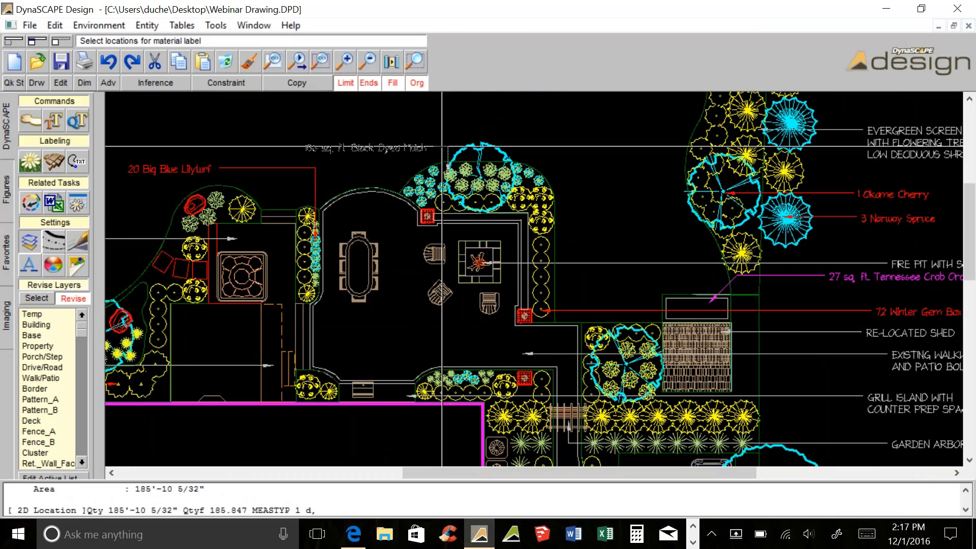
left_click(433, 136)
left_click(417, 134)
right_click(417, 134)
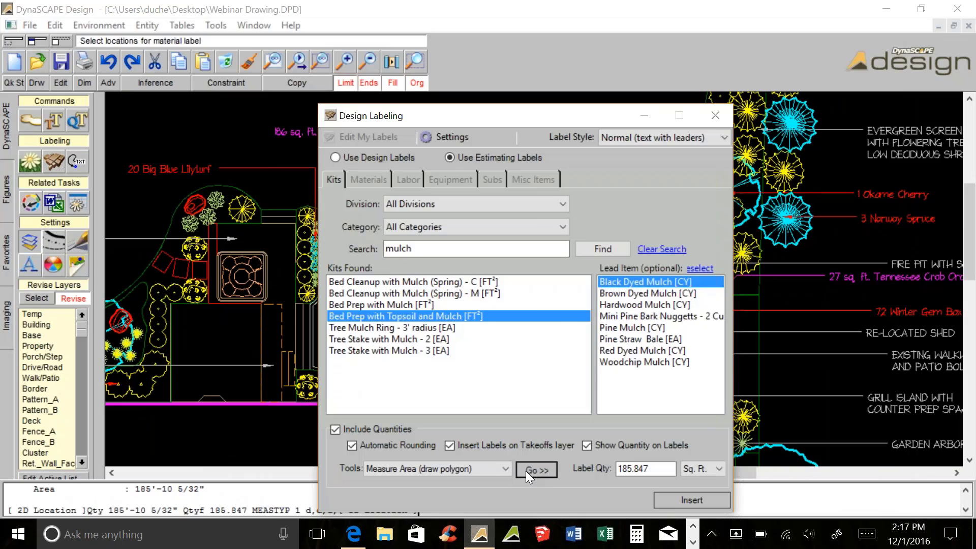
- Measure the planting bed between the house wall and the driveway walkway for the Black Dyed Mulch label by drawing a polygon
left_click(526, 471)
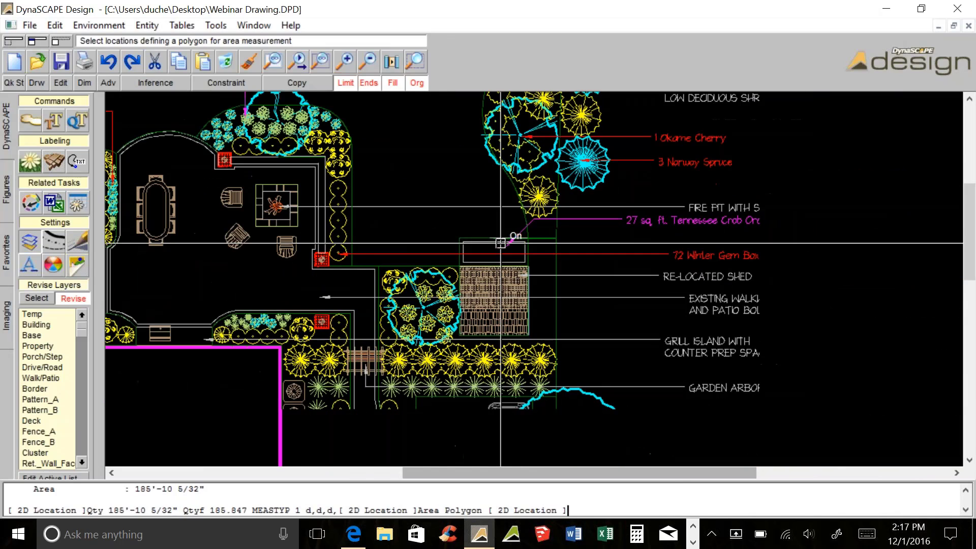
scroll(326, 249, "down", 1)
left_click(326, 249)
left_click(336, 234)
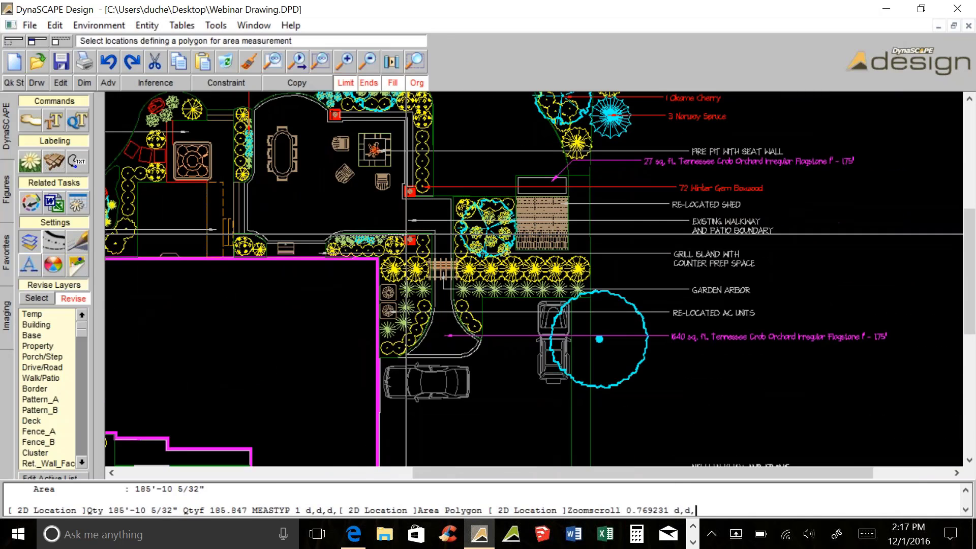
left_click(428, 233)
left_click(430, 295)
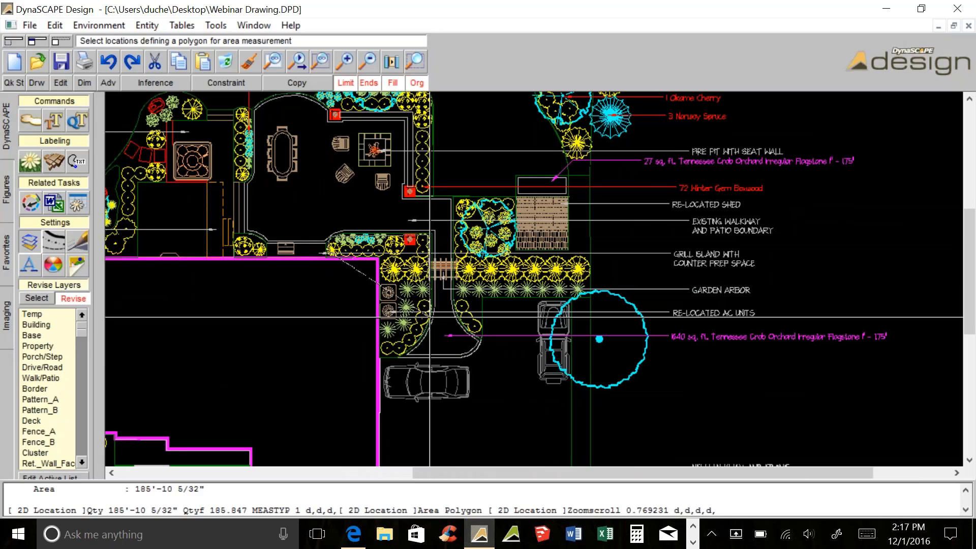
left_click(413, 354)
left_click(385, 354)
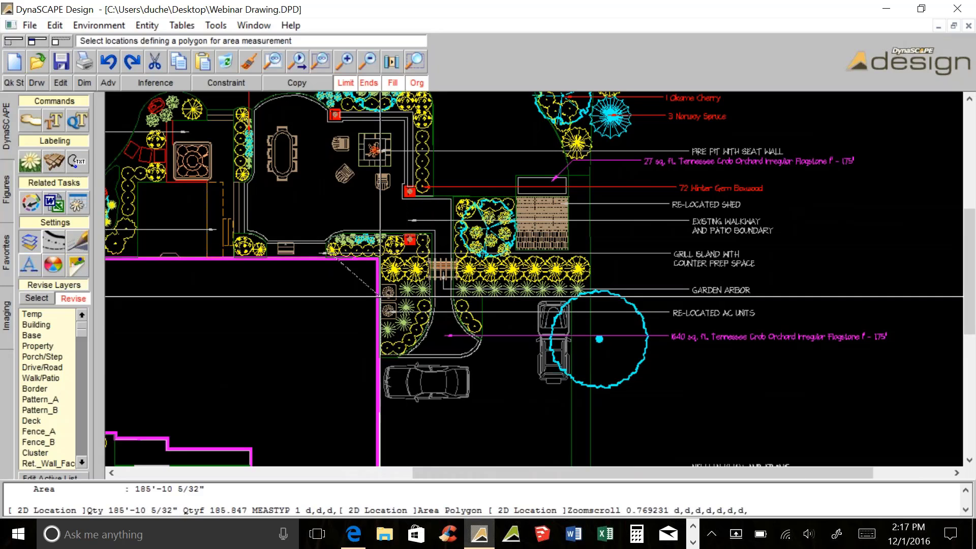
left_click(383, 259)
right_click(385, 267)
- Place that bed's Black Dyed Mulch label just above the Garden Arbor note, with its leader pointing at the bed, and end labeling
left_click(384, 281)
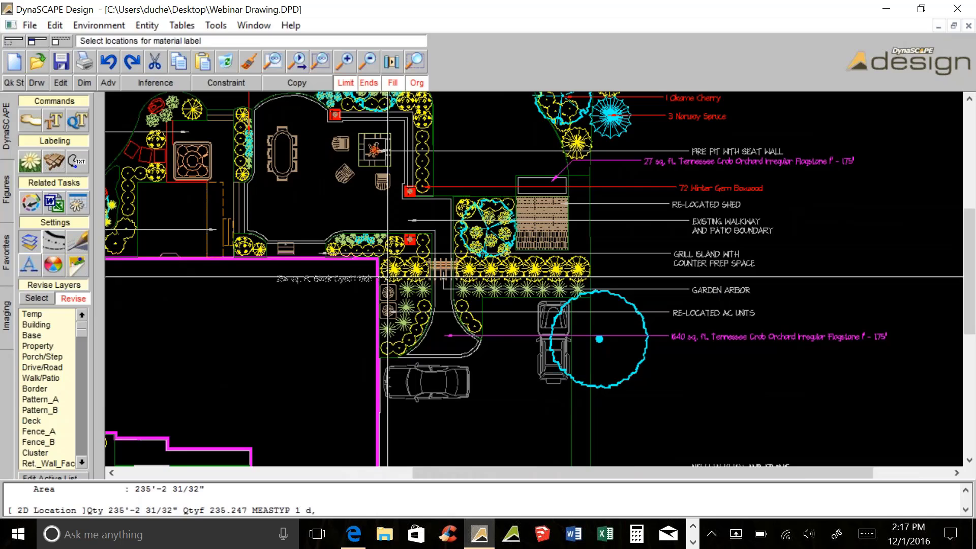
left_click(605, 259)
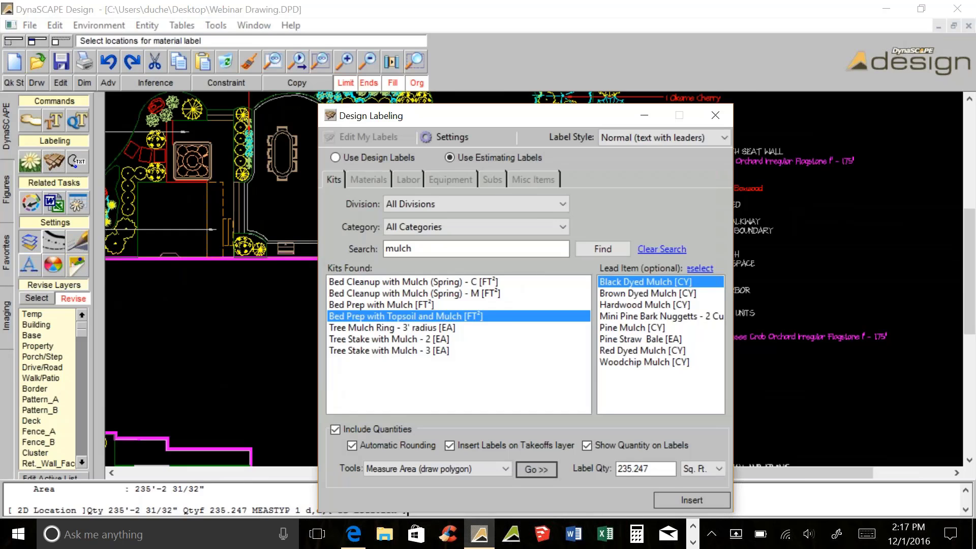
key("Escape")
mouse_move(605, 282)
middle_mouse_down()
mouse_move(699, 309)
mouse_move(748, 341)
middle_mouse_up()
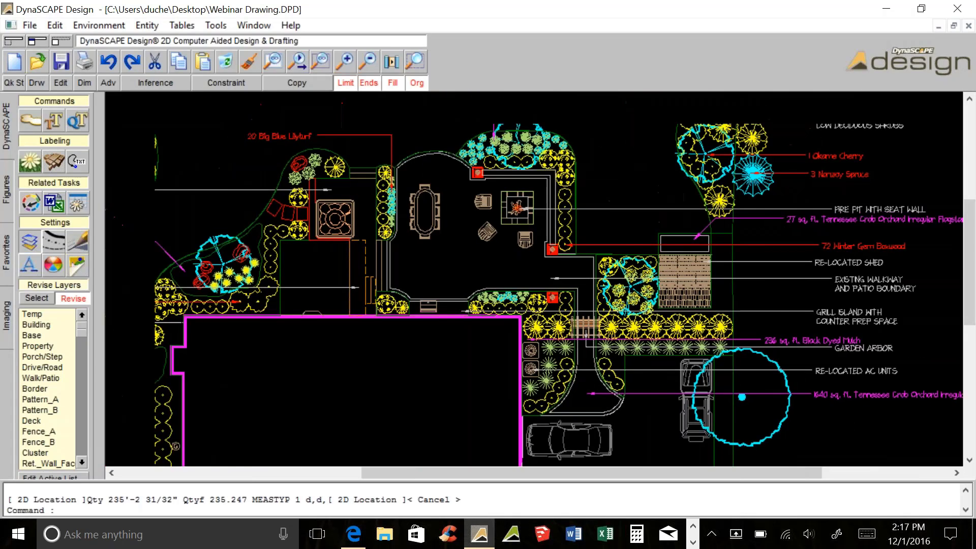
middle_click_drag(631, 297, 704, 327)
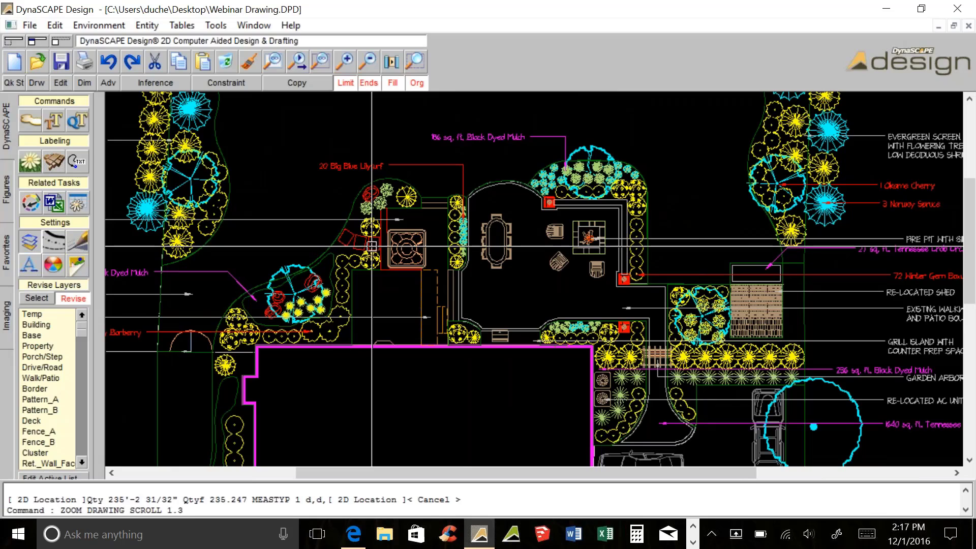
- Search the estimating kits for "step" and choose Stone Slab Steps with Techo-Bloc Maya Step as lead item
scroll(371, 246, "up", 4)
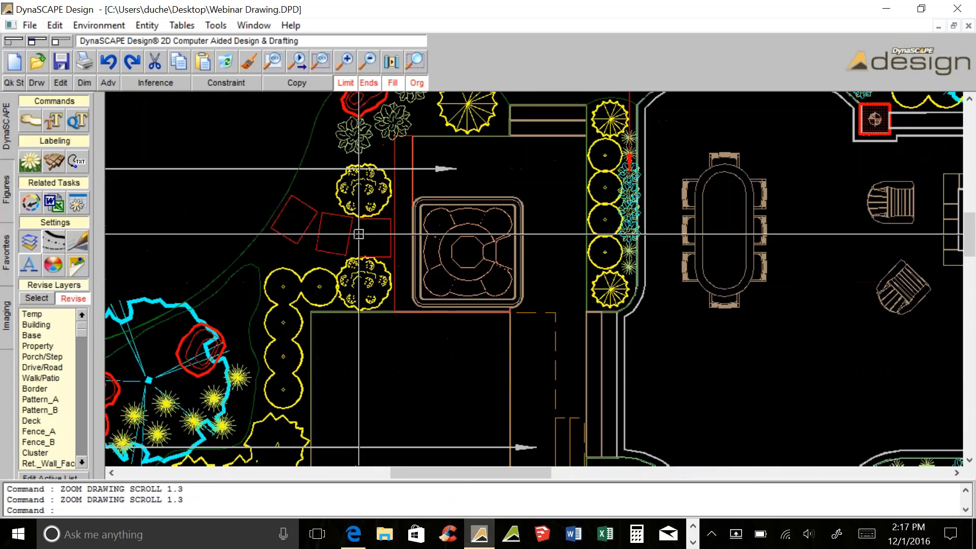
middle_click_drag(359, 234, 440, 259)
left_click(52, 160)
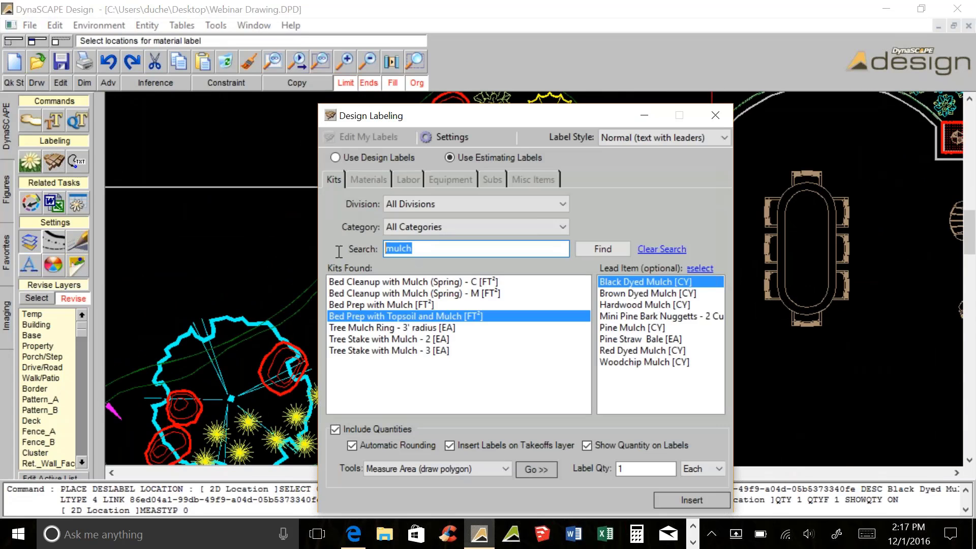
type("step")
key("Return")
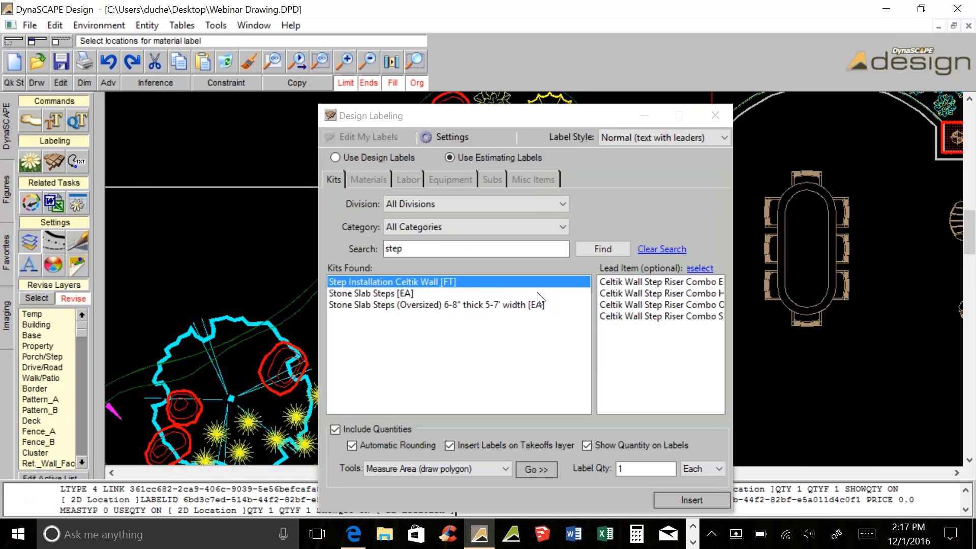
left_click(375, 302)
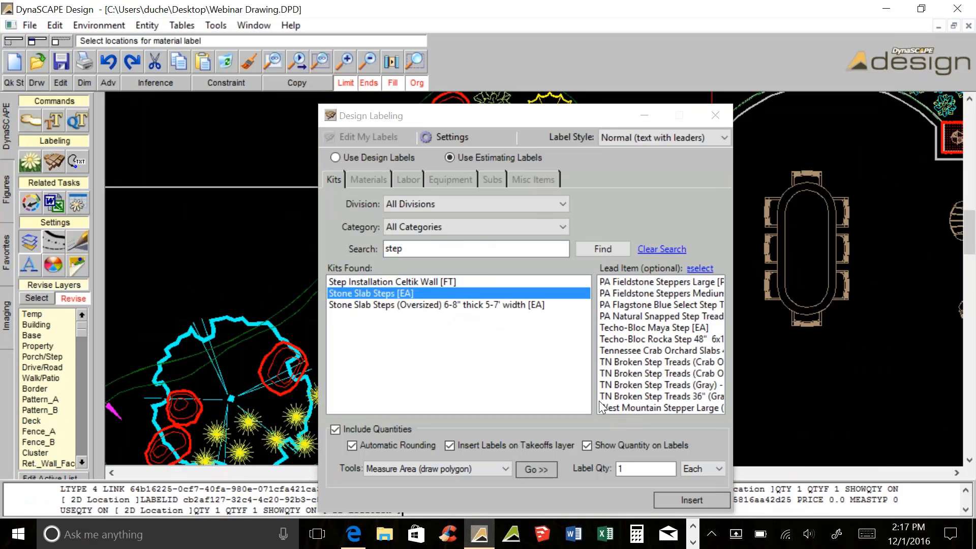
left_click_drag(595, 402, 436, 350)
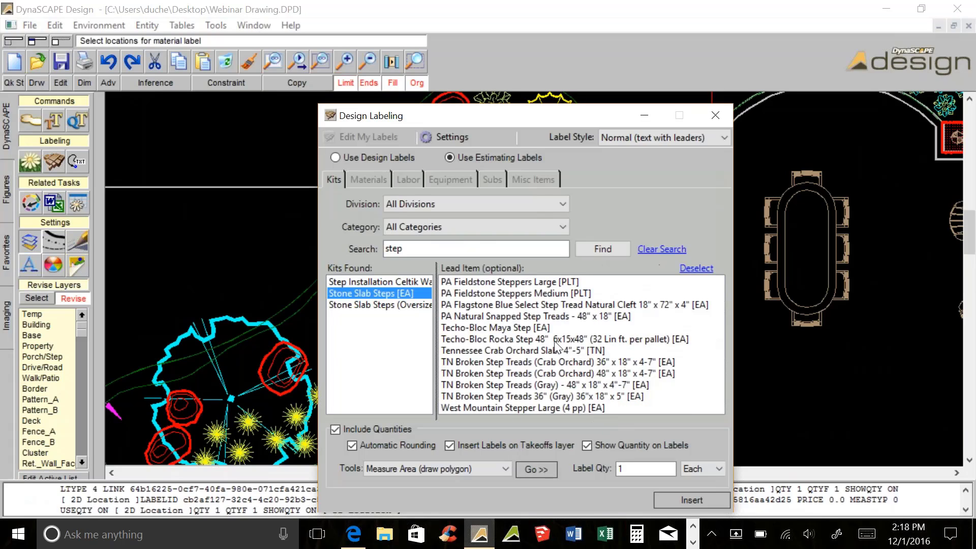
left_click(499, 328)
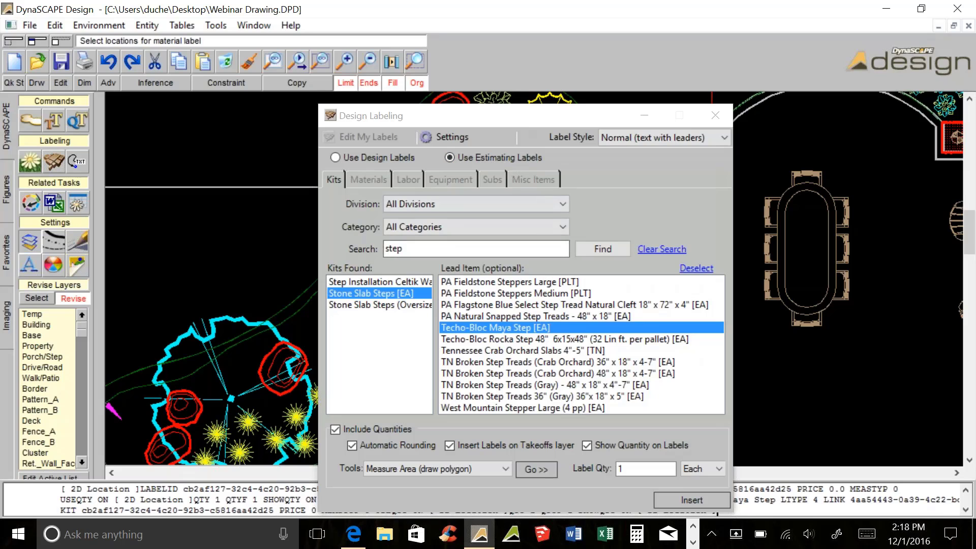
- Set the label quantity to 3 and place the Techo-Bloc Maya Step label beside the slabs near the spa, with its leader pointing at them
left_click(514, 111)
left_click_drag(546, 116, 664, 141)
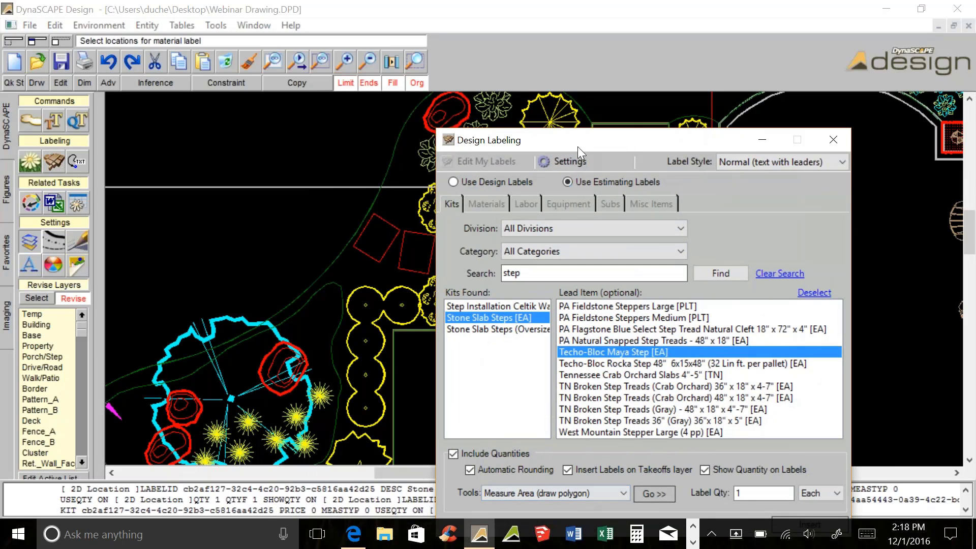
left_click_drag(598, 140, 658, 123)
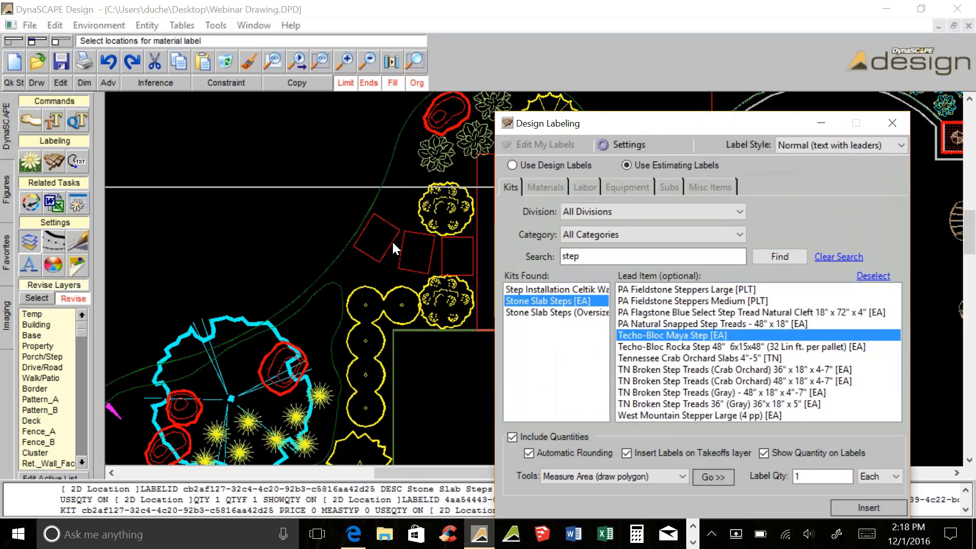
left_click(800, 478)
key("BackSpace")
type("3")
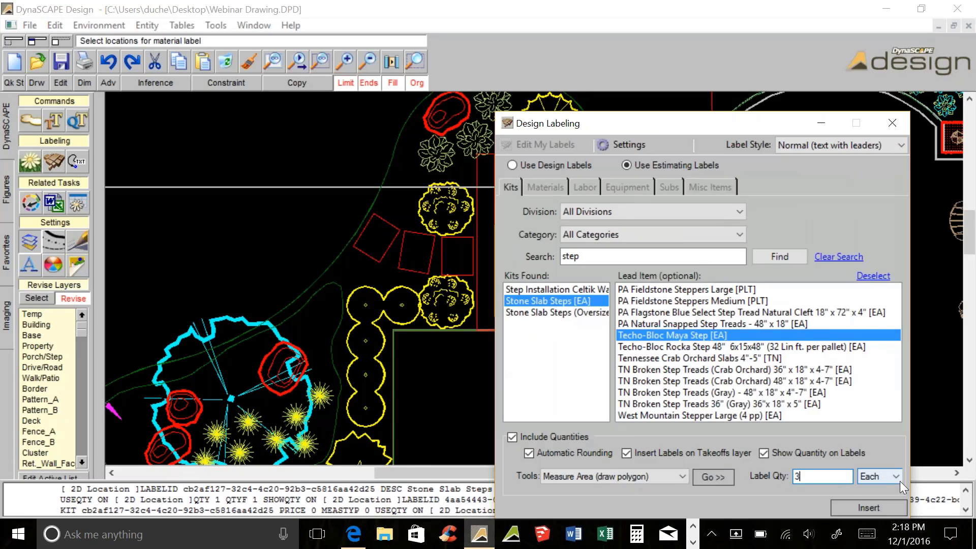
left_click(862, 506)
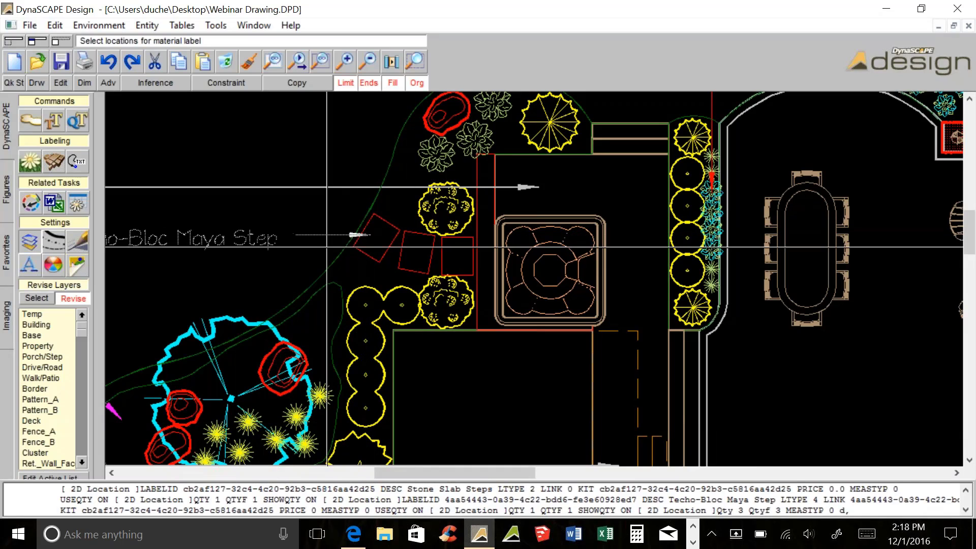
left_click(326, 247)
key("Escape")
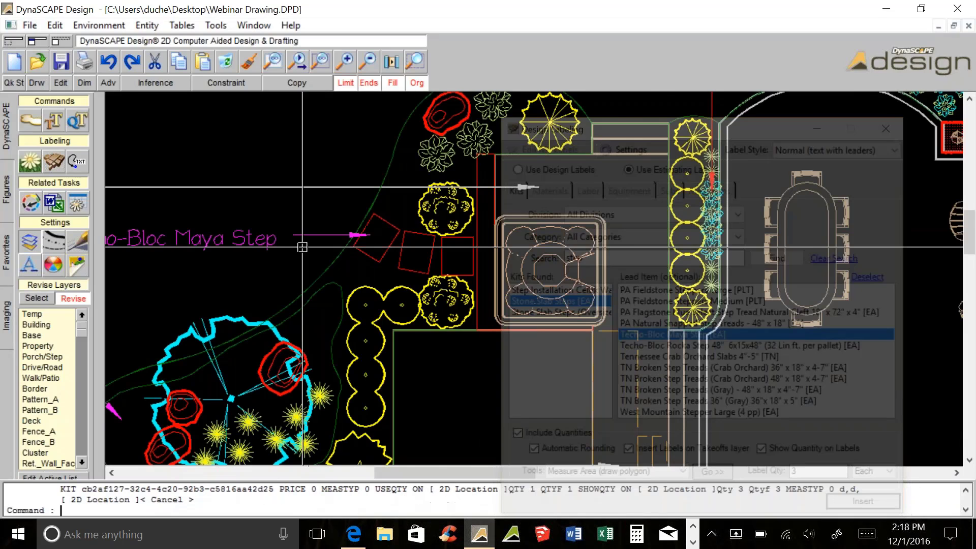
- Start another estimating label, search the kits for "sod" and select Turf Renovation with Sod
middle_click_drag(301, 246, 402, 258)
scroll(401, 257, "down", 2)
scroll(353, 262, "down", 1)
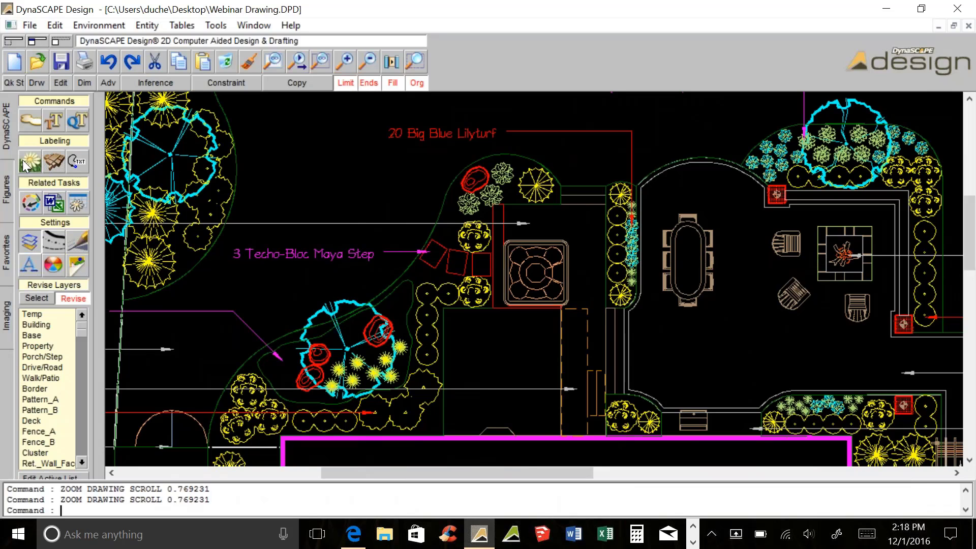
left_click(45, 159)
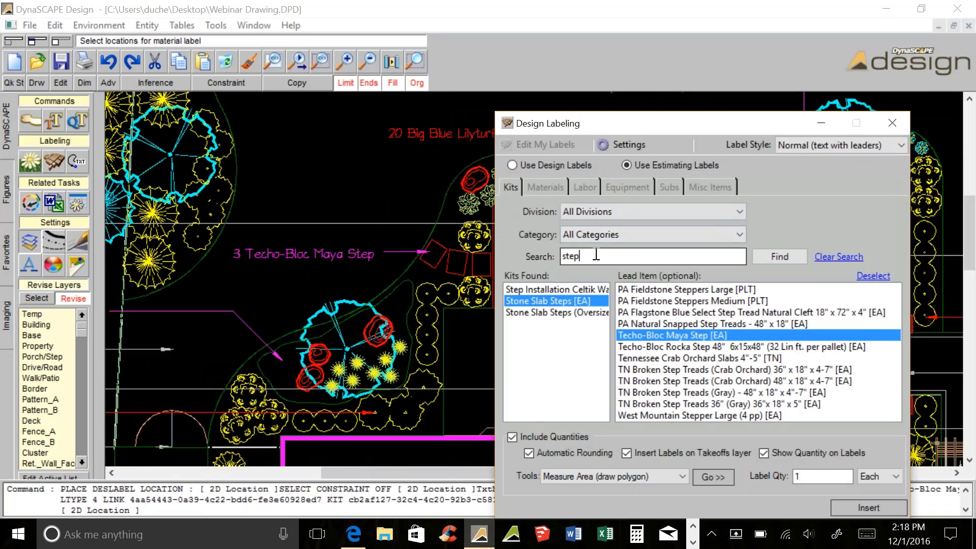
type("sod")
key("Return")
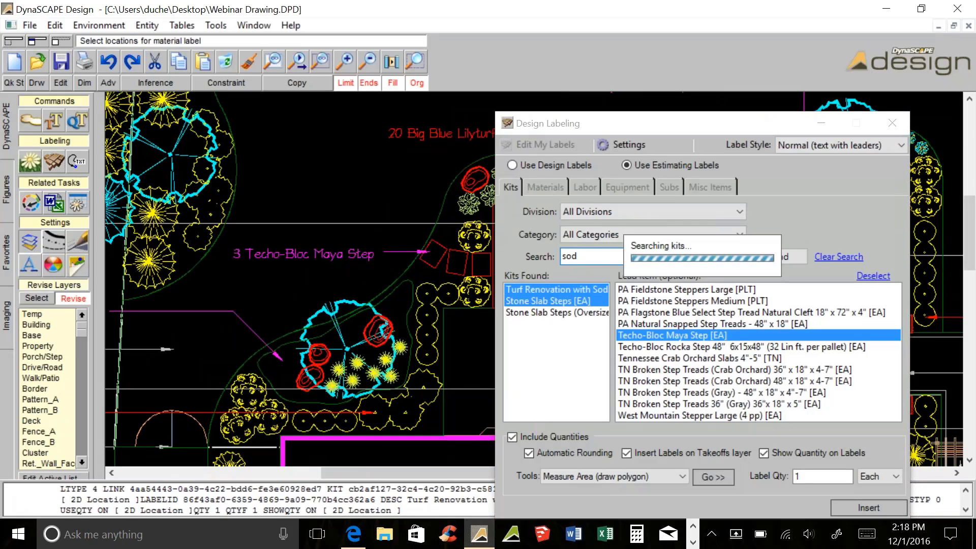
left_click(546, 289)
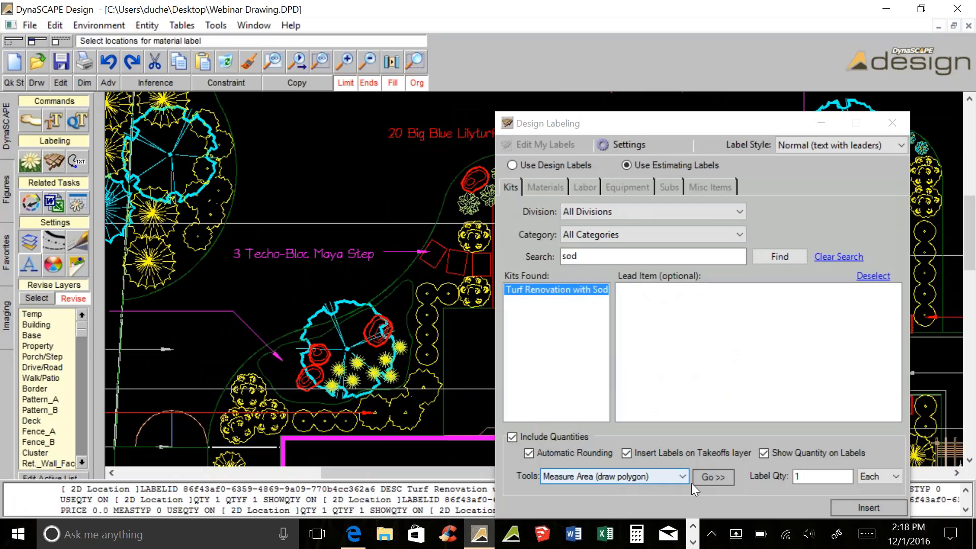
left_click(706, 479)
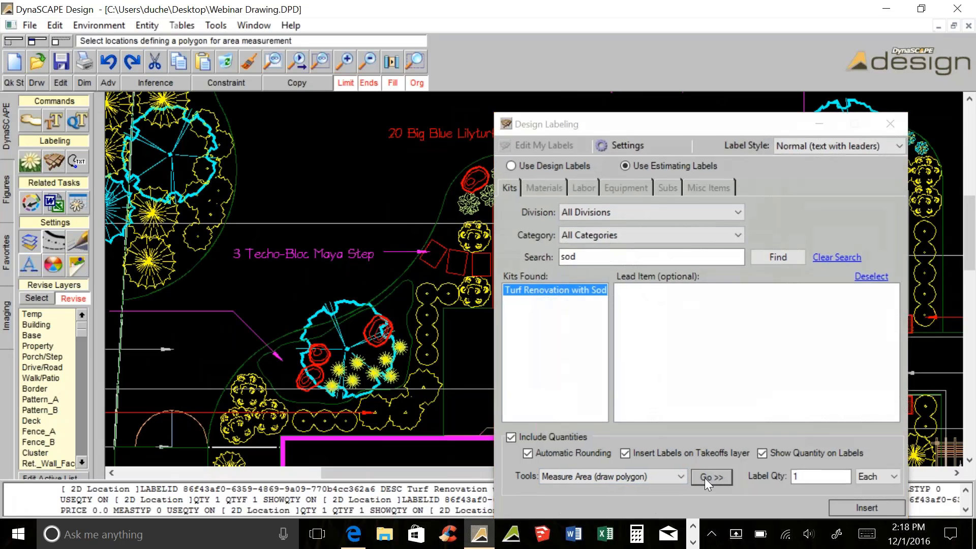
scroll(645, 427, "down", 1)
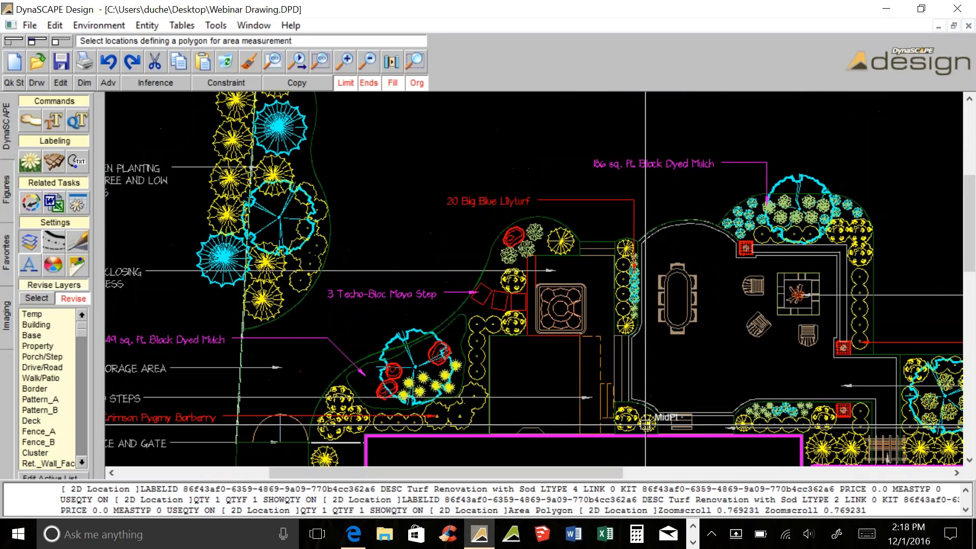
scroll(645, 424, "down", 1)
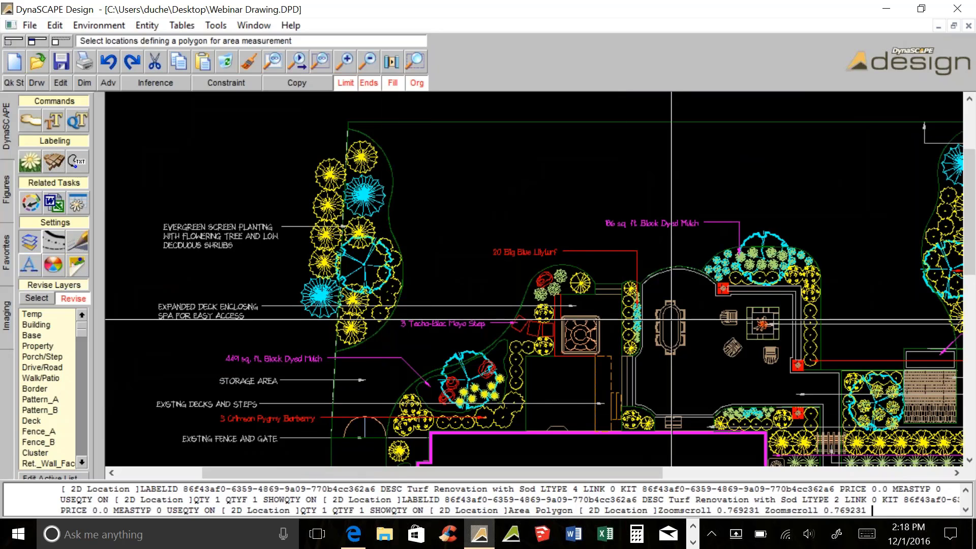
middle_click_drag(671, 319, 564, 317)
key("Escape")
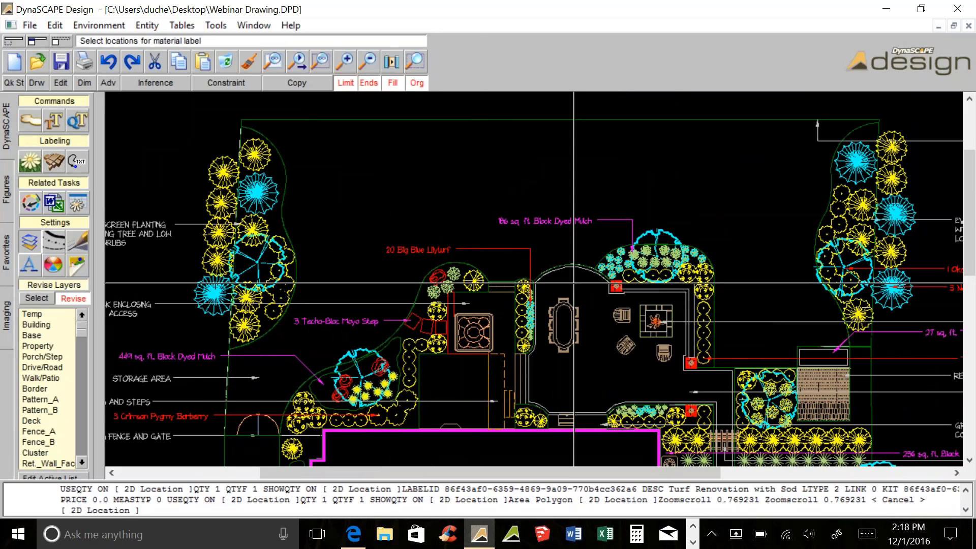
- Start a polyline along the lawn edge, following the mulch bed past the stepping slabs and around the planting above the spa
left_click(32, 83)
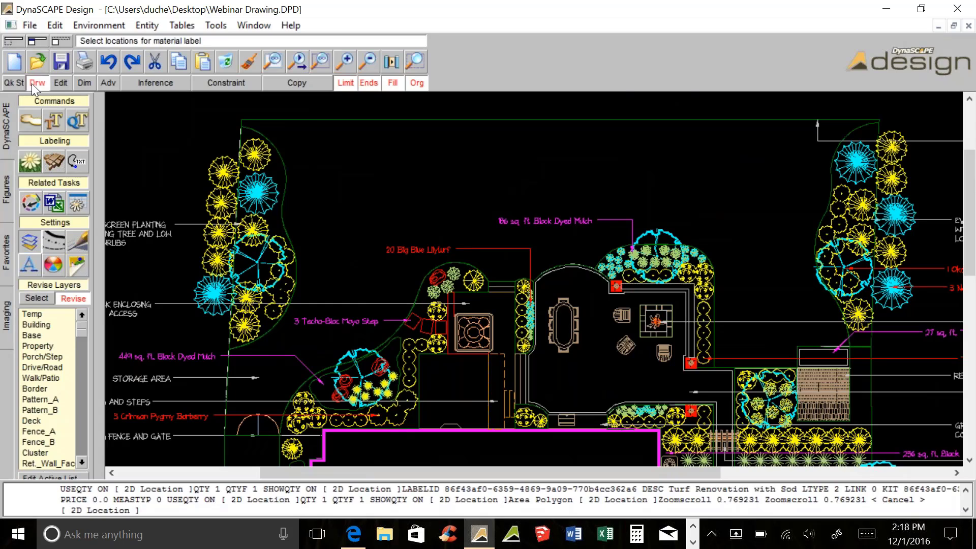
left_click(942, 200)
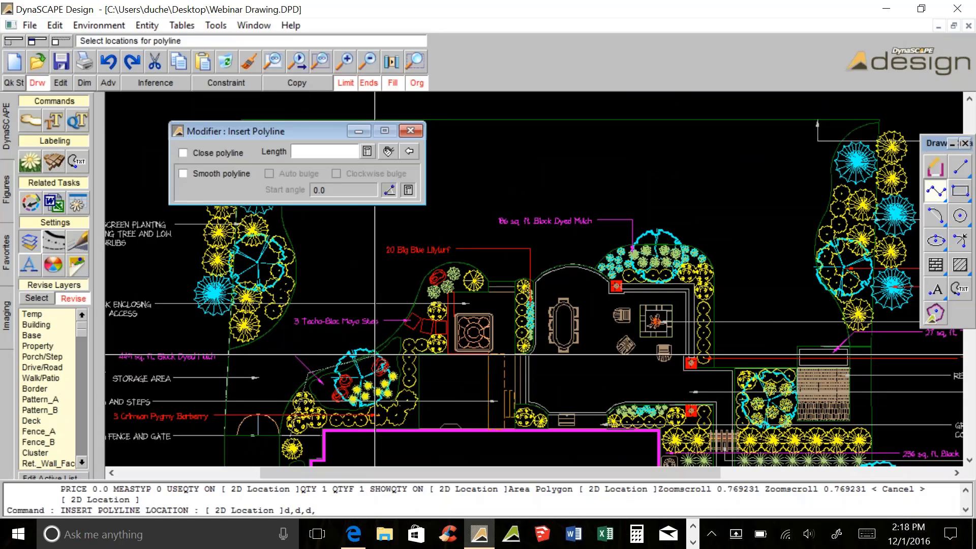
left_click(378, 353)
left_click(409, 320)
left_click(418, 272)
left_click(453, 266)
left_click(485, 281)
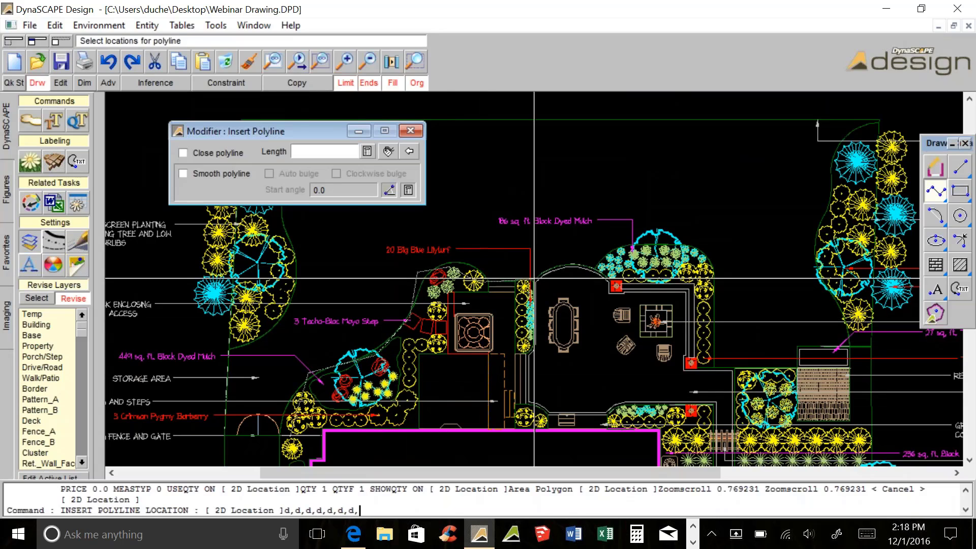
- Continue the polyline along the patio's curved edge, around the fire pit bed and down its outer side, and finish it
left_click(534, 279)
left_click(570, 265)
left_click(596, 268)
left_click(621, 247)
left_click(684, 247)
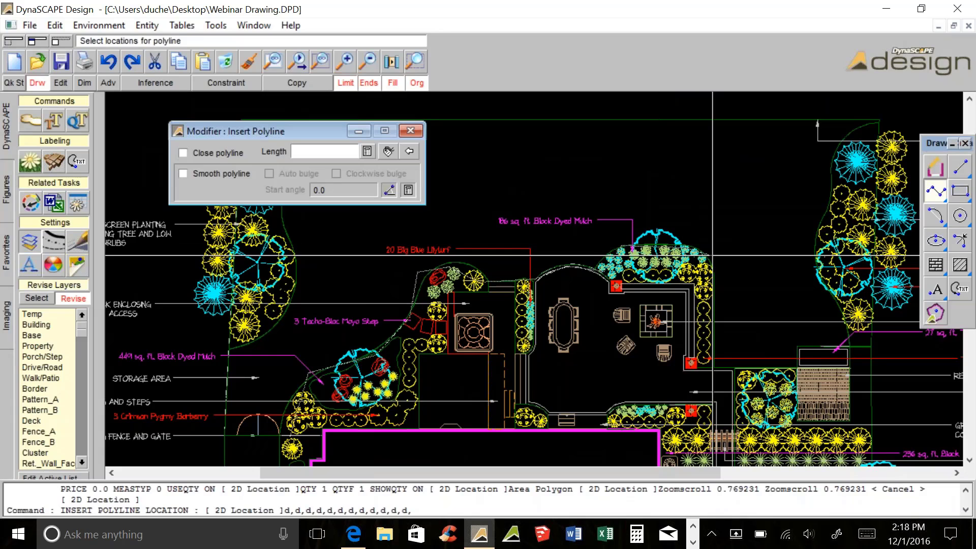
left_click(713, 255)
left_click(715, 369)
middle_click(711, 363)
scroll(395, 294, "up", 1)
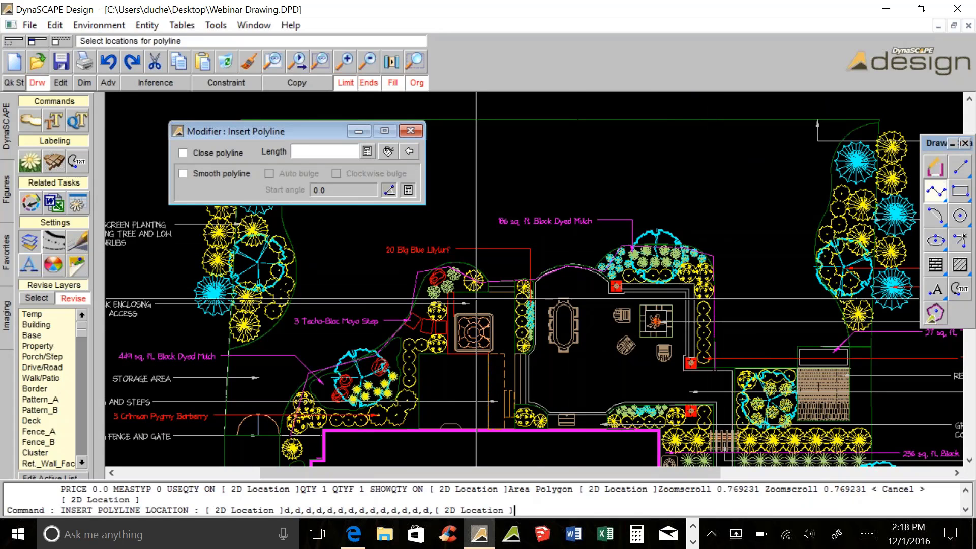
scroll(699, 348, "down", 1)
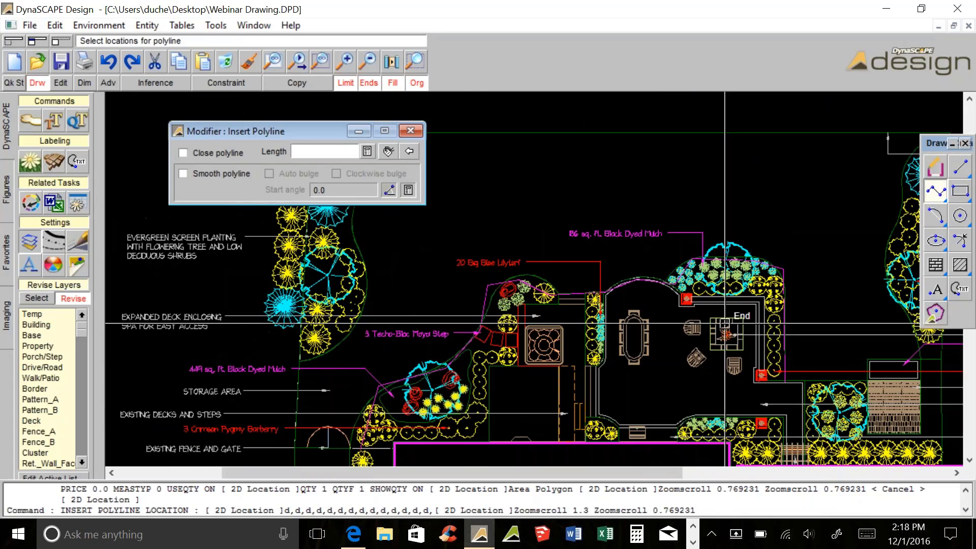
key("Escape")
- Select the new lawn edge polyline for grip editing and move the Draw palette fully into view
left_click(485, 291)
left_click(485, 295)
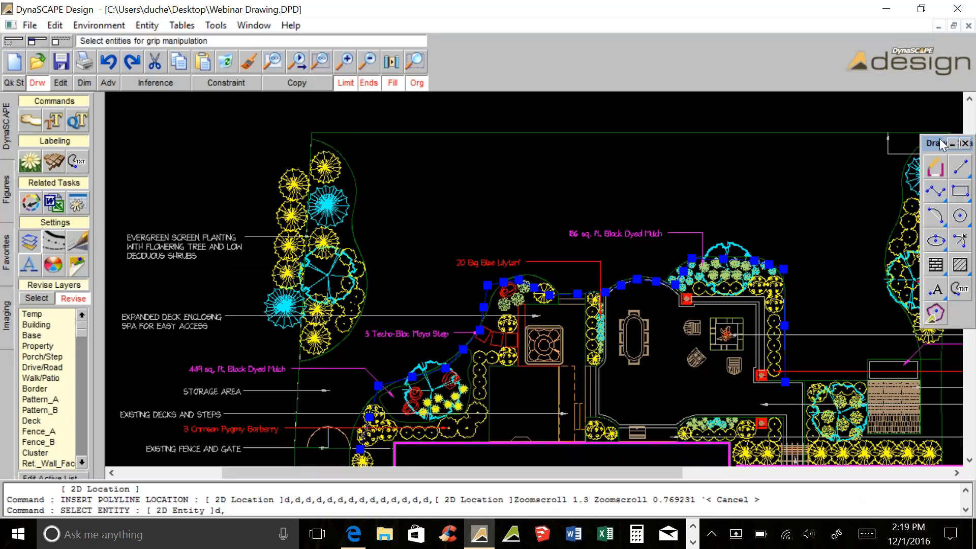
left_click_drag(939, 138, 869, 141)
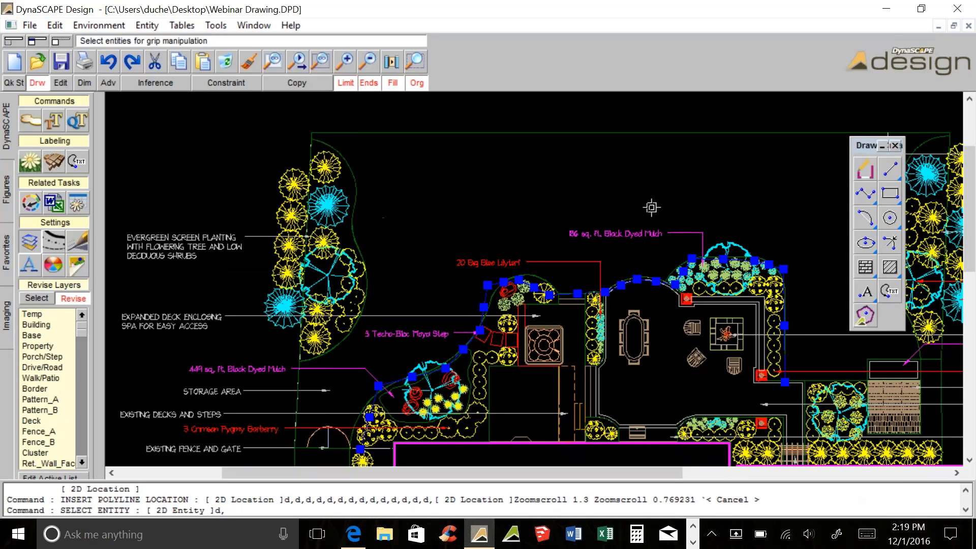
- Try to offset the lawn edge polyline by 15'-0" toward the open lawn
left_click(62, 85)
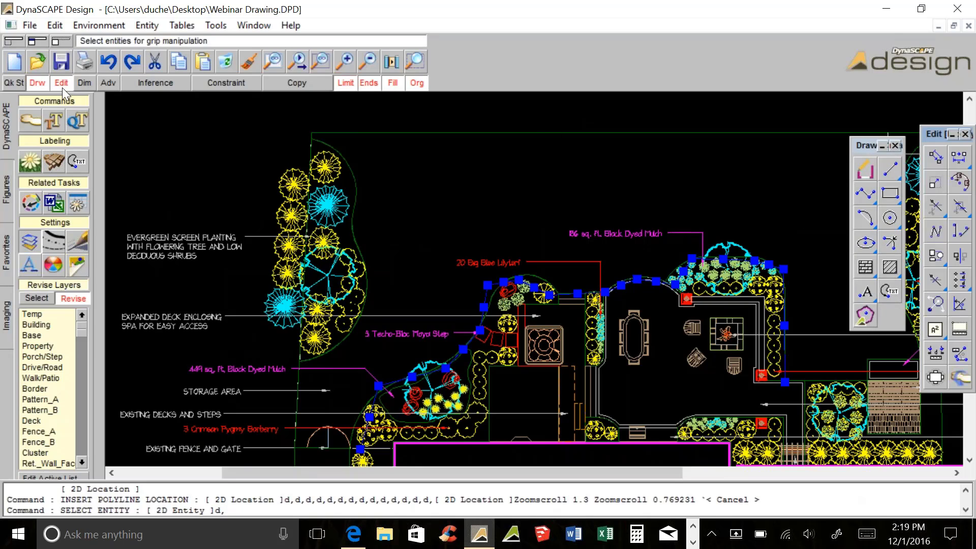
left_click_drag(935, 138, 859, 142)
left_click(884, 161)
double_click(255, 124)
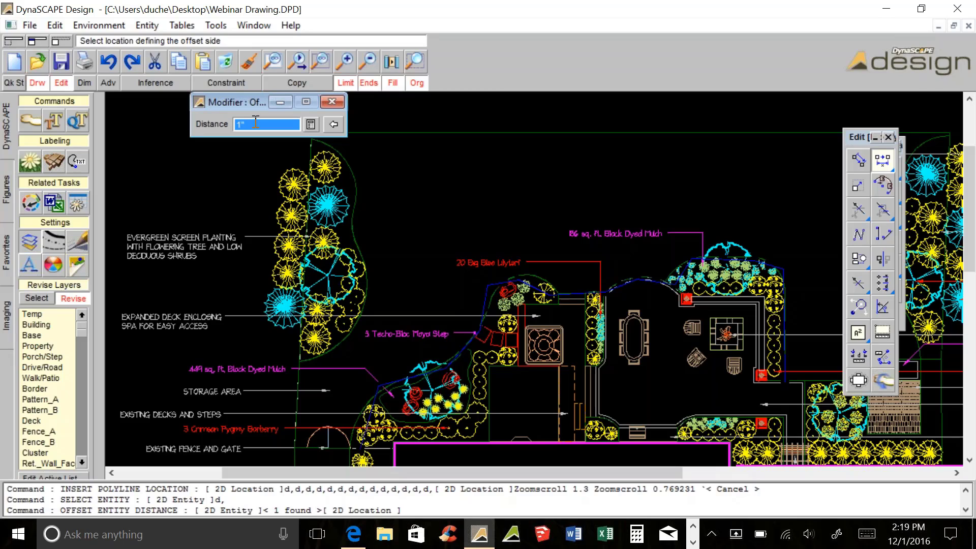
type("15")
key("Return")
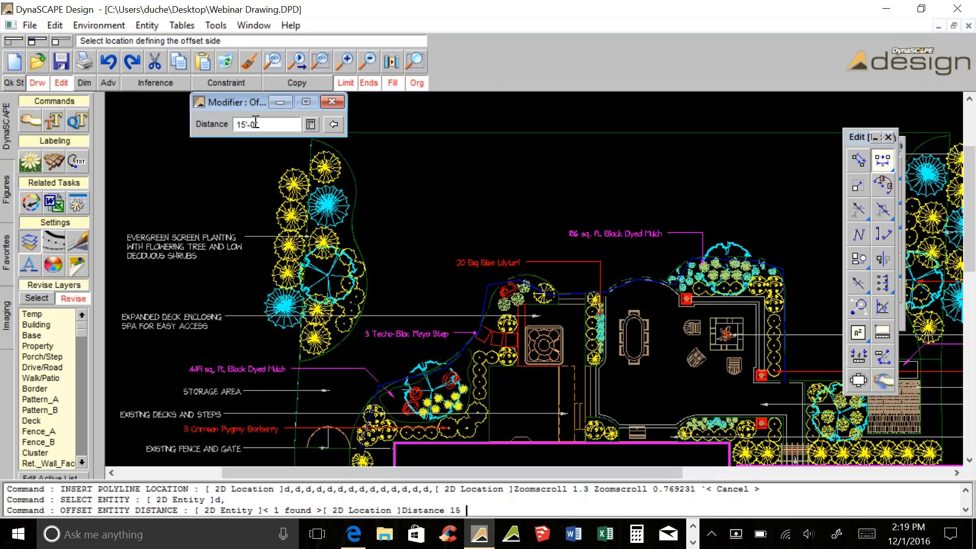
left_click(512, 228)
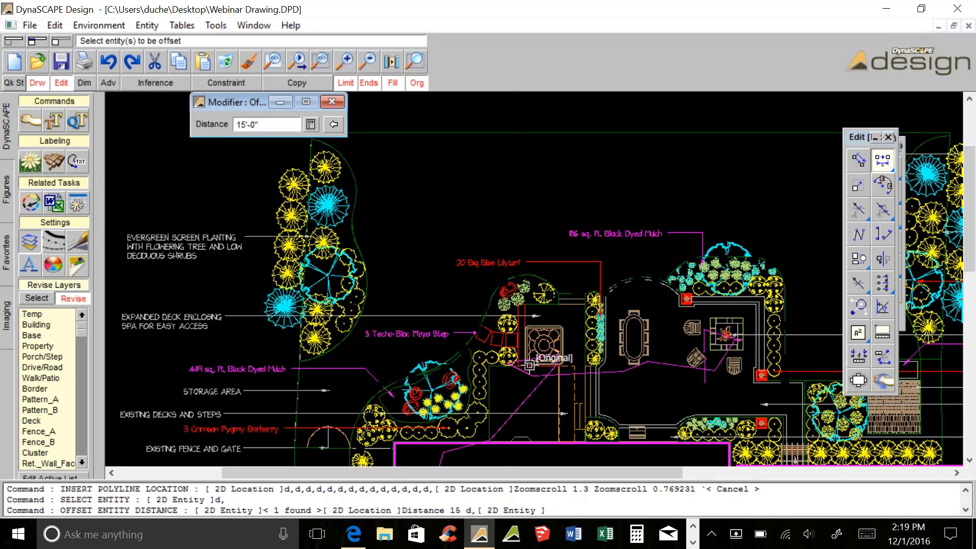
left_click(434, 304)
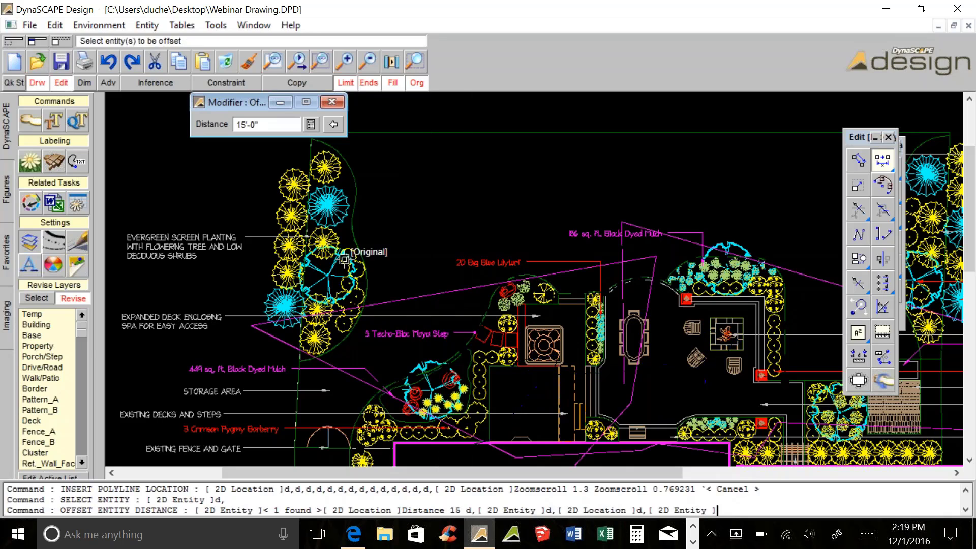
key("Escape")
- Delete the polyline from the offset attempt and move the Edit palette away from the Draw palette
left_click(429, 296)
left_click(226, 61)
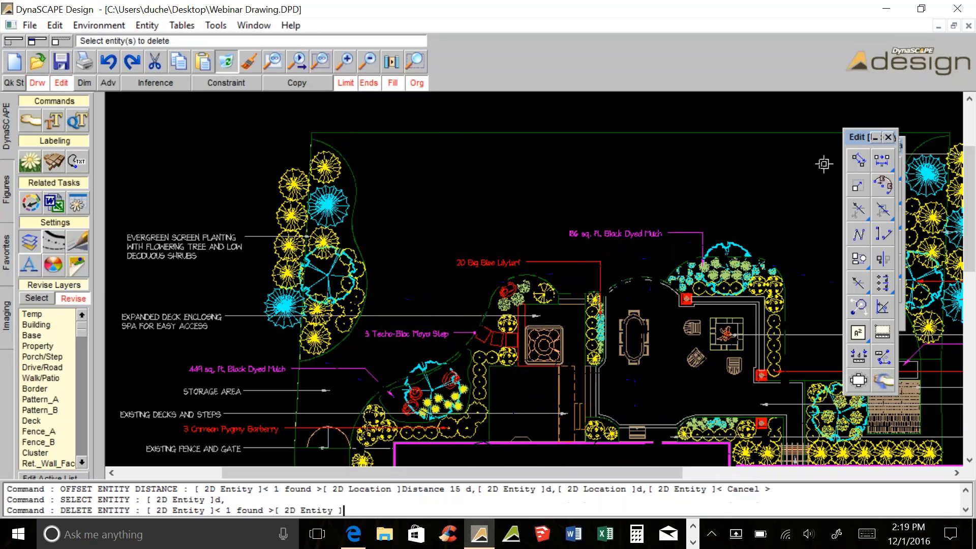
left_click_drag(855, 136, 820, 137)
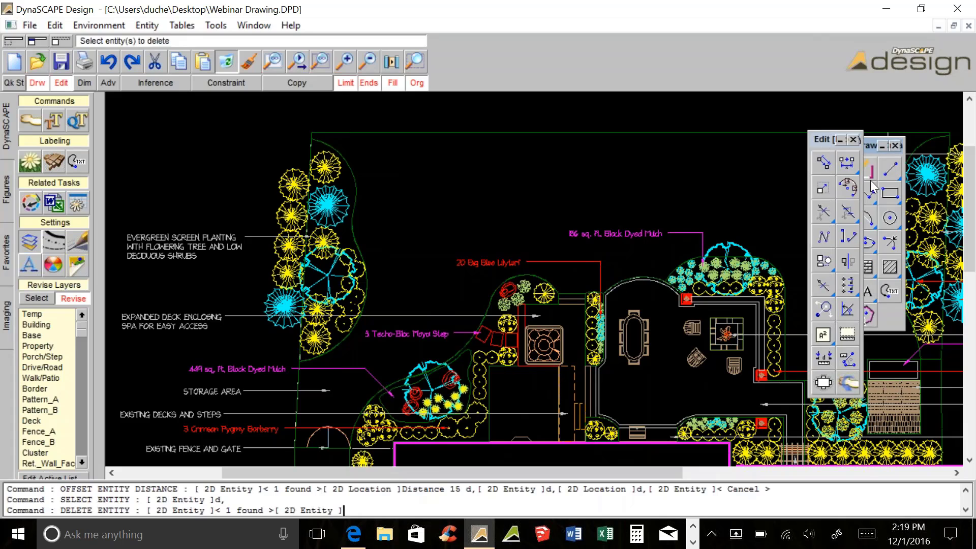
- Start a polygon-area measurement for the Turf Renovation with Sod label, tracing from the fence gate along the left evergreen bed to the back property line
left_click(53, 157)
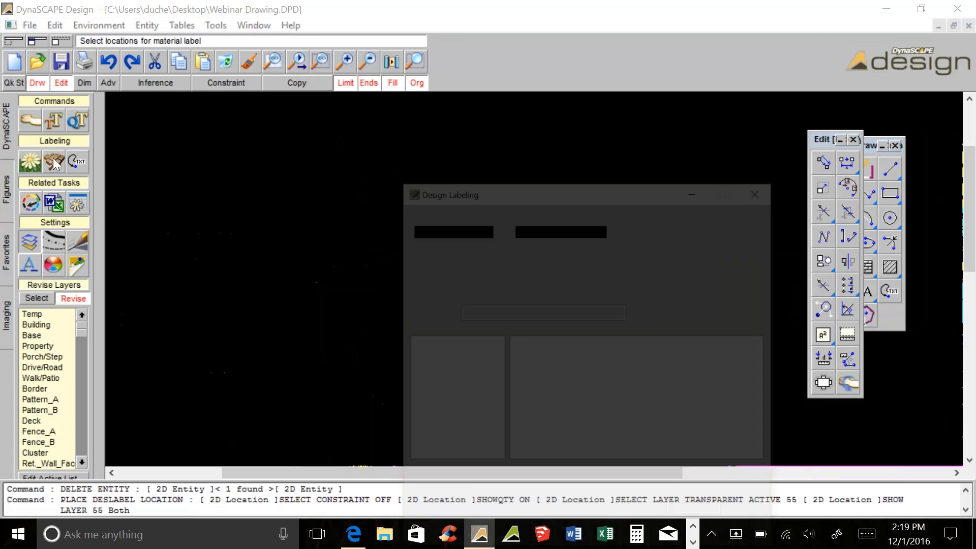
left_click(709, 481)
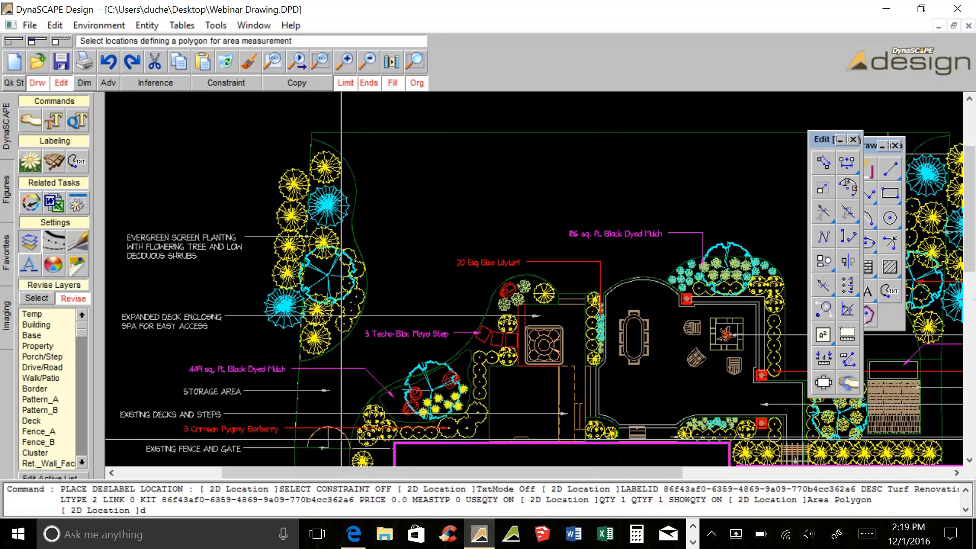
left_click(342, 439)
left_click(306, 351)
left_click(345, 284)
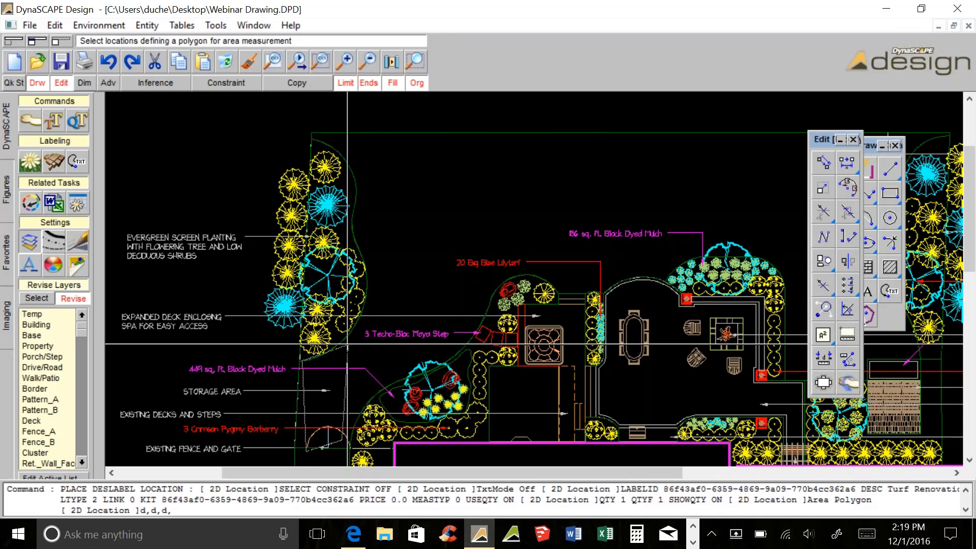
left_click(376, 287)
left_click(364, 267)
left_click(363, 265)
left_click(356, 216)
left_click(349, 179)
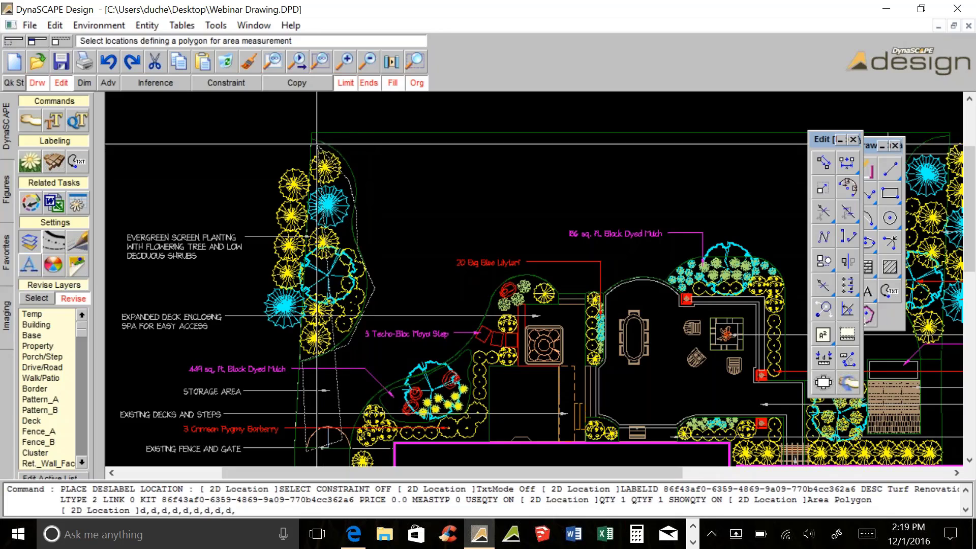
left_click(319, 145)
left_click(318, 134)
- Continue the area polygon along the back property line and across the open lawn toward the right evergreen bed
left_click(415, 133)
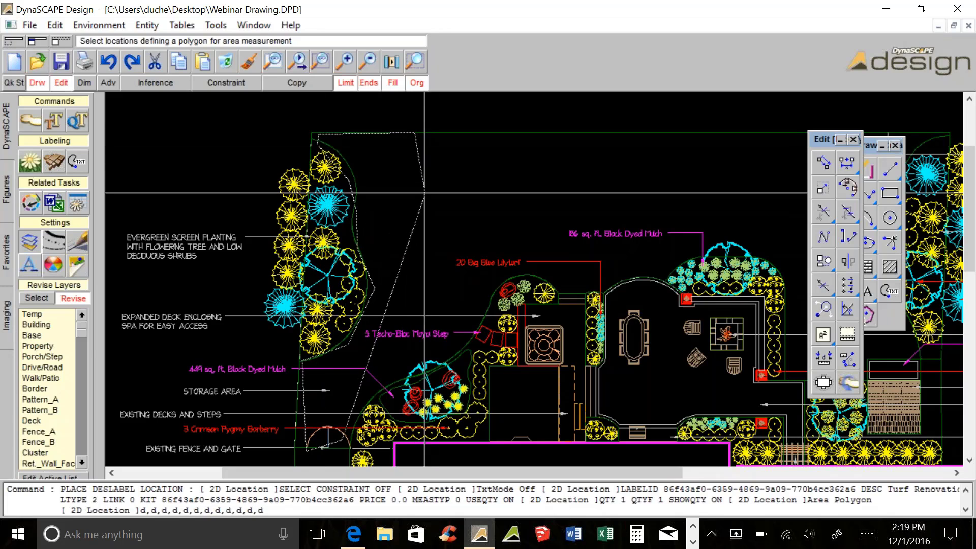
left_click(425, 193)
left_click(439, 215)
left_click(491, 215)
left_click(620, 214)
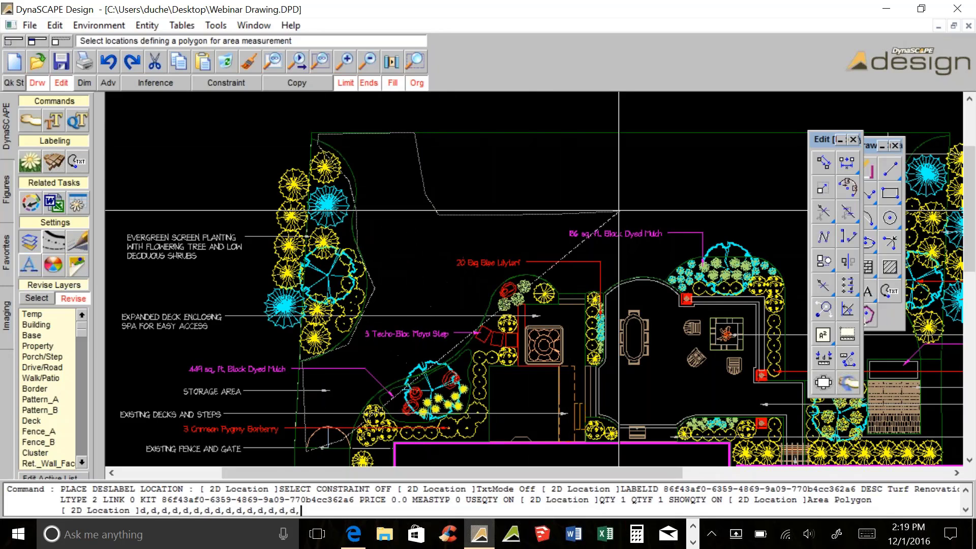
mouse_move(620, 214)
middle_mouse_down()
mouse_move(601, 225)
mouse_move(426, 237)
middle_mouse_up()
left_click(429, 226)
left_click(528, 227)
left_click(586, 228)
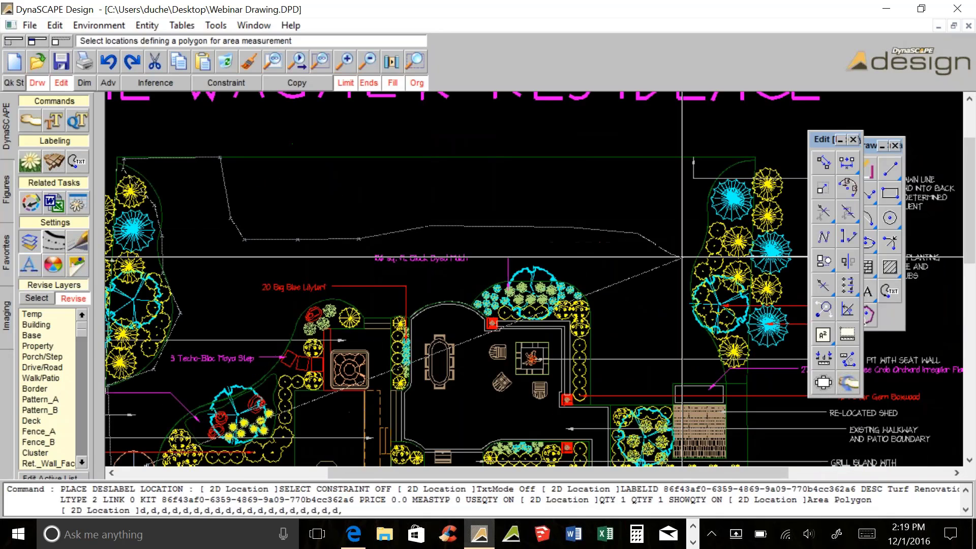
left_click(637, 233)
- Continue the area polygon down beside the right evergreen bed to the shed and back to the patio corner
left_click(685, 262)
left_click(692, 304)
left_click(715, 343)
left_click(724, 400)
left_click(596, 404)
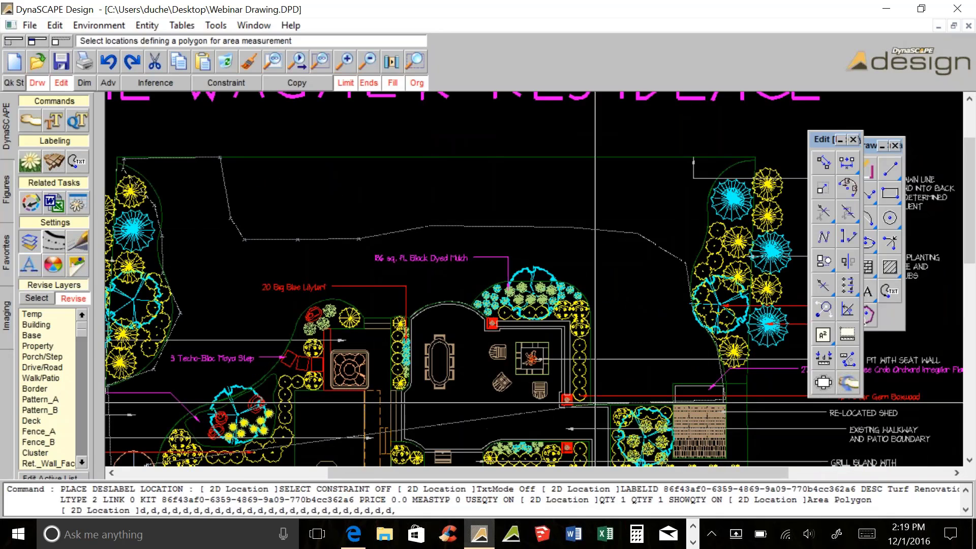
- Trace the area polygon around the fire pit bed and the curved patio edge, return toward the gate and finish the measurement
left_click(590, 317)
left_click(582, 290)
left_click(555, 274)
left_click(486, 278)
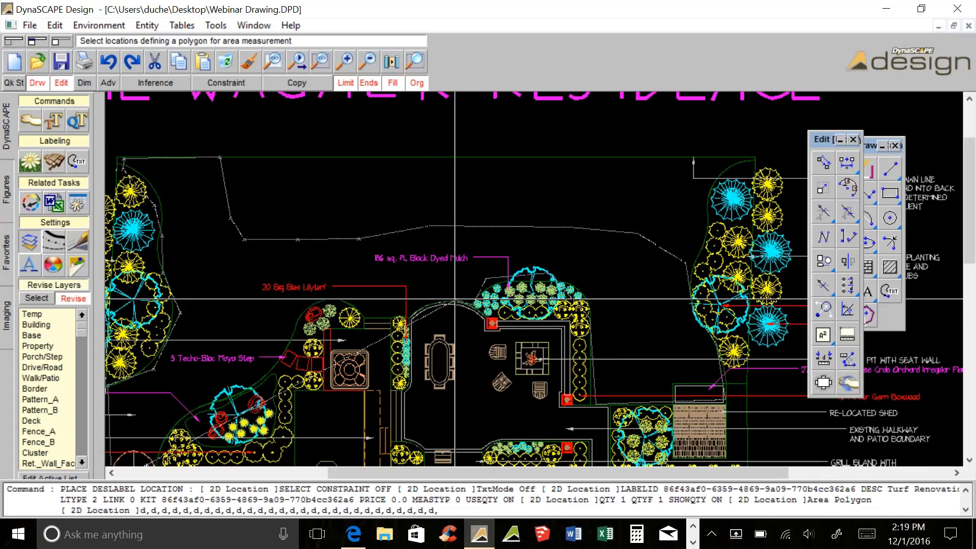
left_click(473, 305)
left_click(421, 300)
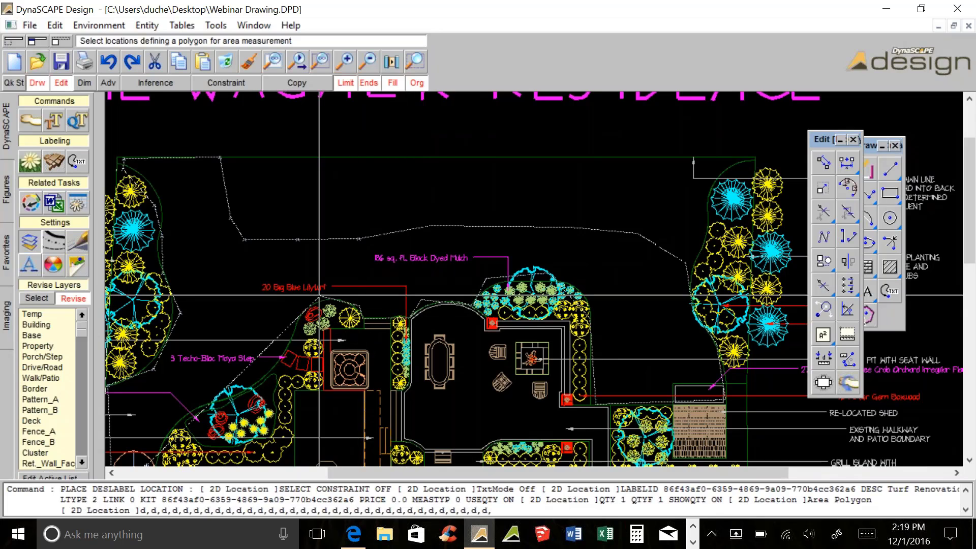
scroll(403, 317, "down", 1)
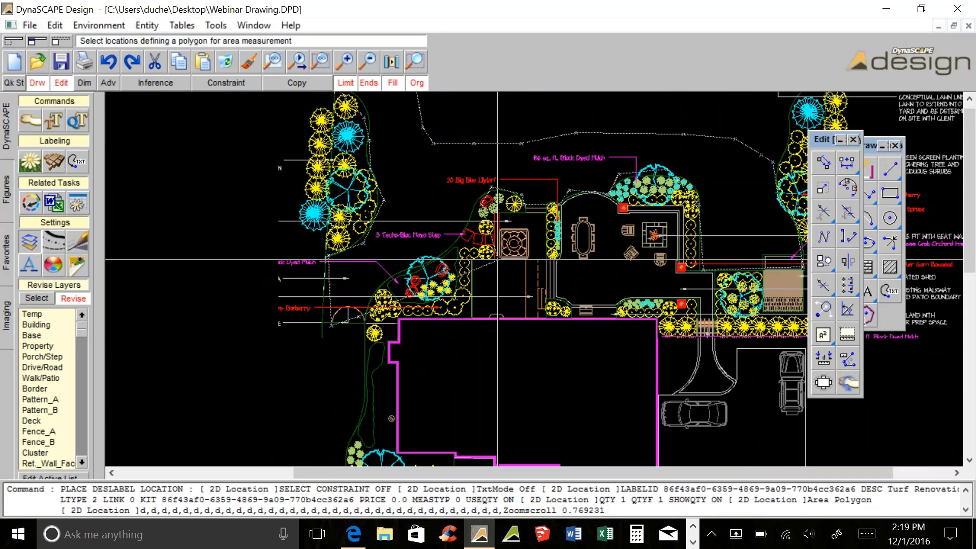
right_click(391, 272)
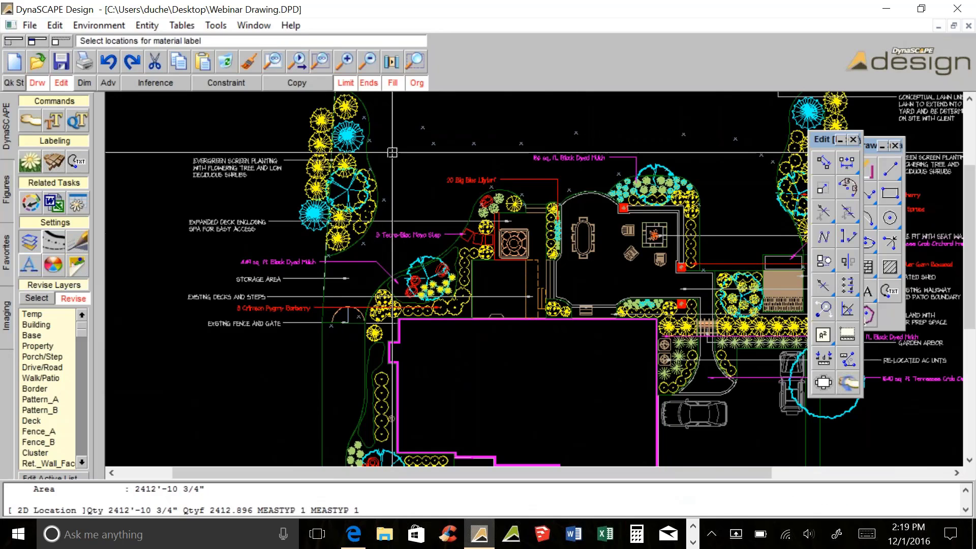
- Place the Turf Renovation with Sod label beside the left evergreen planting, with its arrow pointing into the lawn, and end labeling
middle_click_drag(391, 153, 395, 241)
left_click(394, 220)
left_click(333, 220)
right_click(332, 220)
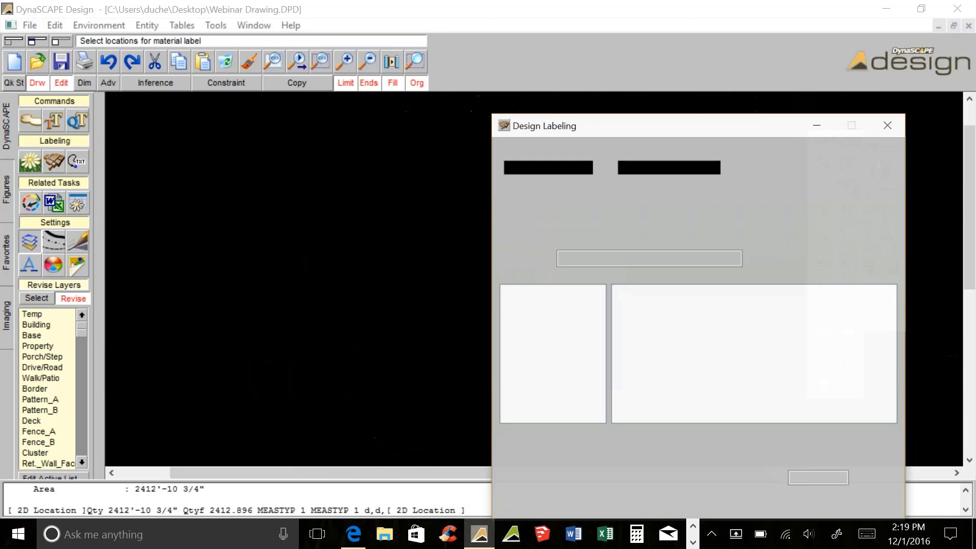
key("Escape")
- Check the placed Turf Renovation with Sod label and save the drawing
scroll(360, 214, "up", 2)
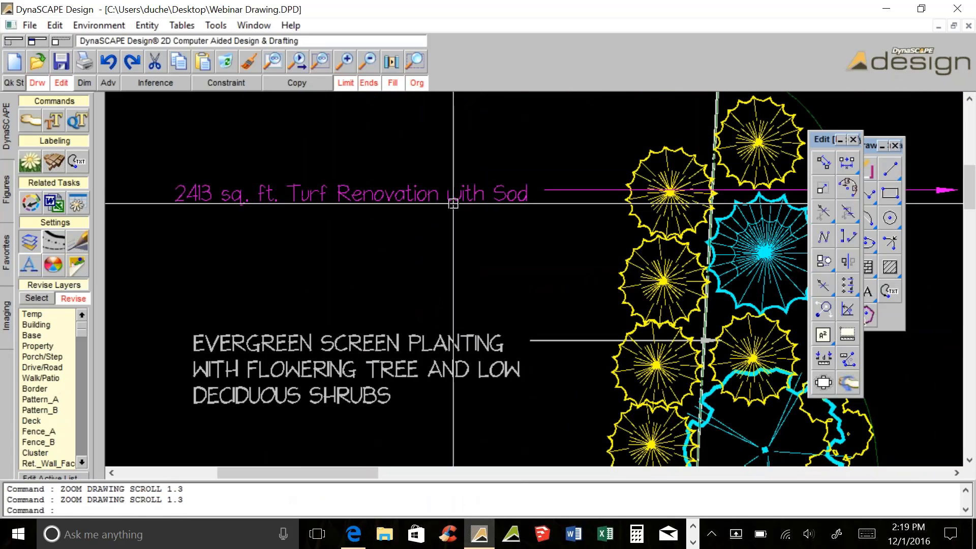
scroll(453, 204, "down", 1)
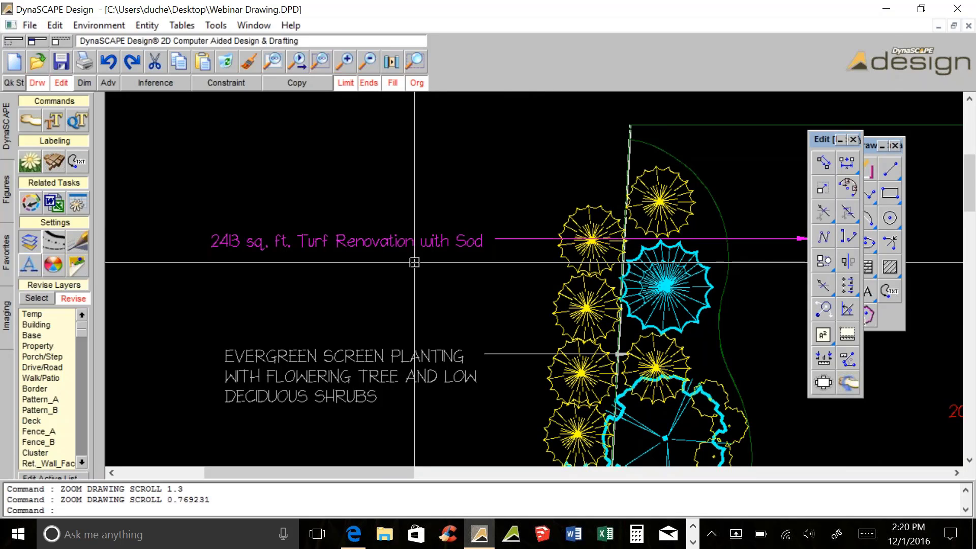
scroll(299, 290, "down", 2)
scroll(299, 290, "down", 1)
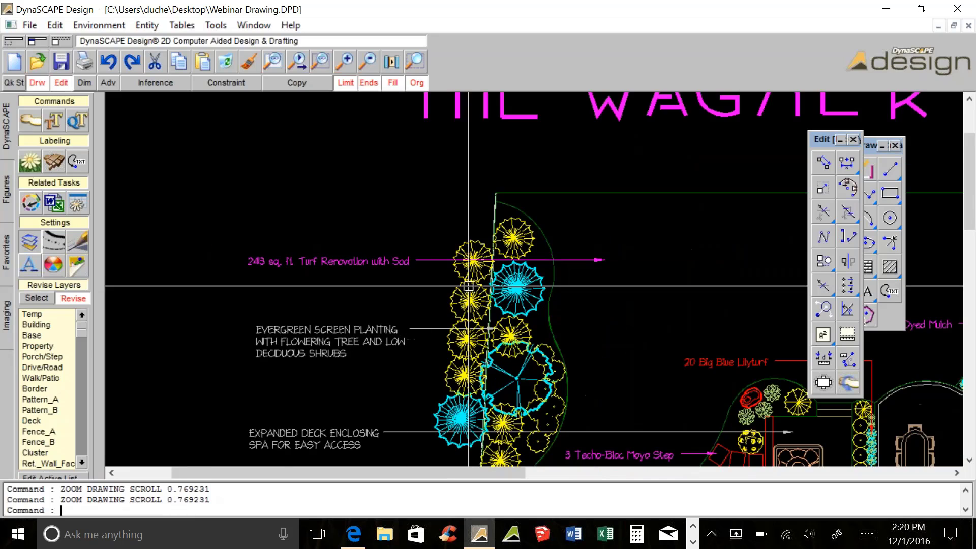
scroll(253, 231, "down", 2)
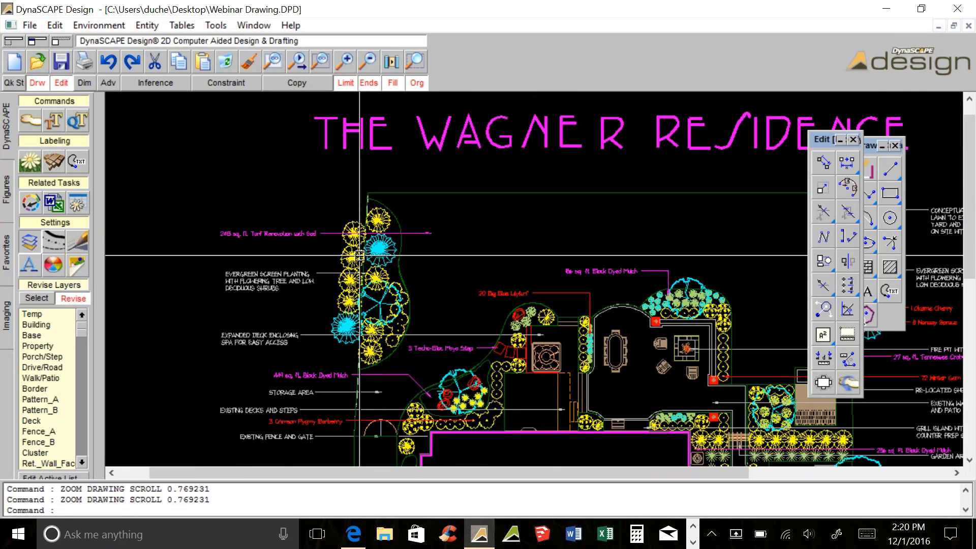
scroll(395, 248, "down", 1)
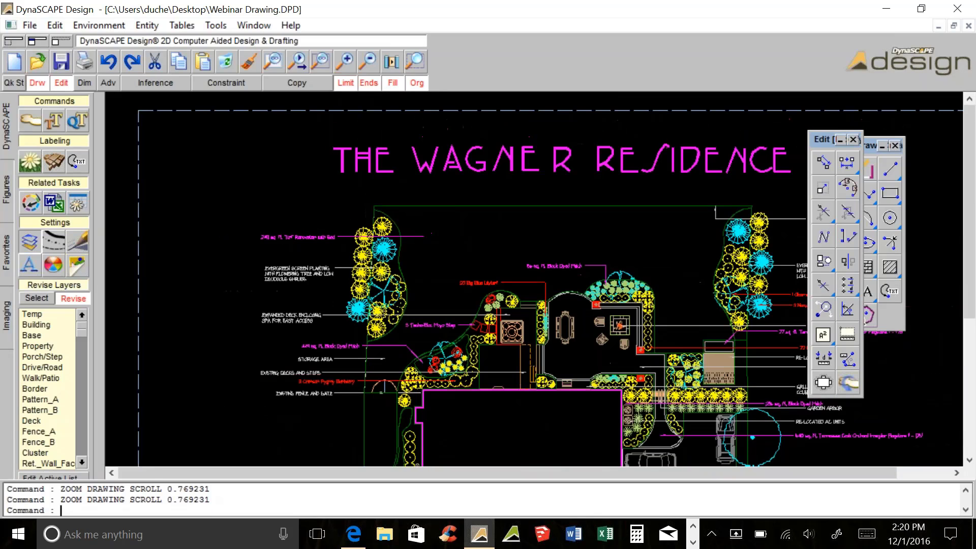
middle_click_drag(469, 281, 466, 231)
left_click(61, 62)
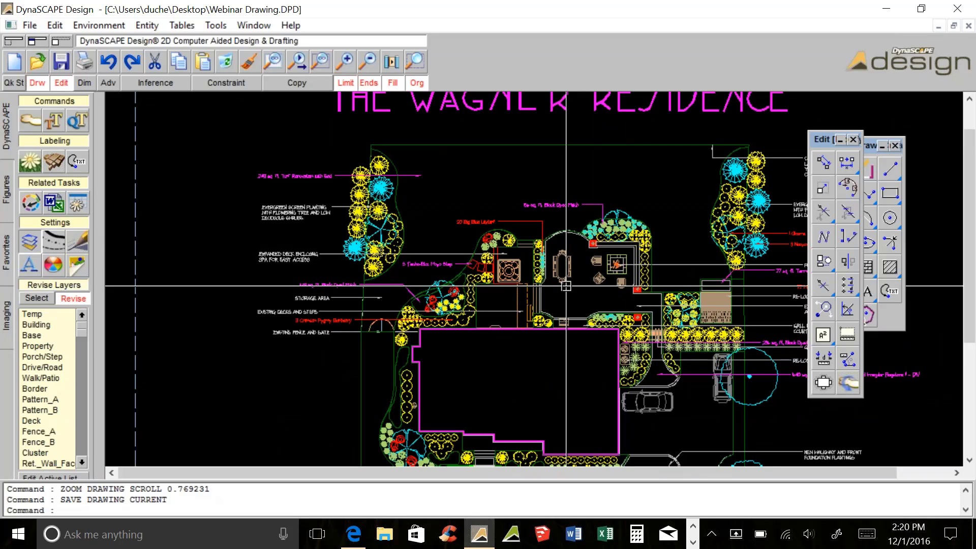
- Open the Quotation Groups dialog, move it clear of the plan and close it
scroll(615, 308, "up", 1)
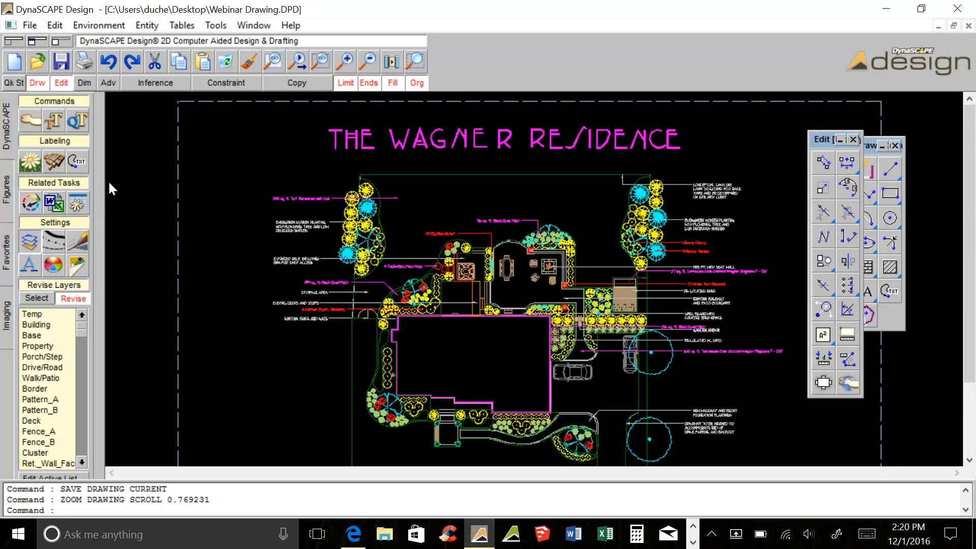
left_click(32, 203)
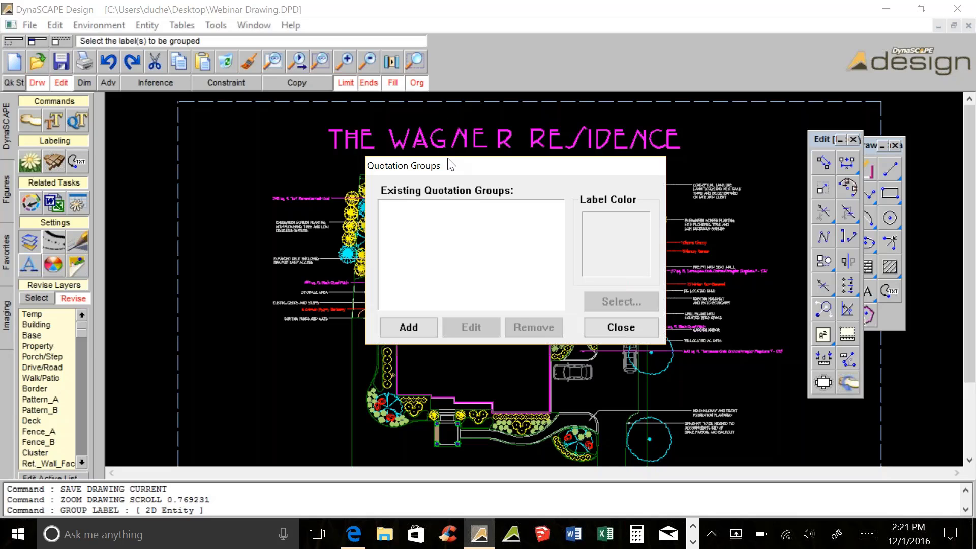
mouse_move(451, 167)
left_mouse_down()
mouse_move(663, 232)
mouse_move(775, 352)
mouse_move(778, 174)
mouse_move(794, 192)
mouse_move(808, 275)
left_mouse_up()
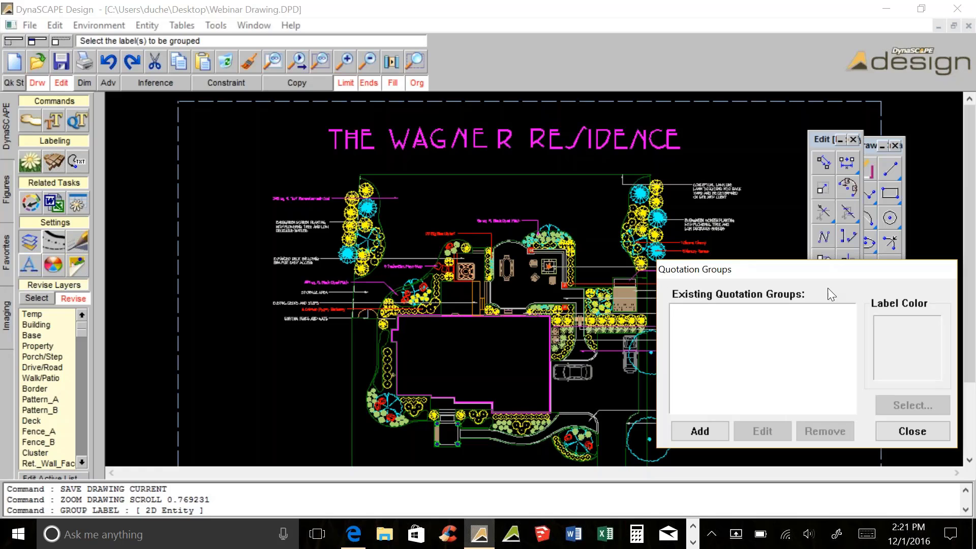
left_click(896, 425)
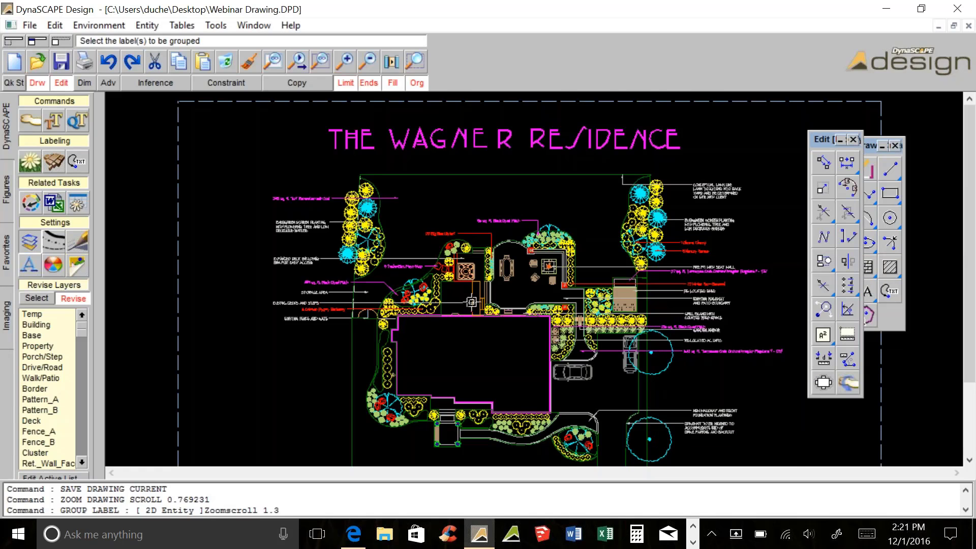
- Examine the backyard plan around the patio, fire pit, shed and planting beds and their labels
scroll(472, 302, "up", 4)
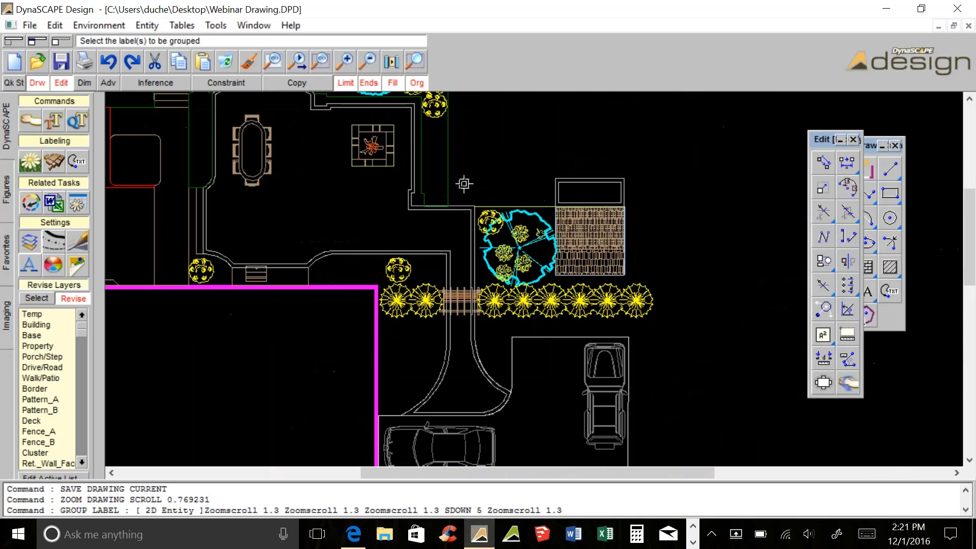
middle_click_drag(466, 191, 655, 231)
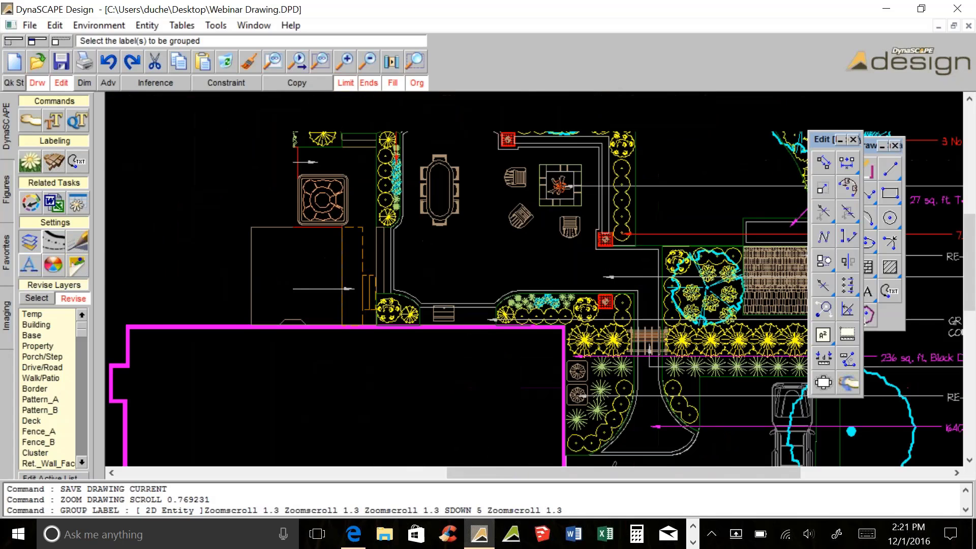
middle_click_drag(585, 192, 516, 213)
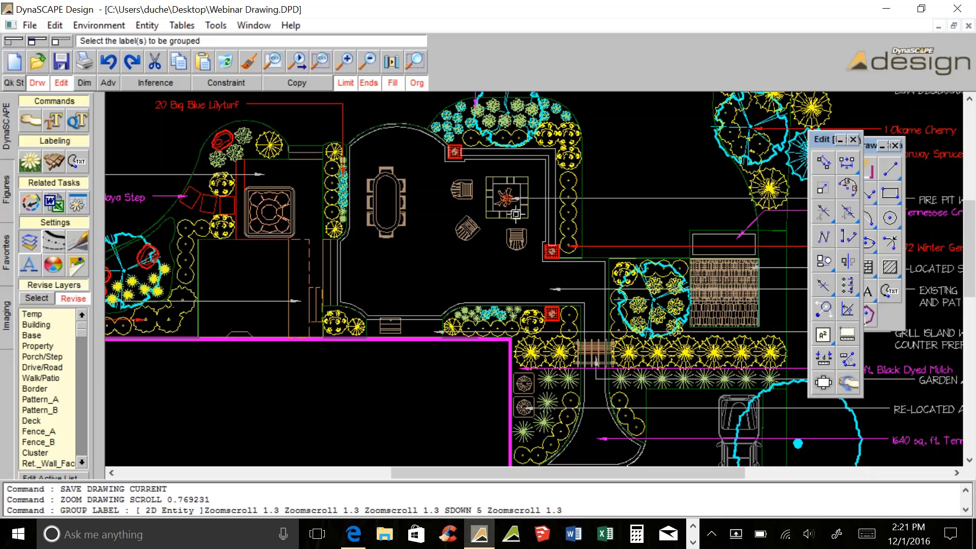
scroll(514, 233, "down", 1)
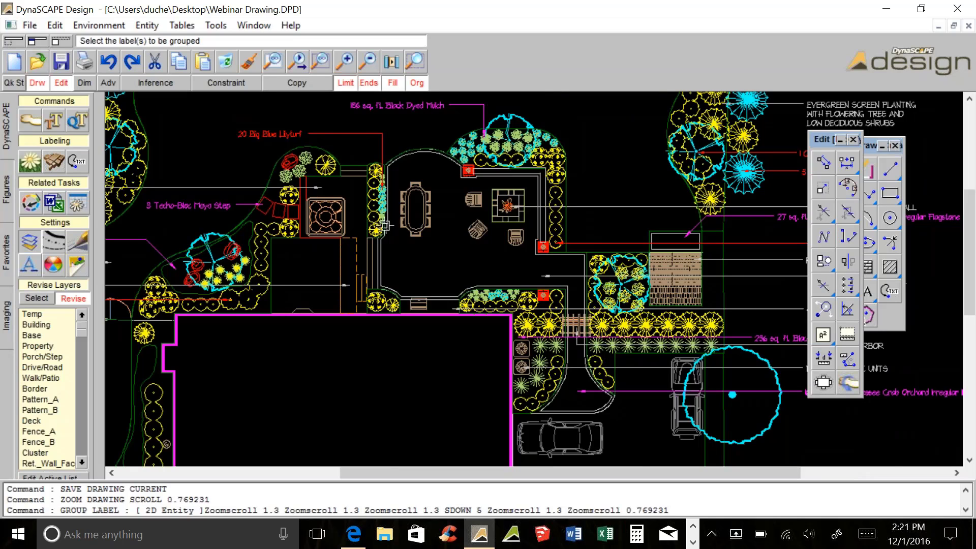
scroll(360, 245, "down", 1)
scroll(360, 244, "down", 1)
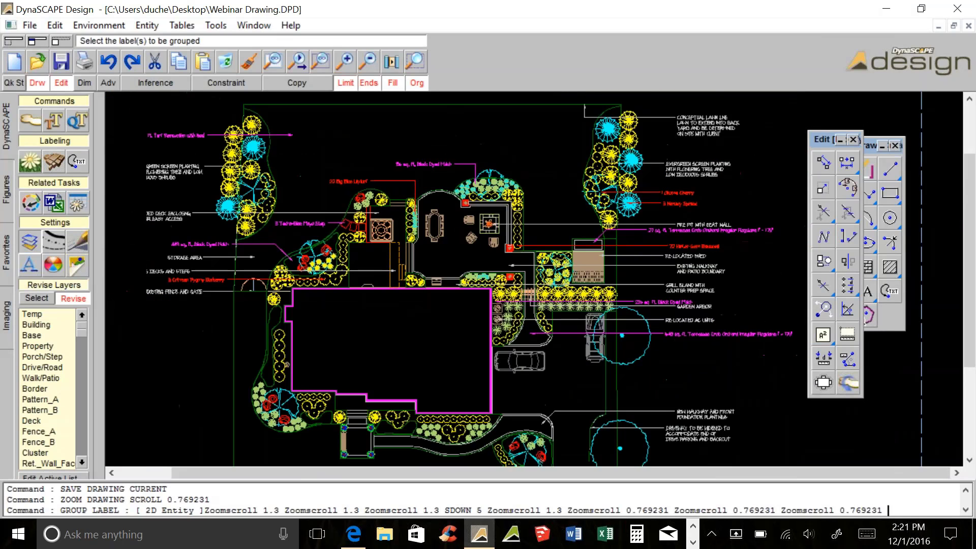
middle_click_drag(504, 285, 460, 270)
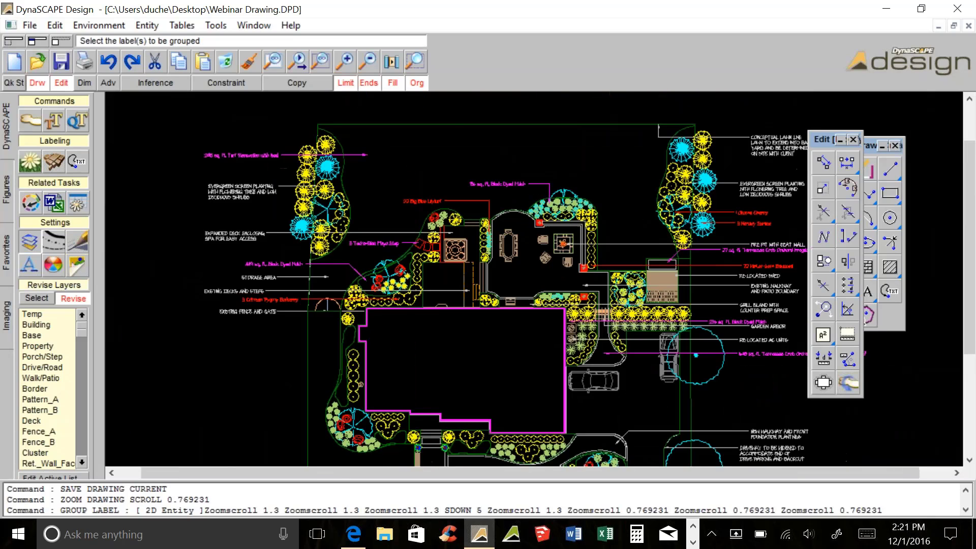
- Add a new quotation group named BACKYARD PLANT INSTALLATION
left_click(40, 198)
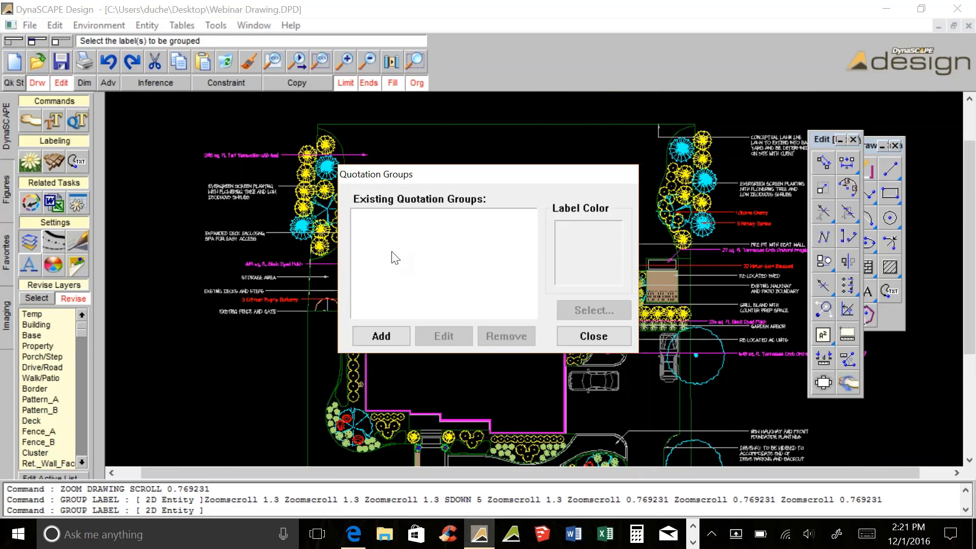
left_click(377, 335)
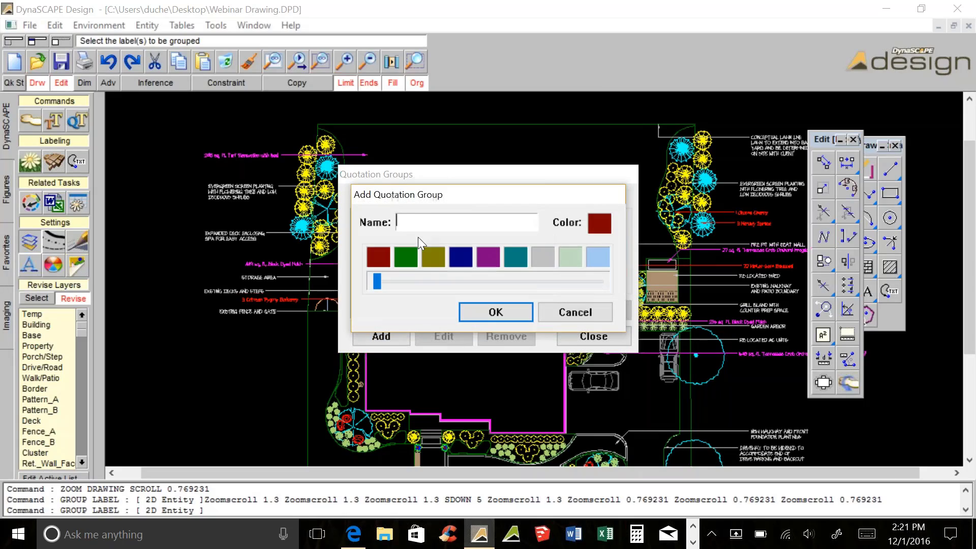
type("BACKYARD PLAN")
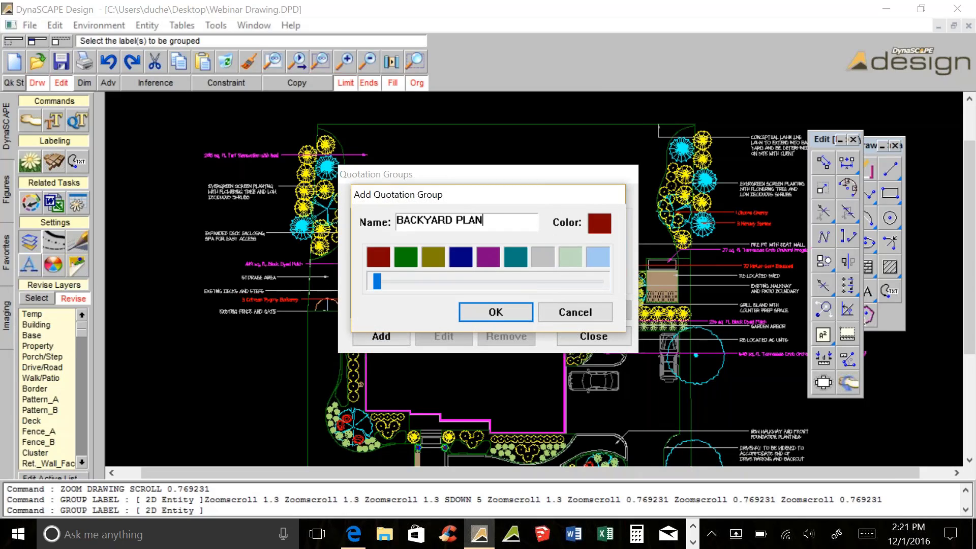
type("T INSTALLATION")
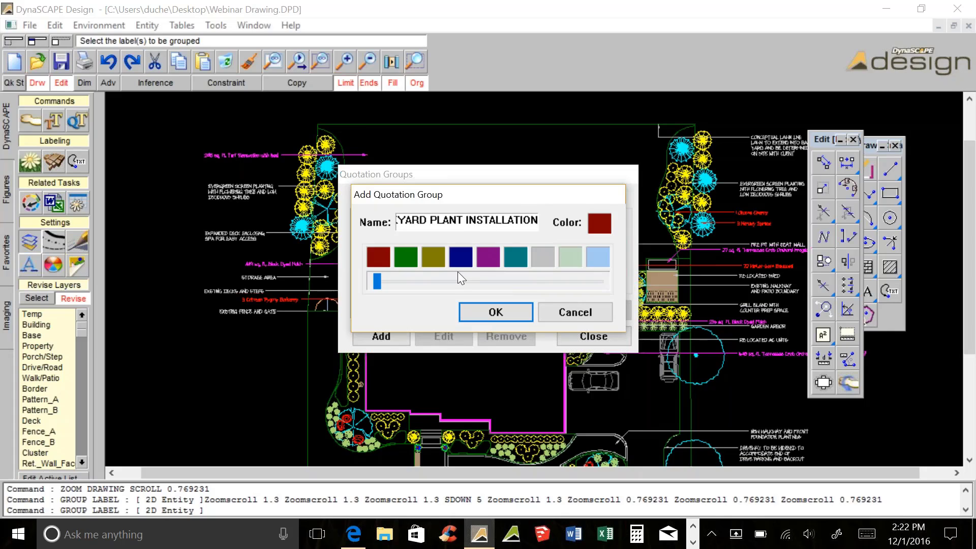
- Finish creating the BACKYARD PLANT INSTALLATION quotation group and add a second group named BACKYARD PATIO INSTALLATION in green
left_click(495, 313)
left_click(382, 333)
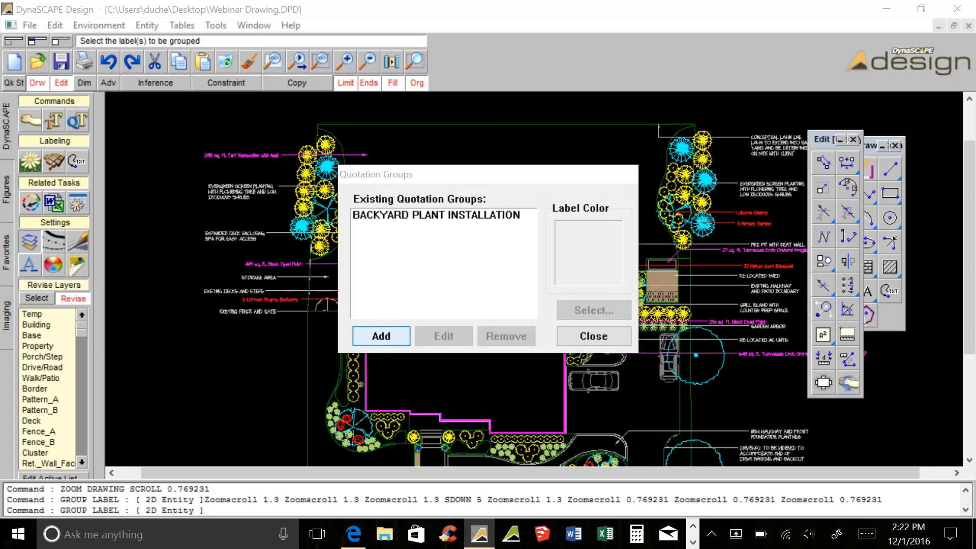
type("BA")
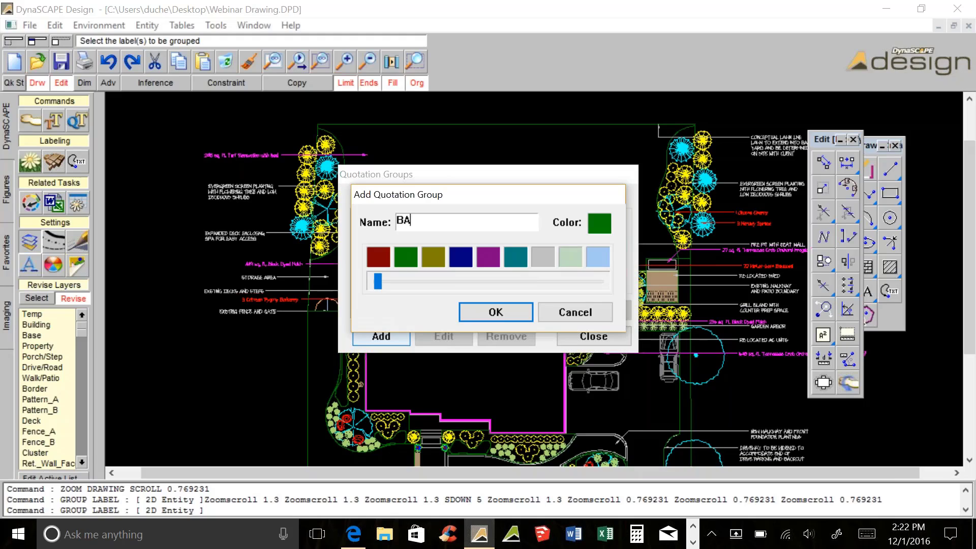
type("CKYARD PATIO INSTALLATION")
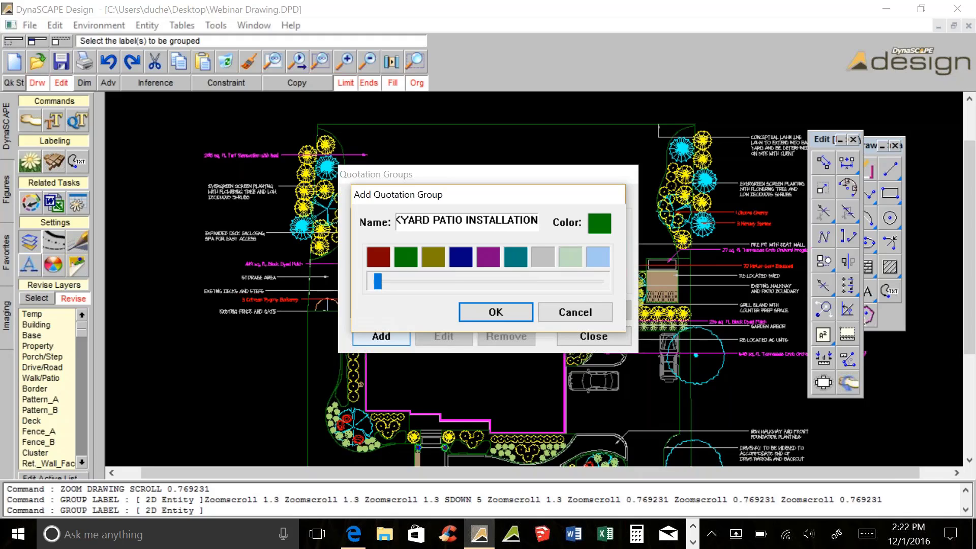
left_click(518, 319)
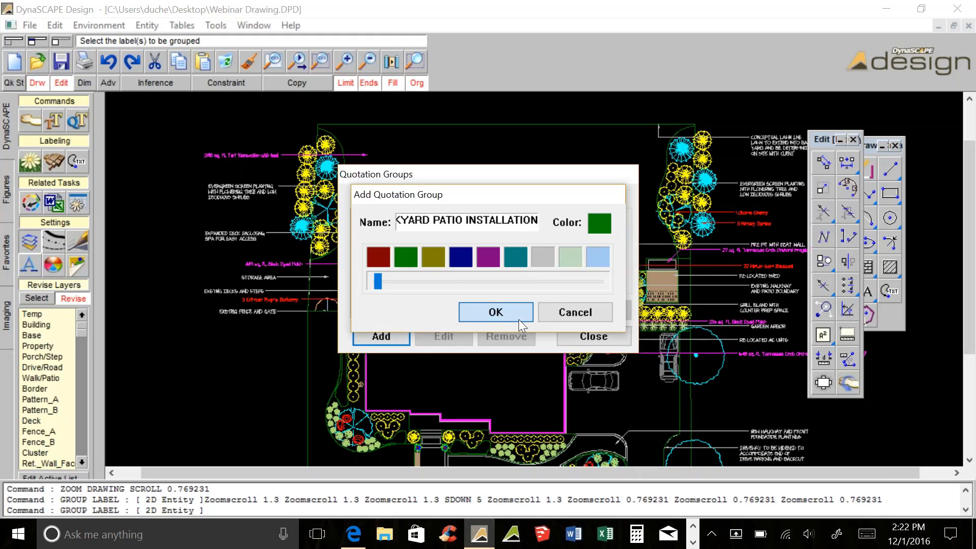
- Add an olive quotation group named SITE RESTORATION and check the label colors of the patio and restoration groups
left_click(382, 336)
type("SI")
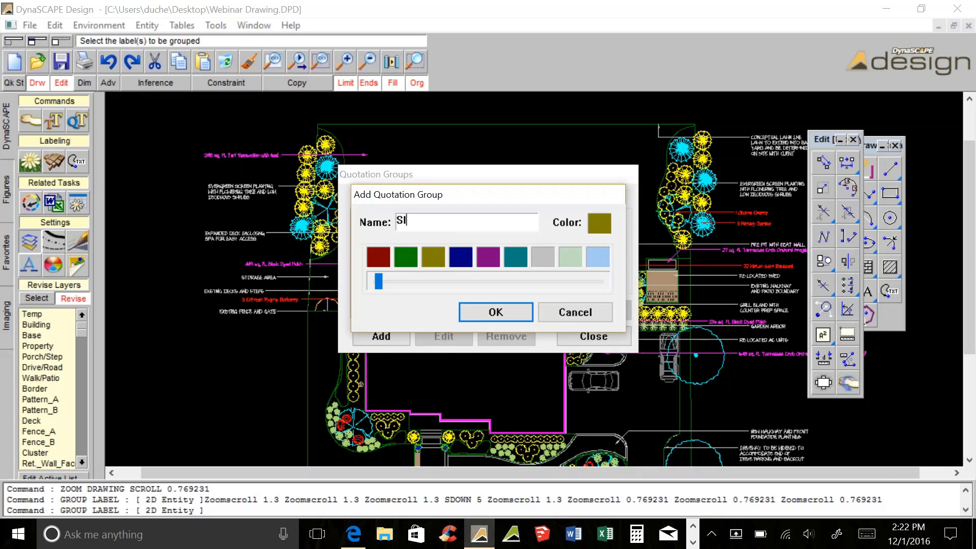
type("TE RESTORATION")
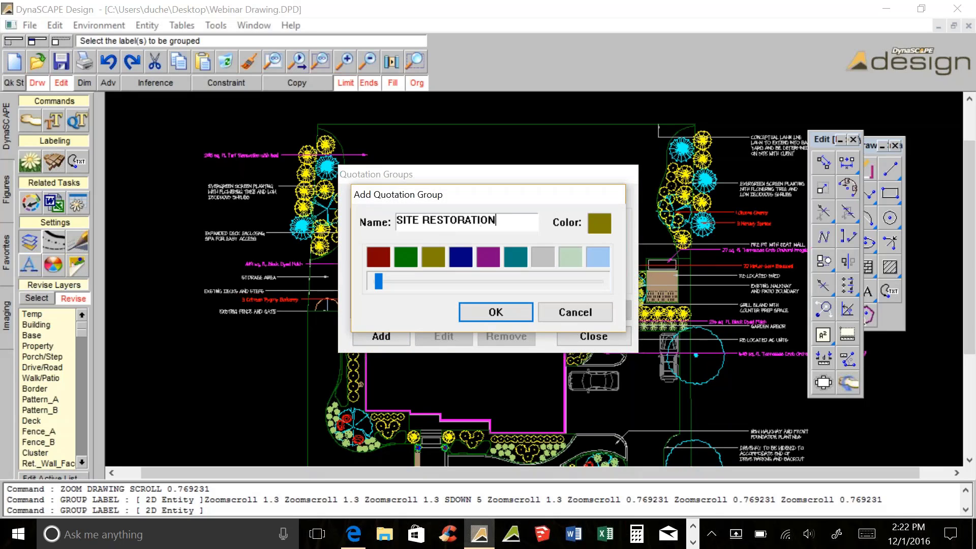
left_click(482, 314)
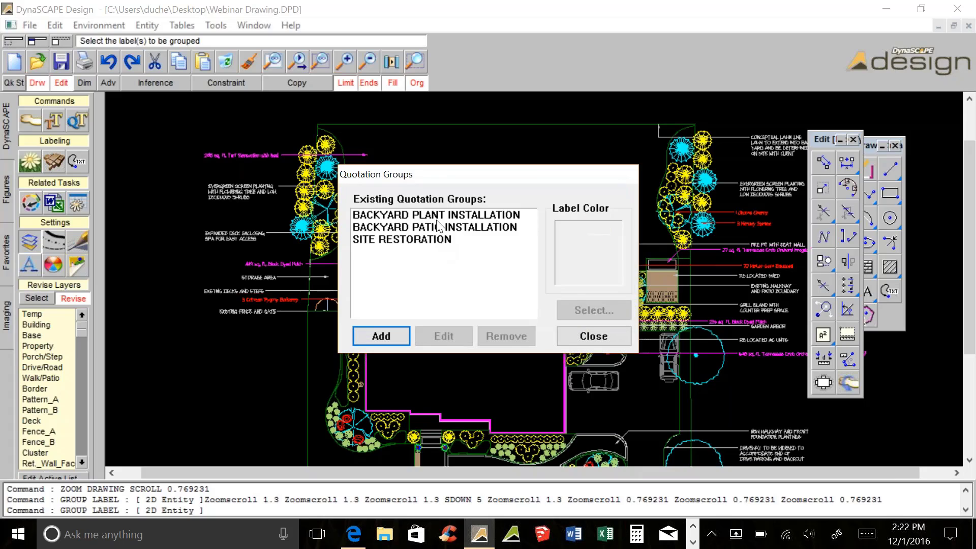
left_click(512, 229)
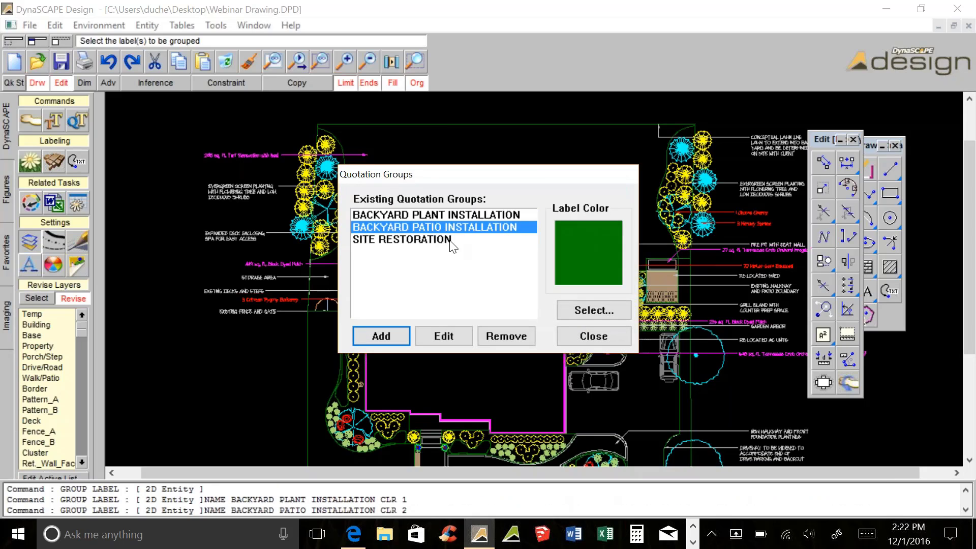
left_click(440, 243)
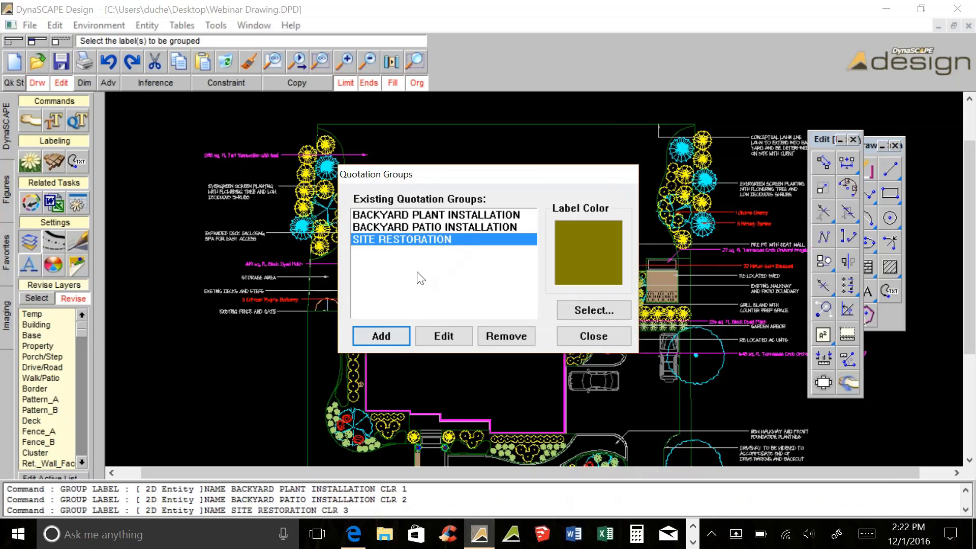
left_click(588, 309)
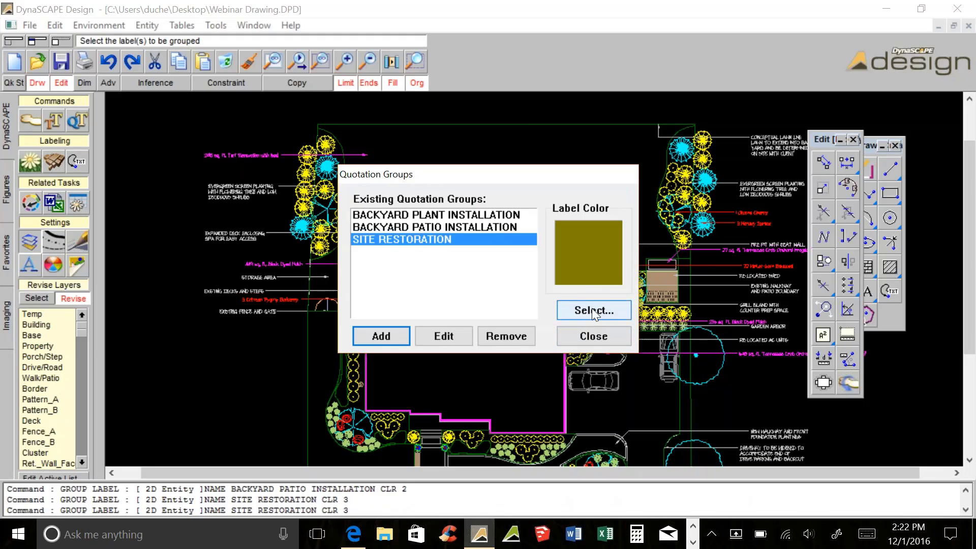
left_click(416, 238)
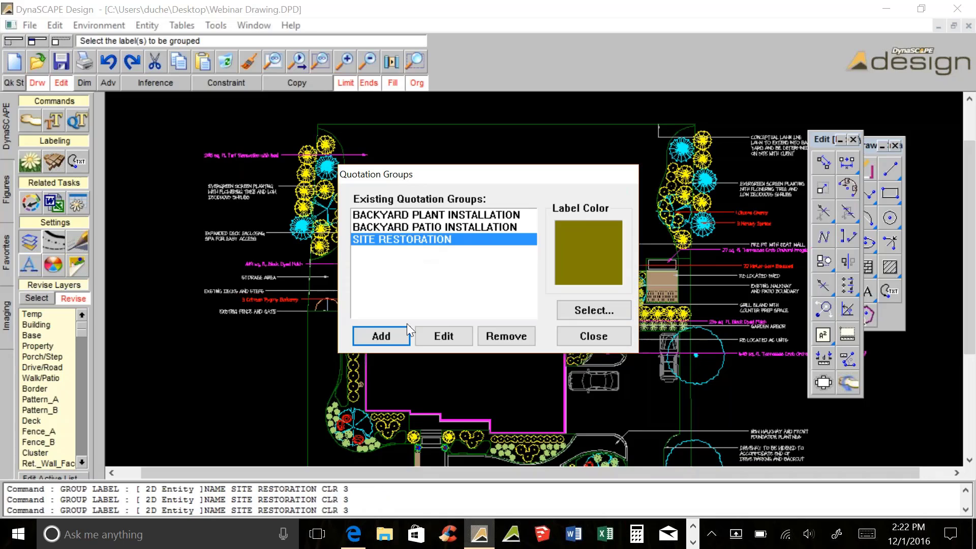
- Add a dark blue quotation group named BED PREP AND MULCH INSTALLATION
left_click(402, 336)
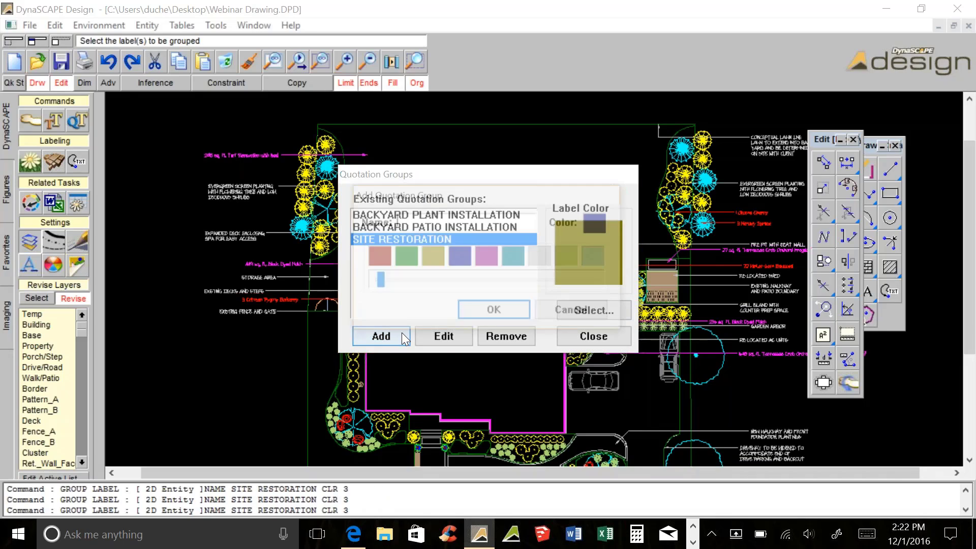
type("BED P")
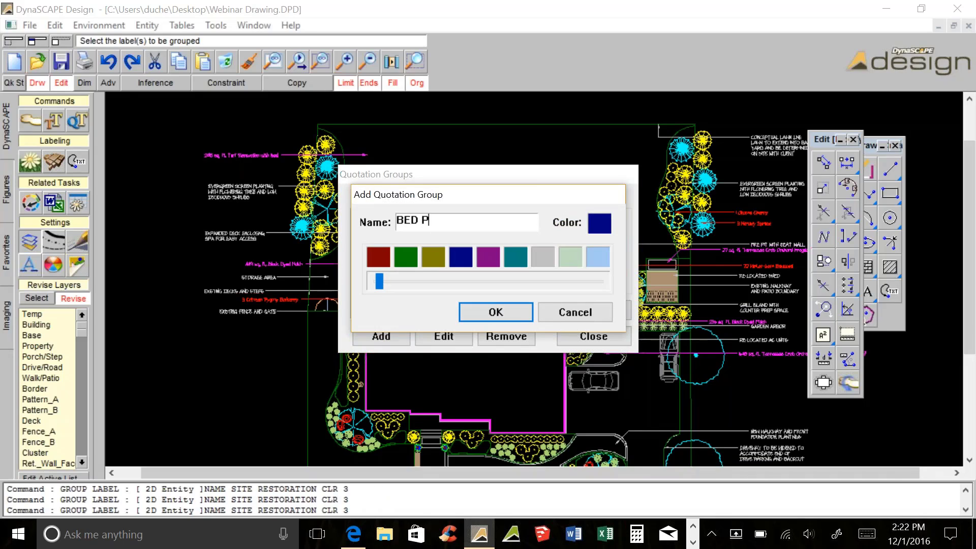
type("REP AND MULCH INSTALLATION")
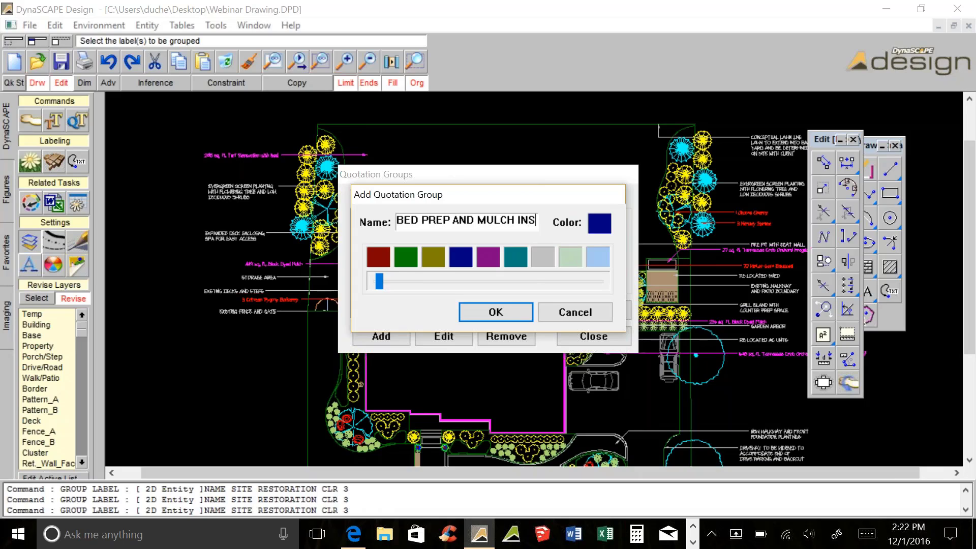
left_click(502, 312)
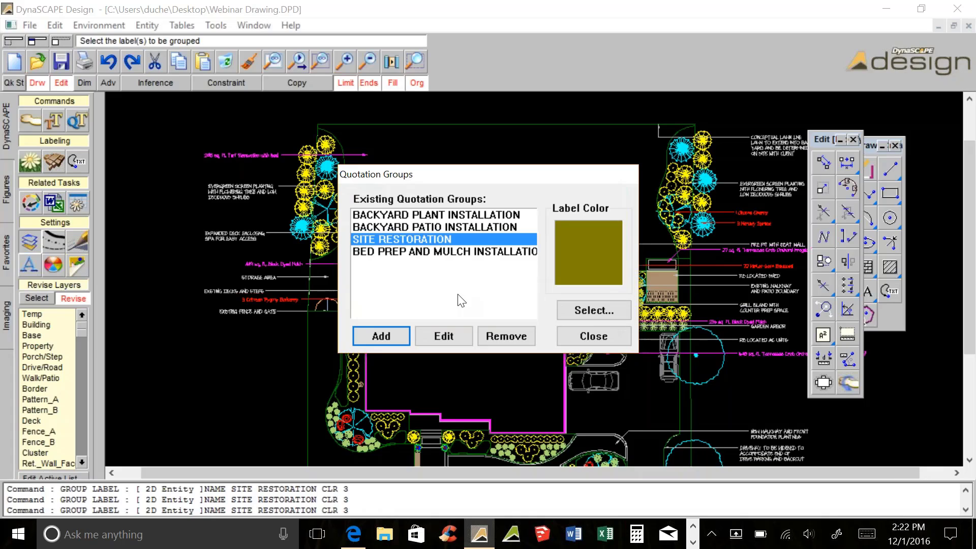
- Add a purple quotation group named SCREEN PLANTING and move the Quotation Groups dialog off the backyard drawing
mouse_move(511, 176)
left_mouse_down()
mouse_move(369, 176)
mouse_move(399, 155)
left_mouse_up()
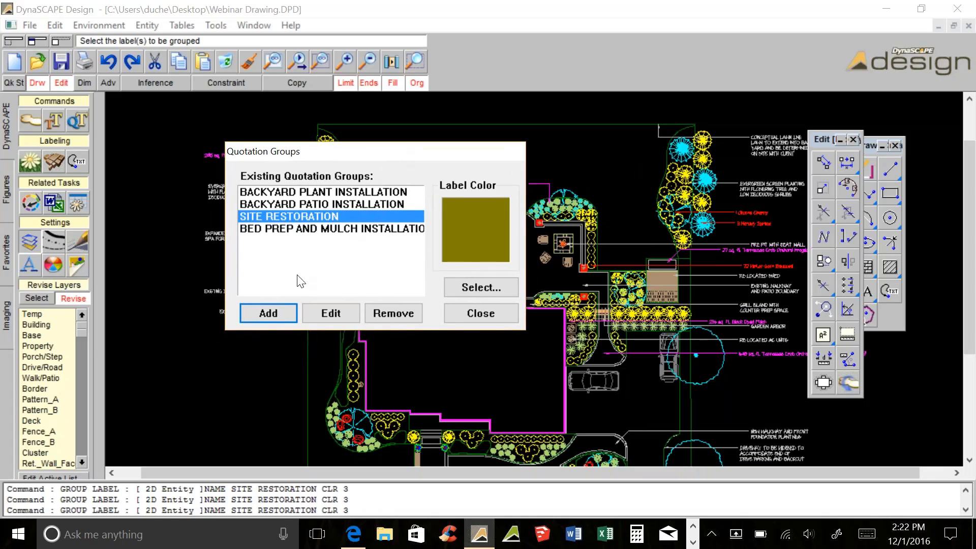
left_click(276, 315)
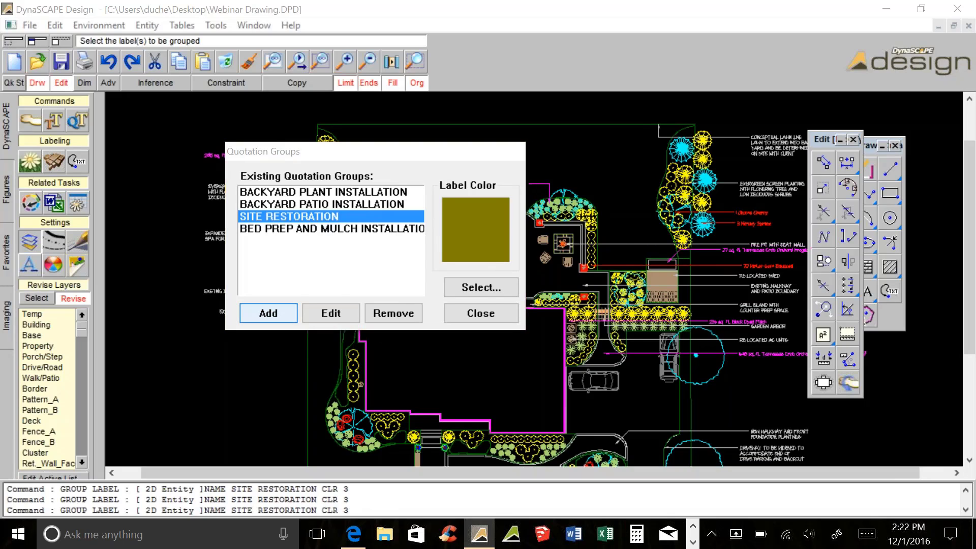
type("SCREEN PLANTING")
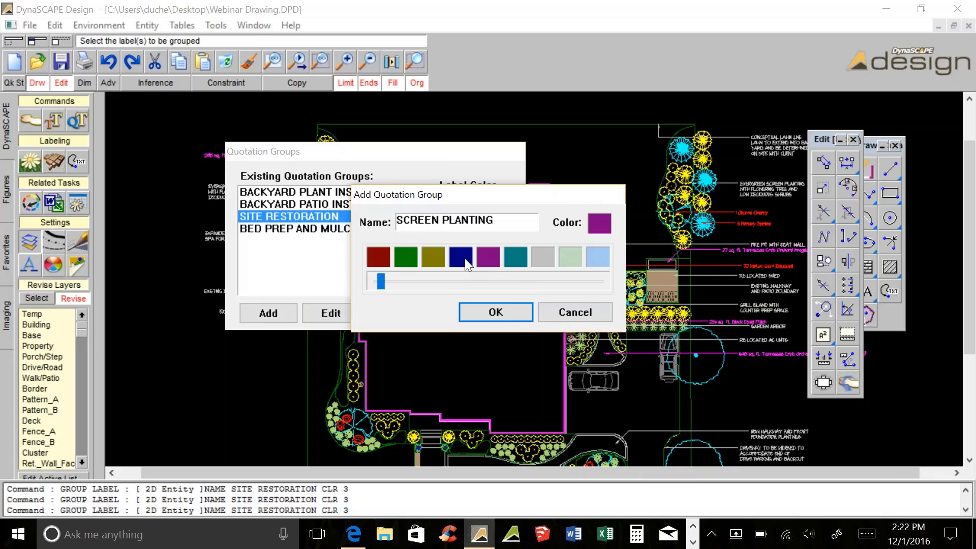
left_click(499, 308)
left_click_drag(338, 153, 263, 128)
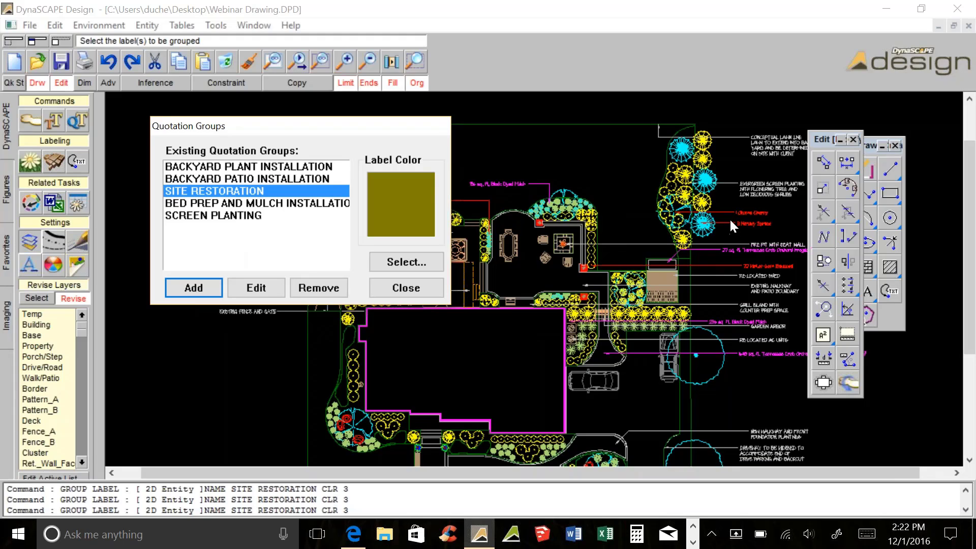
- Open the SCREEN PLANTING quotation group for editing and accept its name and color
left_click(228, 179)
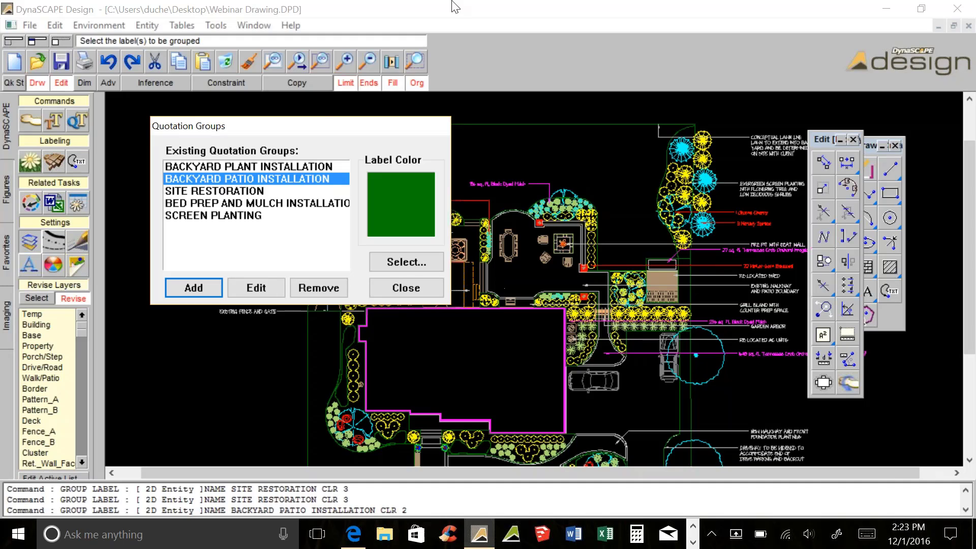
left_click(252, 217)
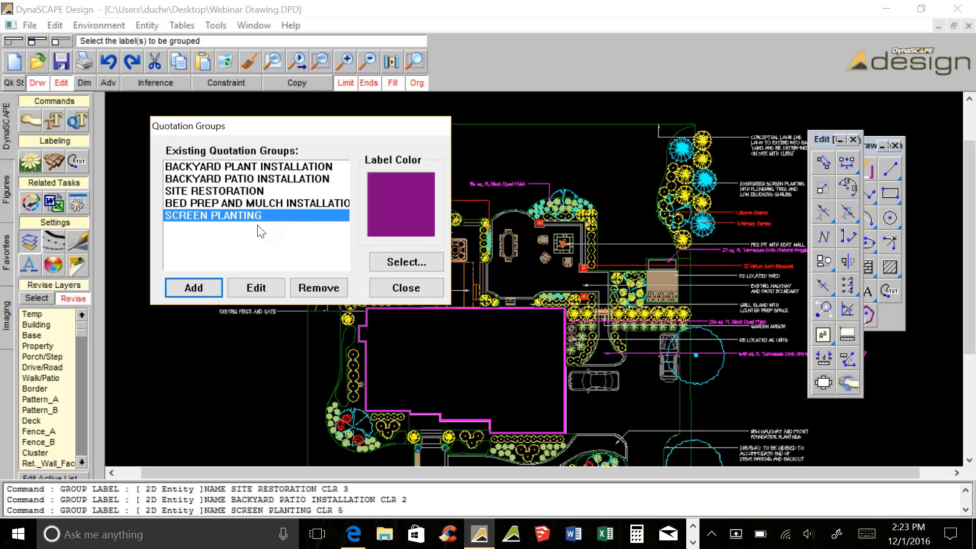
left_click(271, 284)
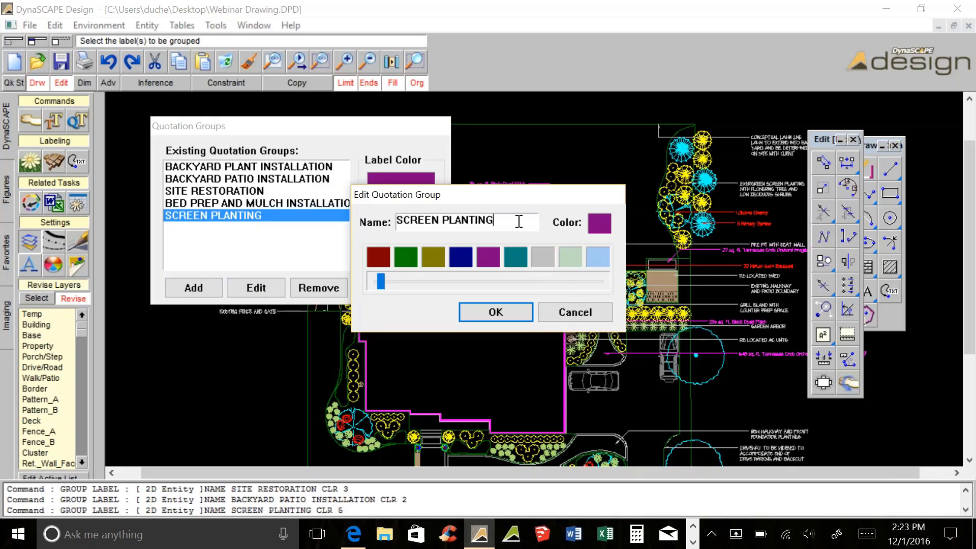
left_click(518, 221)
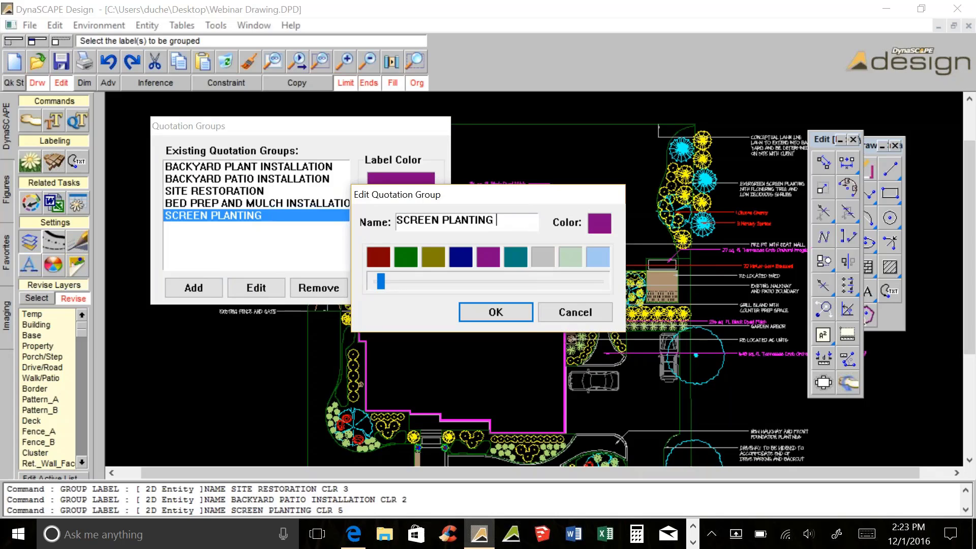
left_click(494, 311)
- Assign the "3 Crimson Pygmy Barberry" label beside the house to the BACKYARD PLANT INSTALLATION quotation group
left_click(226, 169)
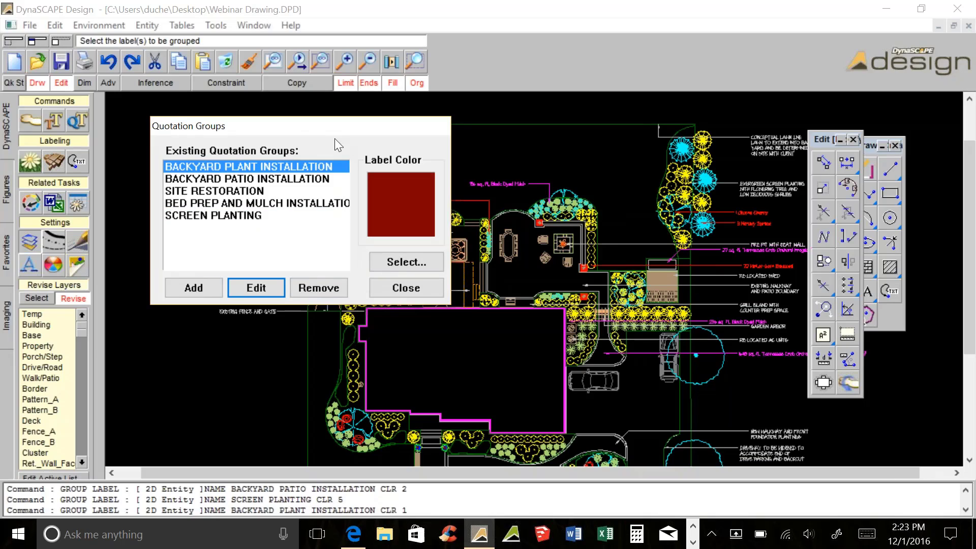
left_click_drag(302, 130, 257, 134)
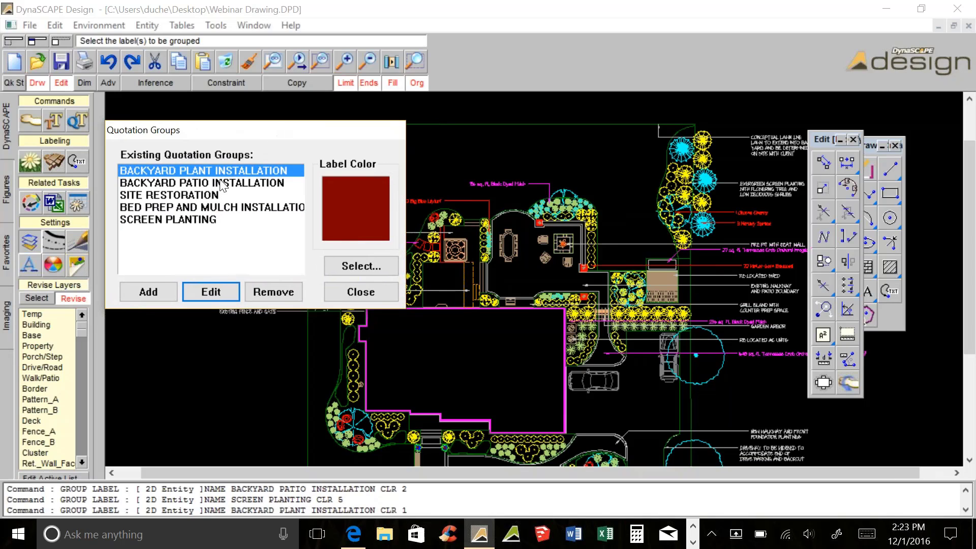
left_click(355, 267)
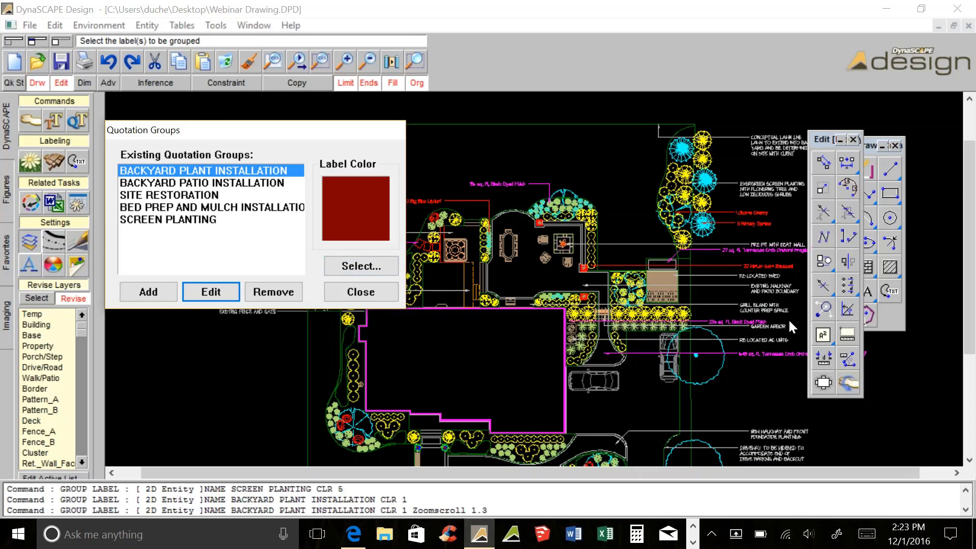
scroll(788, 318, "up", 3)
scroll(658, 298, "down", 2)
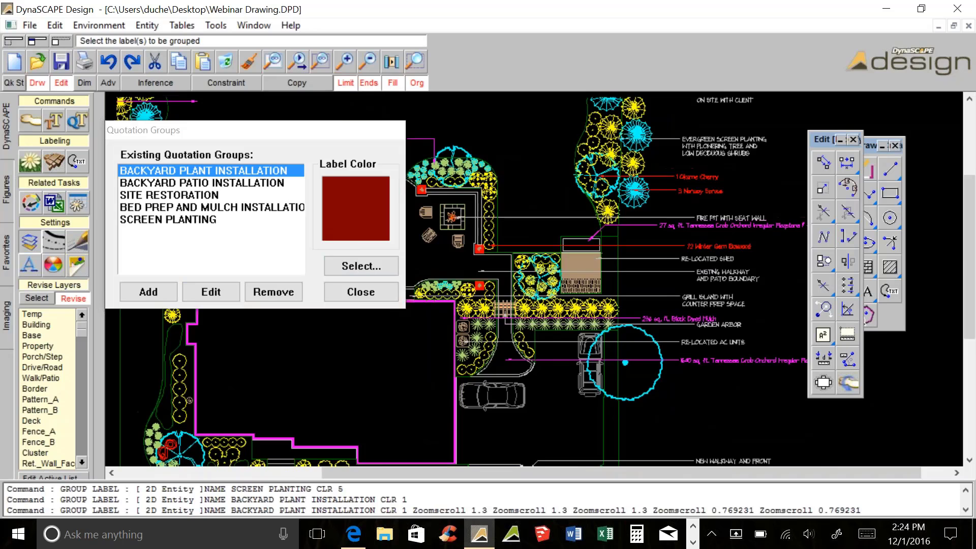
mouse_move(419, 321)
middle_mouse_down()
mouse_move(614, 362)
mouse_move(743, 362)
mouse_move(792, 351)
middle_mouse_up()
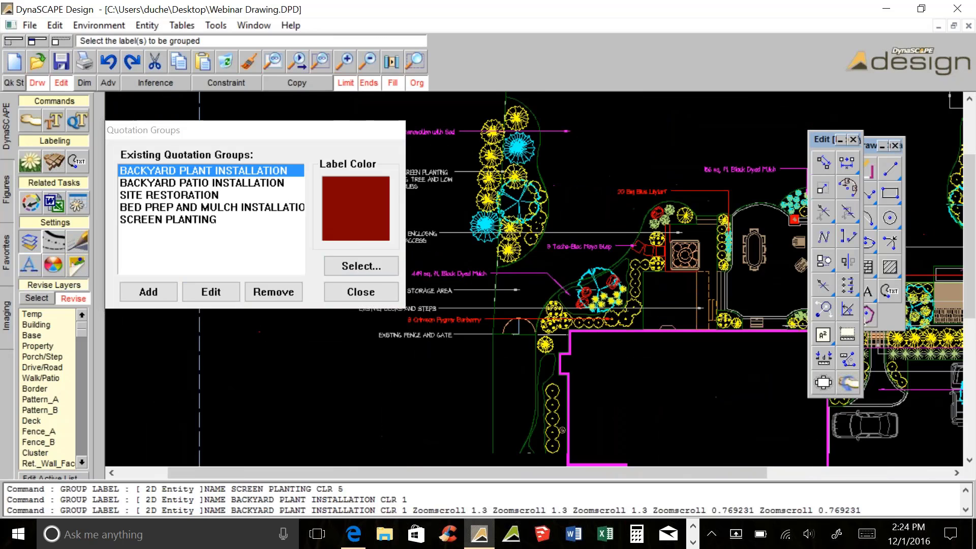
scroll(525, 315, "up", 2)
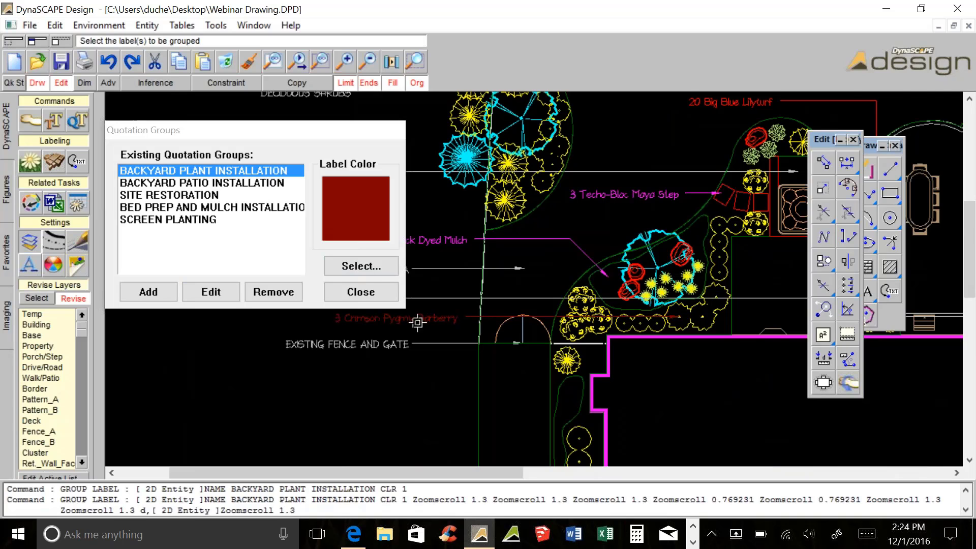
scroll(417, 322, "up", 1)
- Examine the backyard beds and patio area for plant labels that belong to the BACKYARD PLANT INSTALLATION group
scroll(418, 322, "down", 4)
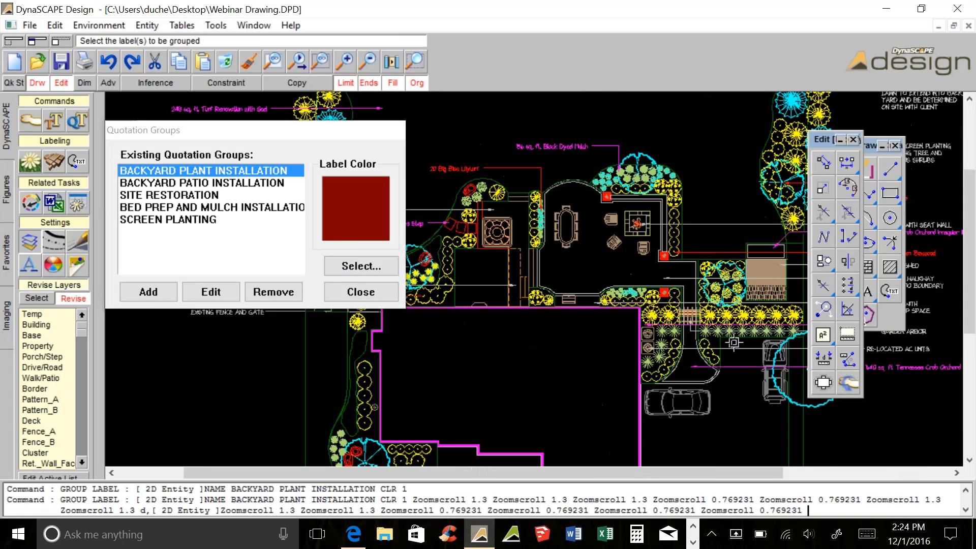
mouse_move(731, 284)
middle_mouse_down()
mouse_move(534, 267)
mouse_move(595, 305)
middle_mouse_up()
scroll(744, 265, "up", 2)
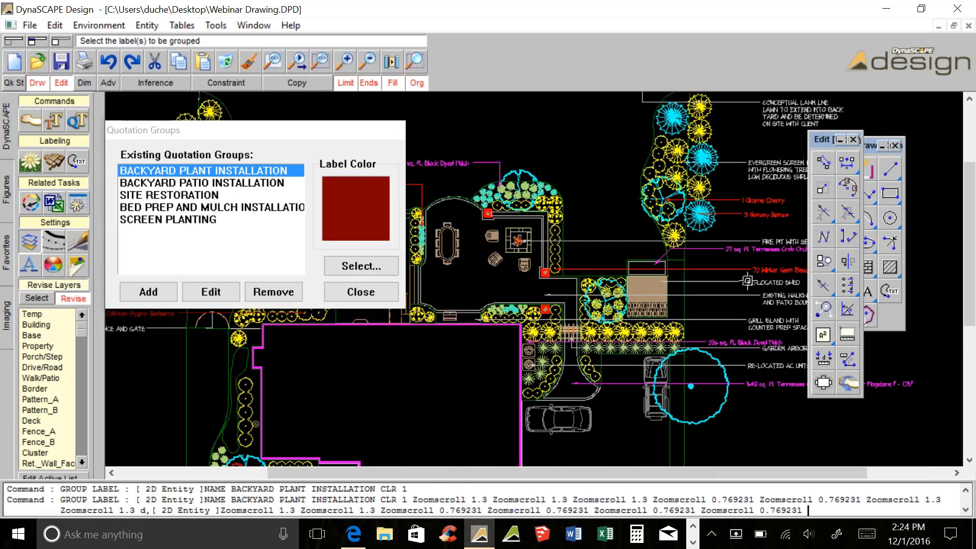
mouse_move(721, 413)
middle_mouse_down()
mouse_move(733, 238)
mouse_move(790, 356)
middle_mouse_up()
scroll(791, 356, "down", 2)
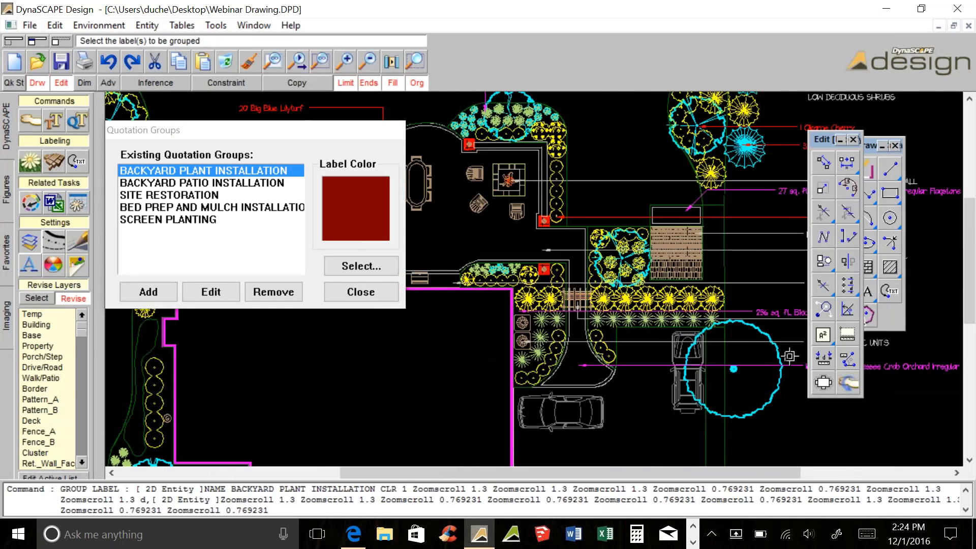
scroll(788, 357, "down", 1)
middle_click_drag(526, 198, 665, 208)
scroll(665, 208, "up", 2)
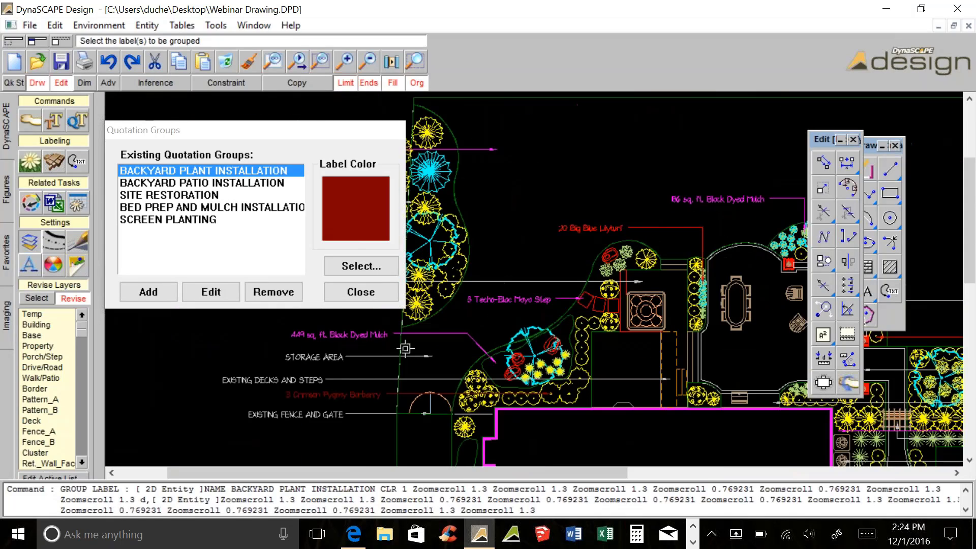
middle_click_drag(429, 326, 523, 403)
middle_click_drag(677, 381, 560, 225)
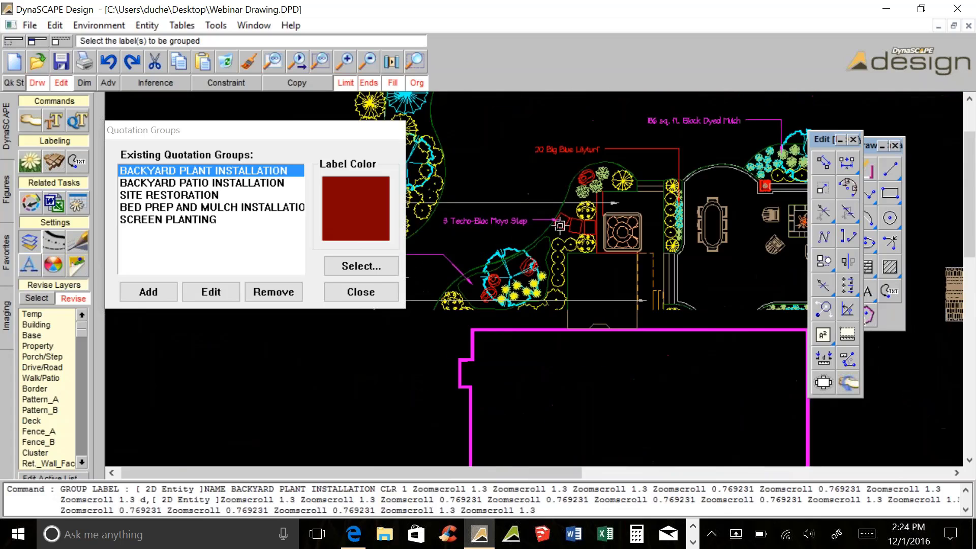
middle_click_drag(749, 245, 499, 299)
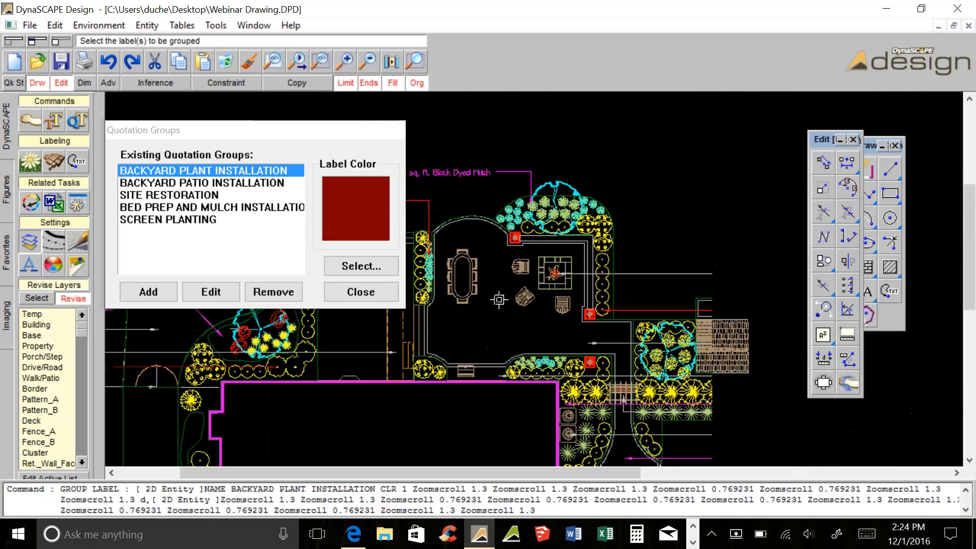
- Assign the "72 Winter Gem Boxwood" and "20 Big Blue Lilyturf" labels to the BACKYARD PLANT INSTALLATION quotation group
middle_click_drag(880, 370, 621, 314)
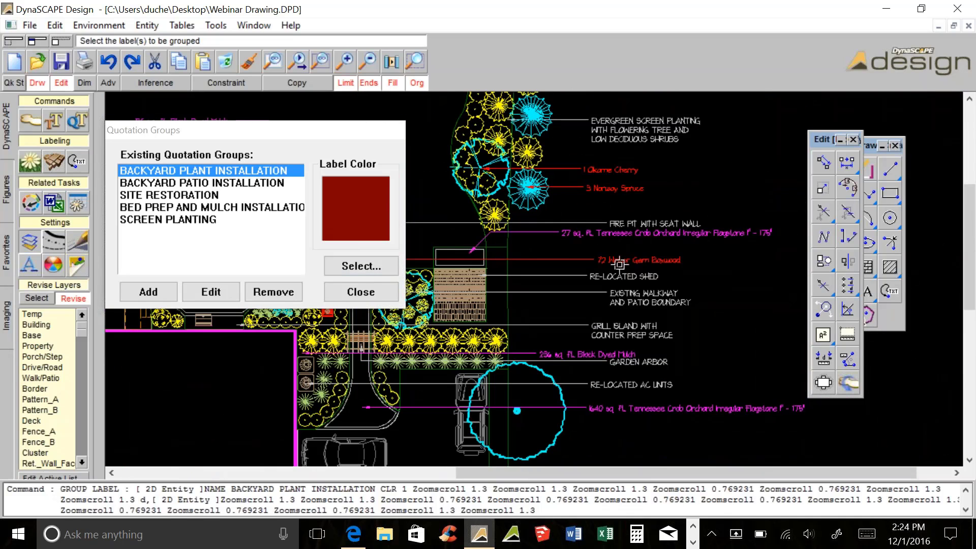
scroll(619, 264, "up", 3)
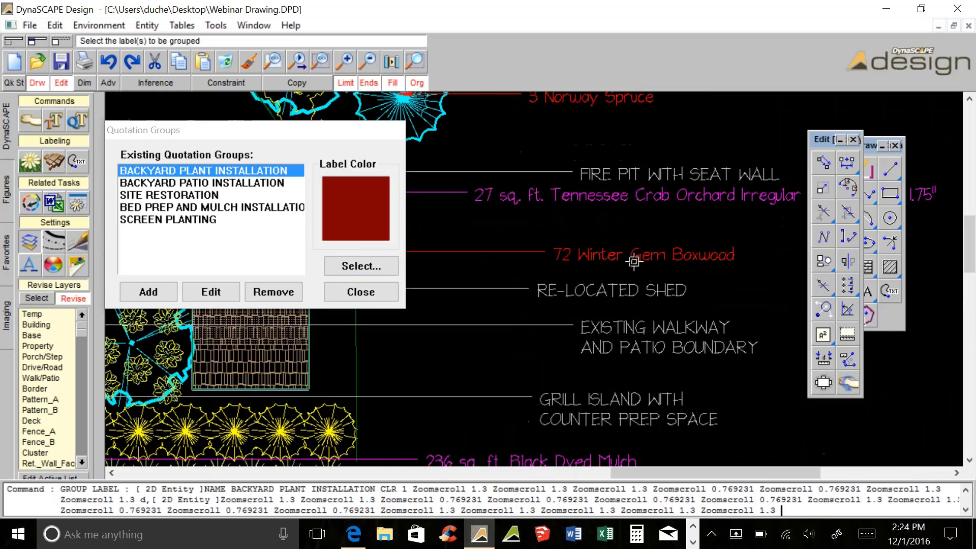
left_click(634, 262)
scroll(633, 292, "down", 4)
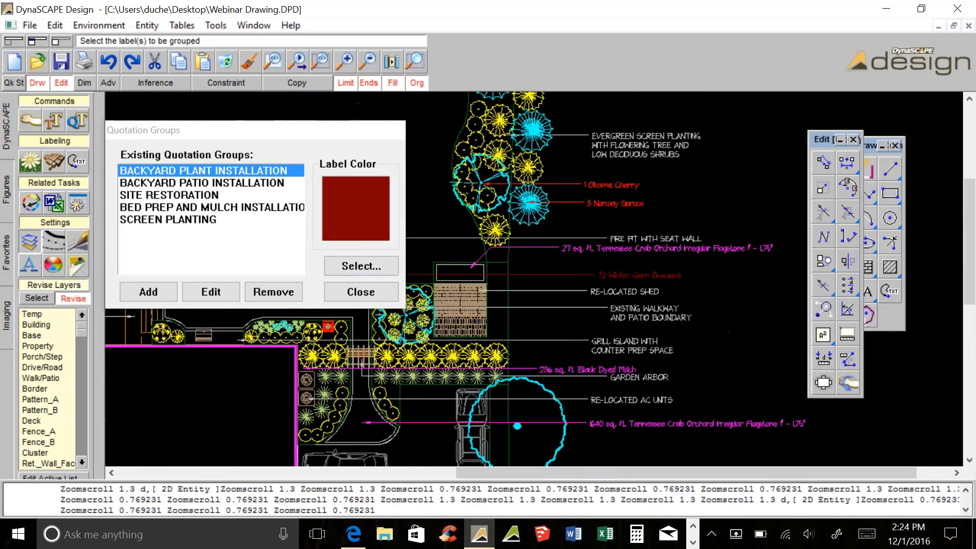
scroll(657, 249, "up", 2)
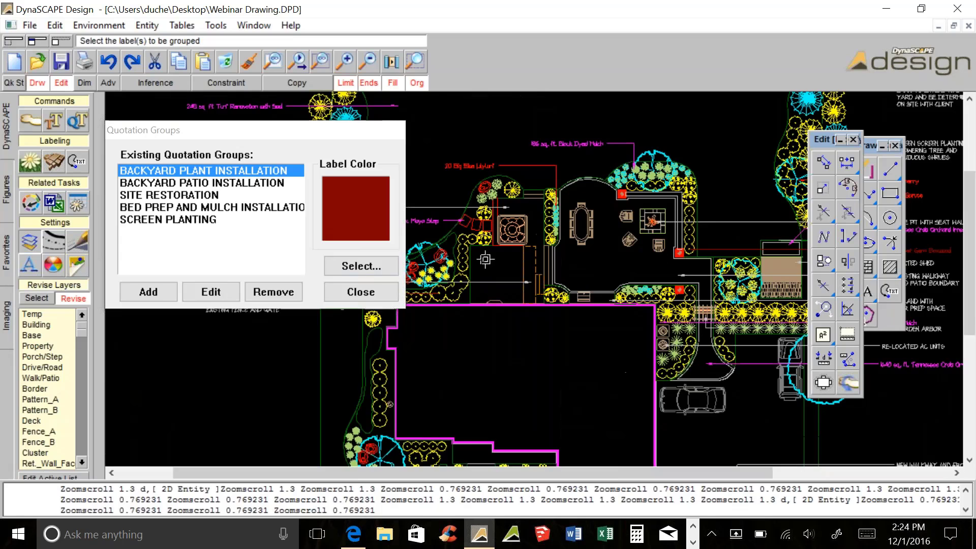
mouse_move(678, 258)
middle_mouse_down()
mouse_move(602, 259)
mouse_move(523, 331)
mouse_move(526, 347)
middle_mouse_up()
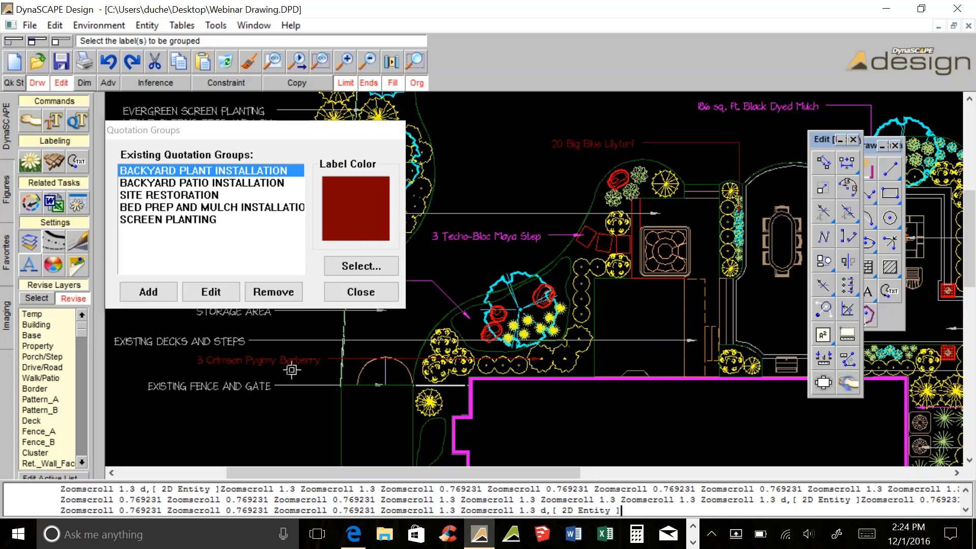
- Assign the 27 sq. ft. and 1640 sq. ft. Tennessee Crab Orchard Irregular Flagstone labels to the BACKYARD PATIO INSTALLATION quotation group
left_click(227, 183)
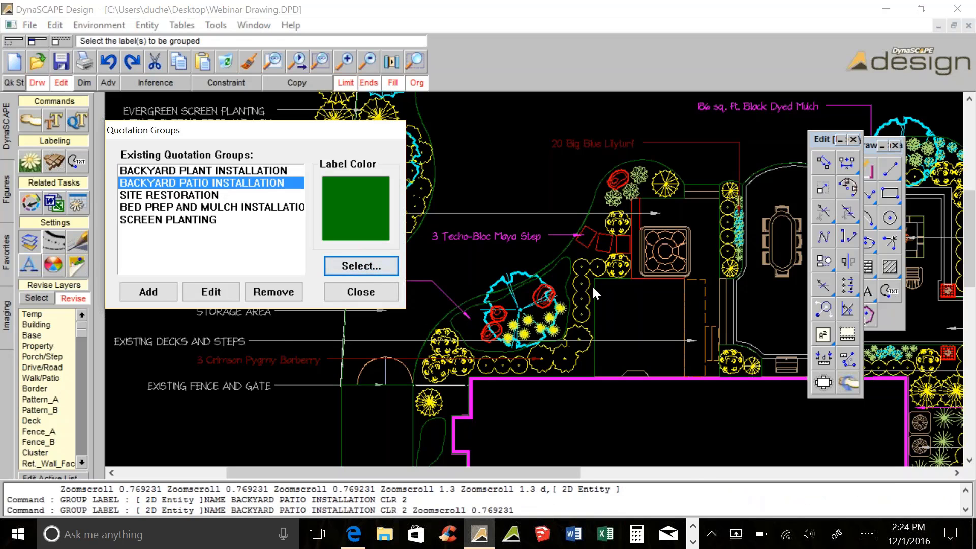
scroll(593, 285, "down", 2)
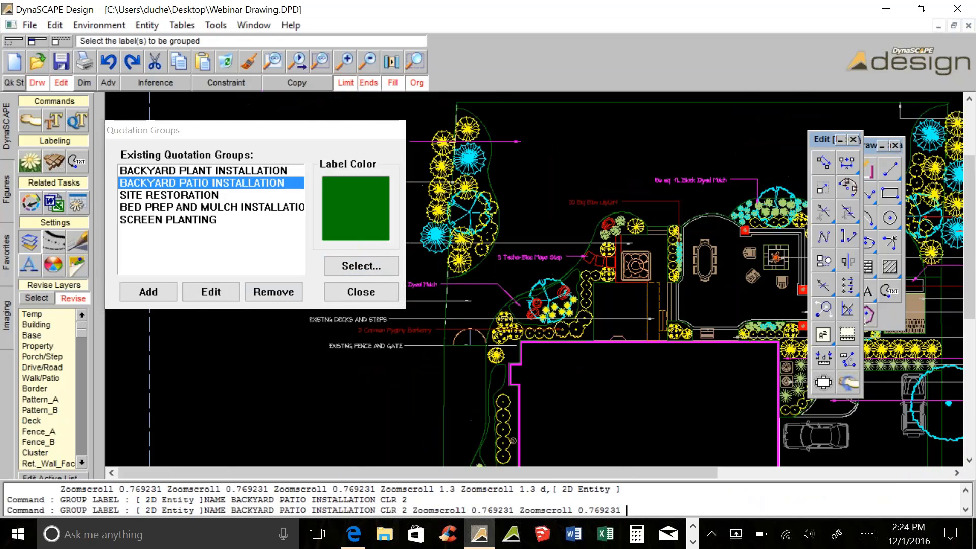
middle_click_drag(731, 328, 519, 325)
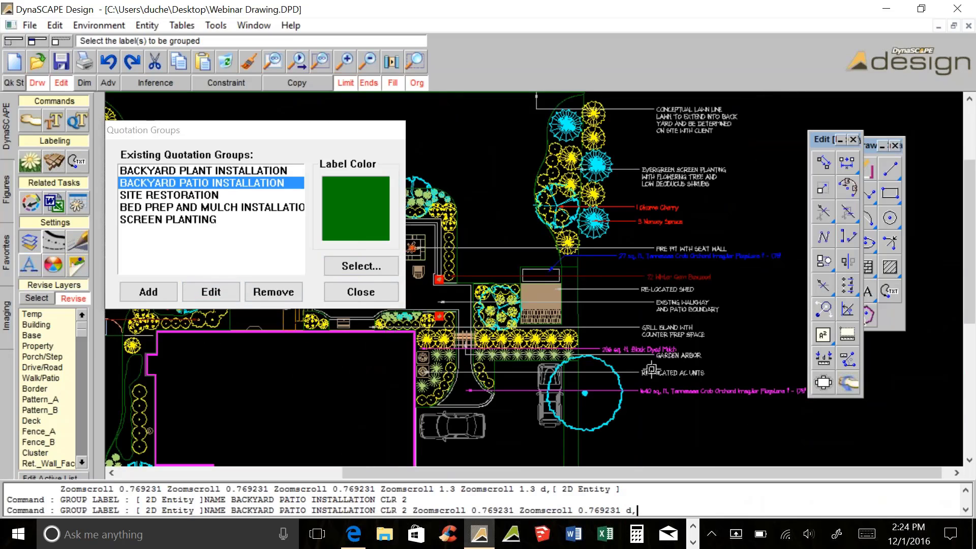
left_click(673, 392)
scroll(673, 392, "up", 2)
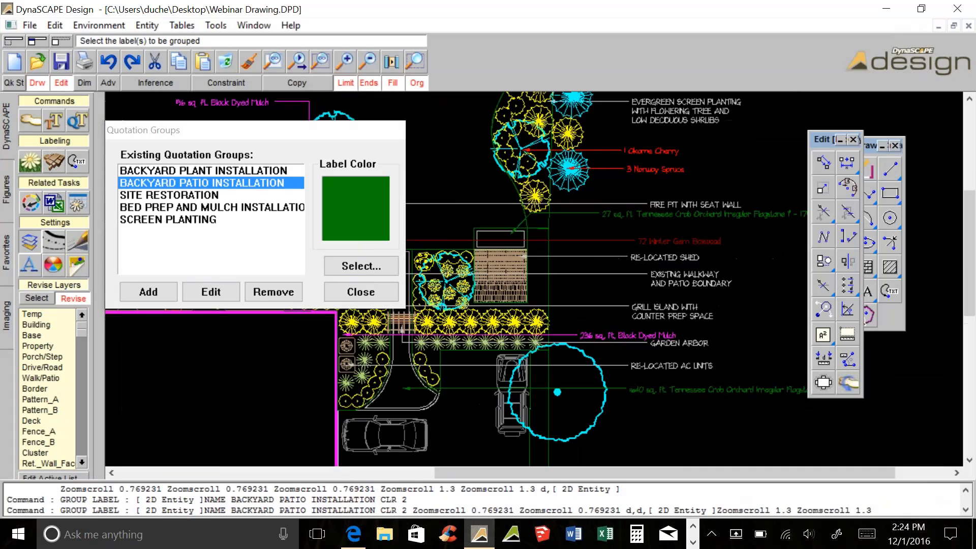
scroll(570, 413, "down", 3)
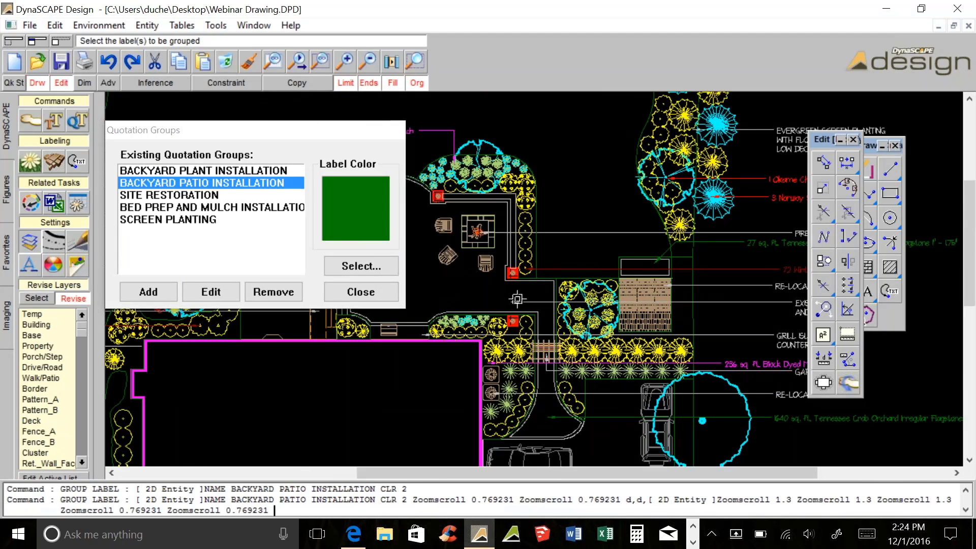
- Assign the "Turf Renovation with Sod" label beside the upper-left screen planting to the SITE RESTORATION quotation group
left_click(182, 194)
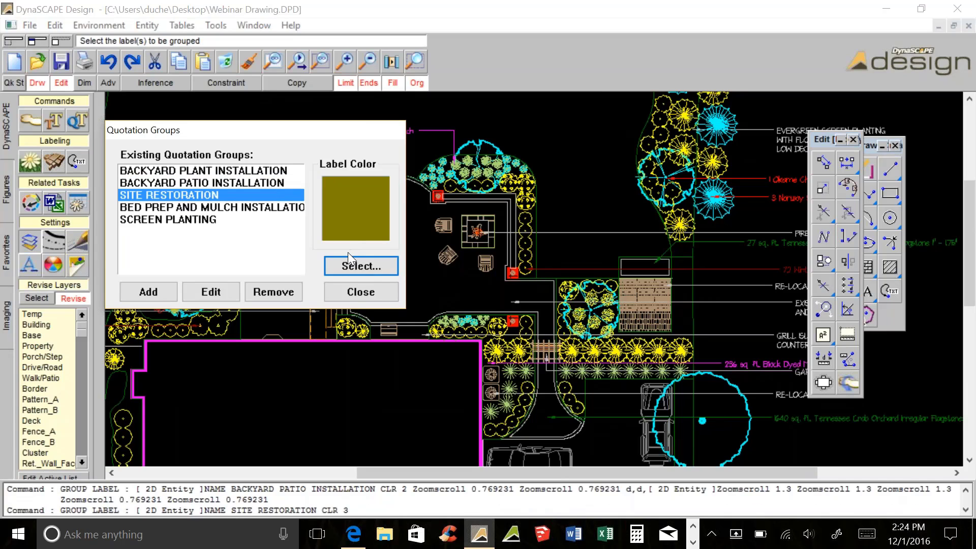
left_click(350, 267)
scroll(758, 376, "down", 2)
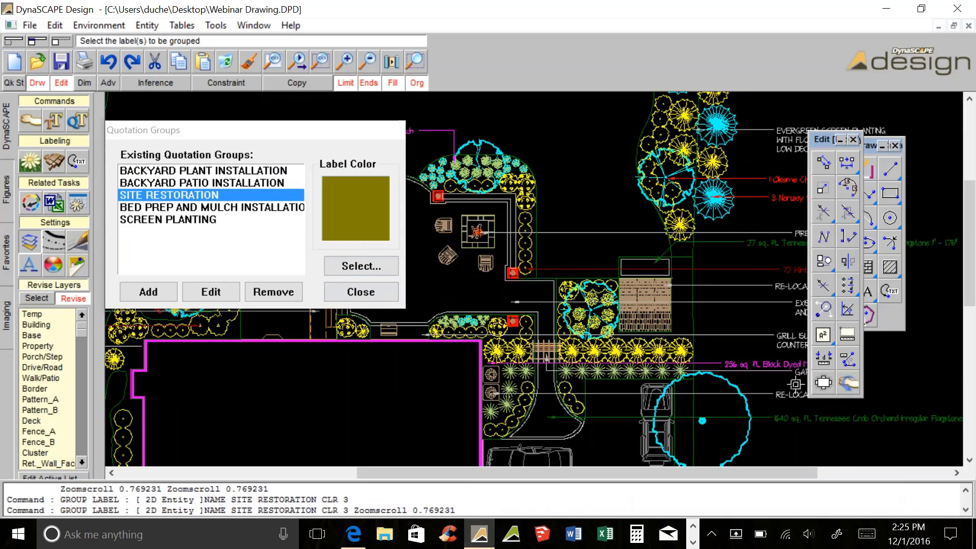
scroll(553, 254, "up", 2)
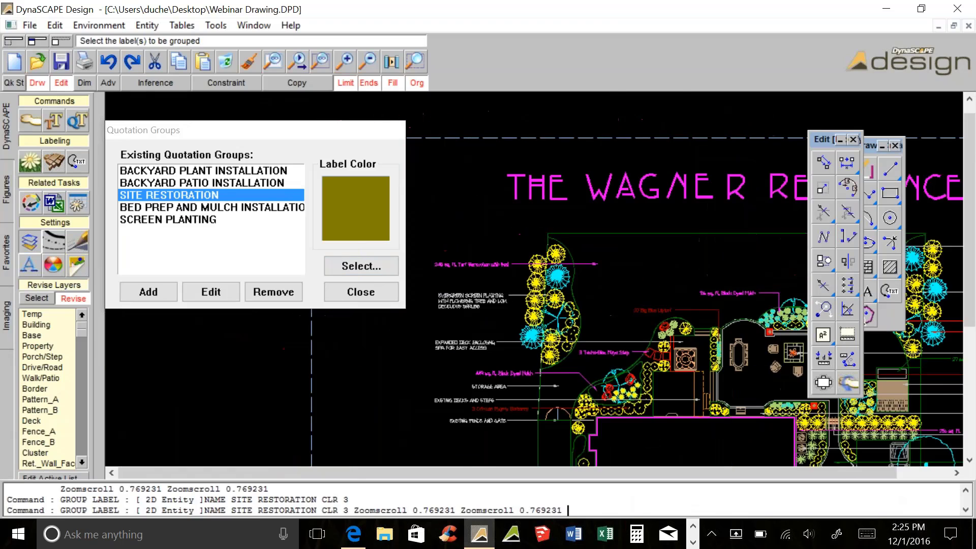
left_click(553, 254)
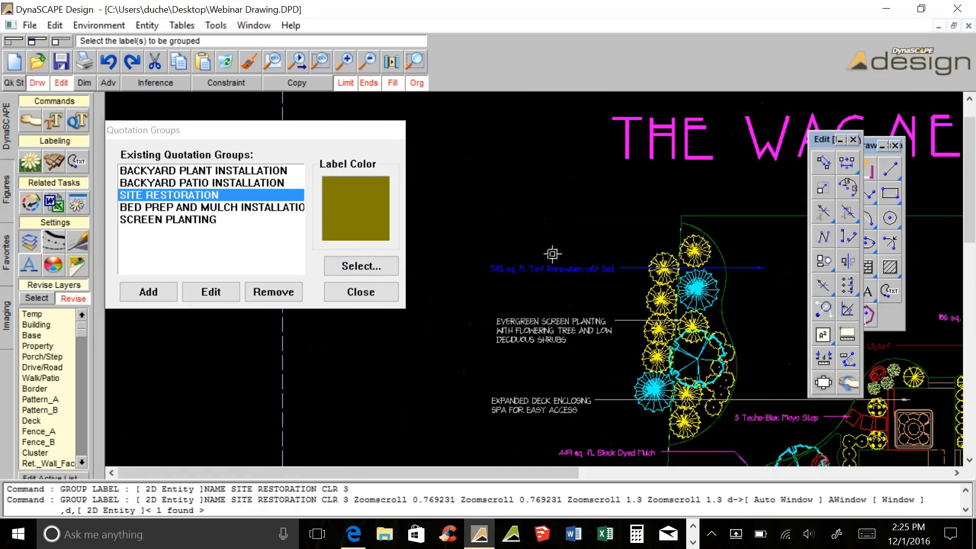
- Assign the "449 sq. ft. Black Dyed Mulch" label above STORAGE AREA to the BED PREP AND MULCH INSTALLATION quotation group
left_click(155, 201)
left_click(156, 207)
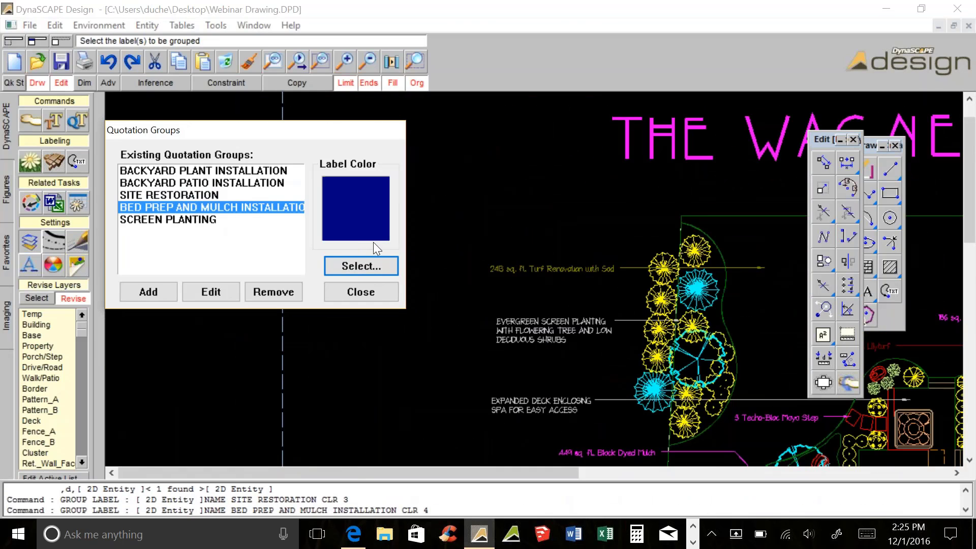
left_click(359, 267)
scroll(596, 365, "down", 1)
scroll(597, 368, "down", 1)
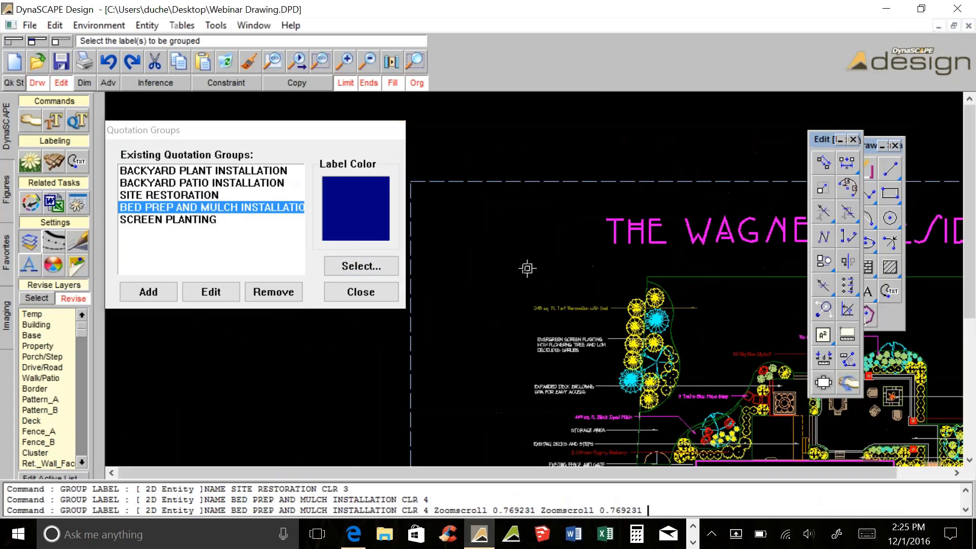
scroll(529, 278, "up", 2)
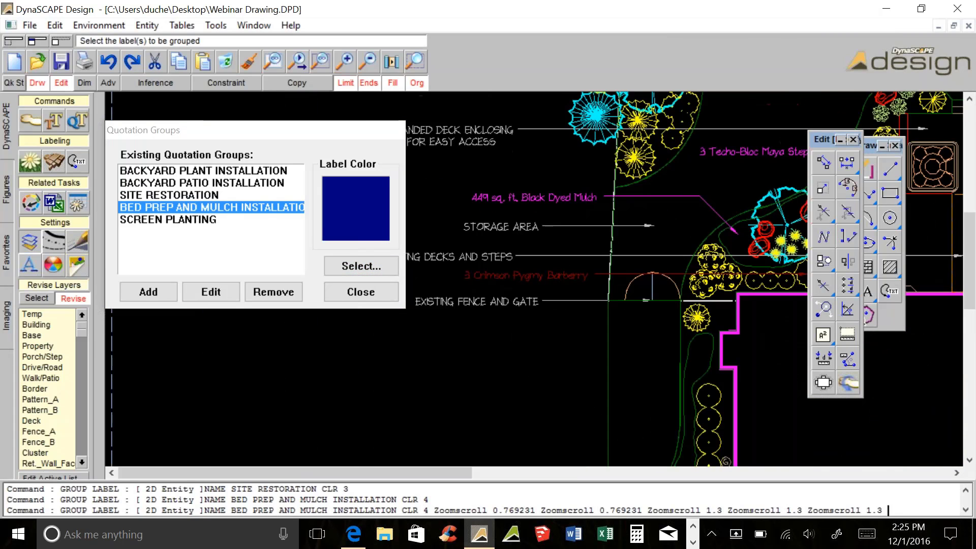
scroll(582, 184, "up", 2)
middle_click_drag(735, 237, 549, 325)
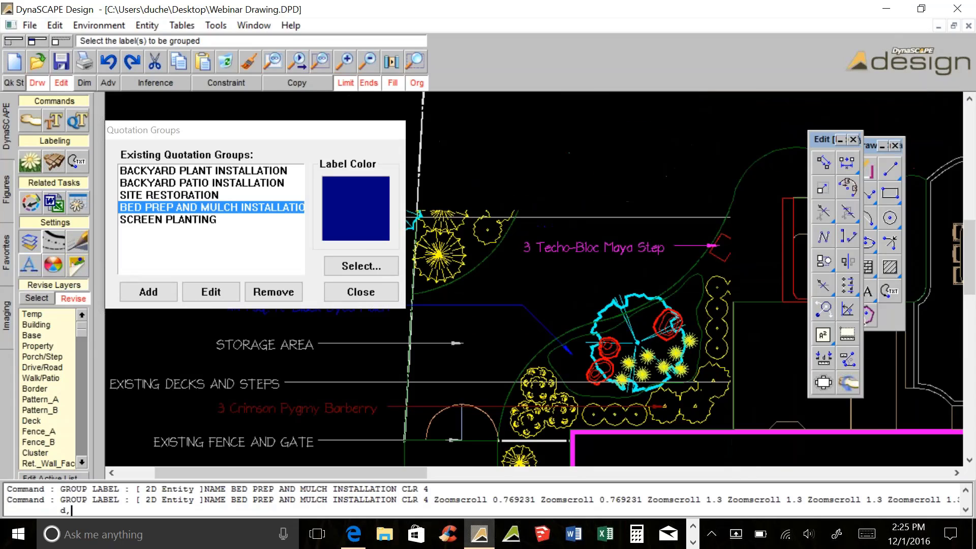
- Add the 236 sq. ft. and 186 sq. ft. Black Dyed Mulch labels to the BED PREP AND MULCH INSTALLATION quotation group
scroll(547, 324, "down", 1)
middle_click_drag(717, 321, 405, 300)
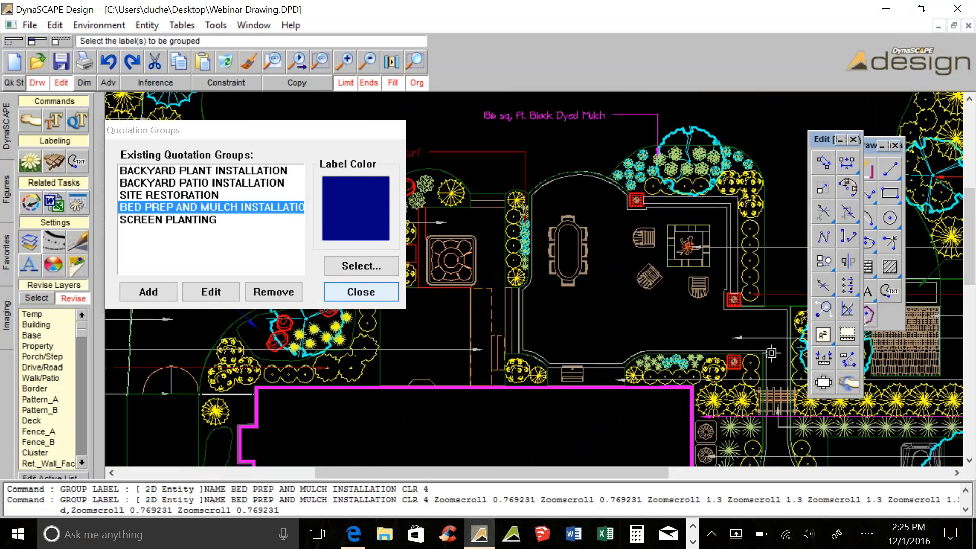
scroll(768, 354, "down", 1)
middle_click_drag(768, 354, 339, 220)
scroll(592, 254, "up", 3)
left_click(586, 283)
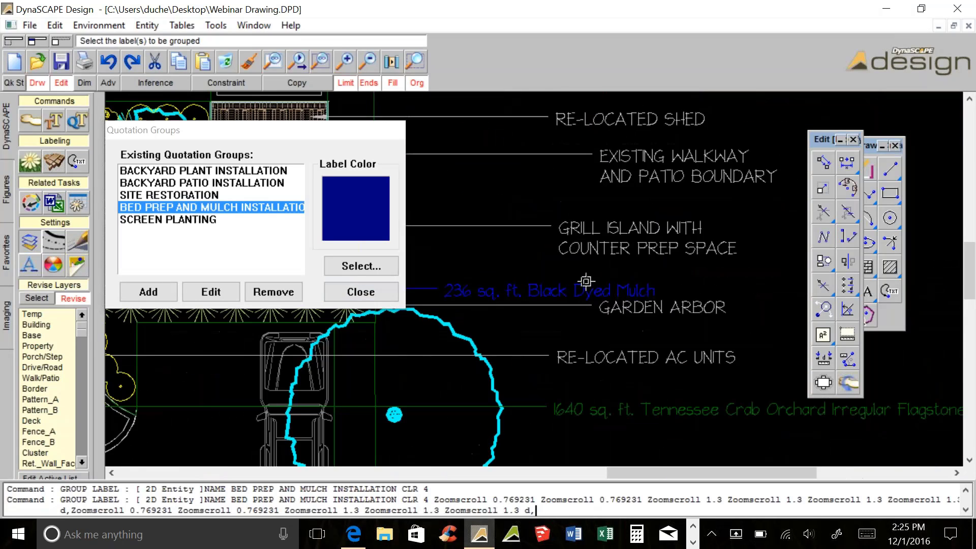
scroll(588, 283, "down", 3)
scroll(551, 267, "down", 2)
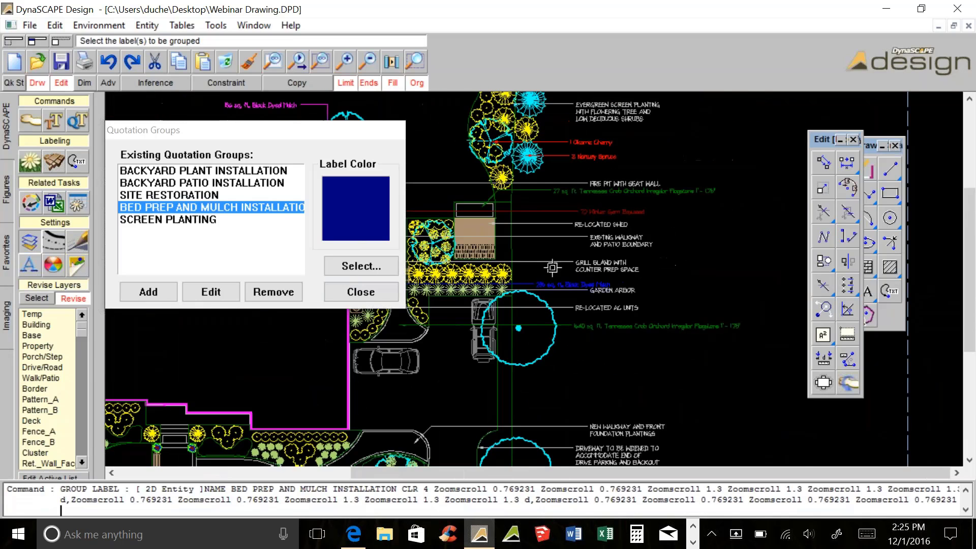
middle_click_drag(553, 268, 756, 284)
left_click(464, 122)
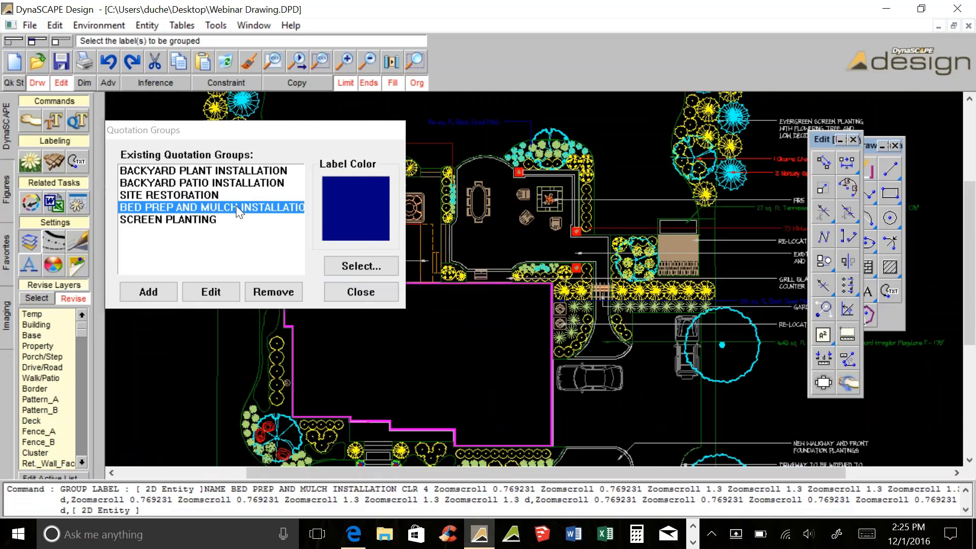
- Assign the "1 Okame Cherry" and "3 Norway Spruce" labels to the SCREEN PLANTING quotation group
left_click(176, 219)
left_click(330, 260)
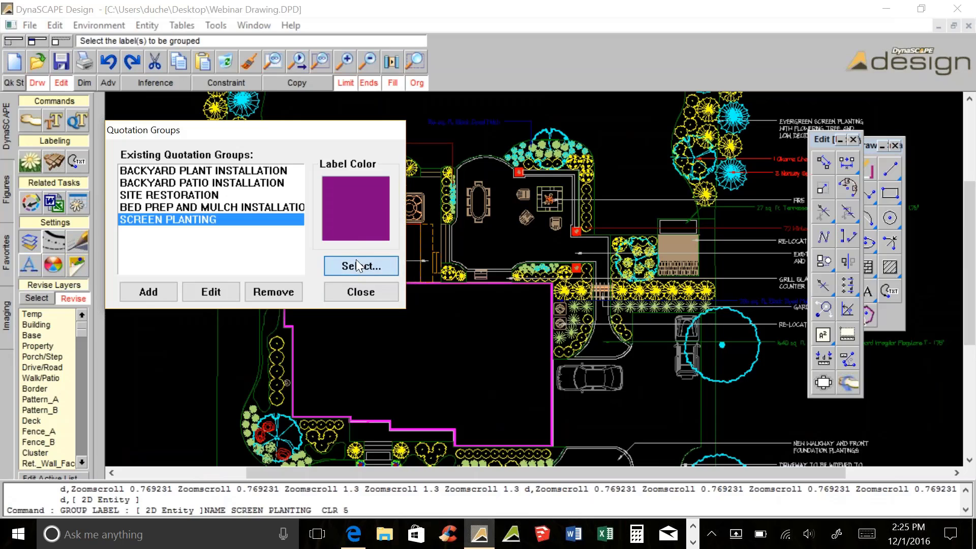
scroll(663, 209, "up", 3)
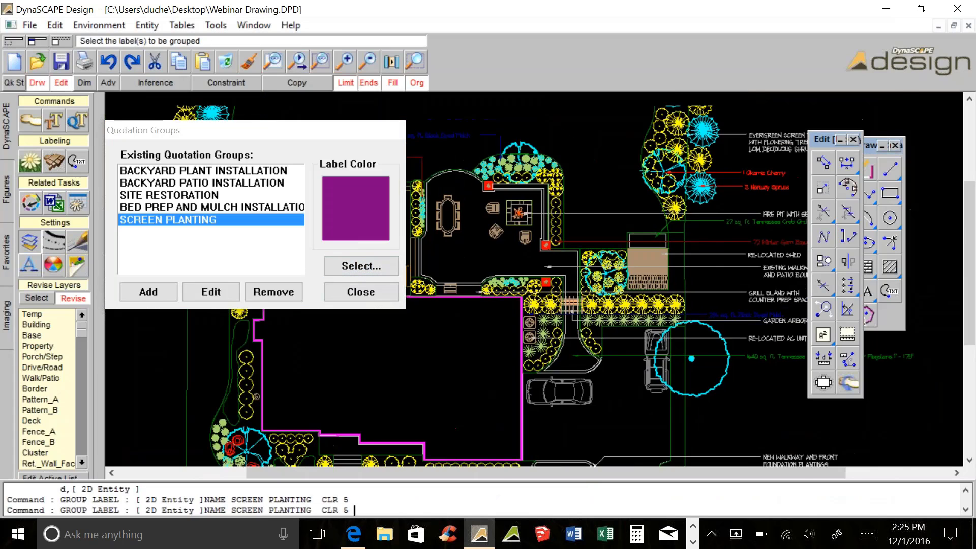
left_click(574, 249)
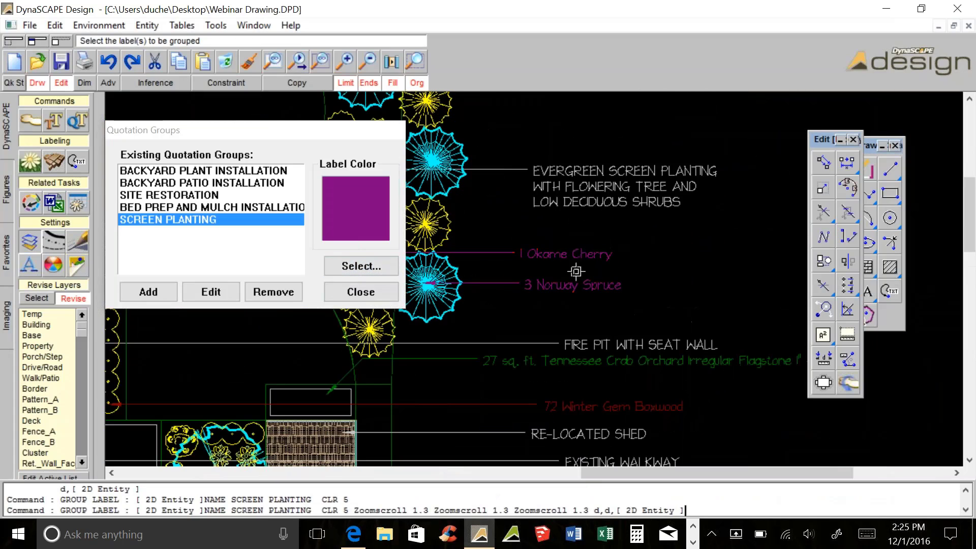
left_click(579, 272)
- Add a teal quotation group named STEPPING STONE INSTALLATION
scroll(547, 300, "down", 2)
middle_click_drag(118, 373, 452, 306)
mouse_move(375, 313)
middle_mouse_down()
mouse_move(422, 293)
mouse_move(511, 288)
mouse_move(673, 306)
middle_mouse_up()
scroll(678, 272, "up", 2)
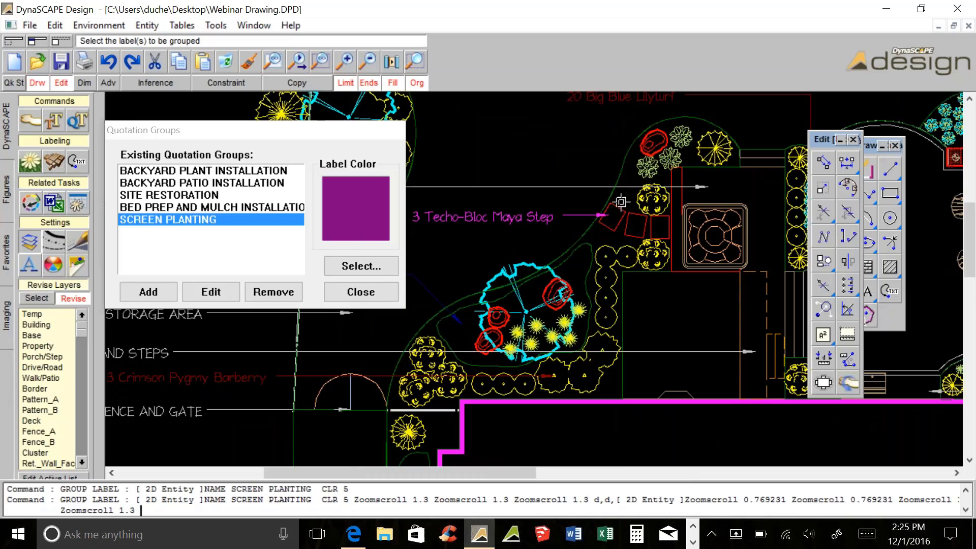
left_click(147, 292)
type("SE")
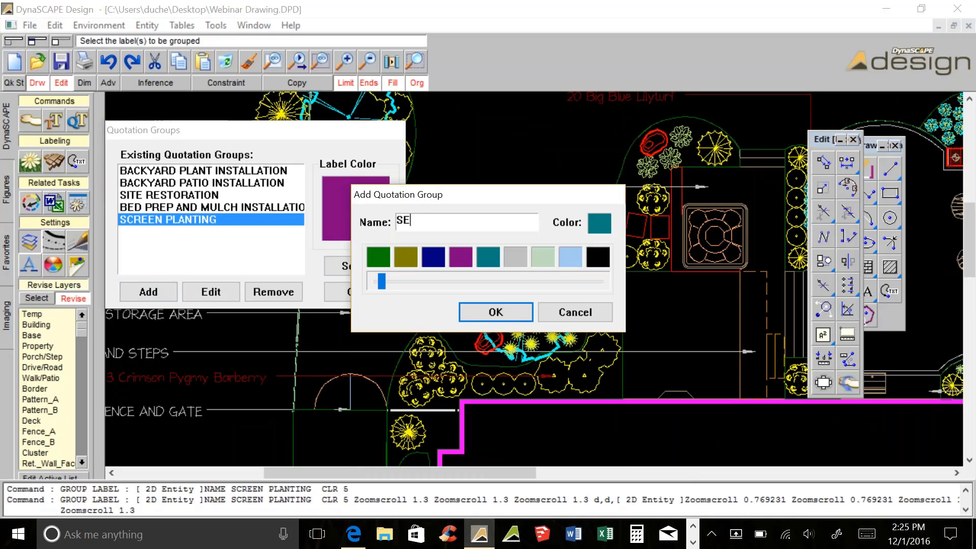
type("TPP")
key("BackSpace")
key("BackSpace")
key("BackSpace")
key("BackSpace")
type("TEPPING STONE INSTALLAATI")
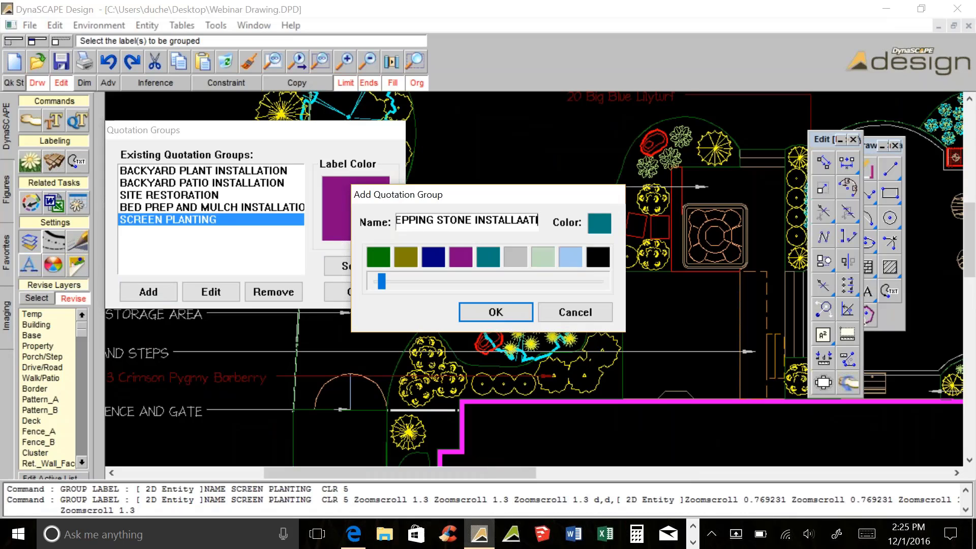
key("BackSpace")
key("BackSpace")
key("BackSpace")
type("TI")
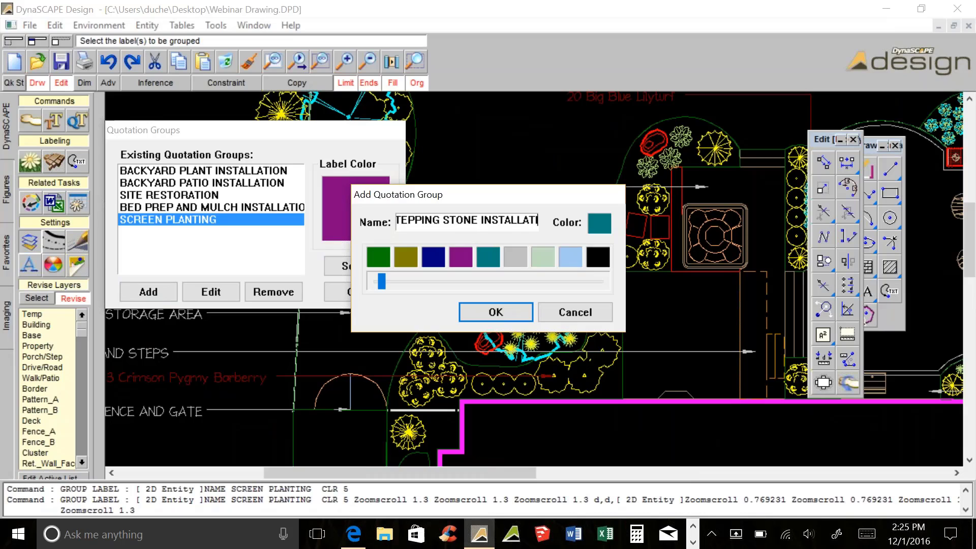
type("ON")
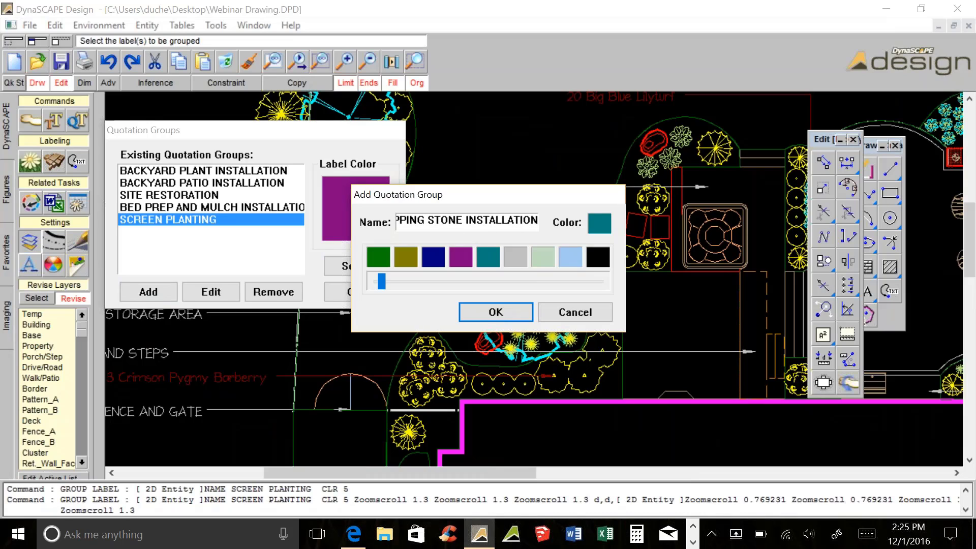
left_click(486, 318)
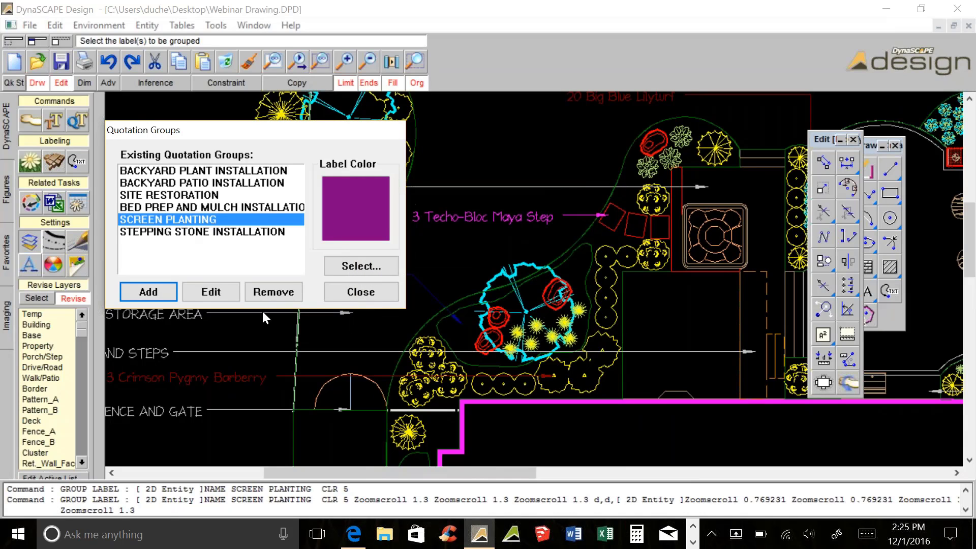
- Assign the "3 Techo-Bloc Maya Step" label to the STEPPING STONE INSTALLATION quotation group
scroll(592, 267, "down", 3)
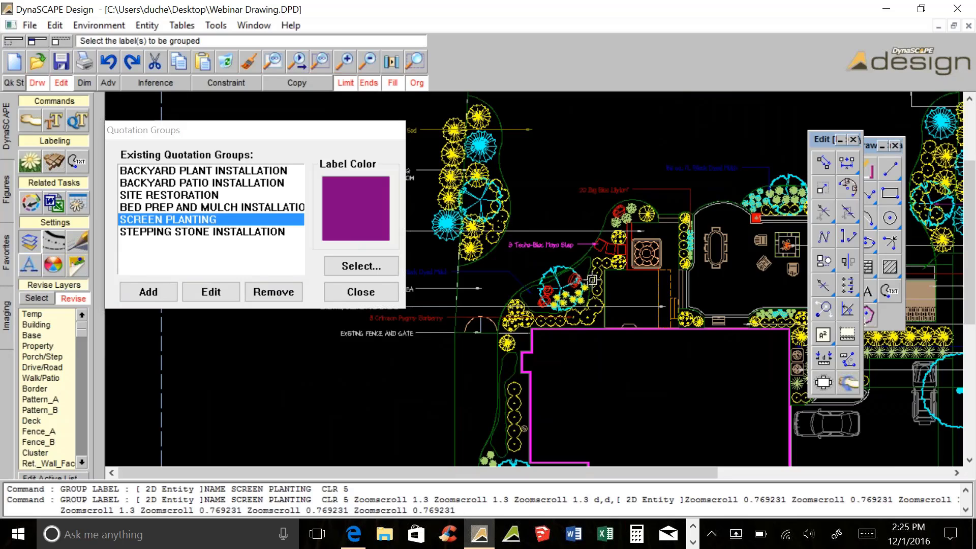
left_click(203, 233)
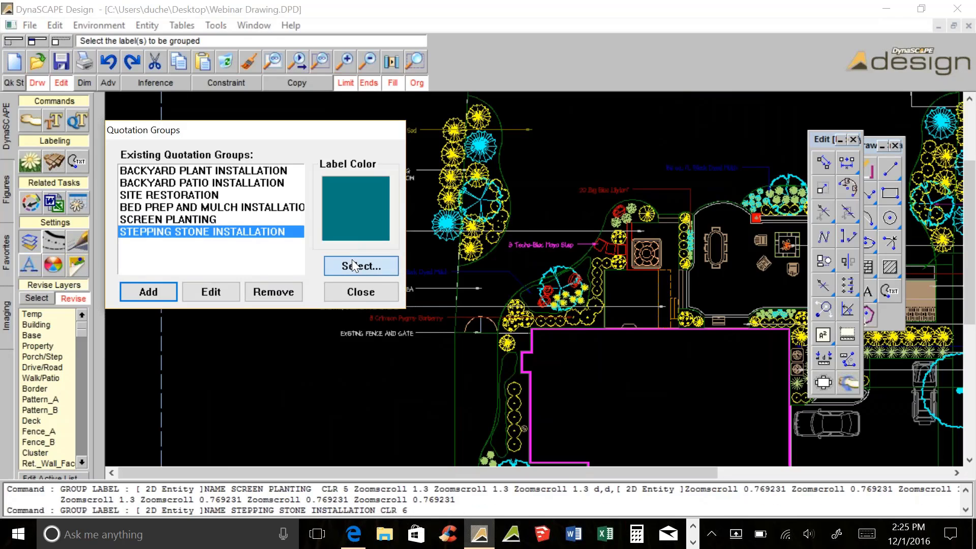
scroll(547, 233, "up", 3)
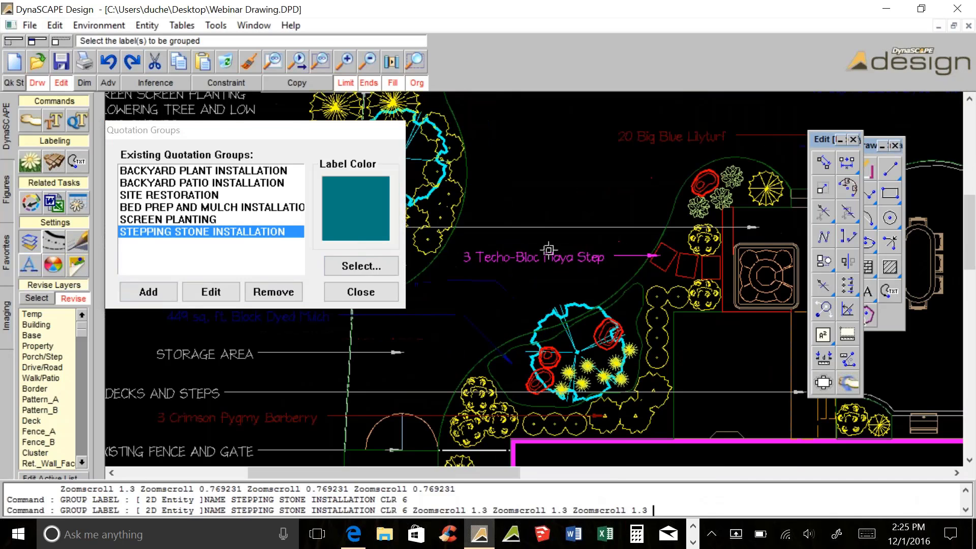
left_click(548, 250)
scroll(548, 250, "down", 1)
scroll(586, 257, "down", 1)
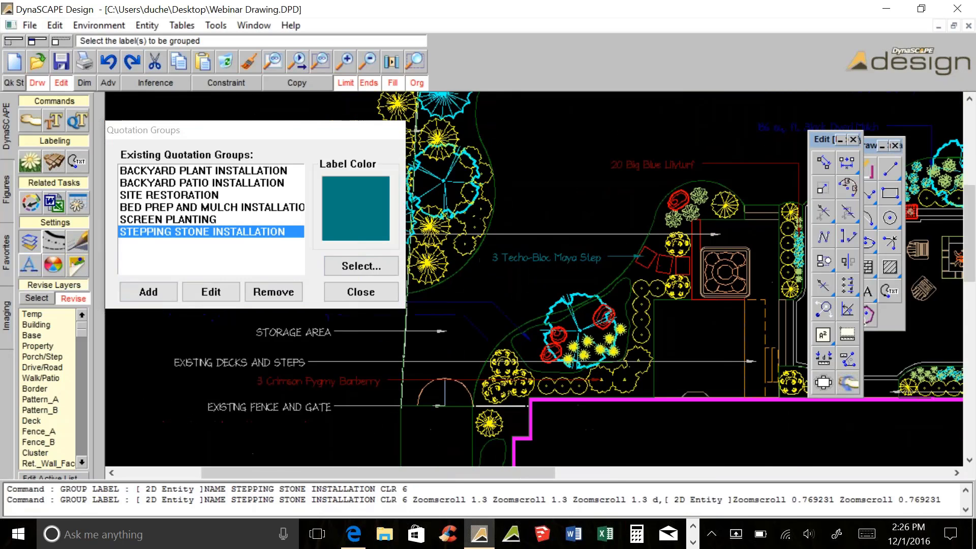
- Check the grouped labels across the drawing, and save the drawing after closing the quotation groups dialog
scroll(589, 257, "down", 3)
scroll(588, 257, "down", 2)
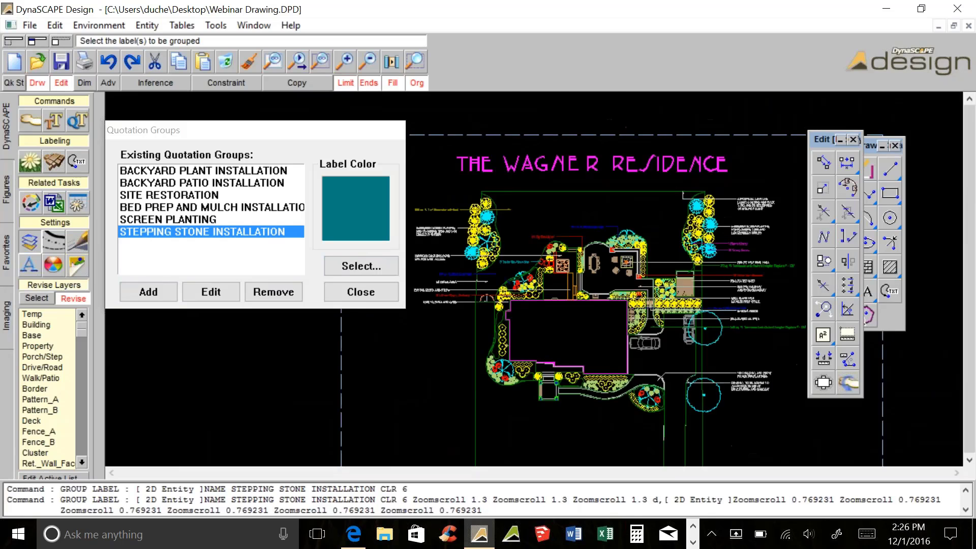
scroll(589, 257, "up", 3)
scroll(755, 289, "up", 1)
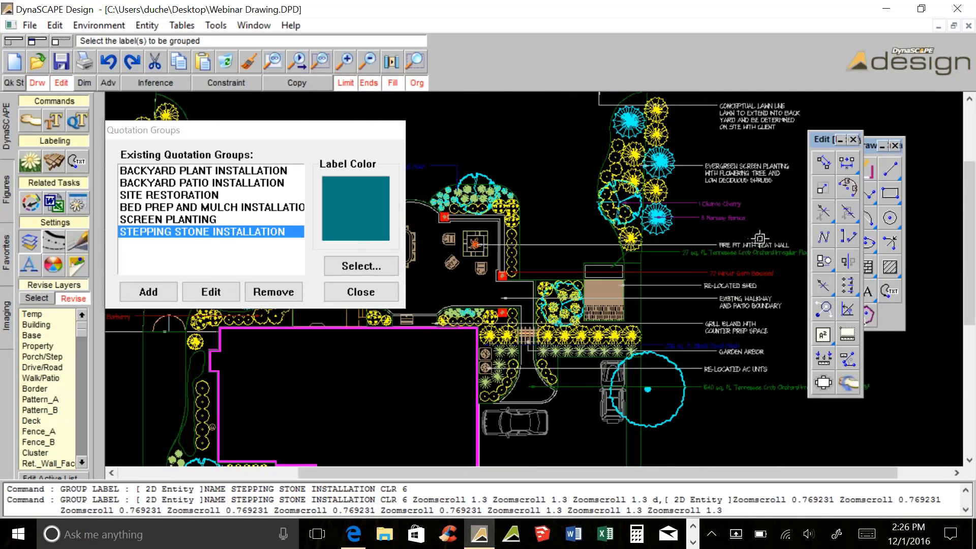
mouse_move(740, 360)
middle_mouse_down()
mouse_move(670, 333)
mouse_move(778, 195)
middle_mouse_up()
middle_click_drag(581, 172, 918, 230)
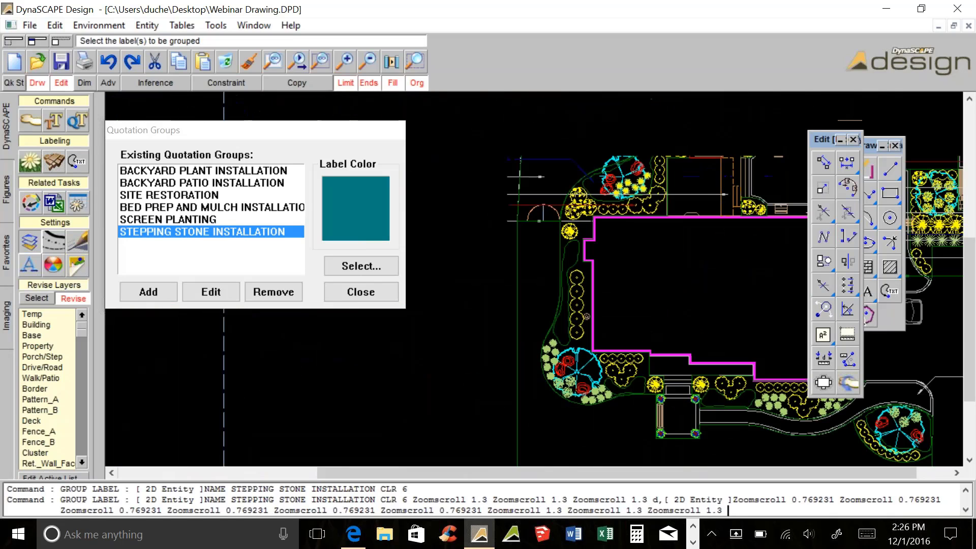
middle_click_drag(539, 199, 539, 412)
left_click(342, 294)
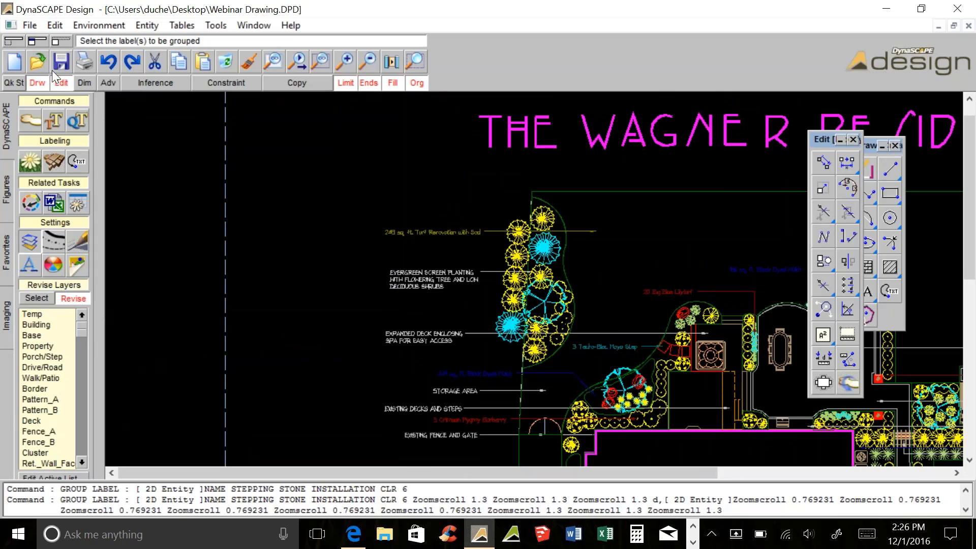
left_click(57, 64)
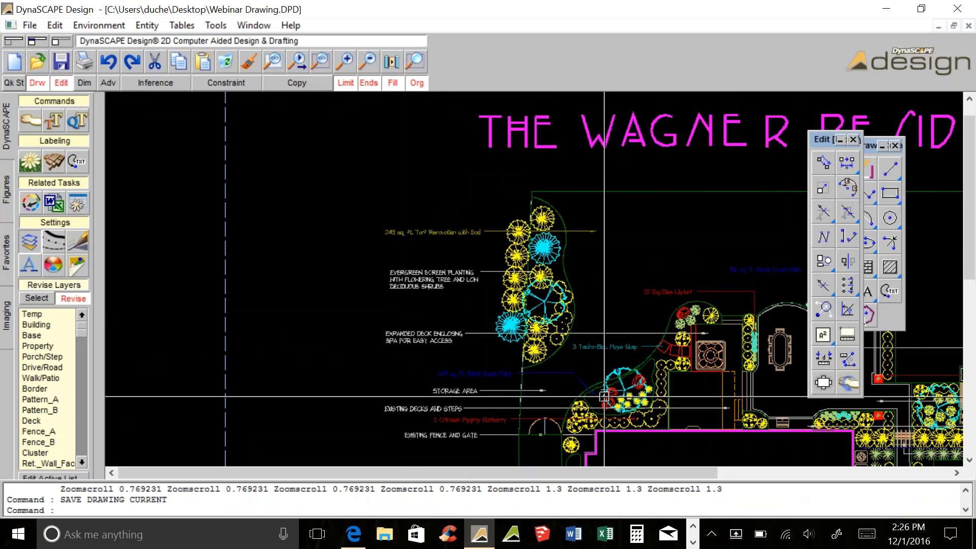
- Export the drawing to the Desktop as a DynaSCAPE Manage export file named "Wagner Backyard DMX"
scroll(388, 293, "down", 2)
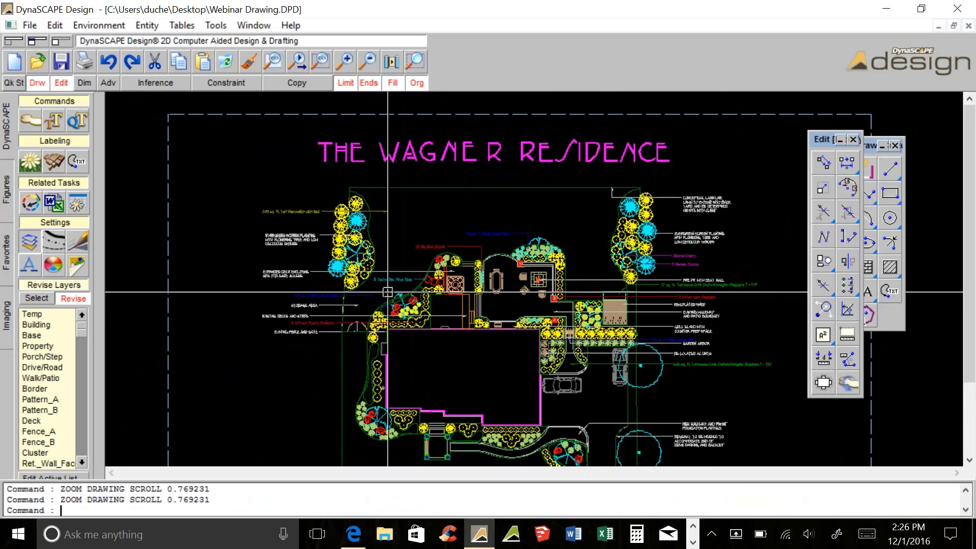
left_click(30, 25)
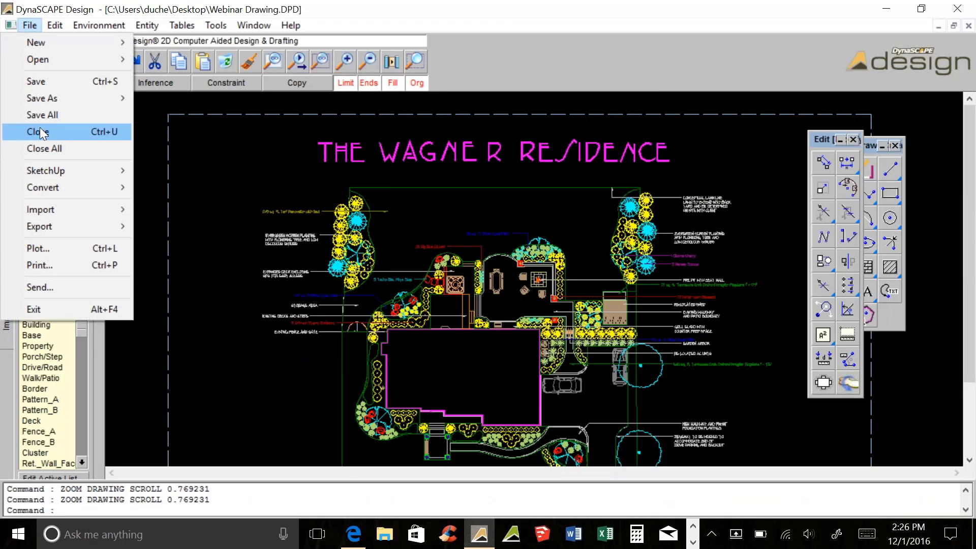
mouse_move(33, 226)
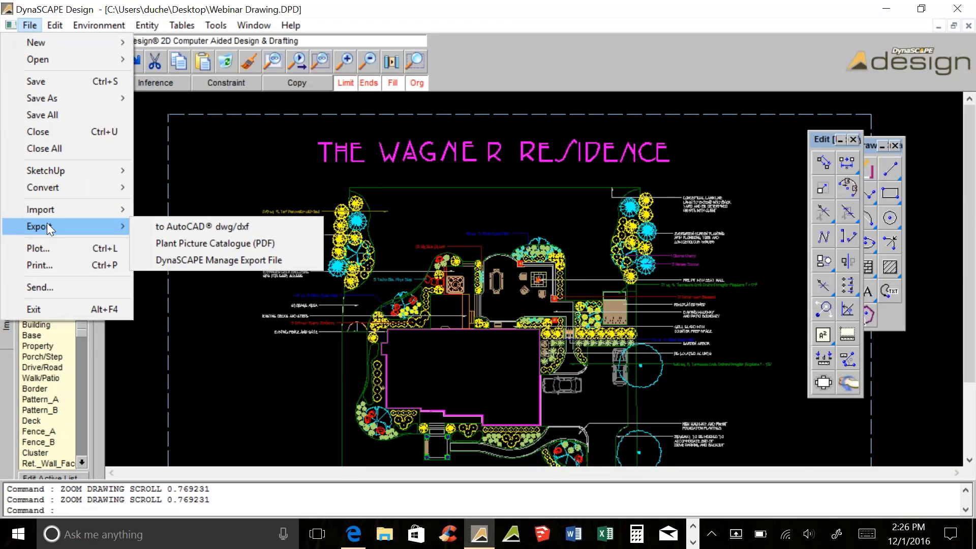
left_click(272, 262)
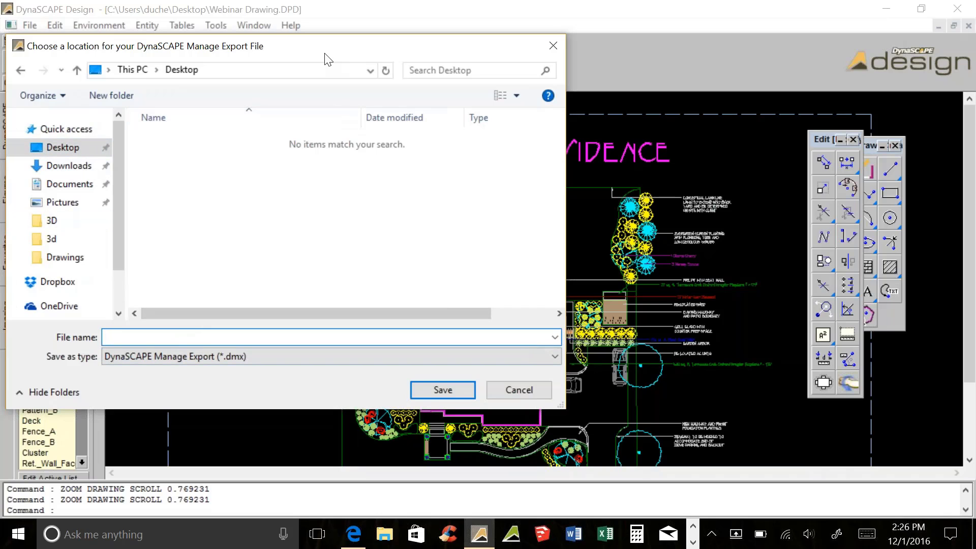
left_click_drag(328, 59, 470, 109)
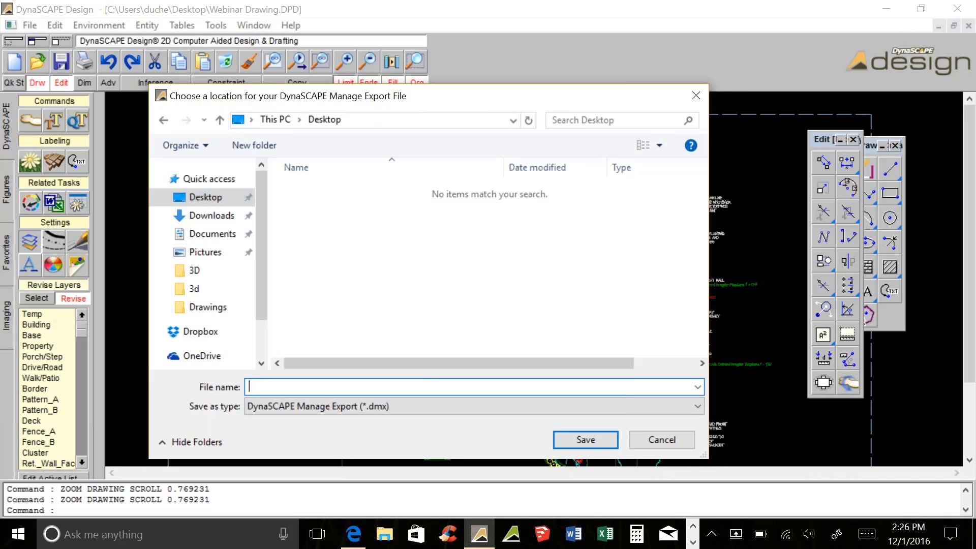
left_click_drag(506, 96, 506, 119)
type("wAGNER")
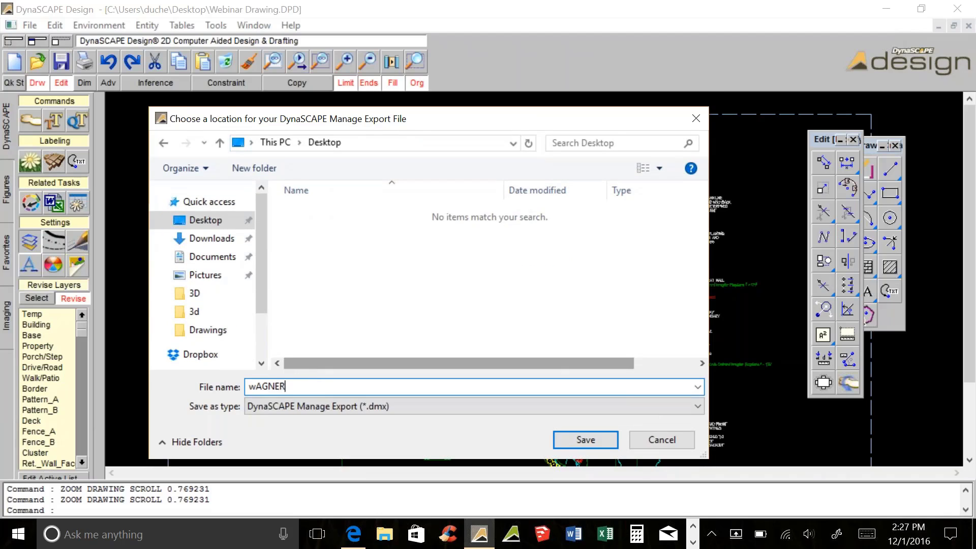
key("BackSpace")
key("BackSpace")
key("BackSpace")
key("BackSpace")
key("BackSpace")
key("BackSpace")
type("Wagner Bakc")
key("BackSpace")
key("BackSpace")
type("ckyard DMX")
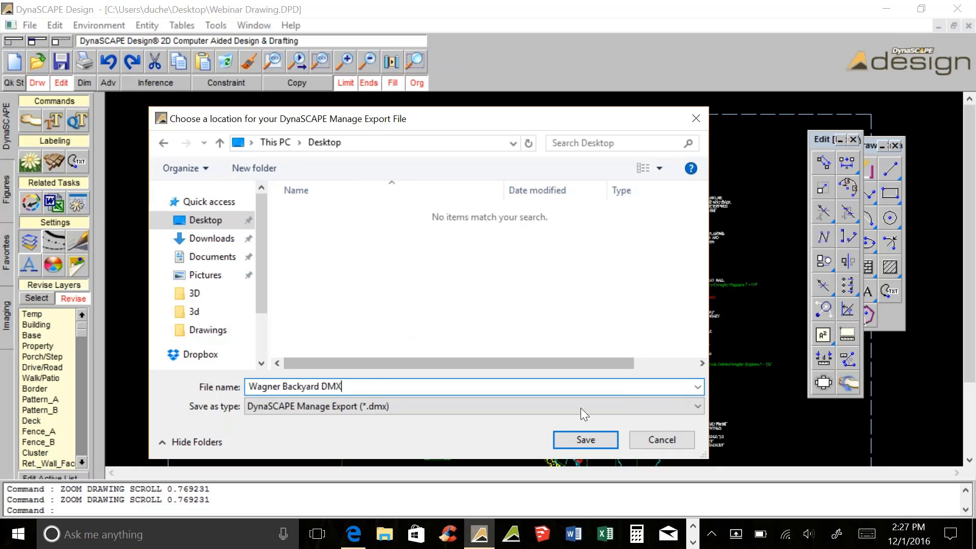
left_click(586, 446)
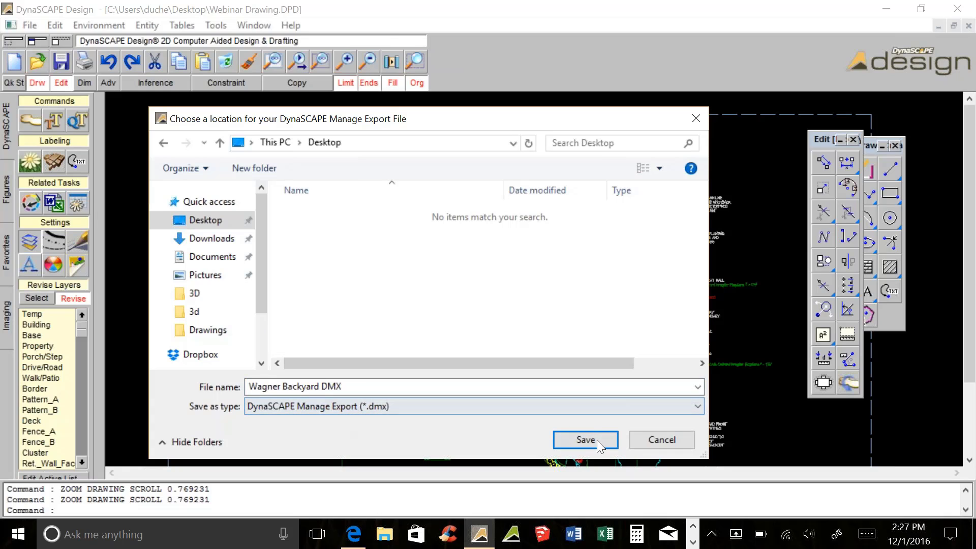
left_click(588, 440)
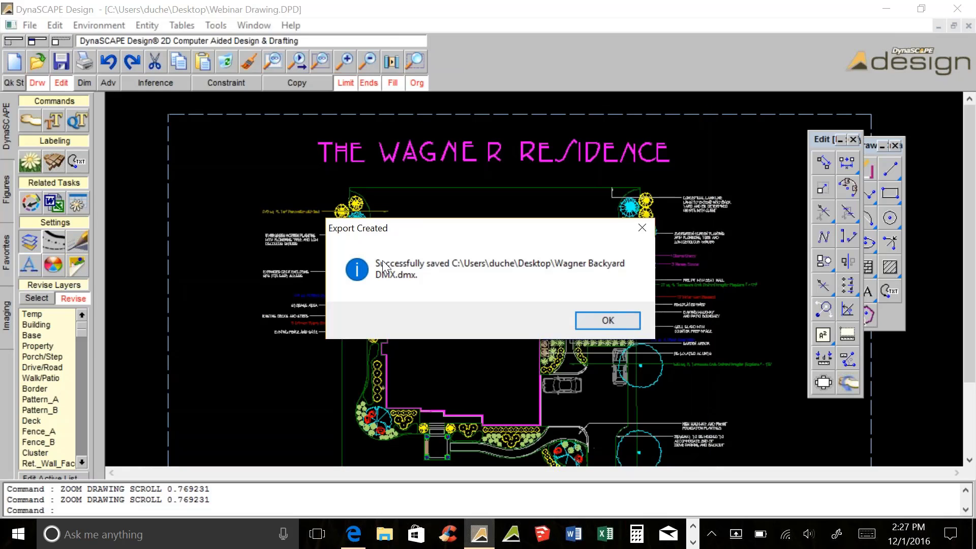
left_click(602, 324)
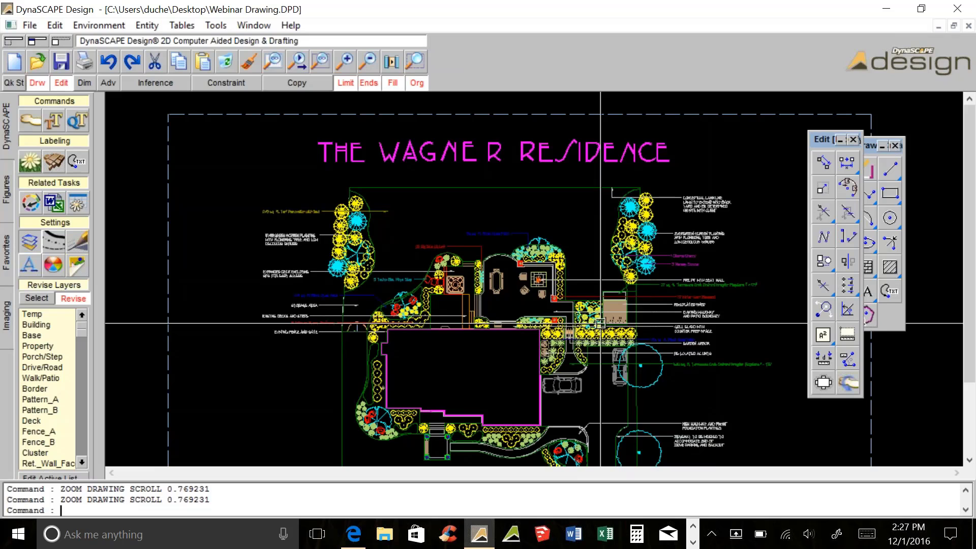
- Switch to the Outdoor Living Space estimate in DynaSCAPE Manage360 in the Edge browser
left_click(355, 538)
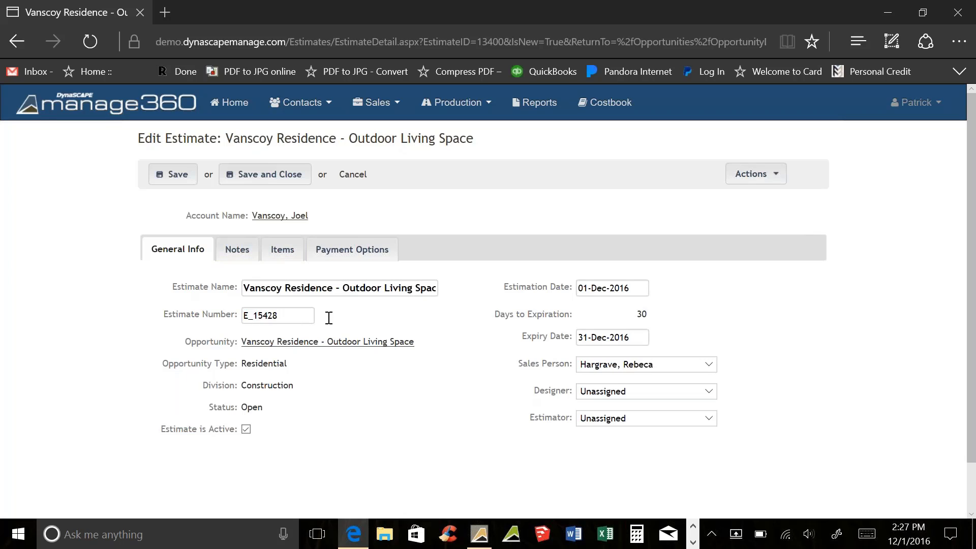
- Try assigning a designer and an estimator to the estimate
left_click(587, 397)
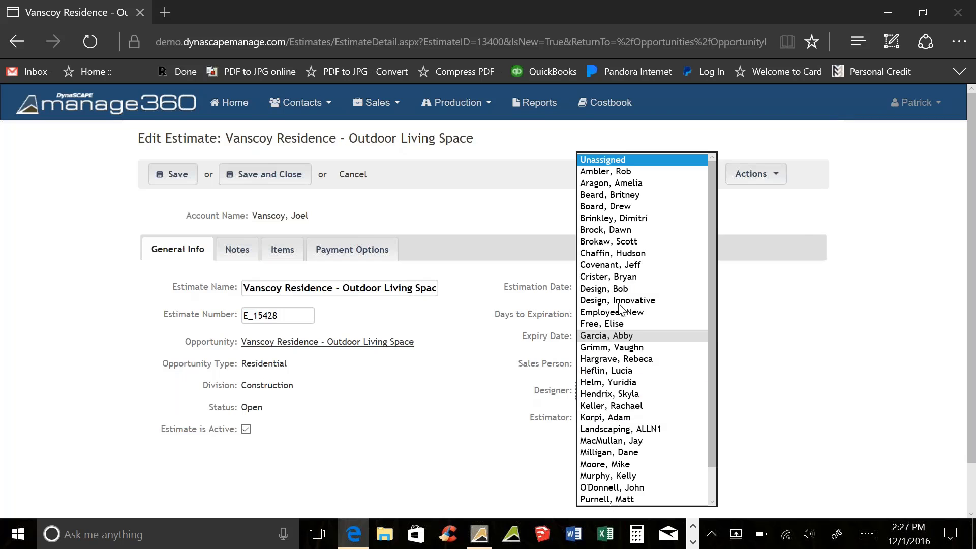
left_click(623, 231)
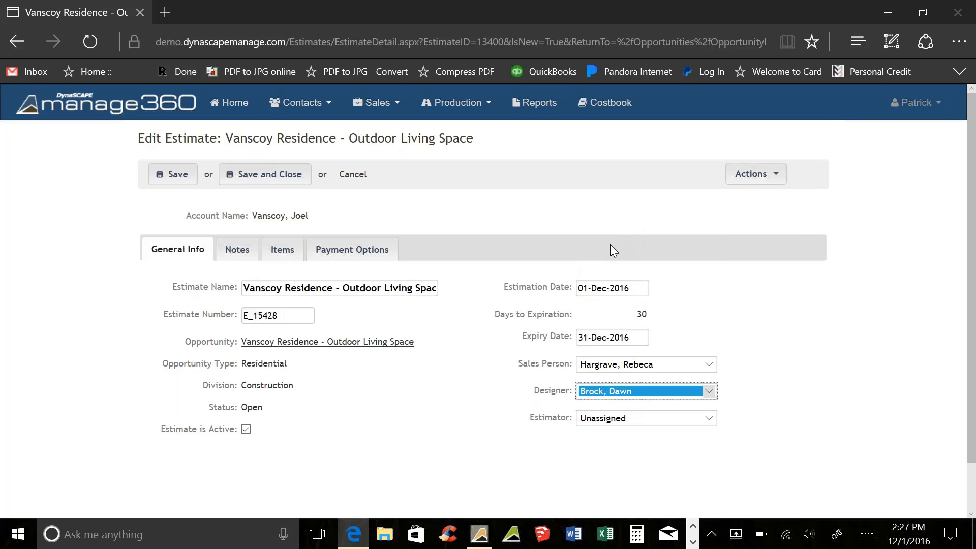
left_click(611, 387)
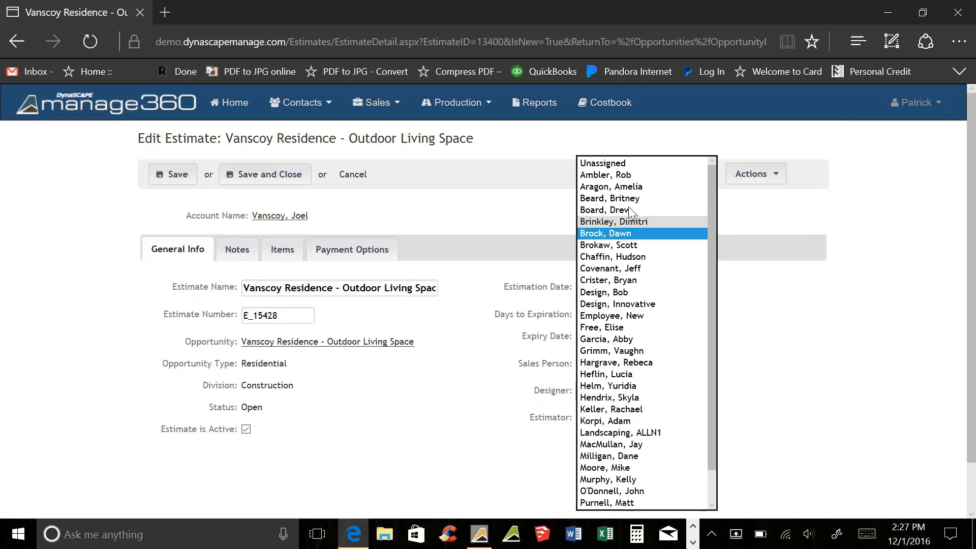
left_click(621, 154)
left_click(611, 417)
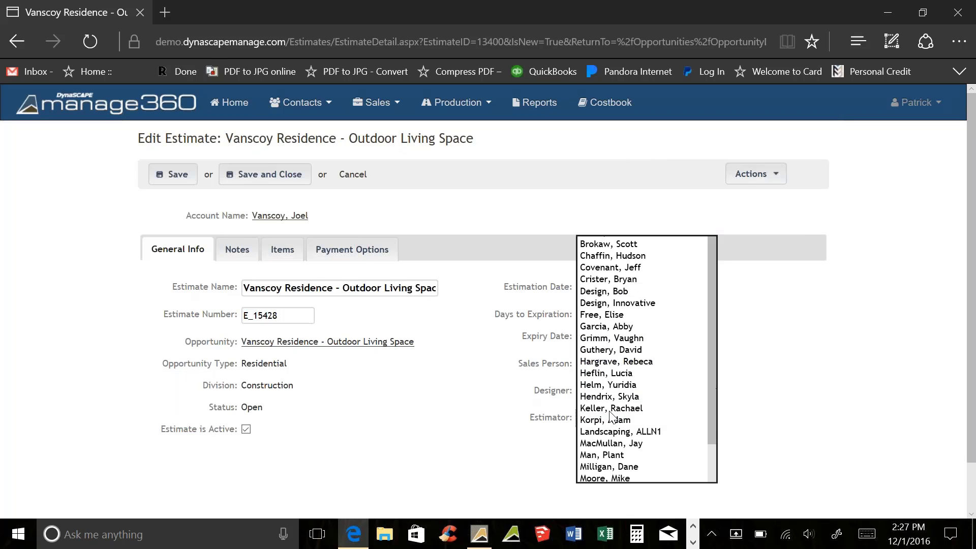
left_click(774, 371)
- Search the plants available for the estimate's items for "boxwood" and leave without adding any item
left_click(275, 254)
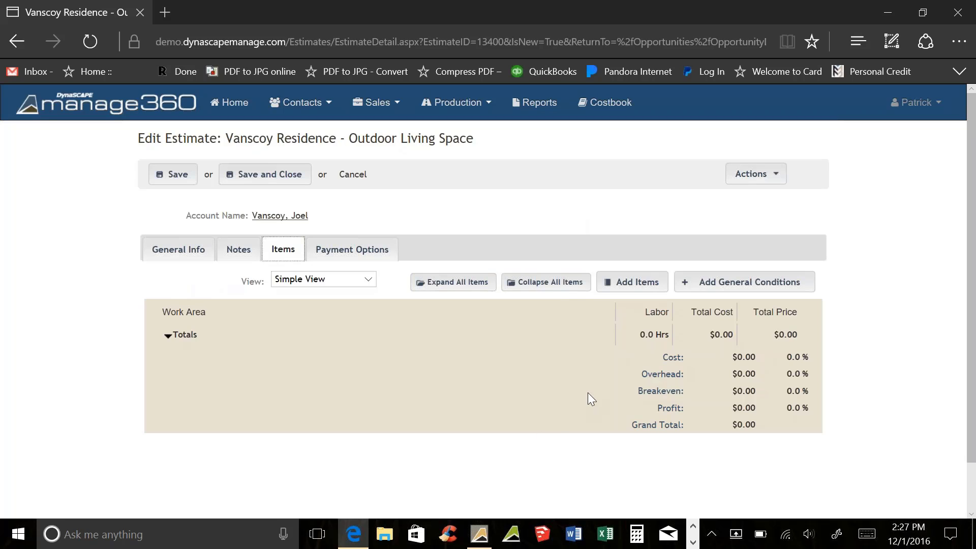
left_click(635, 284)
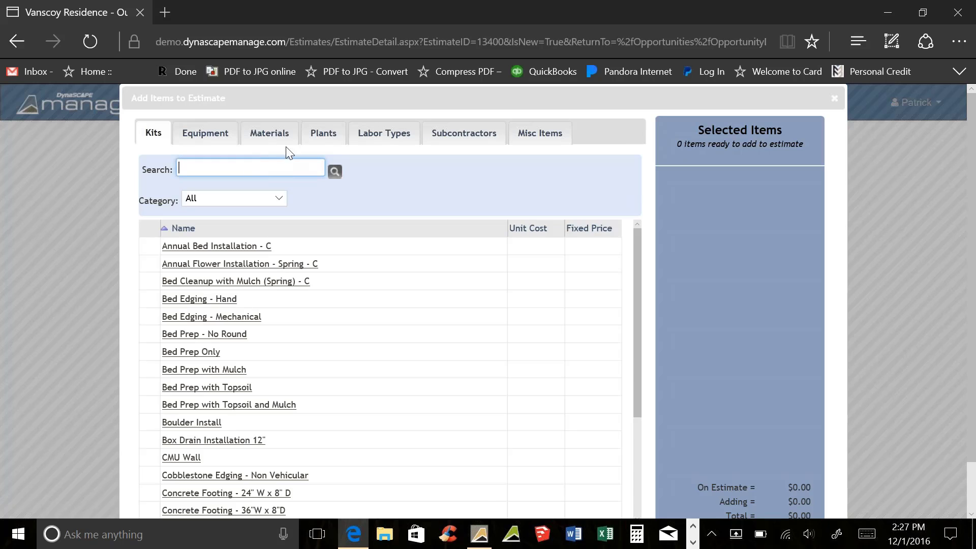
left_click(323, 133)
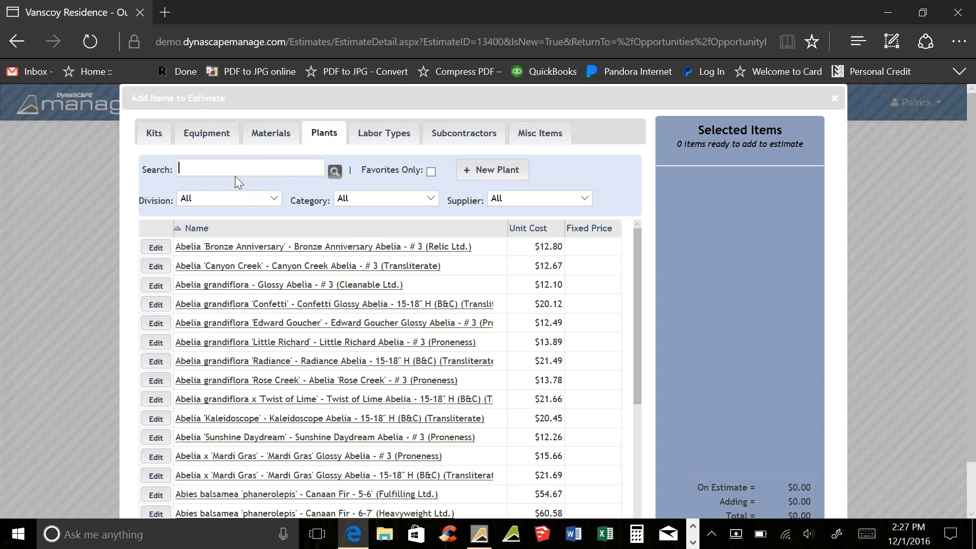
type("boxwood")
key("Return")
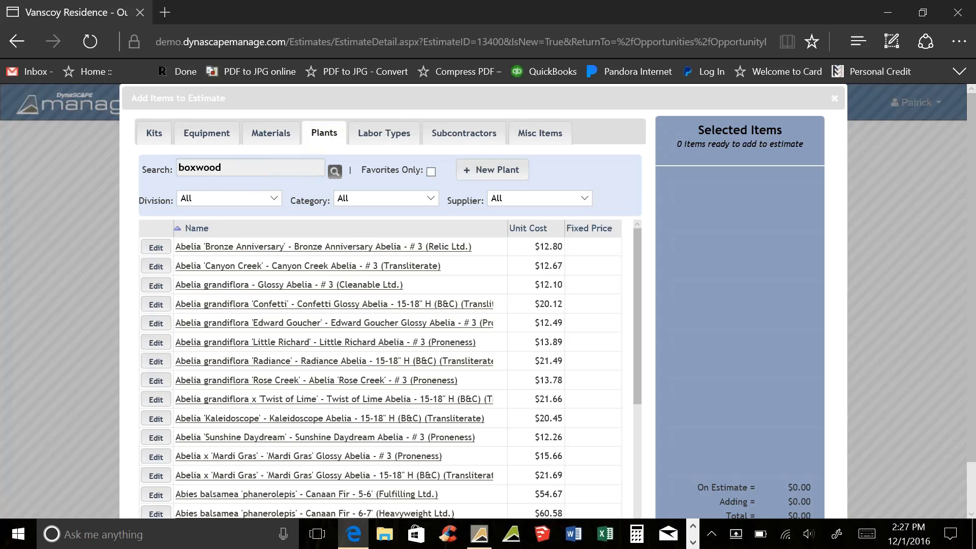
left_click(838, 97)
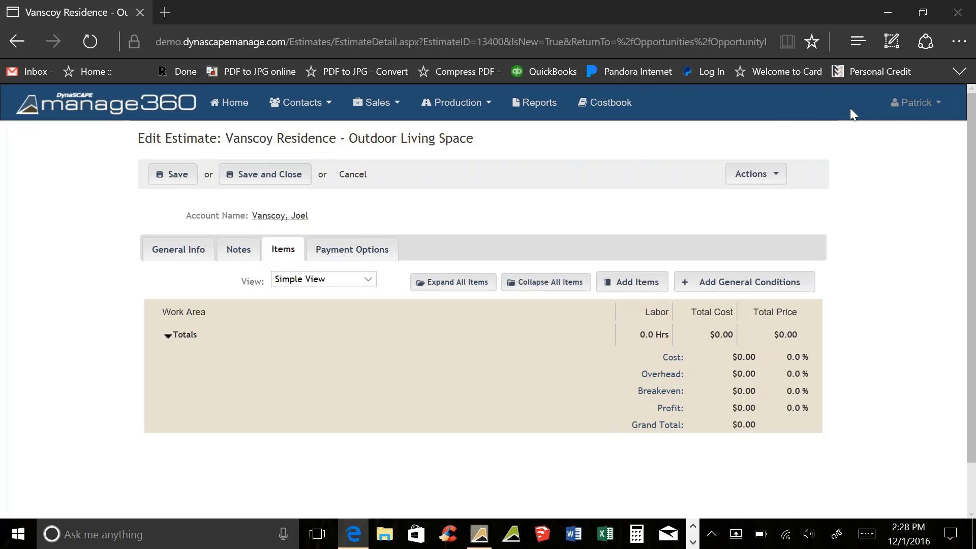
- Start the DynaSCAPE Design import for the estimate, always allowing pop-ups from demo.dynascapemanage.com
left_click(777, 177)
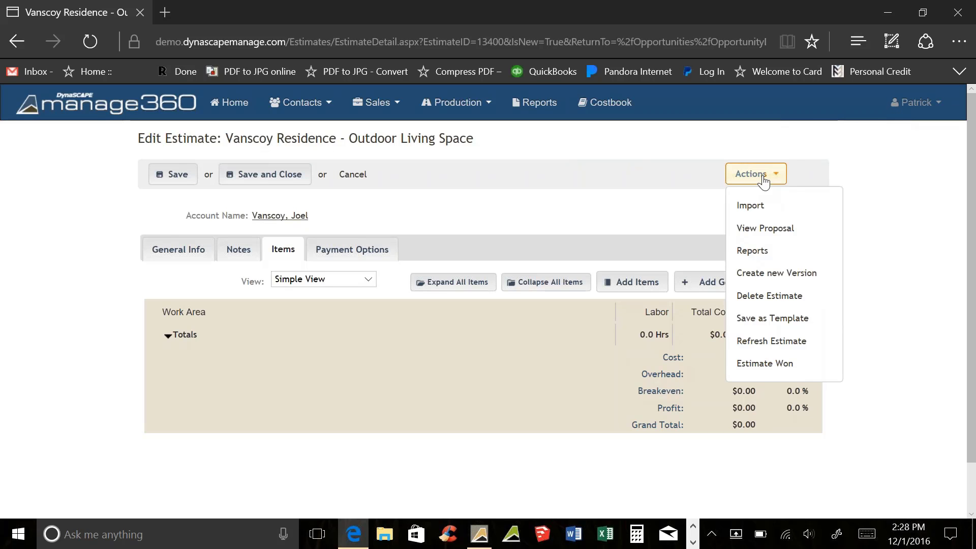
left_click(750, 206)
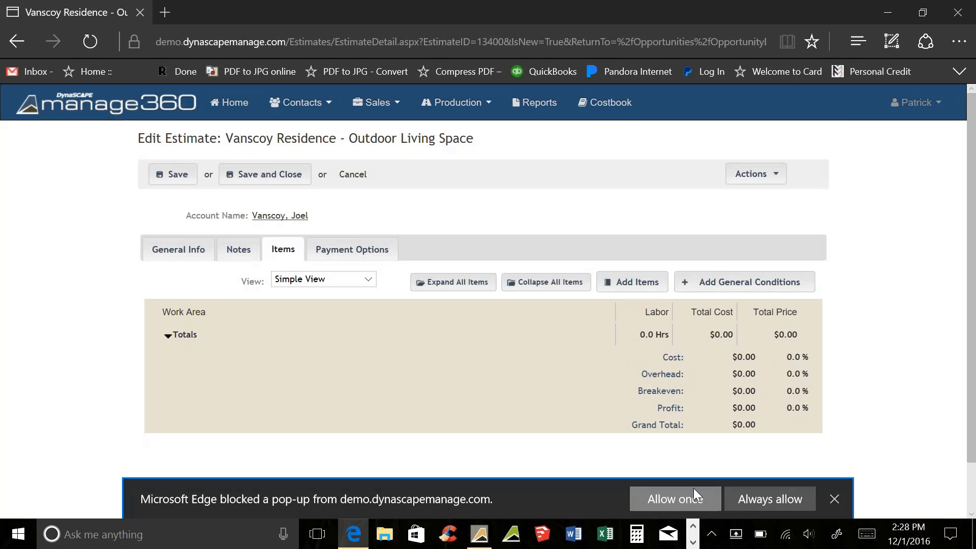
left_click(755, 494)
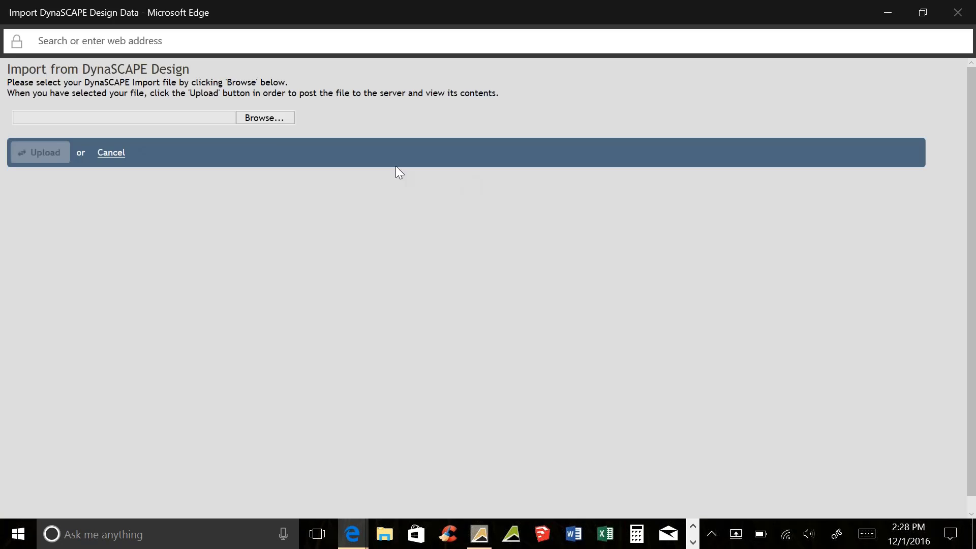
- Choose "Wagner Backyard DMX.dmx" from the Desktop as the import file and upload it
left_click(258, 121)
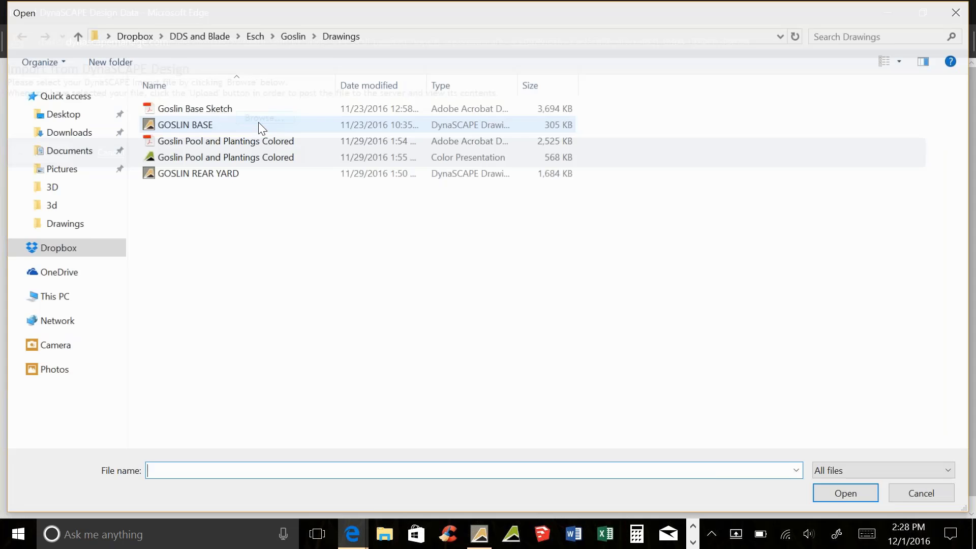
left_click(61, 114)
left_click(194, 125)
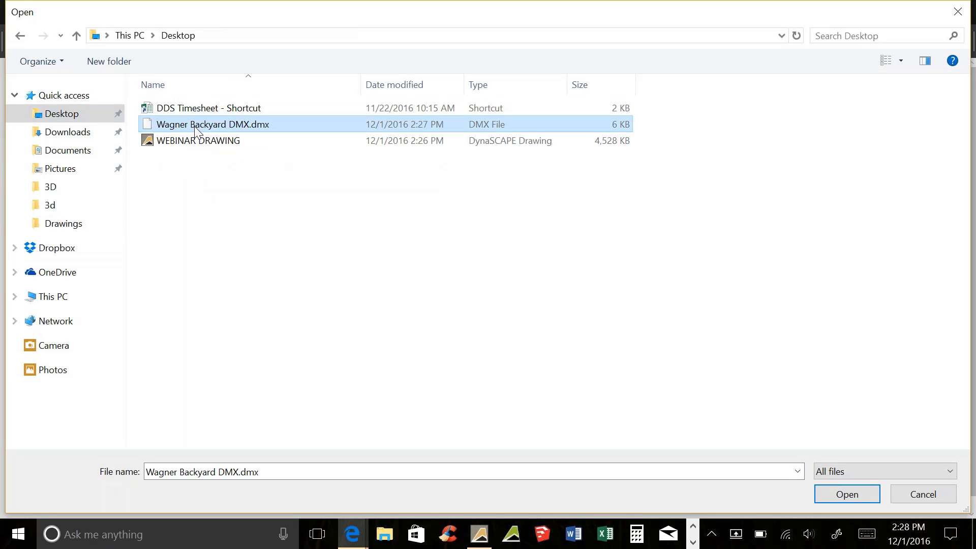
left_click(847, 494)
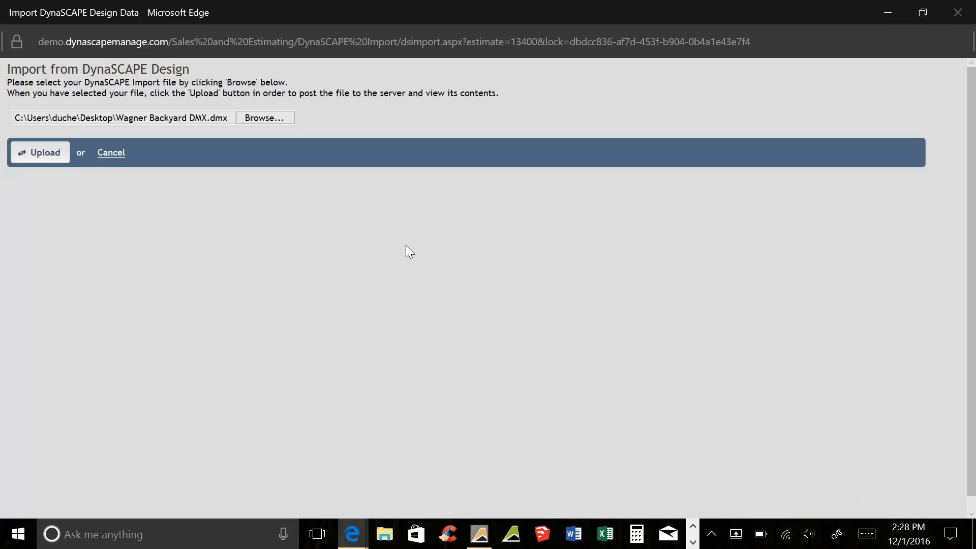
left_click(47, 155)
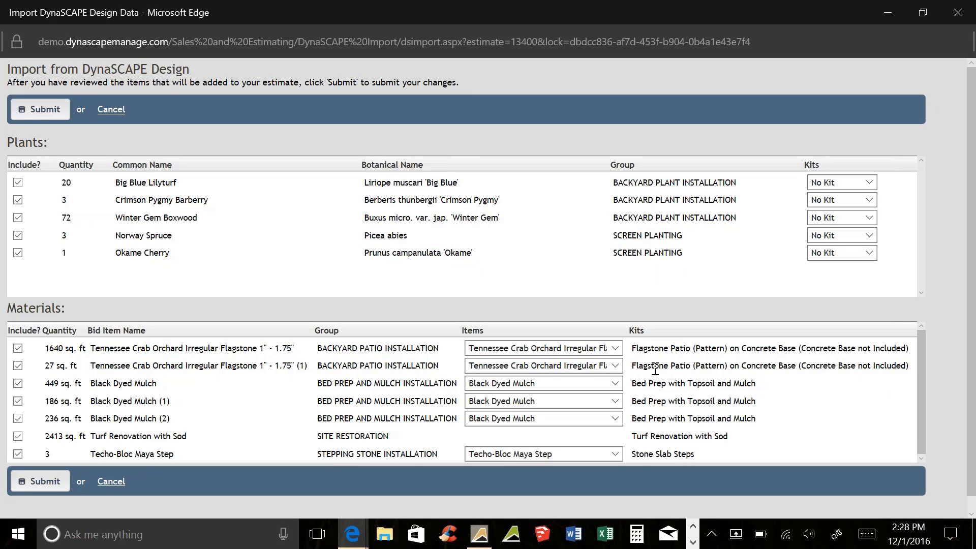
- Review the alternative flagstone items for the 1640 sq. ft patio material and keep Tennessee Crab Orchard Irregular Flagstone 1" - 1.75"
scroll(640, 361, "down", 1)
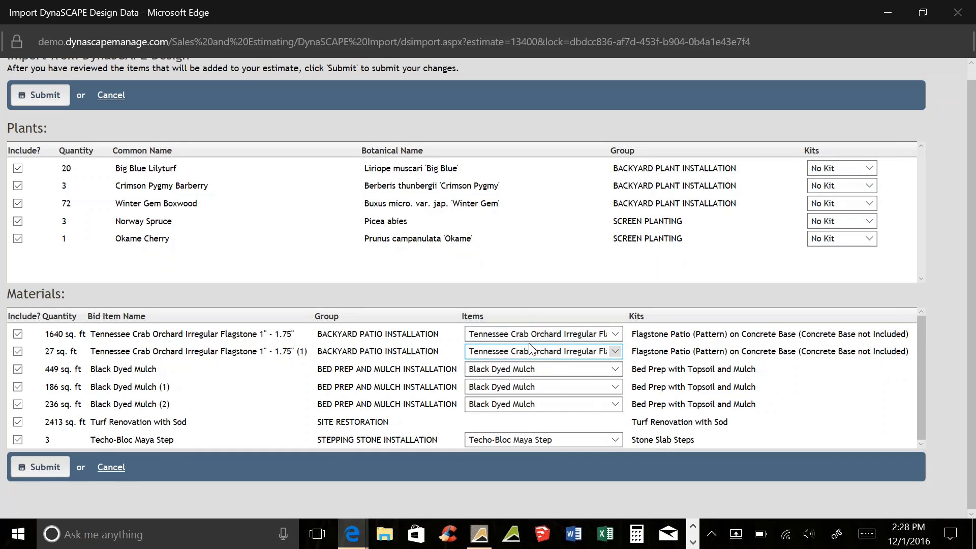
left_click(529, 334)
left_click(532, 336)
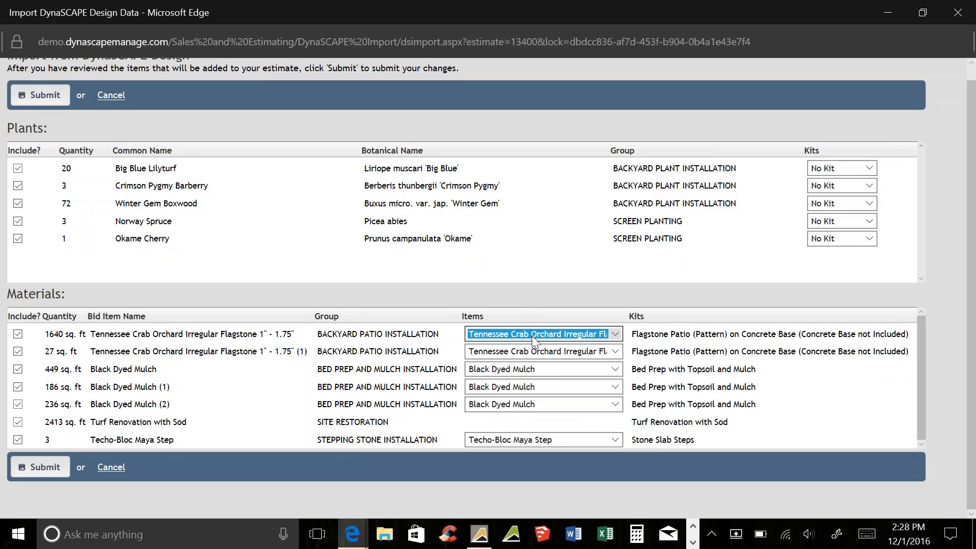
left_click(531, 335)
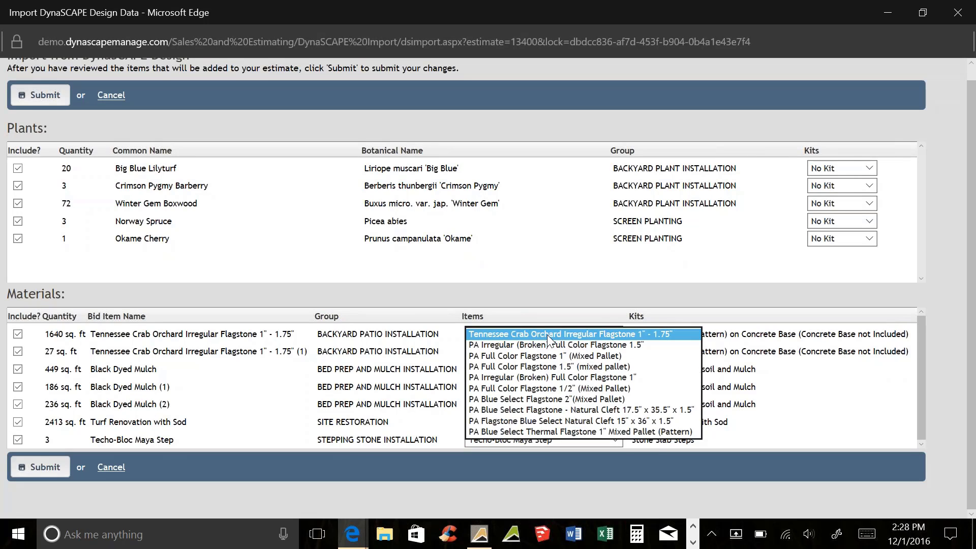
left_click(547, 334)
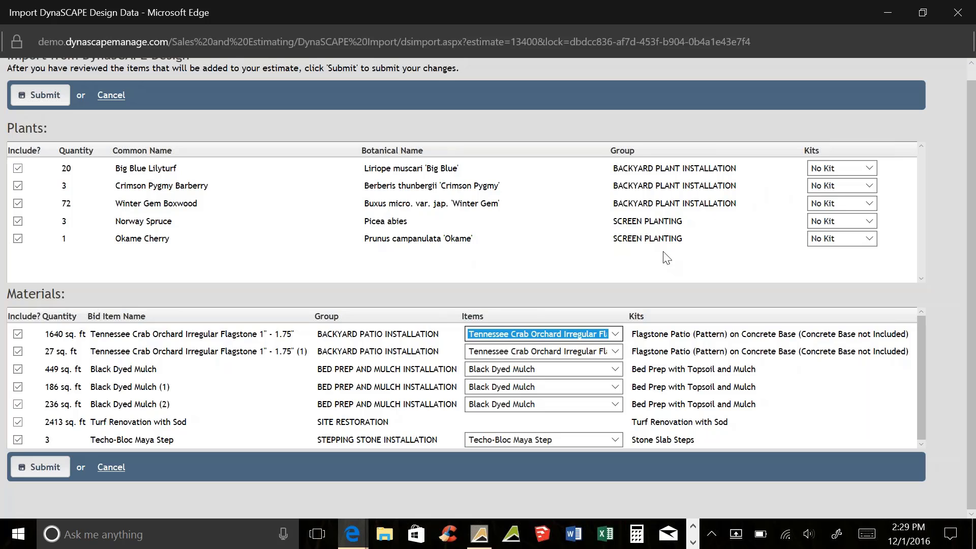
- Submit the reviewed plants and materials to the estimate and open the estimate's items
left_click_drag(44, 451, 50, 473)
left_click(47, 467)
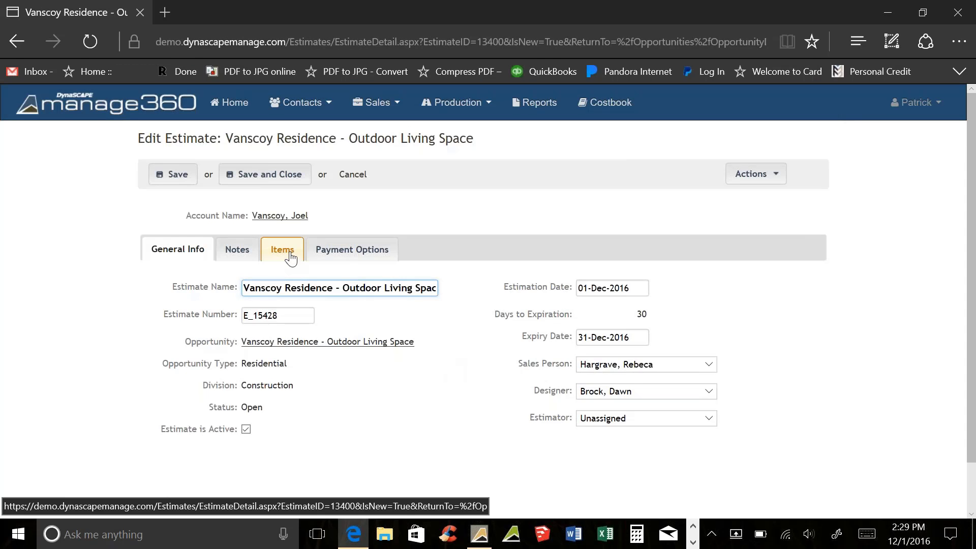
left_click(282, 250)
scroll(327, 342, "down", 2)
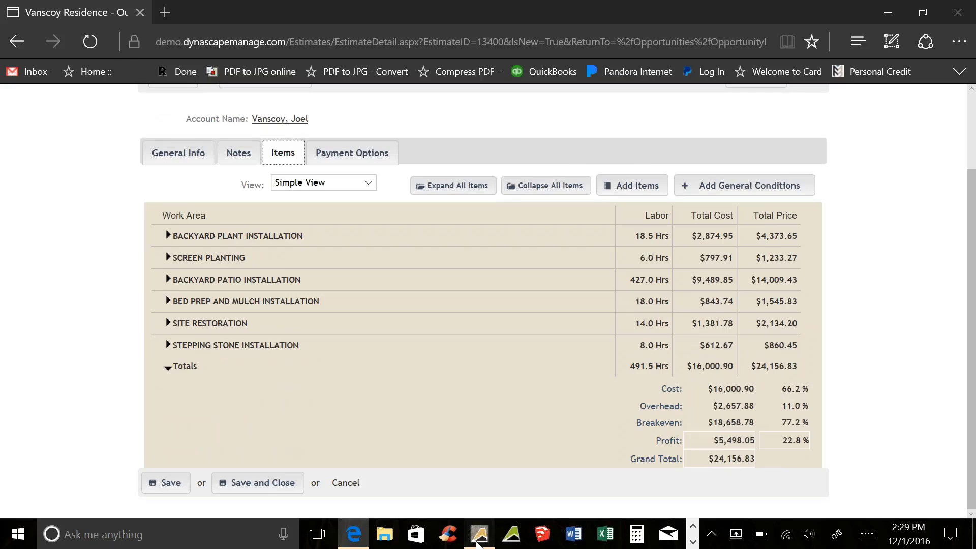
- Switch to DynaSCAPE Design to compare its quotation groups with the estimate's work areas, and return to the estimate
left_click(477, 534)
left_click(22, 204)
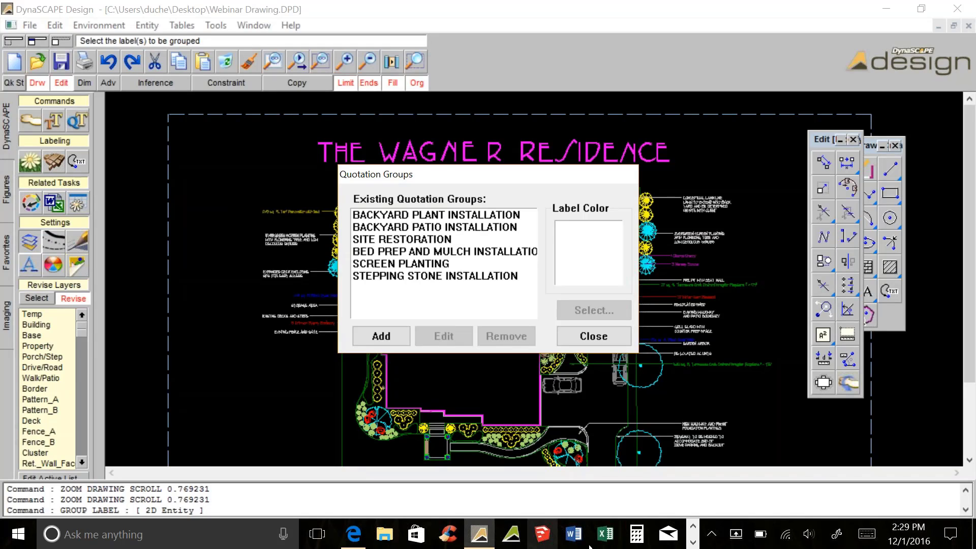
left_click(353, 534)
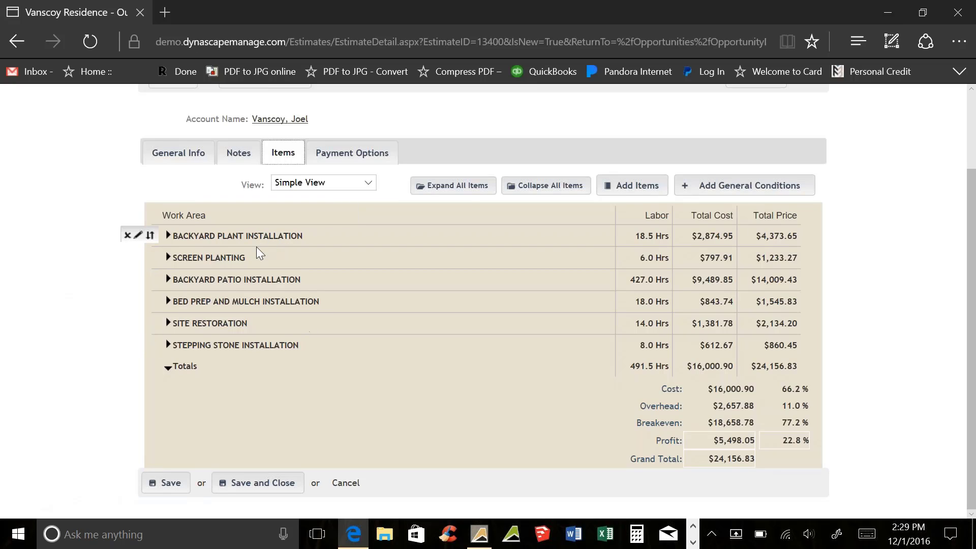
- Expand all of the estimate's items and examine the backyard plant installation labor and the profit totals
left_click(473, 185)
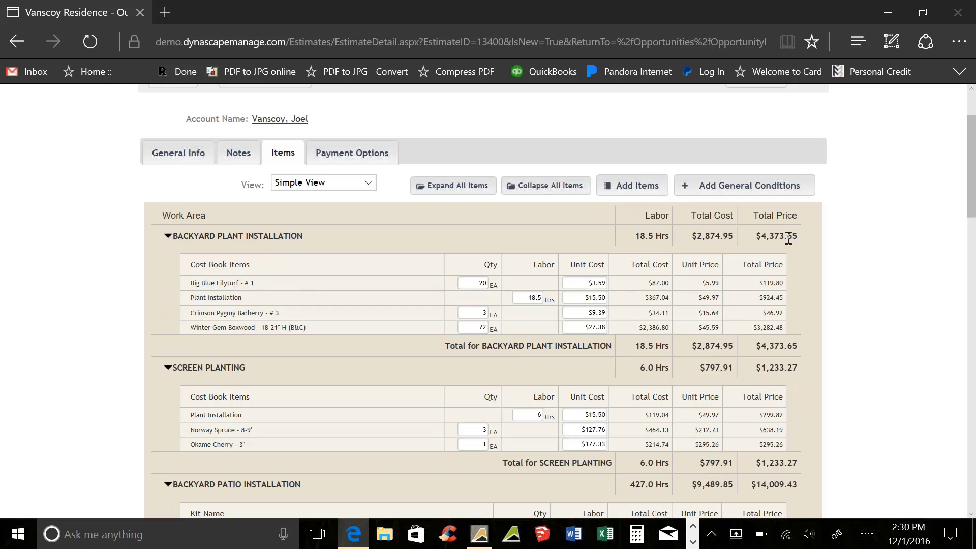
left_click(528, 300)
left_click_drag(527, 300, 555, 299)
left_click(531, 301)
scroll(759, 239, "down", 15)
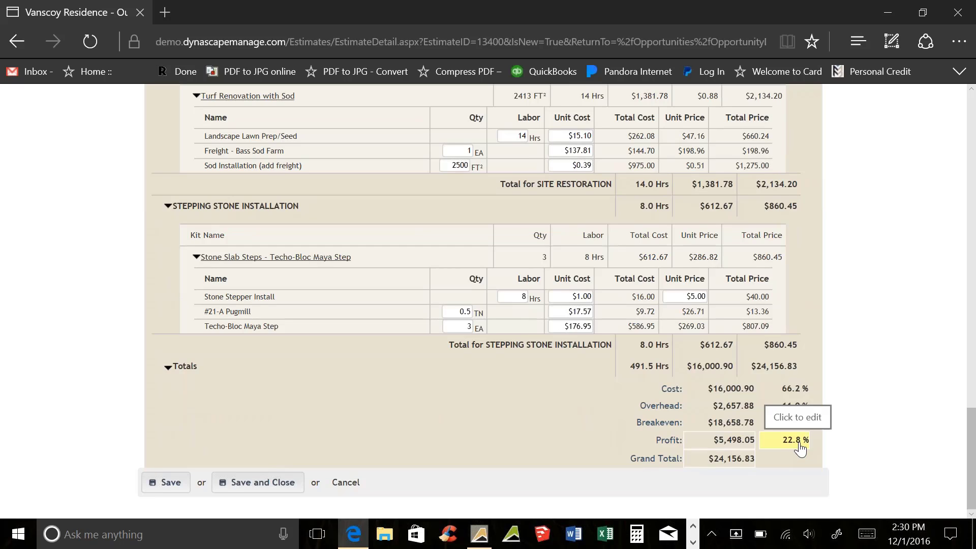
scroll(799, 448, "up", 15)
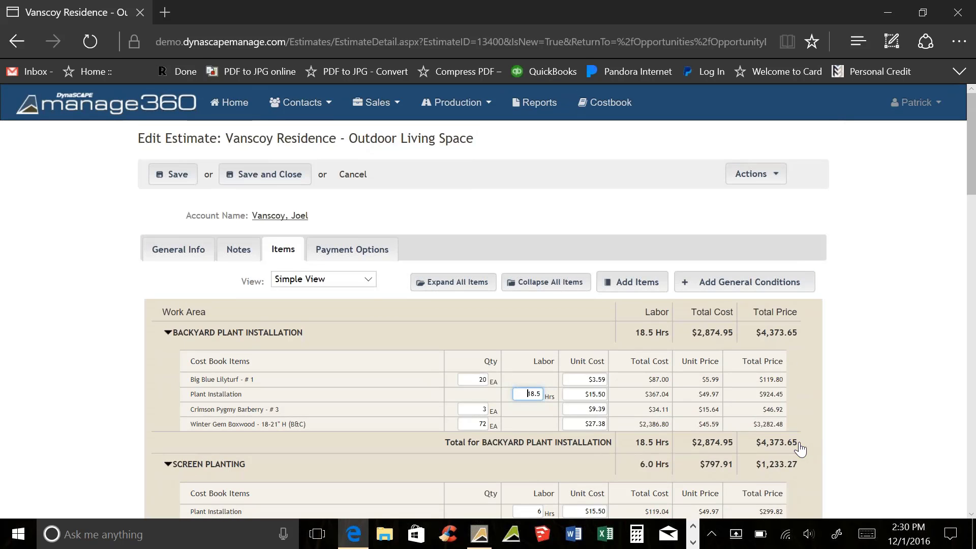
- Examine the labor hours and flagstone quantity in the 1640 sq. ft flagstone patio kit
scroll(800, 449, "down", 1)
scroll(813, 381, "down", 8)
scroll(818, 379, "up", 8)
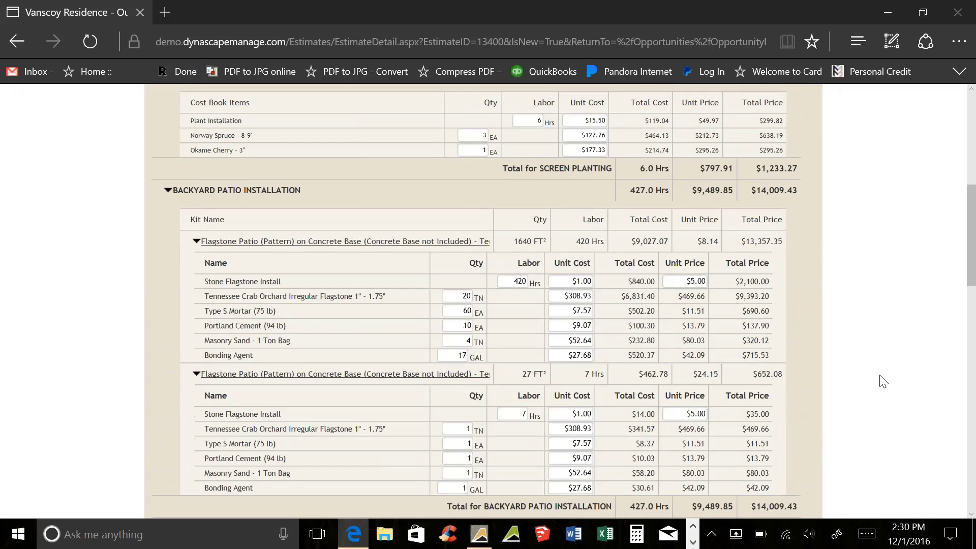
scroll(883, 380, "down", 4)
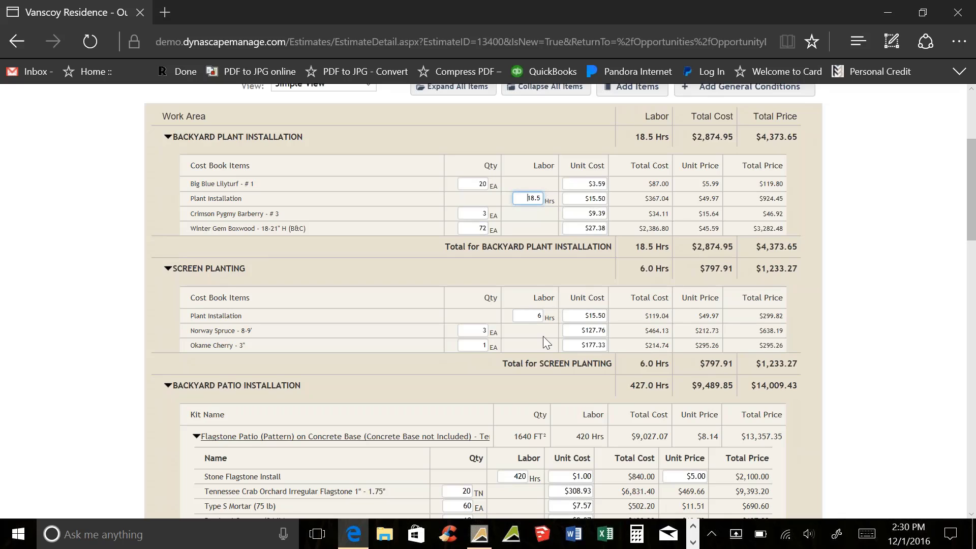
scroll(543, 336, "down", 4)
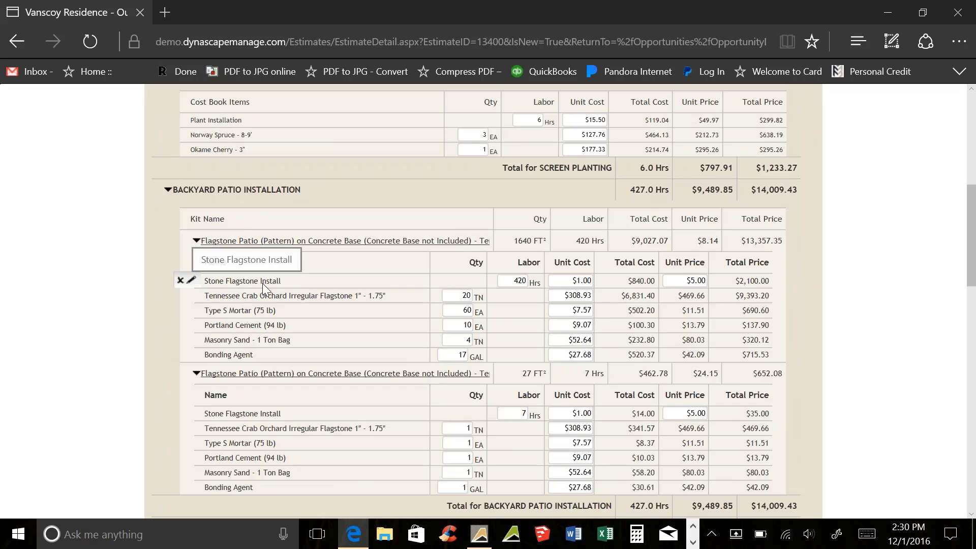
double_click(520, 281)
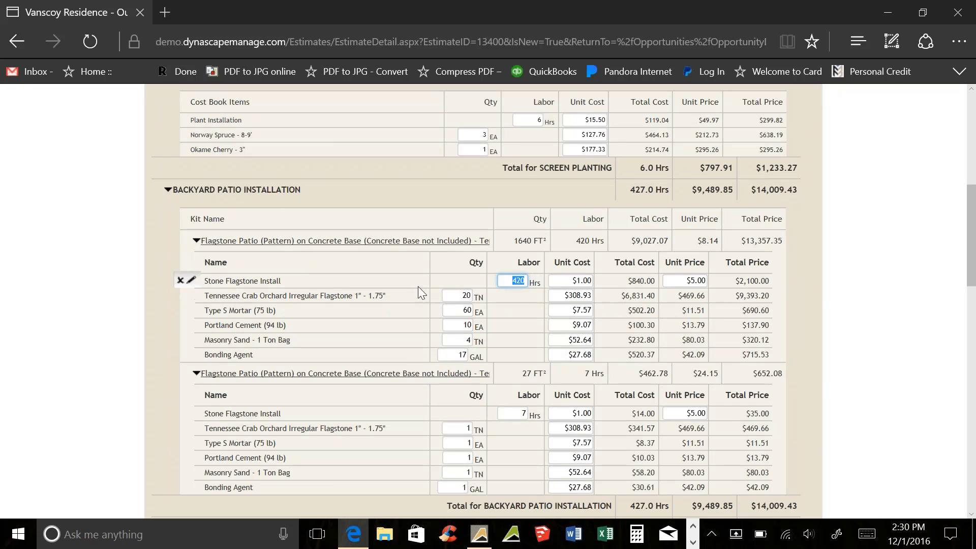
double_click(457, 296)
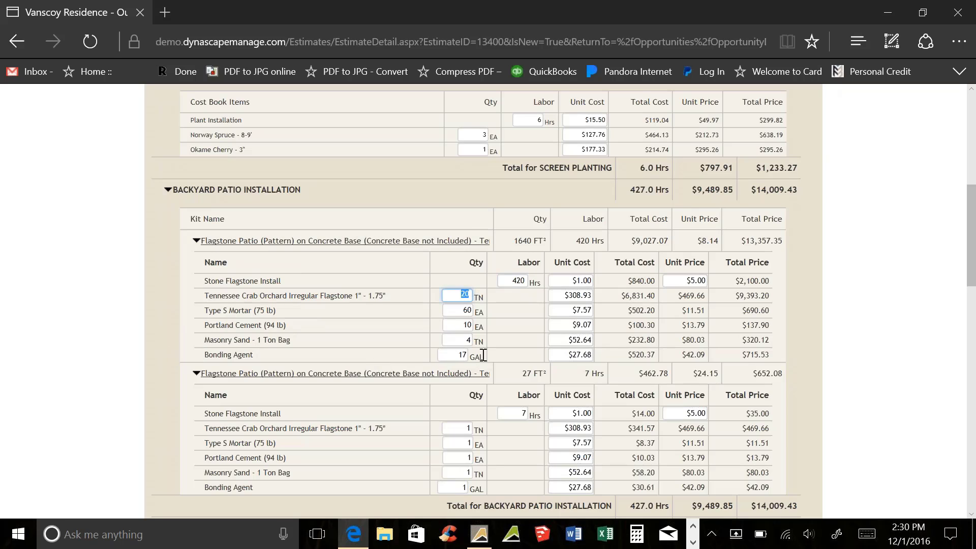
- Compare the contents of the 27 sq. ft flagstone patio kit with the larger patio kit above it
scroll(483, 355, "down", 1)
scroll(483, 354, "down", 3)
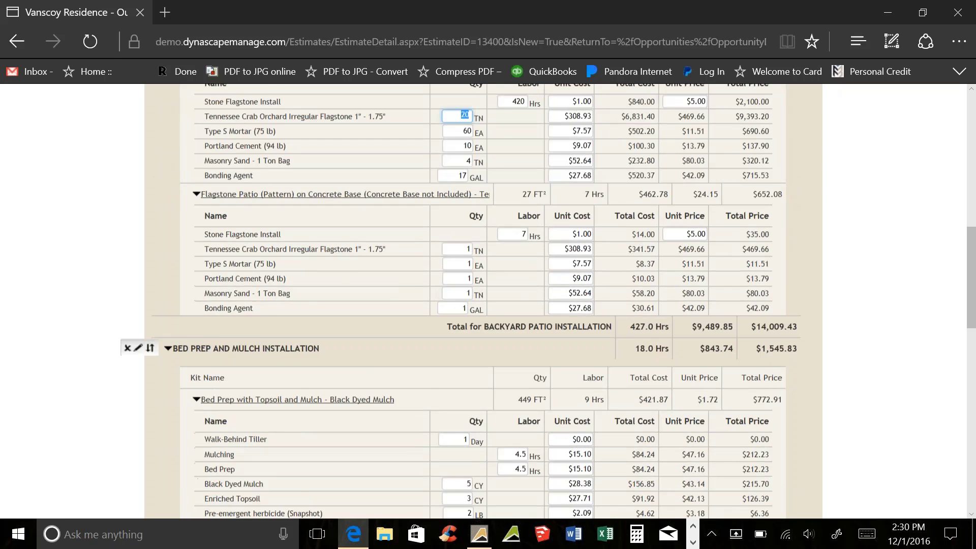
left_click(196, 179)
left_click(196, 178)
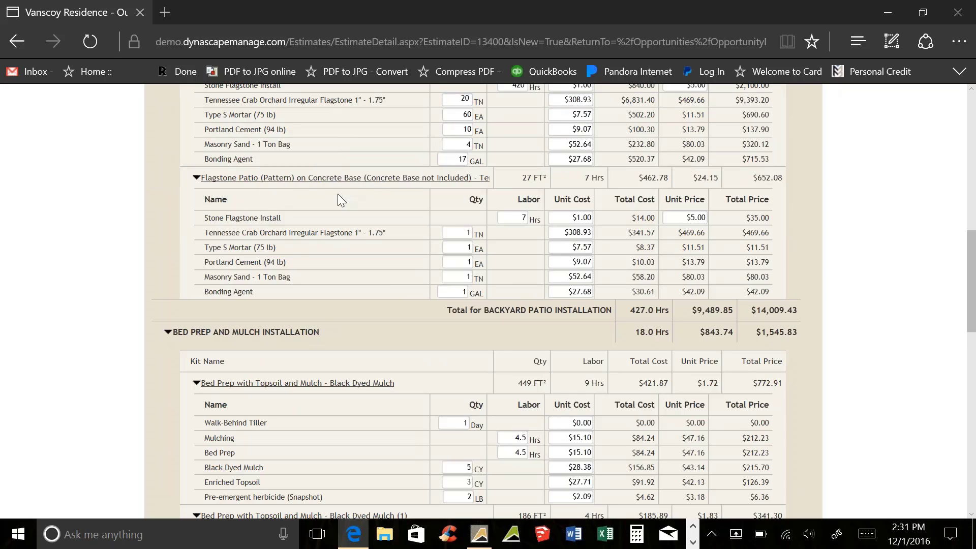
scroll(354, 195, "up", 3)
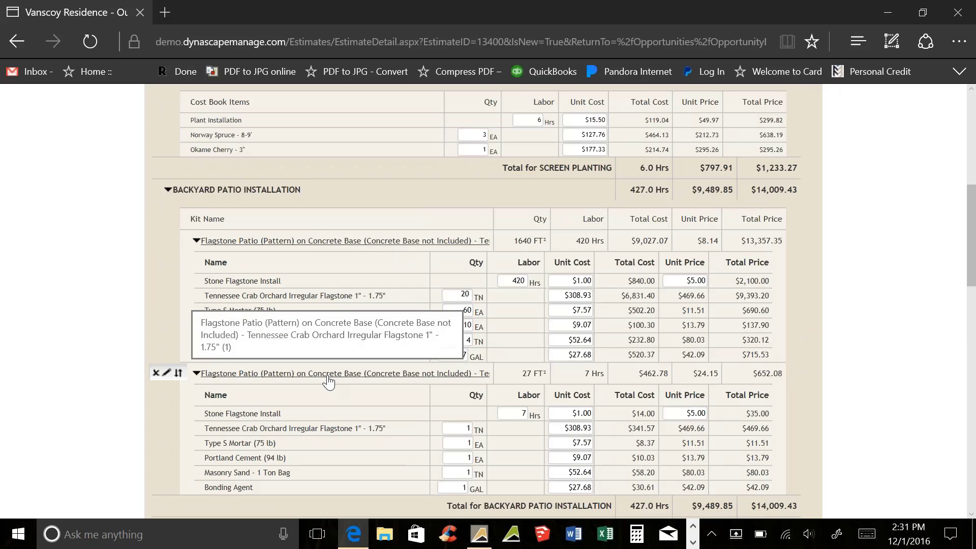
scroll(328, 381, "down", 3)
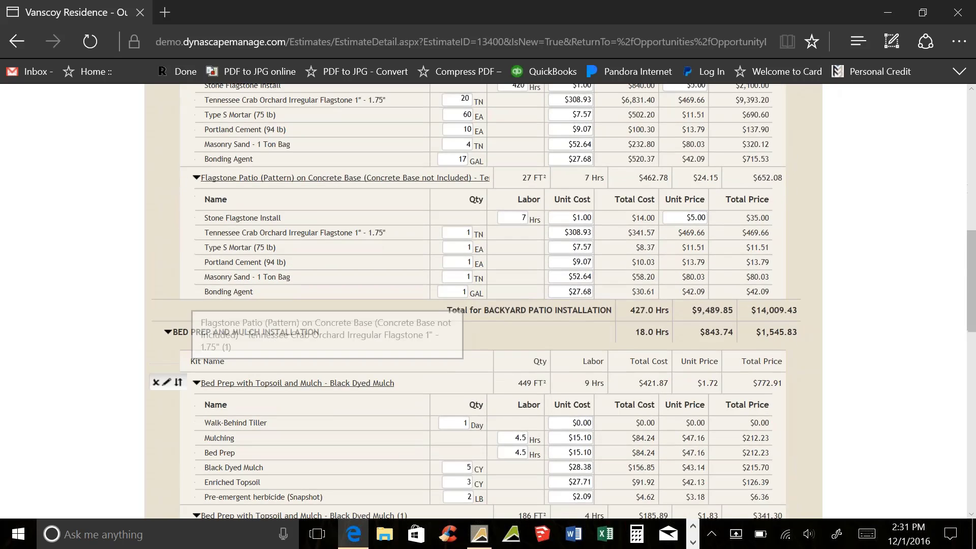
scroll(145, 189, "up", 3)
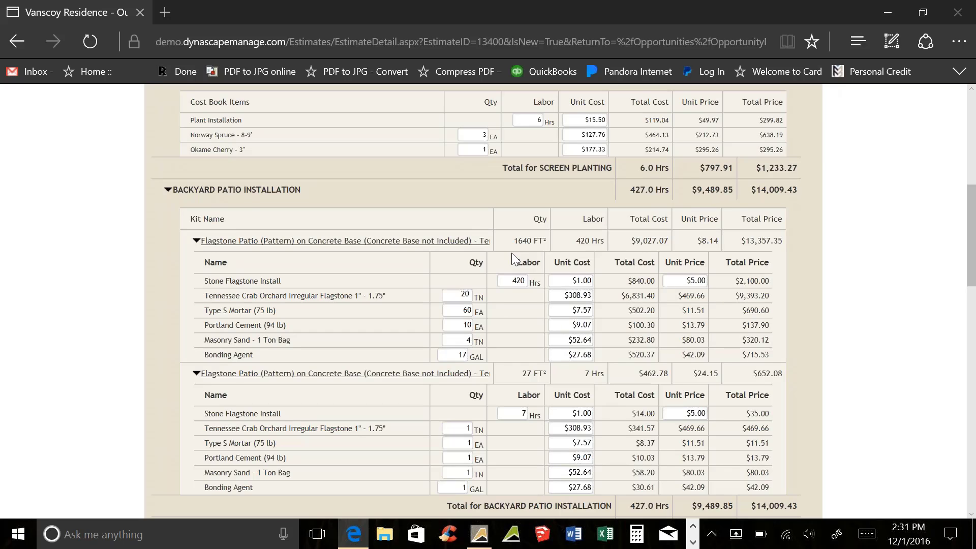
- Check the walk-behind tiller's quantity and unit cost in the first bed prep and mulch kit, and collapse all items
scroll(338, 294, "down", 8)
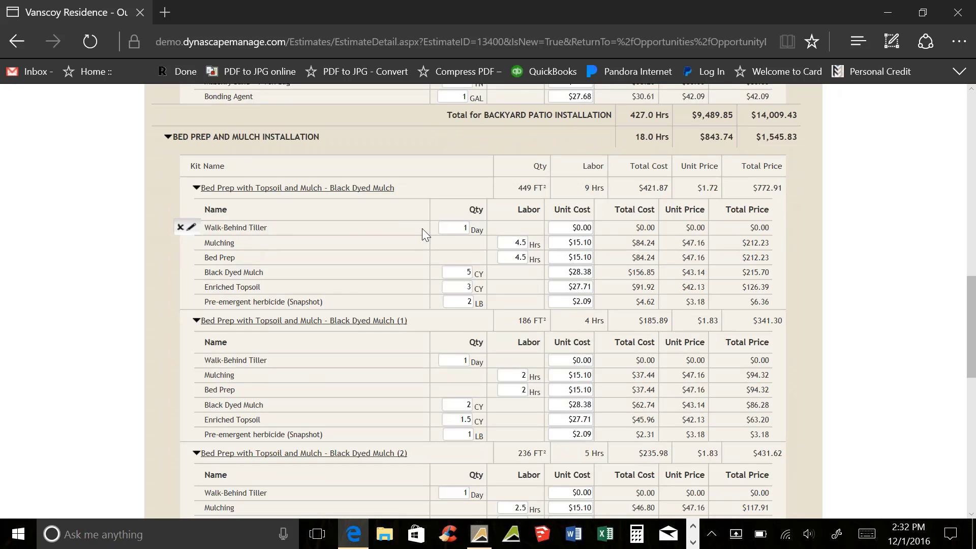
left_click(452, 229)
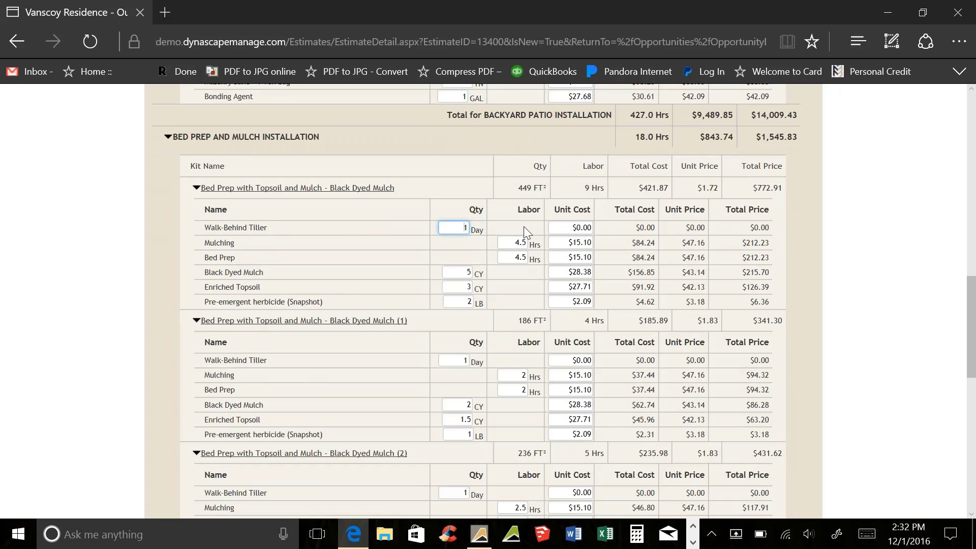
mouse_move(577, 230)
left_mouse_down()
mouse_move(592, 230)
mouse_move(577, 230)
left_mouse_up()
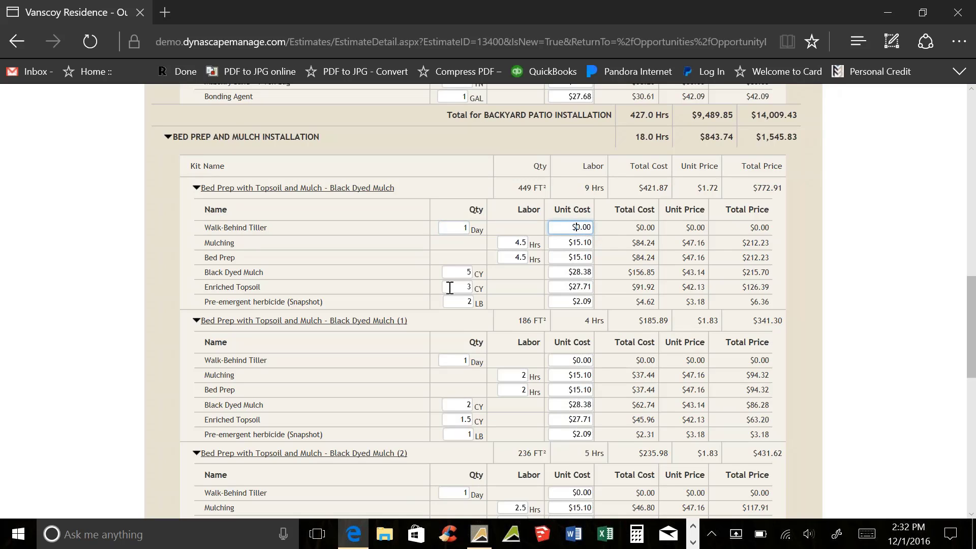
scroll(574, 227, "down", 7)
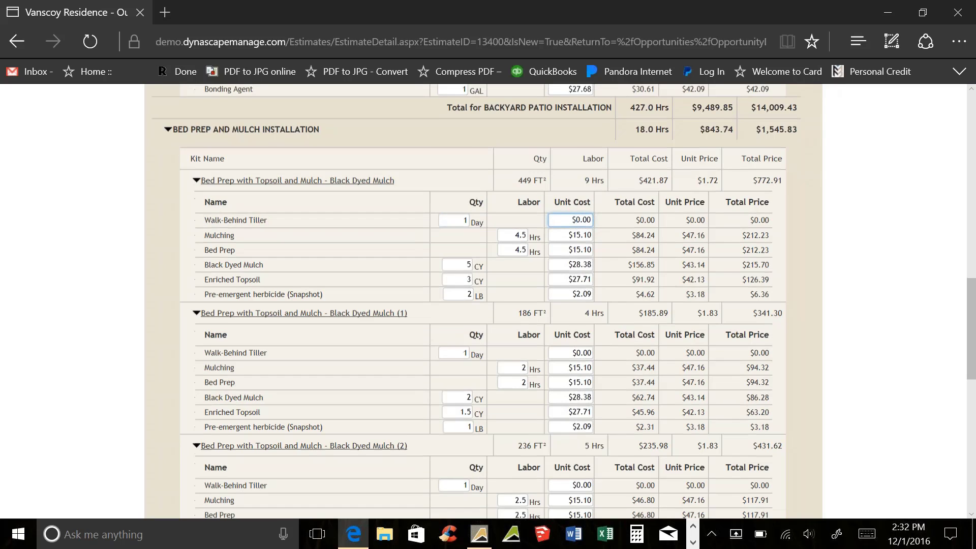
scroll(486, 281, "up", 20)
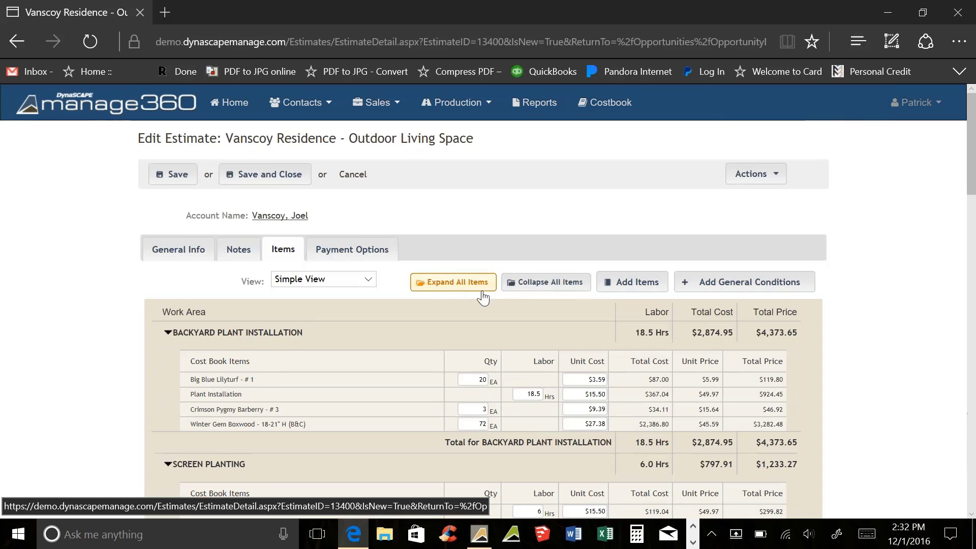
left_click(536, 283)
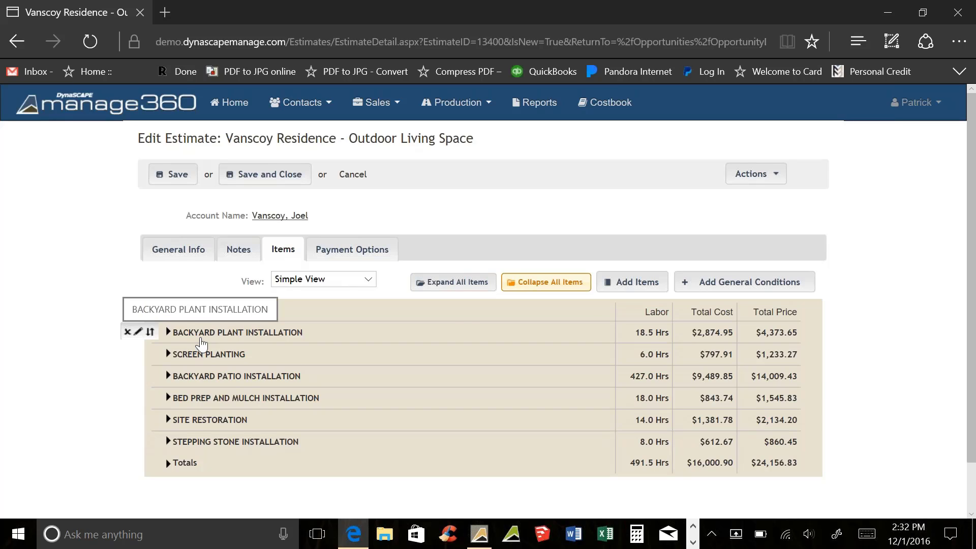
- Choose the Demolition labor type as a new estimate item and set its quantity to 45 hours
left_click(620, 283)
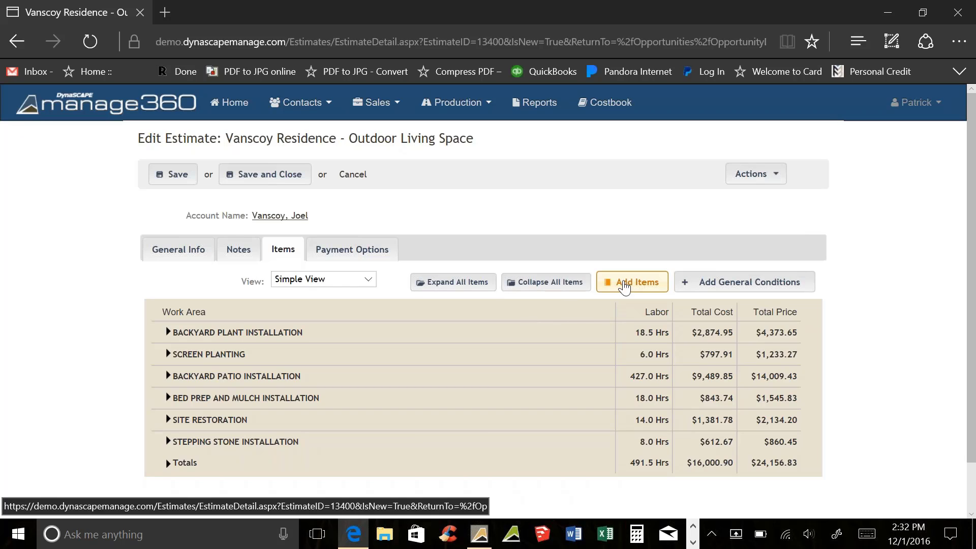
mouse_move(203, 328)
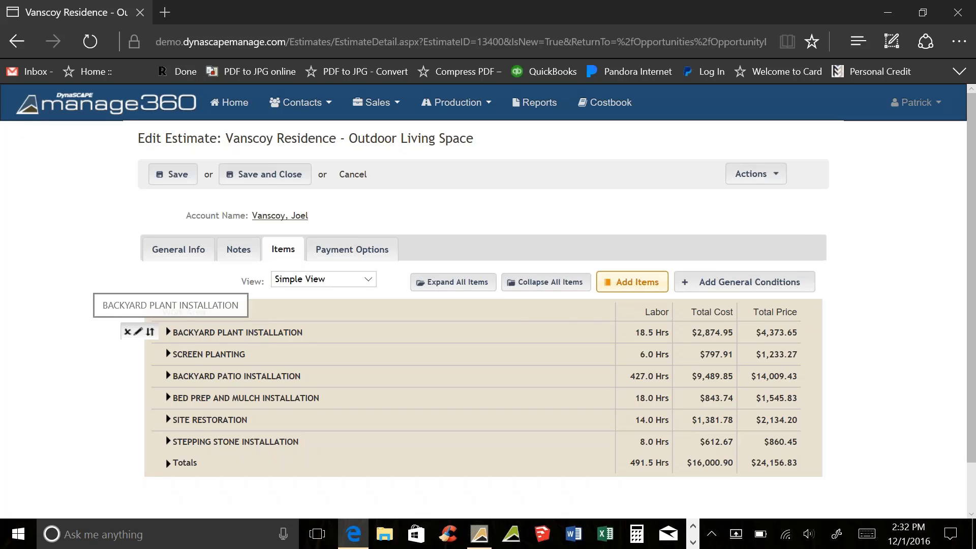
left_click(642, 288)
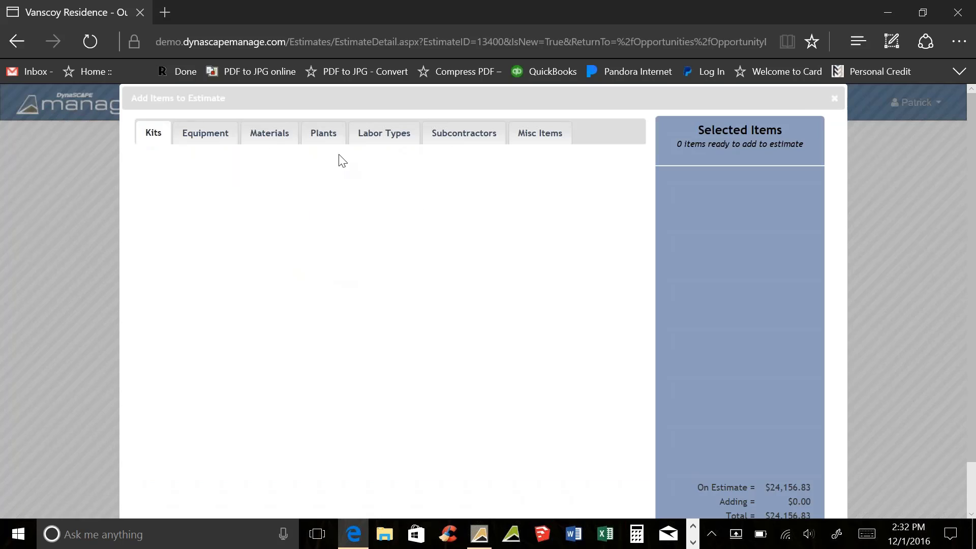
left_click(370, 138)
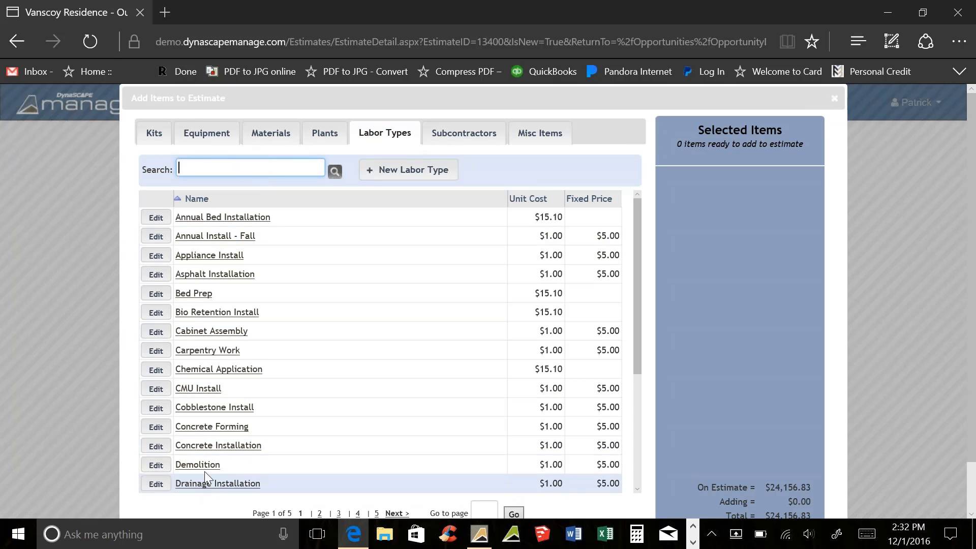
left_click(473, 464)
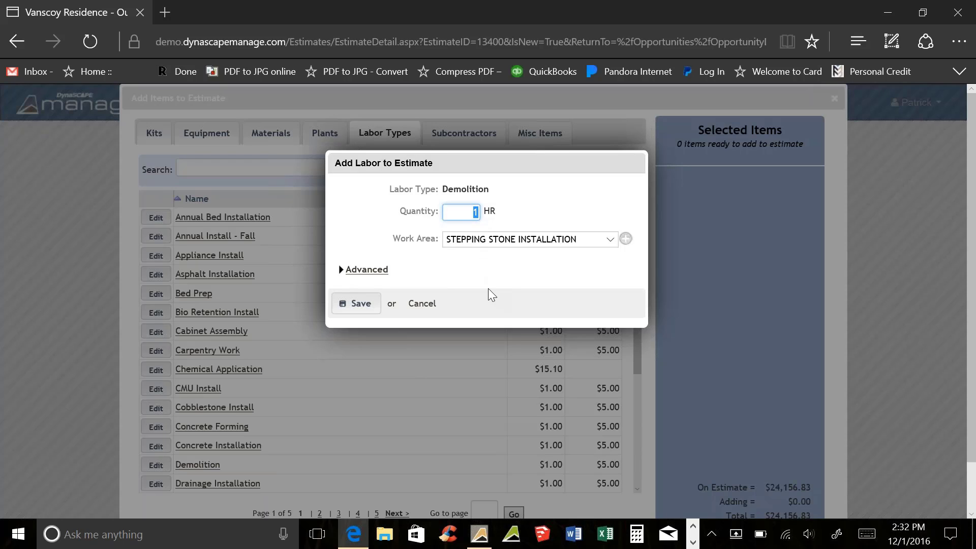
type("45")
- Create a work area named "REMOVALS AND DISPOSALS" for the demolition labor
left_click(625, 239)
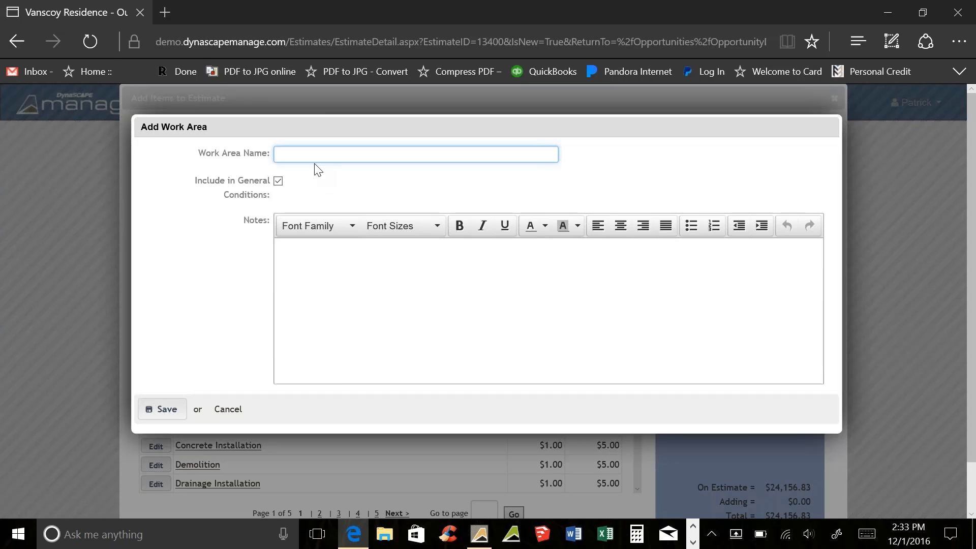
type("REMOVALS AND DISPOSALS")
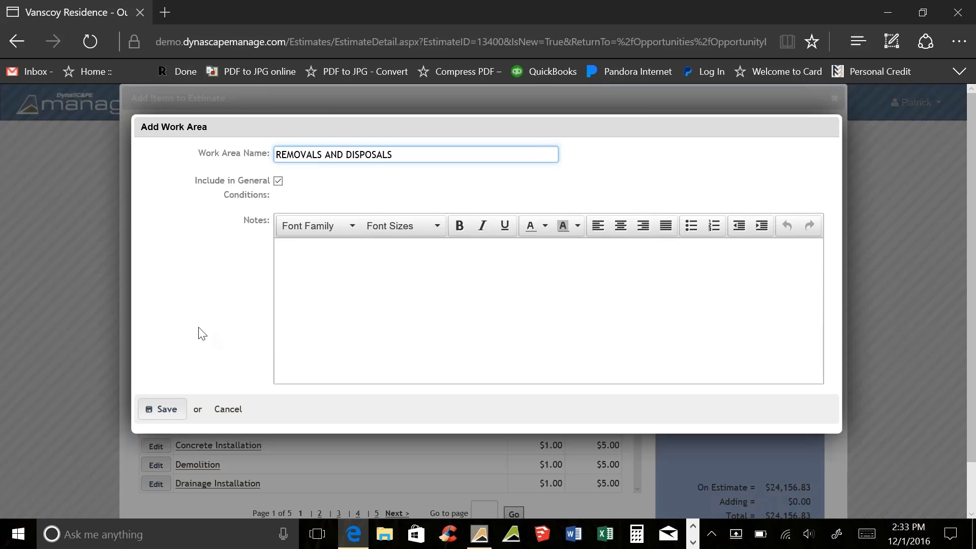
left_click(163, 409)
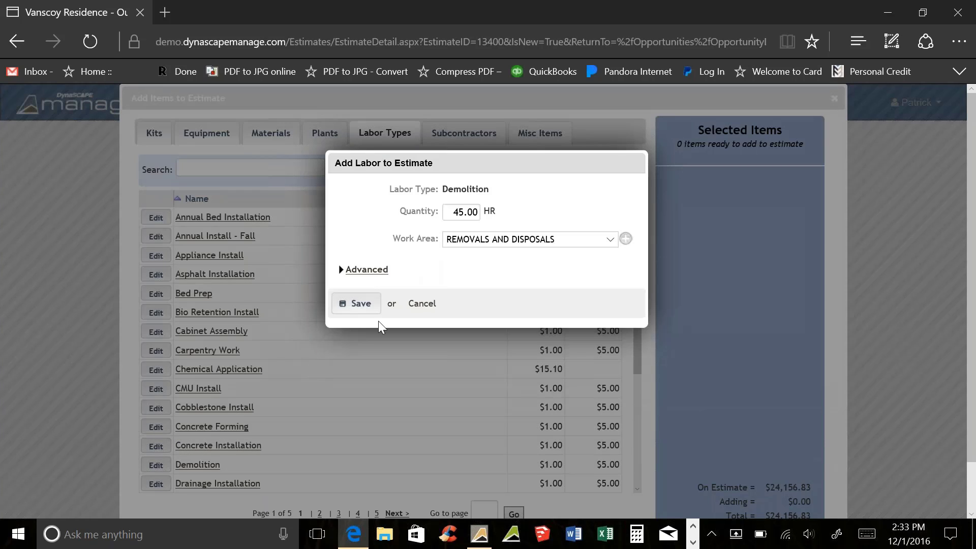
- Add the demolition labor and one Permit - Building (Bedford County) item to the estimate under REMOVALS AND DISPOSALS
left_click(356, 304)
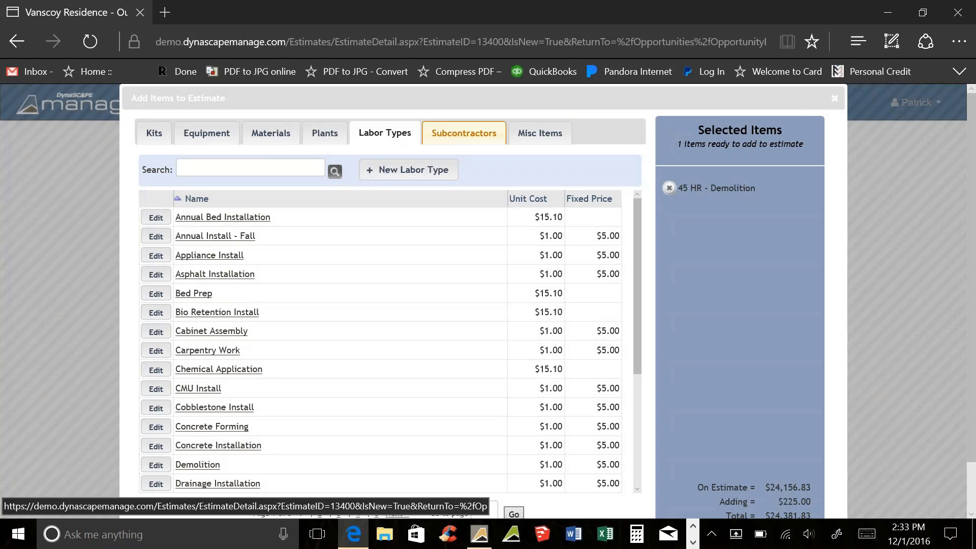
left_click(543, 135)
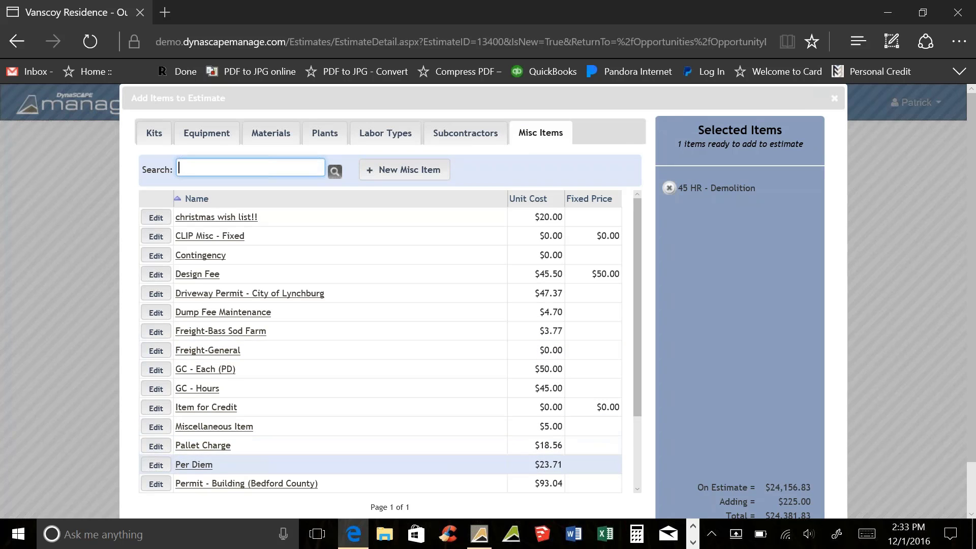
left_click(223, 485)
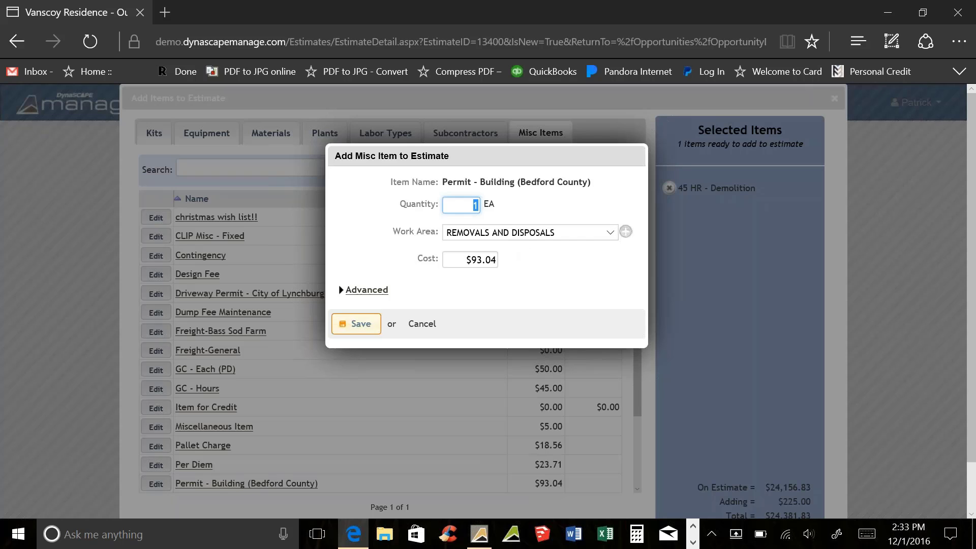
left_click(356, 324)
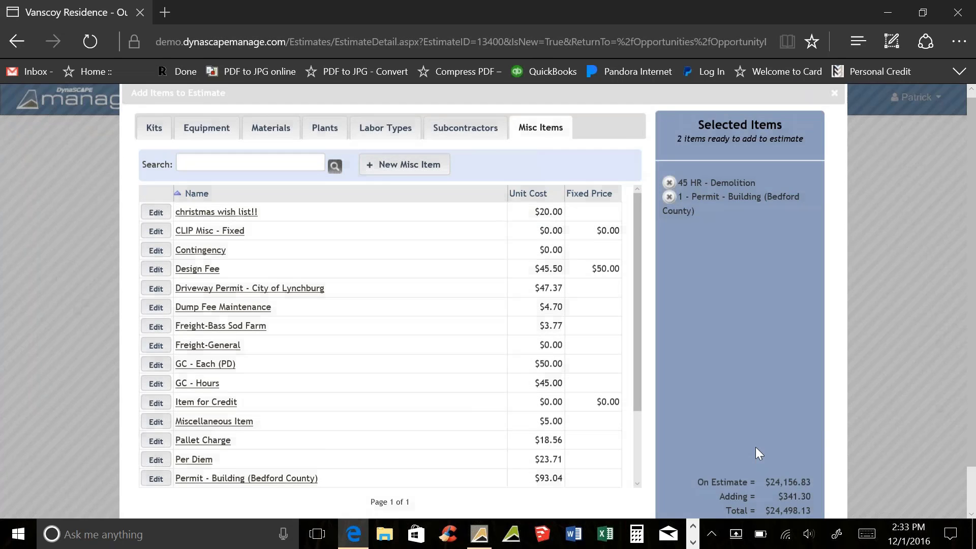
left_click(717, 484)
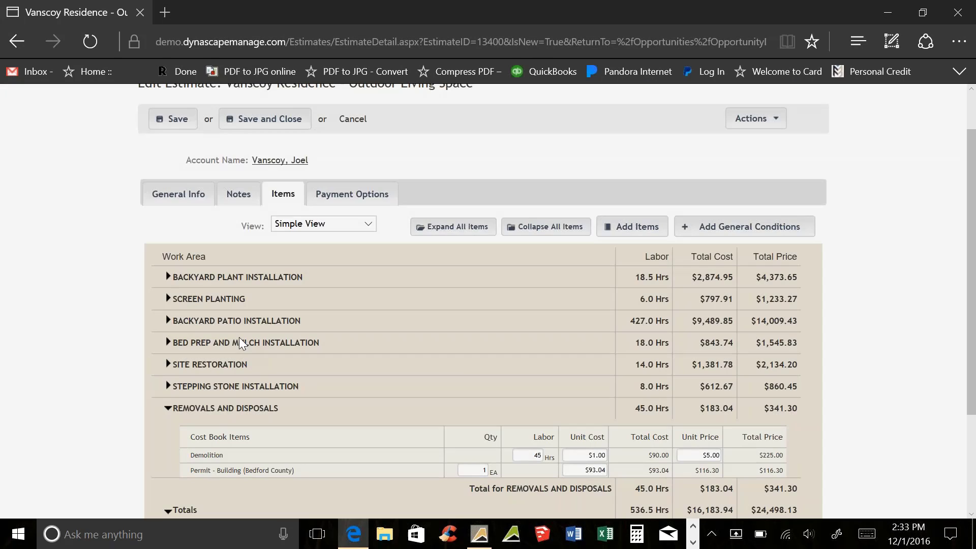
- Reorder the work areas so removals come first, followed by patio, bed prep, backyard plants, screen planting, stepping stones and site restoration
left_click(201, 409)
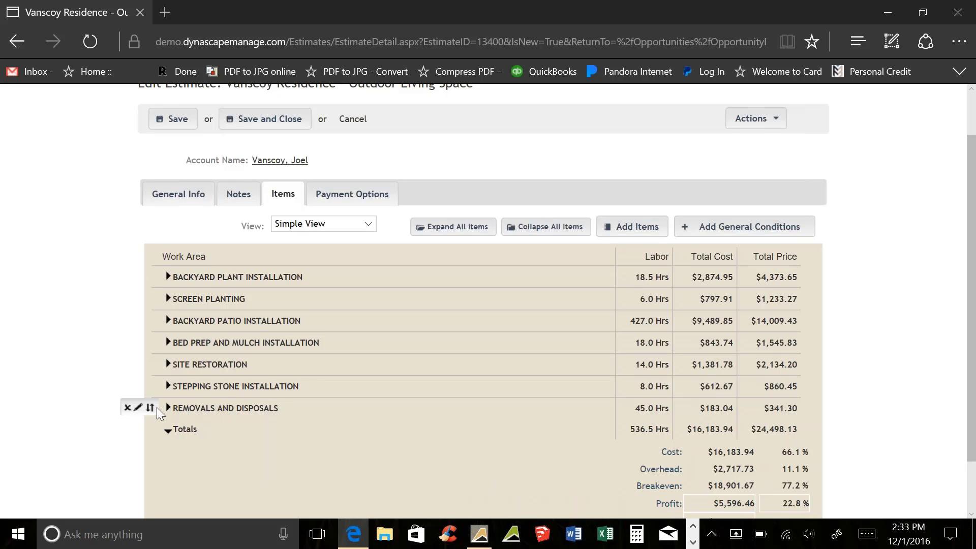
left_click_drag(150, 407, 157, 272)
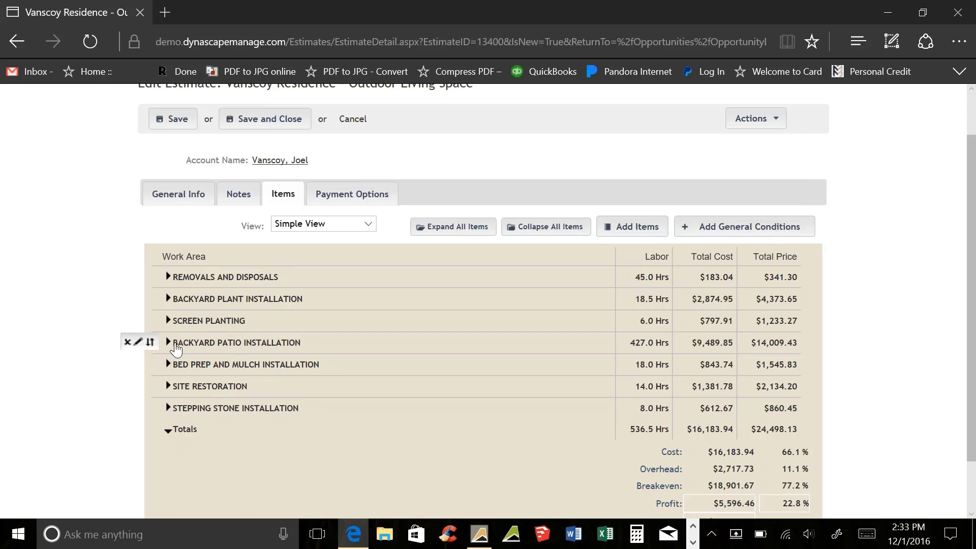
left_click_drag(176, 349, 167, 311)
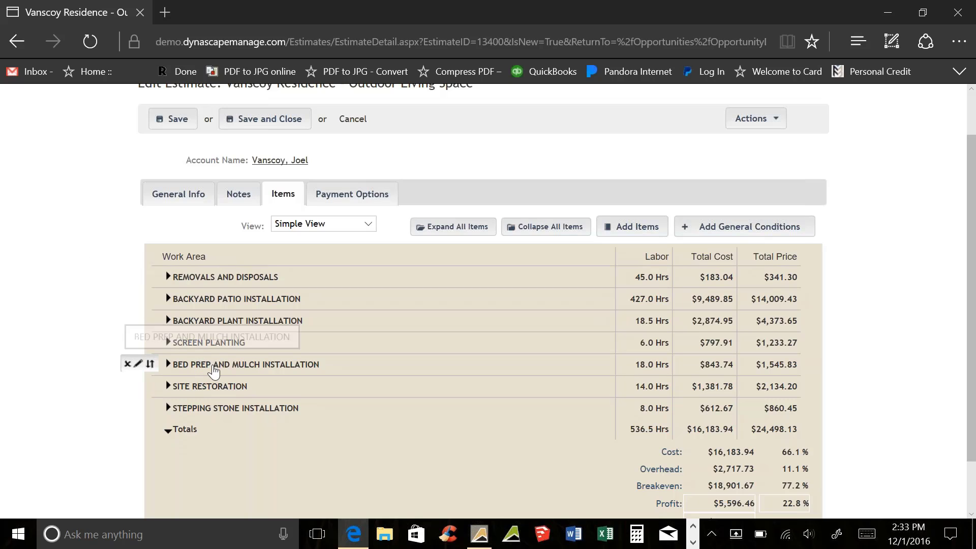
left_click_drag(152, 364, 154, 315)
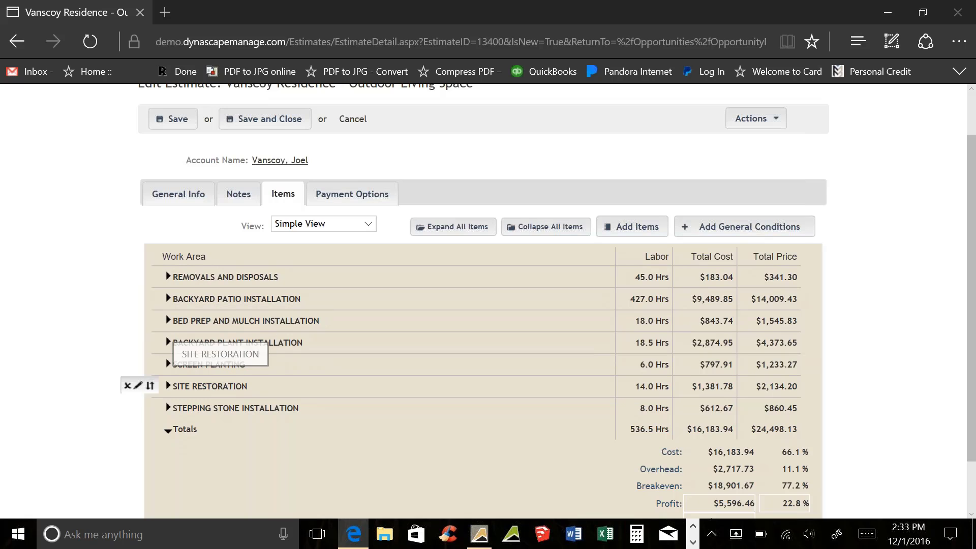
left_click_drag(151, 406, 161, 381)
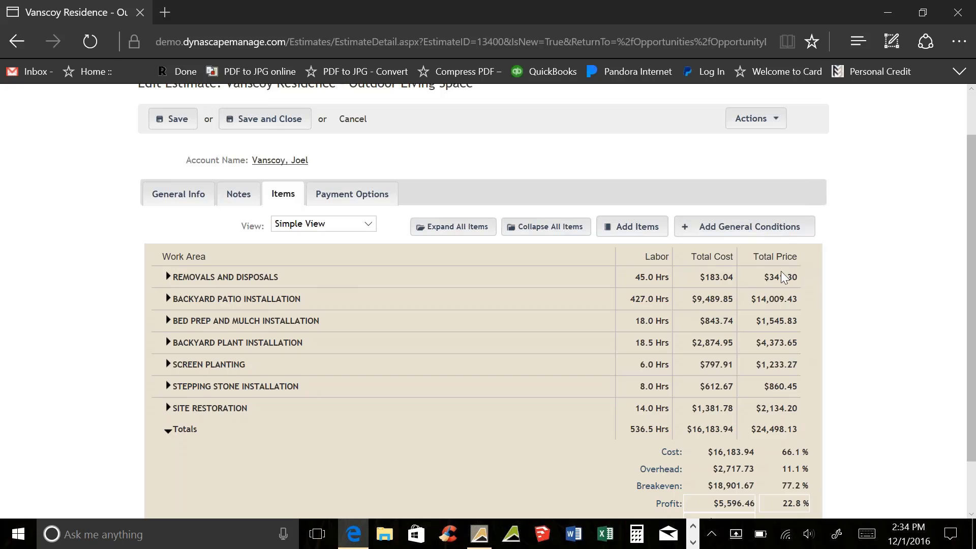
- Set the estimate's grand total to $24,000
scroll(777, 407, "down", 1)
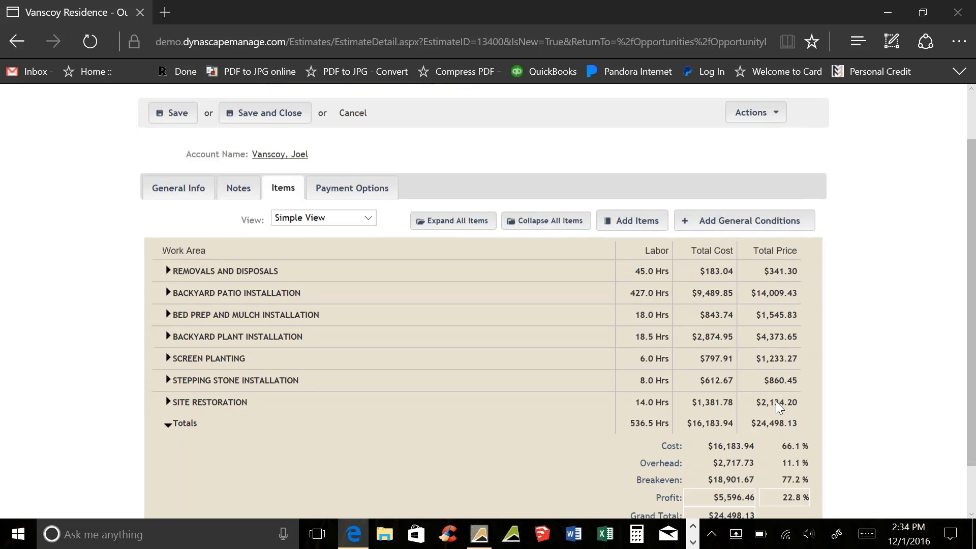
left_click(779, 445)
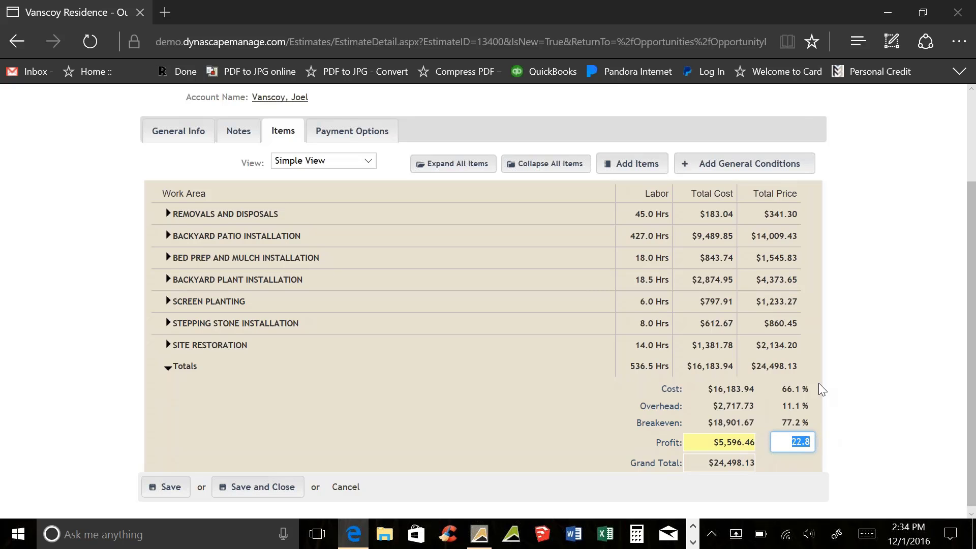
left_click(849, 395)
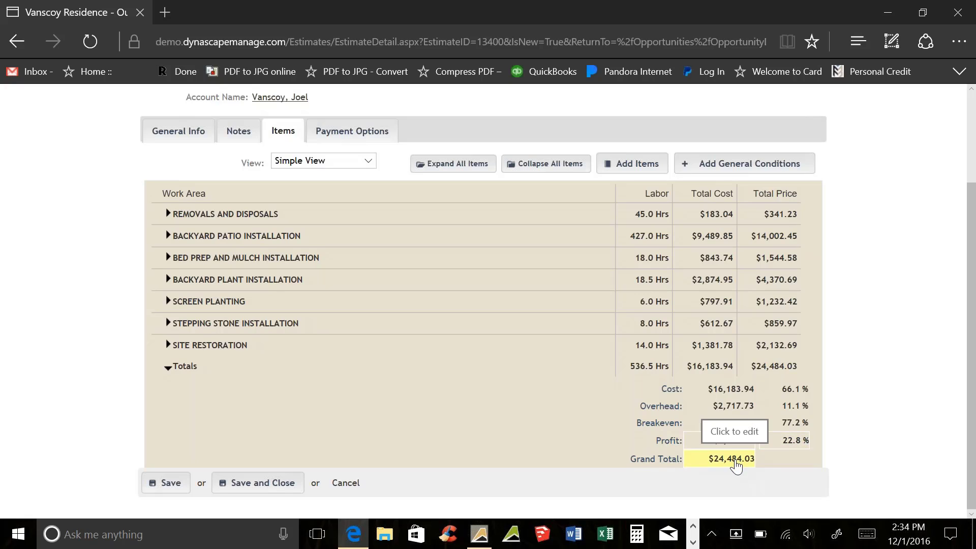
left_click(734, 461)
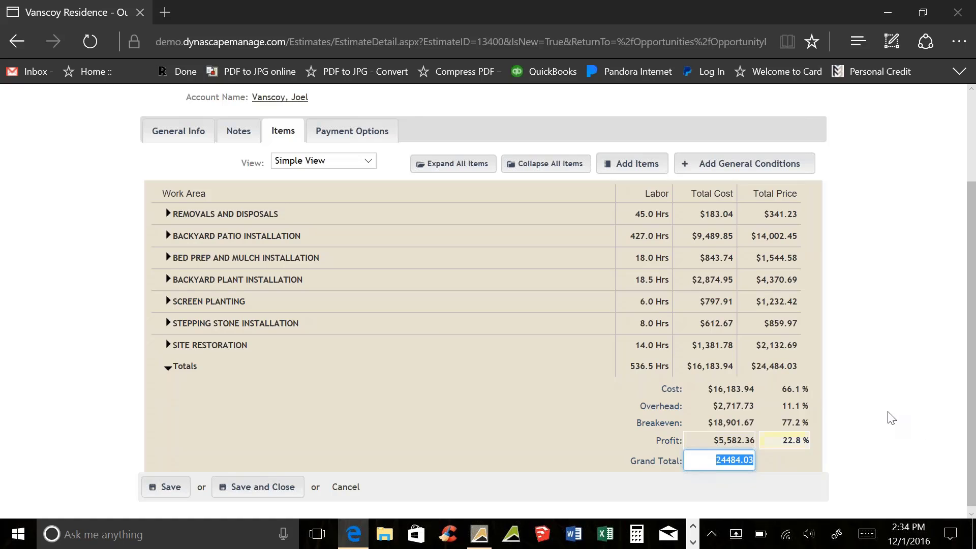
type("24000")
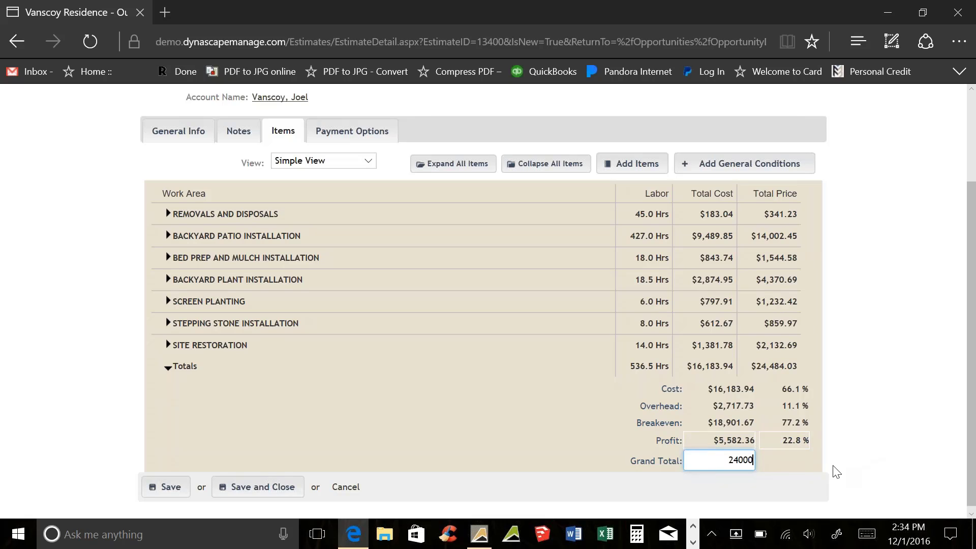
left_click(765, 464)
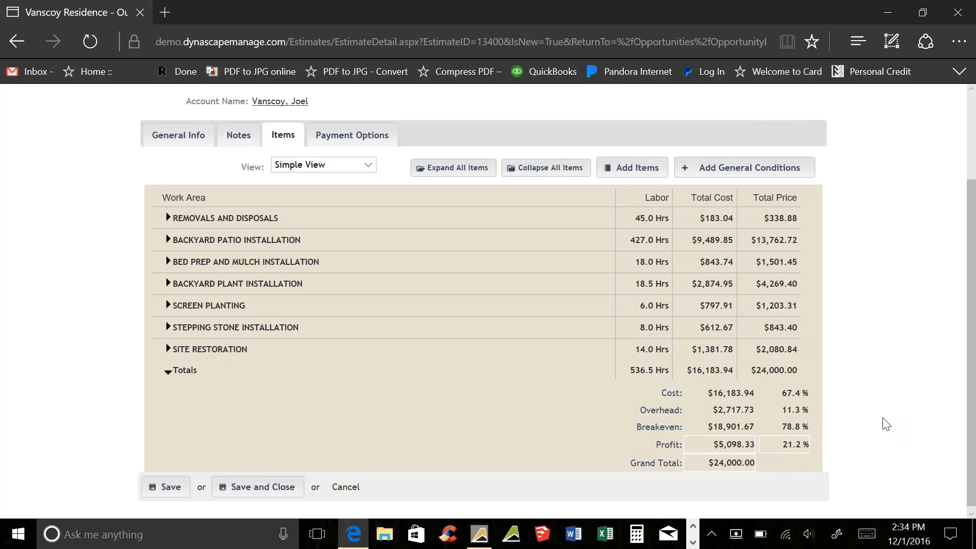
- Set the estimate's profit percentage to 20%
left_click(800, 449)
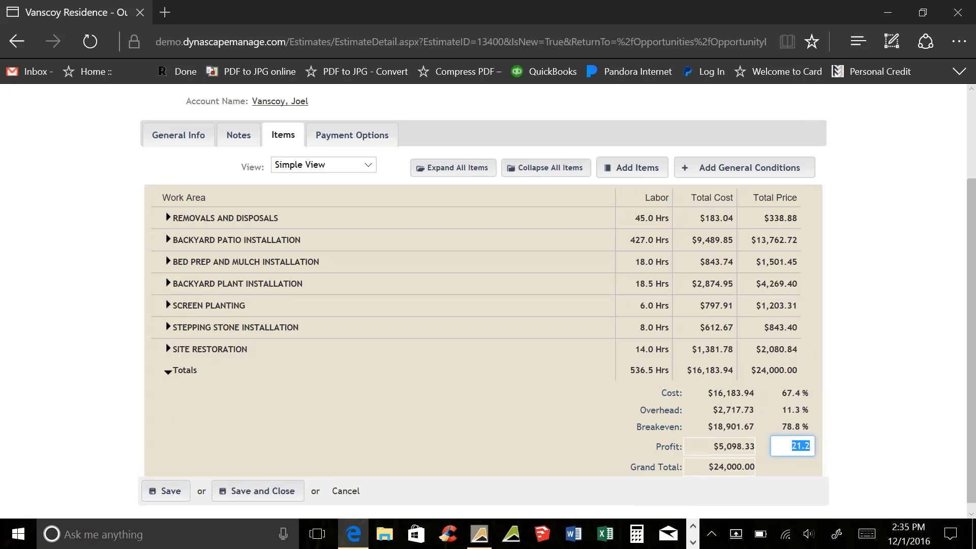
type("20")
key("Return")
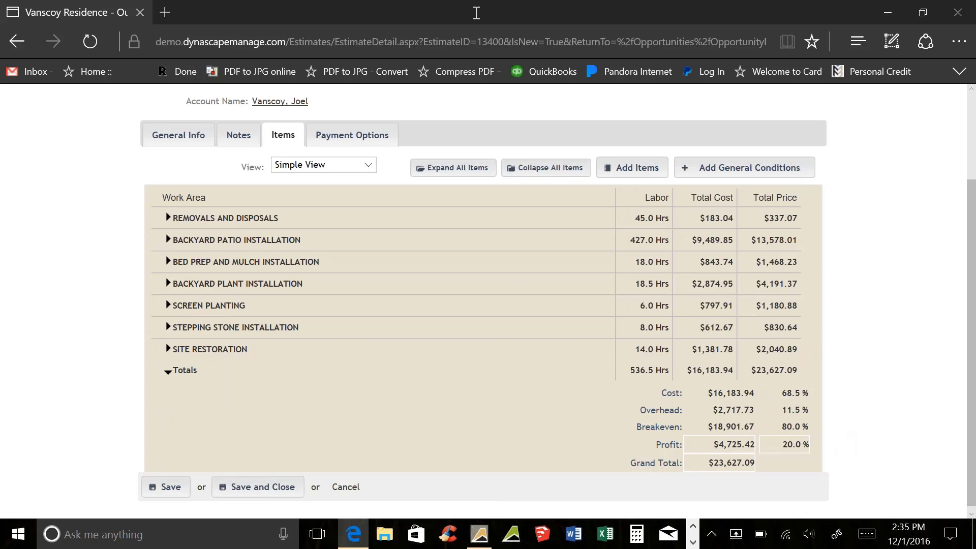
left_click(185, 489)
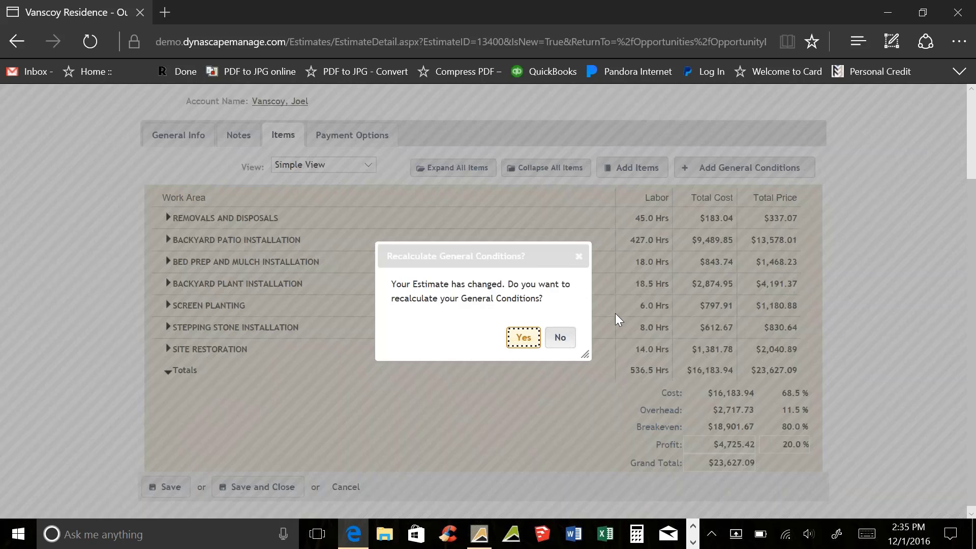
left_click(579, 255)
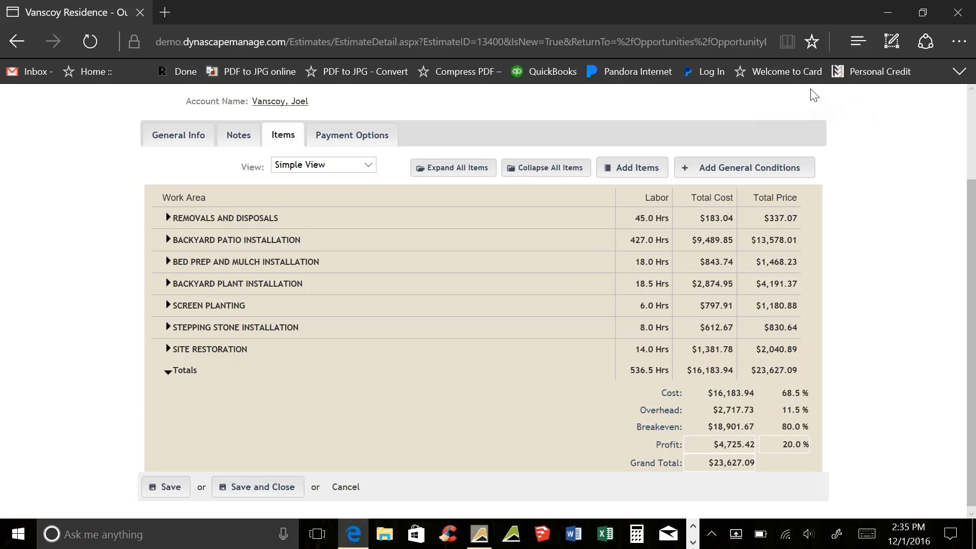
left_click(752, 41)
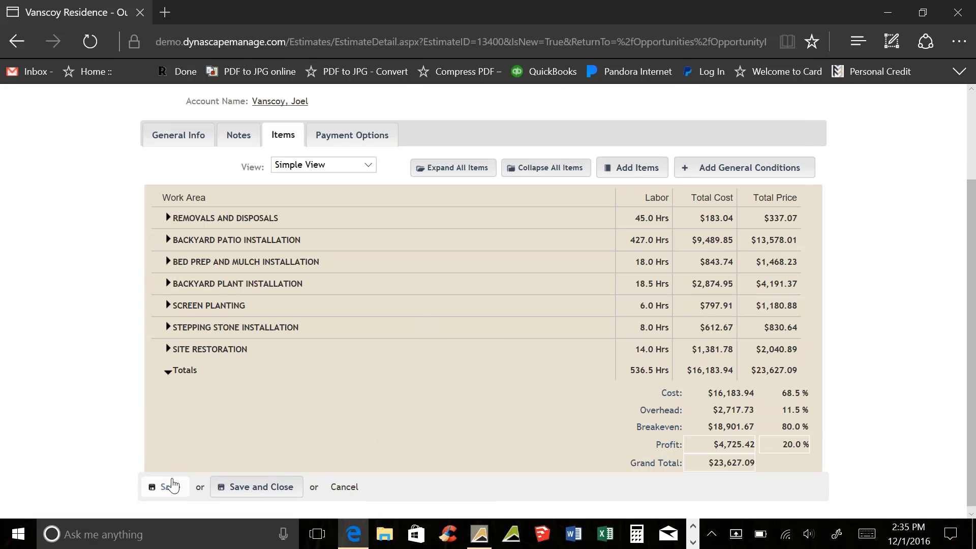
- Save the estimate and agree to recalculate its general conditions
left_click(173, 485)
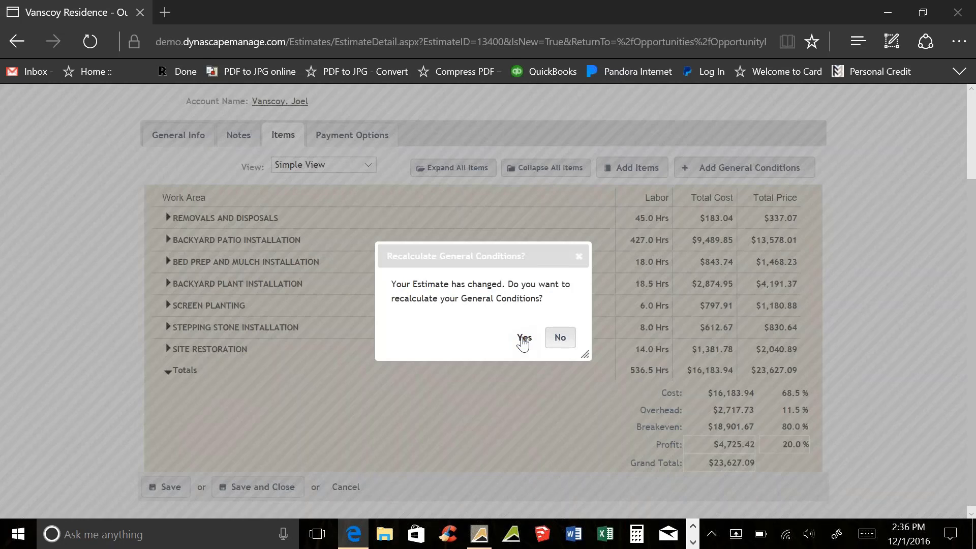
left_click(522, 338)
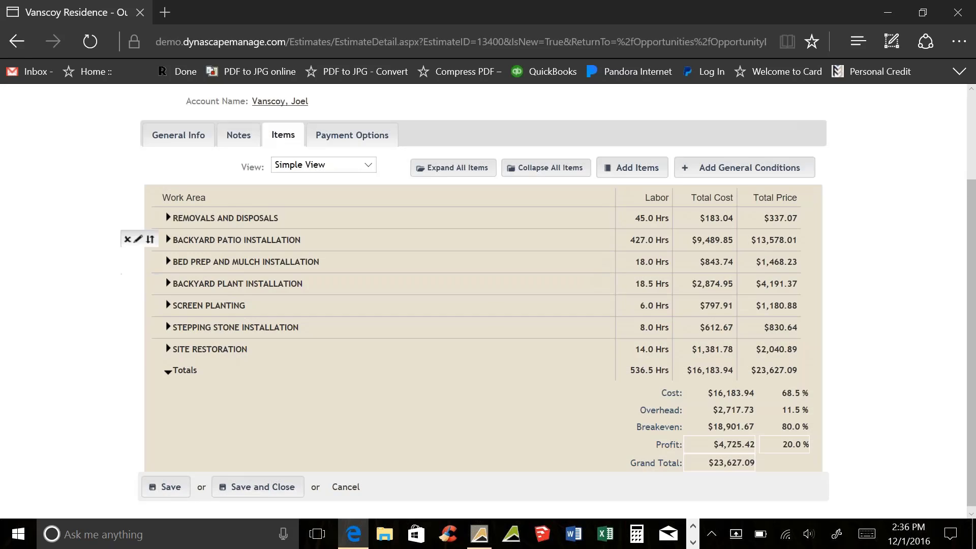
- Open the estimate's general conditions and set the totals to 5 hours for Design Fee and 1 for Freight-General
left_click(753, 177)
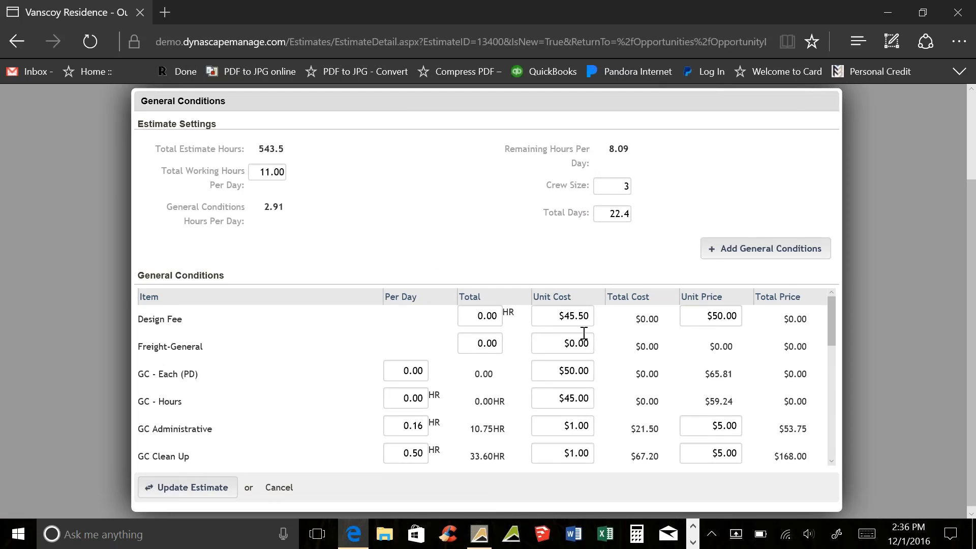
left_click(477, 316)
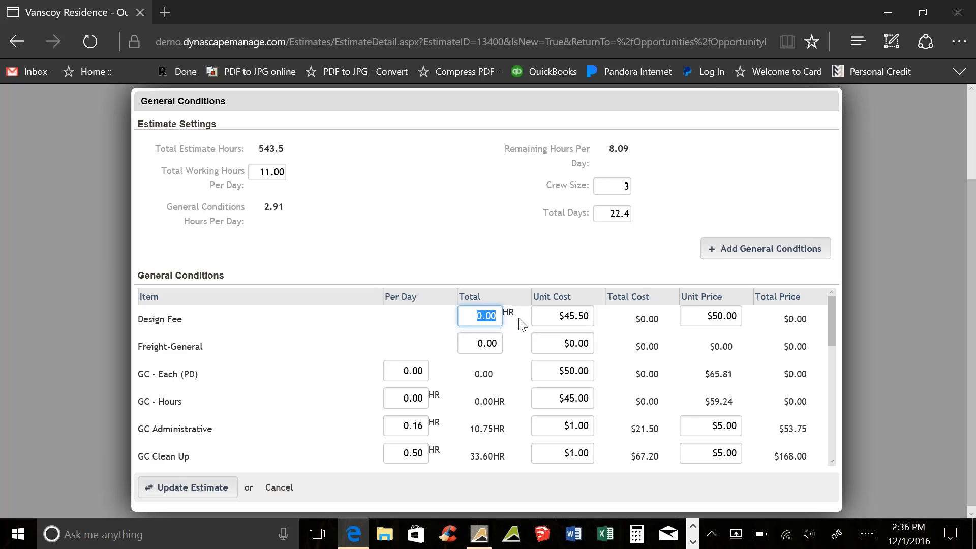
type("5")
left_click(473, 346)
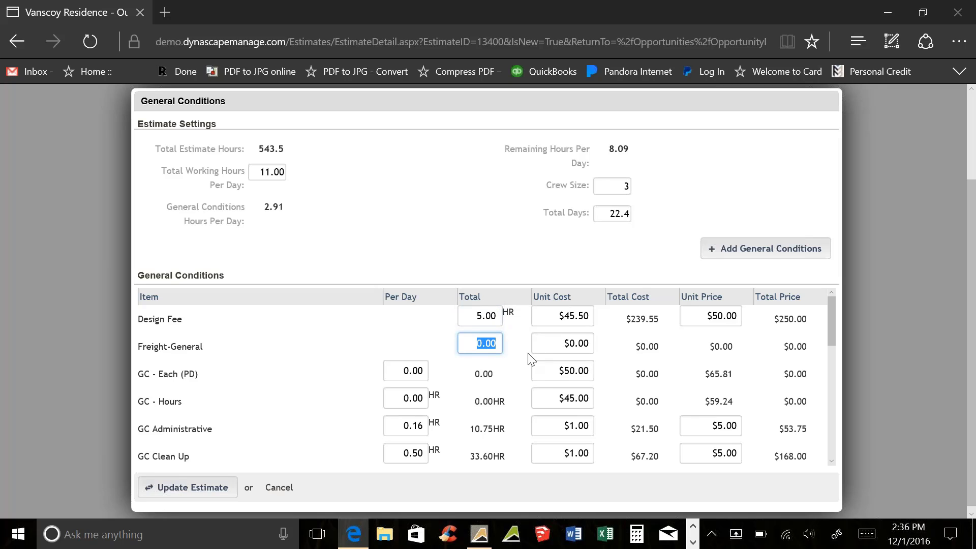
type("1")
- Set the per-day amounts to 1 for GC - Each (PD) and 20 hours for GC - Hours
left_click(398, 374)
type("1")
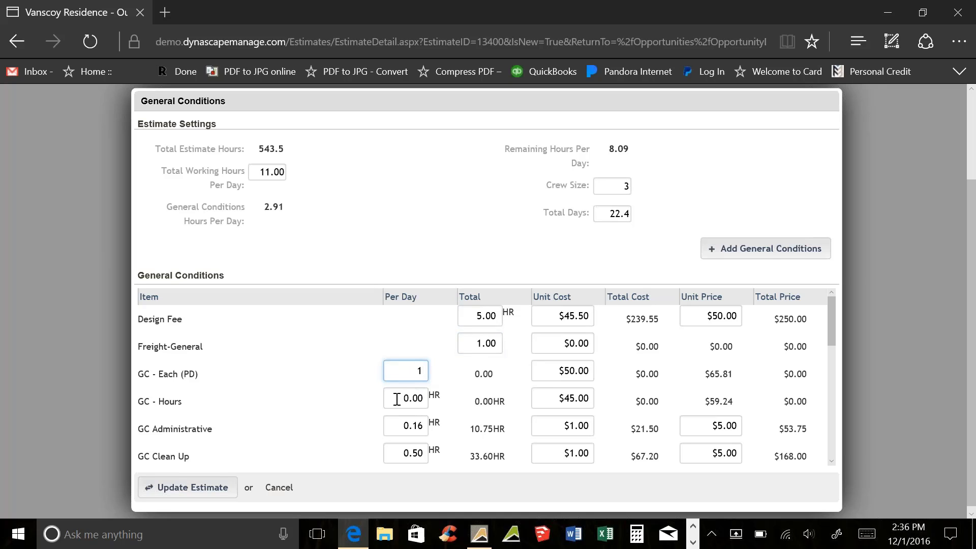
left_click(397, 399)
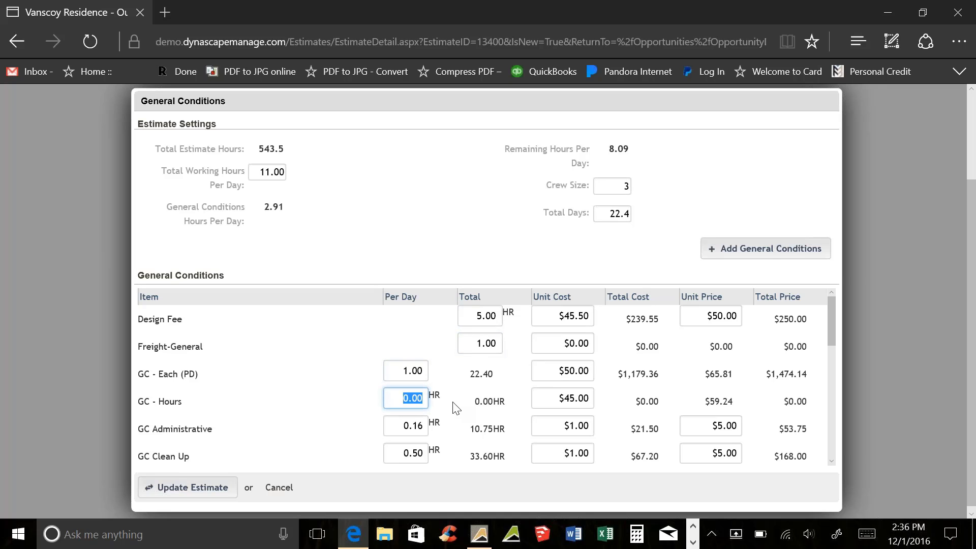
type("20")
left_click(401, 452)
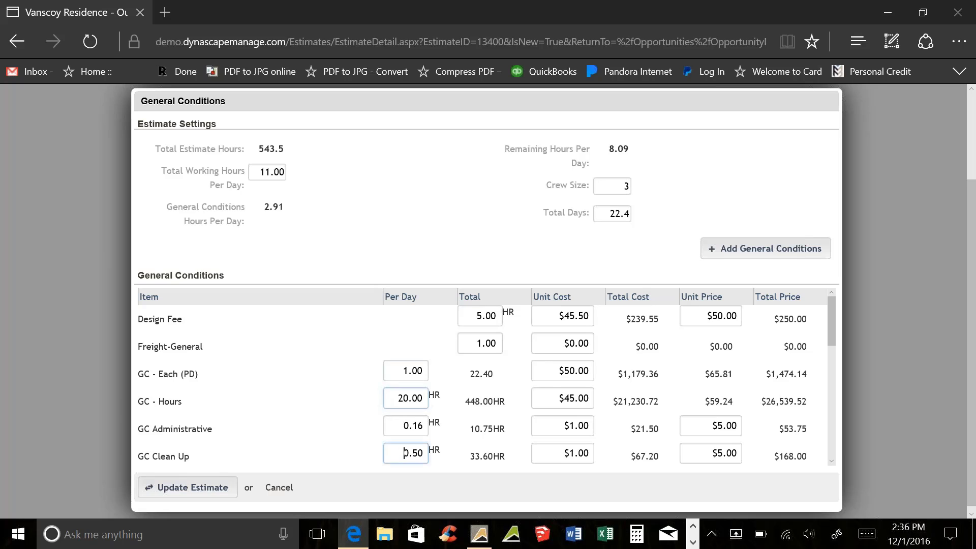
scroll(464, 433, "down", 2)
scroll(464, 434, "up", 2)
- Set the Freight-General unit cost to $800
left_click(550, 343)
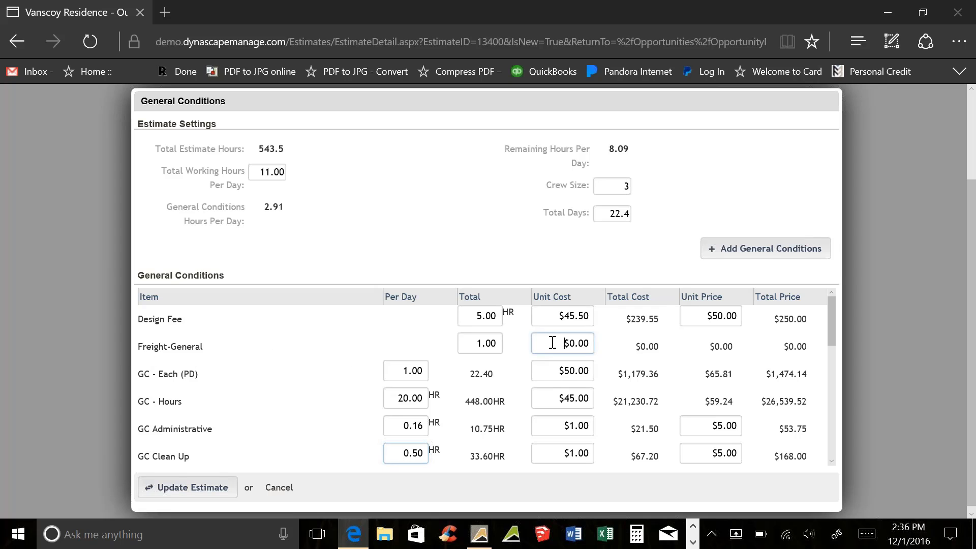
type("800")
left_click(612, 358)
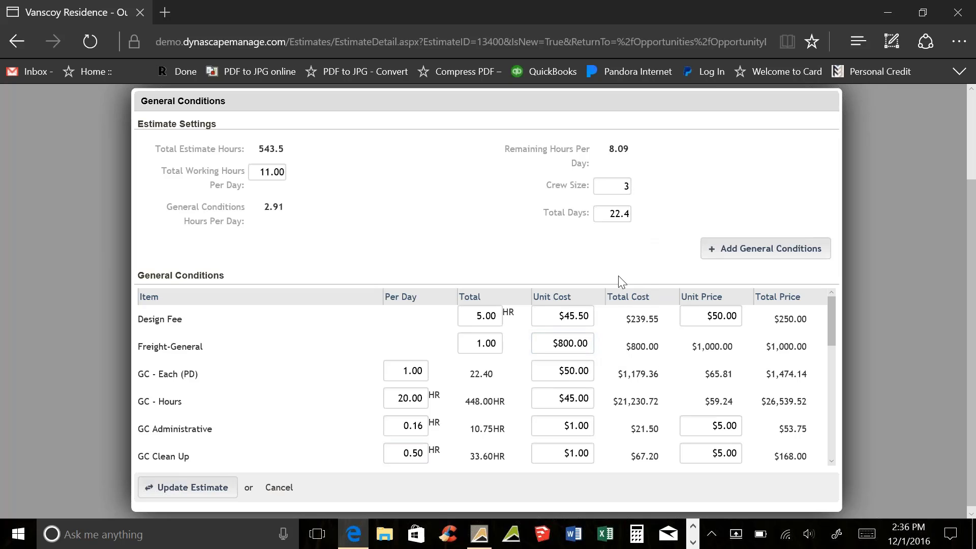
- Try a crew size of 4 in the general conditions' estimate settings
left_click(617, 184)
type("4")
left_click(657, 253)
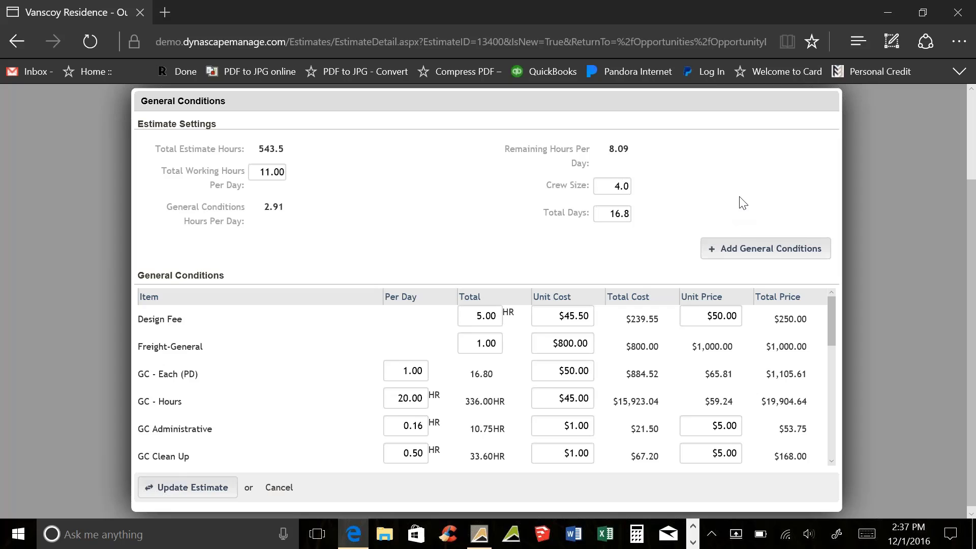
- Set the crew size to 3 and update the estimate with the general conditions
left_click(612, 186)
type("3")
key("Return")
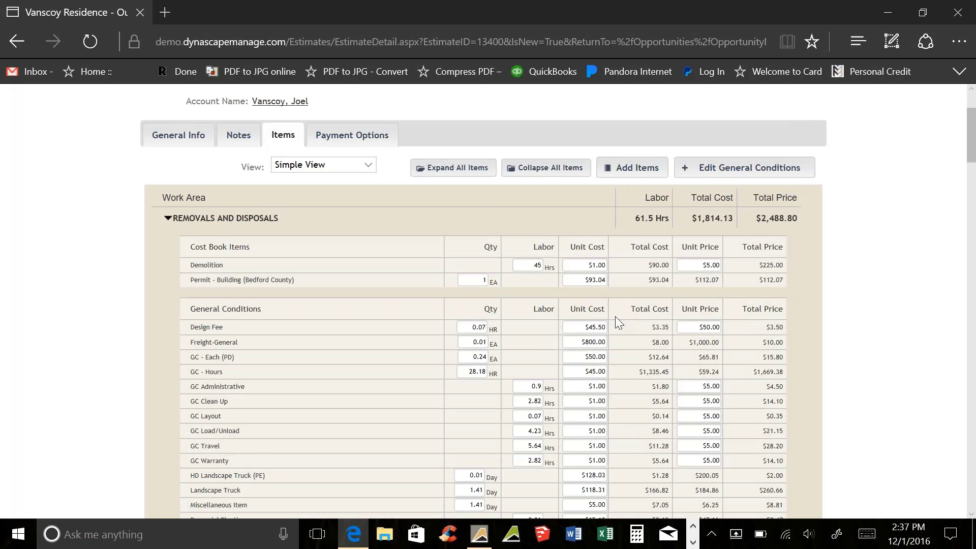
- Review the general conditions distributed across every work area, from Removals and Disposals to Site Restoration, and the estimate's cost and profit totals
scroll(613, 319, "down", 10)
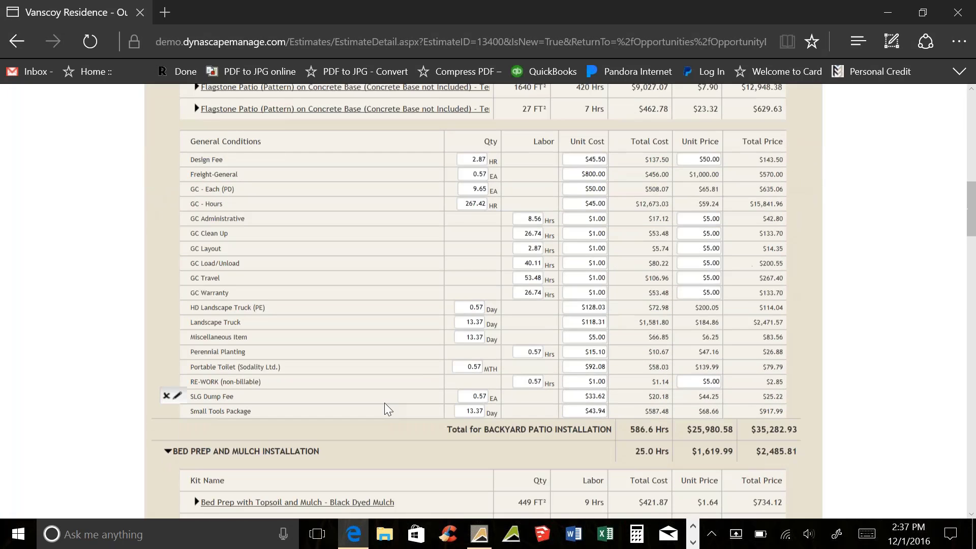
scroll(384, 403, "down", 20)
scroll(325, 329, "down", 3)
scroll(331, 307, "up", 3)
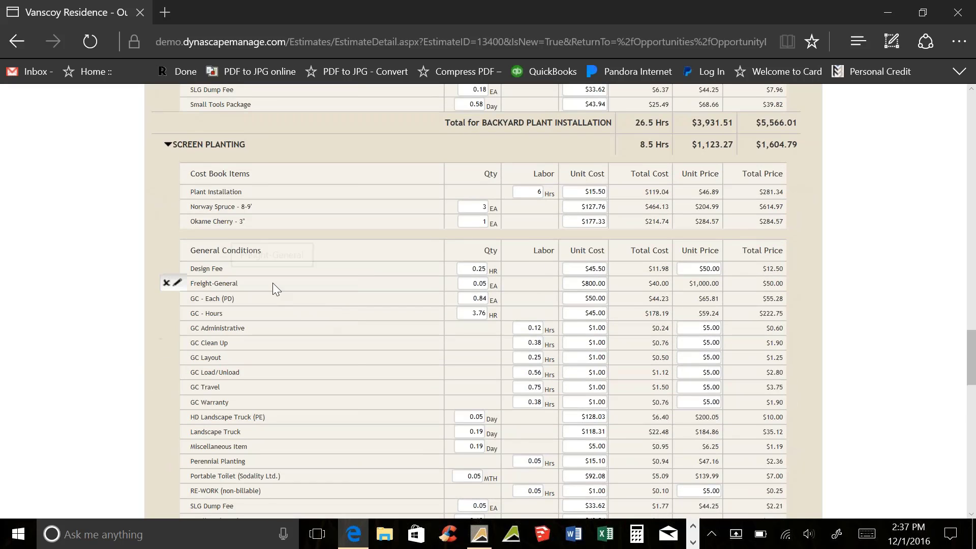
scroll(317, 349, "down", 4)
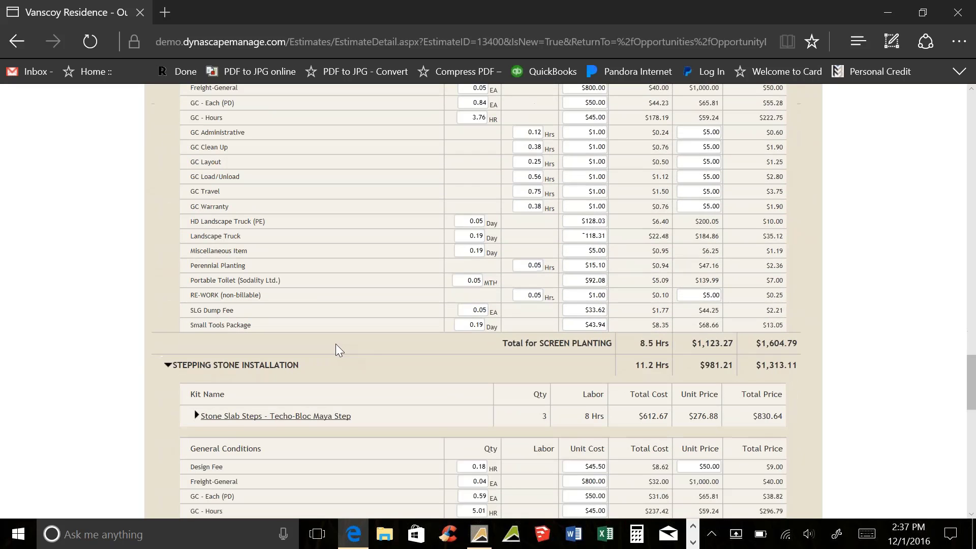
left_click_drag(973, 386, 974, 378)
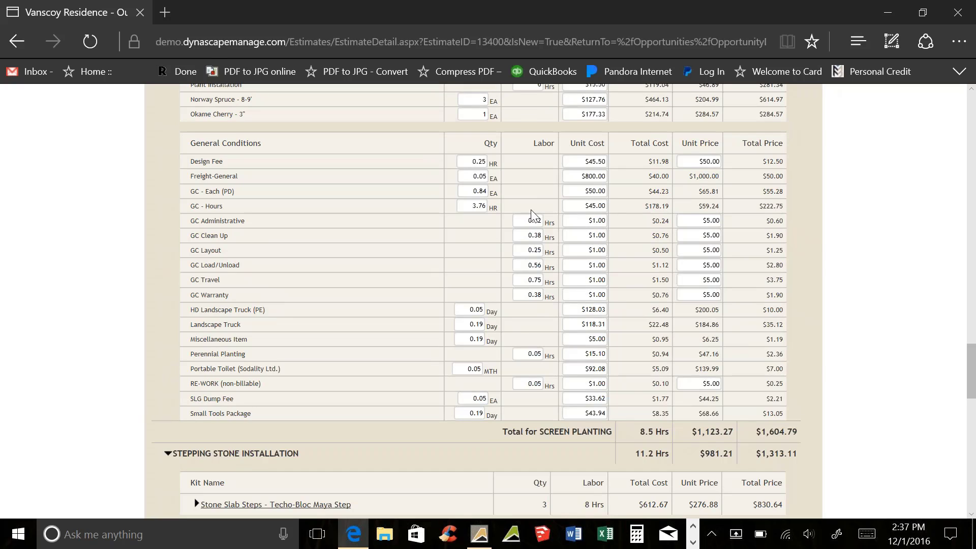
scroll(531, 209, "up", 20)
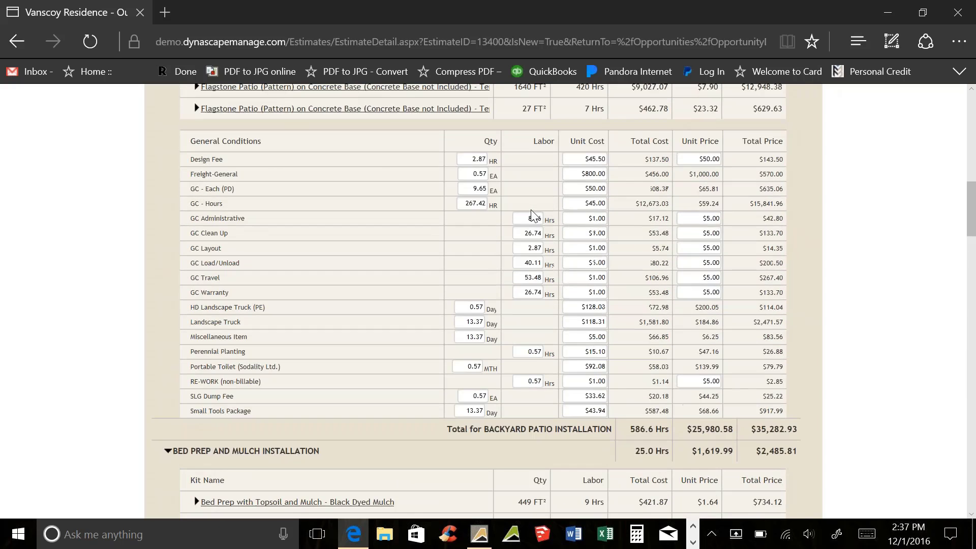
scroll(531, 209, "up", 12)
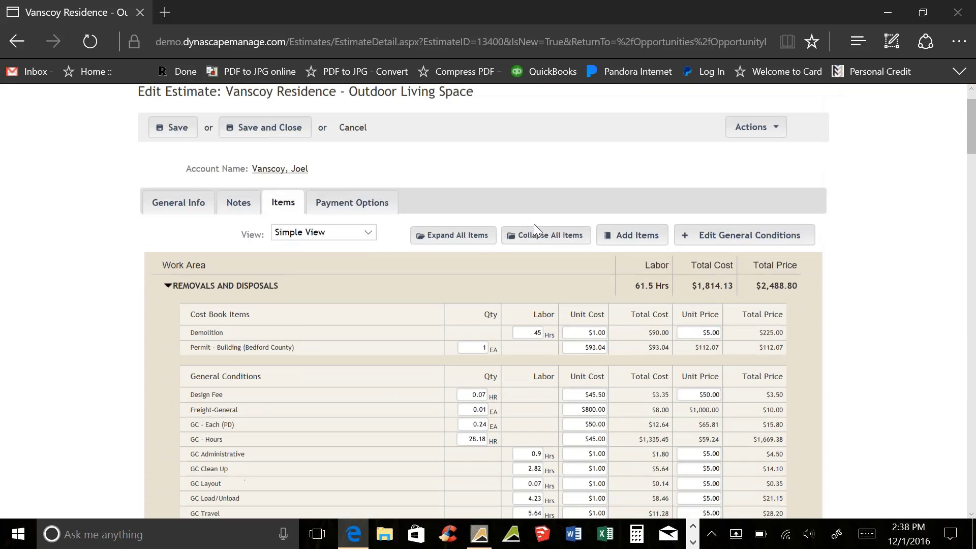
scroll(537, 249, "down", 3)
scroll(537, 249, "up", 2)
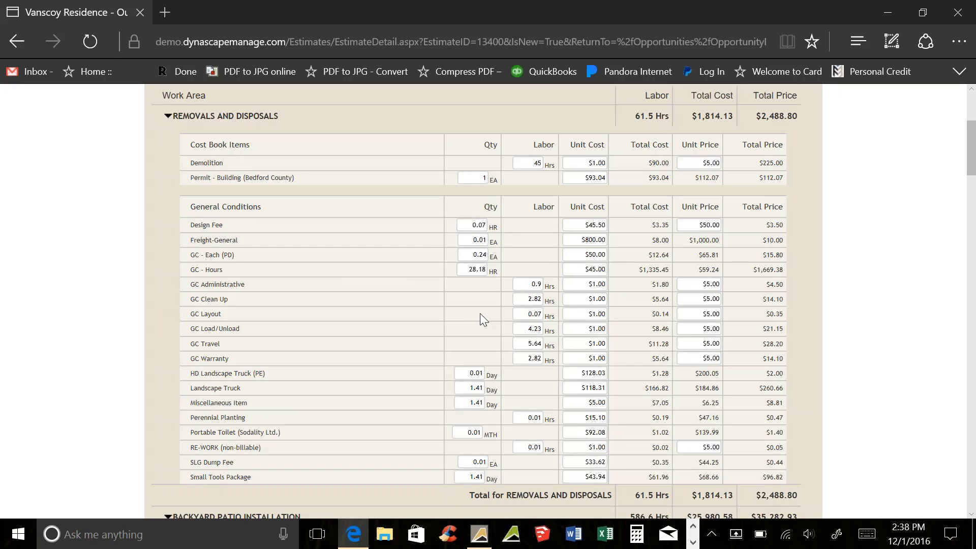
scroll(543, 329, "down", 20)
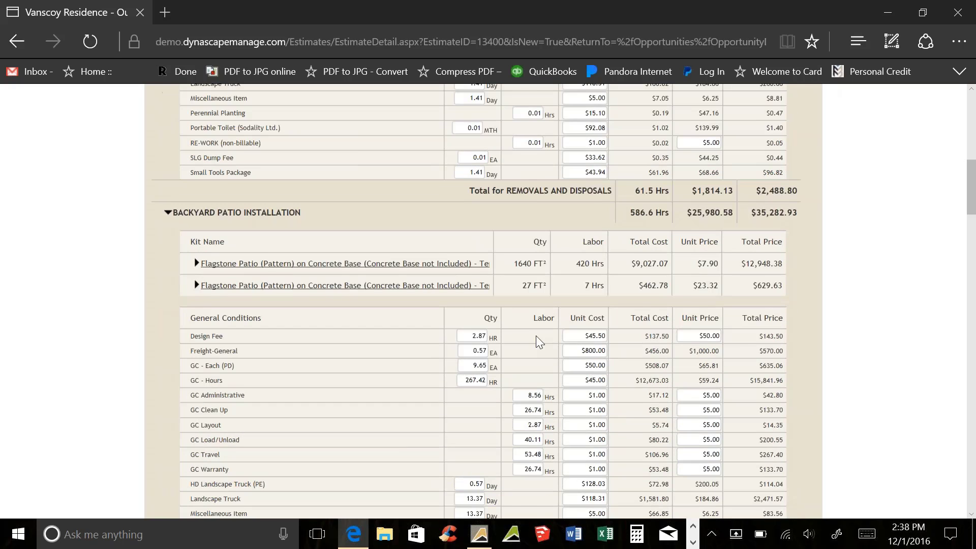
scroll(505, 345, "down", 6)
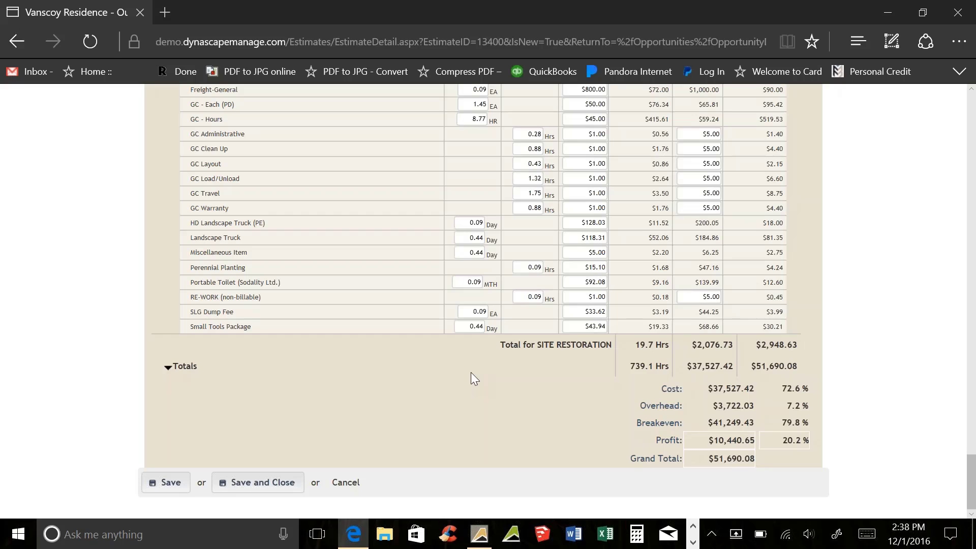
scroll(465, 336, "up", 10)
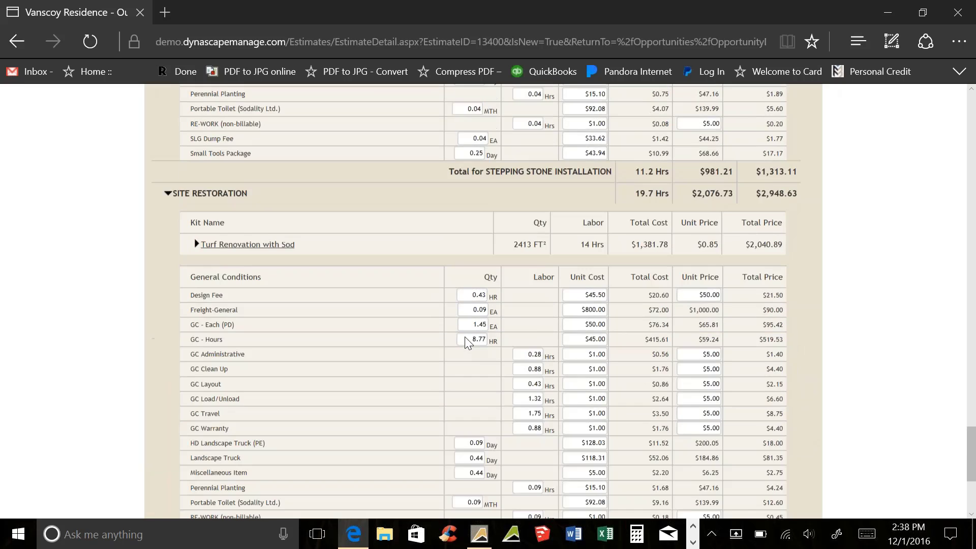
scroll(465, 336, "up", 3)
scroll(464, 337, "down", 15)
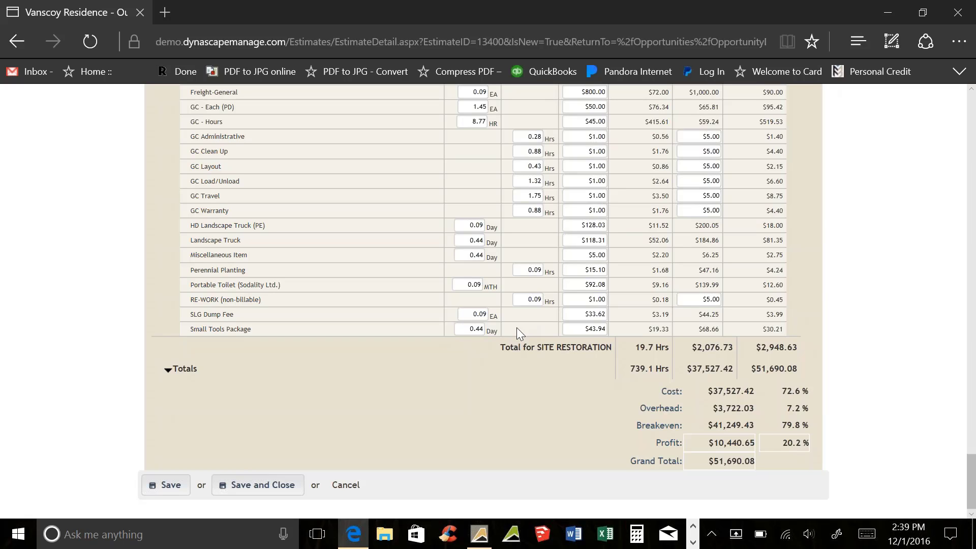
- Save the estimate and collapse all of its items
left_click(167, 485)
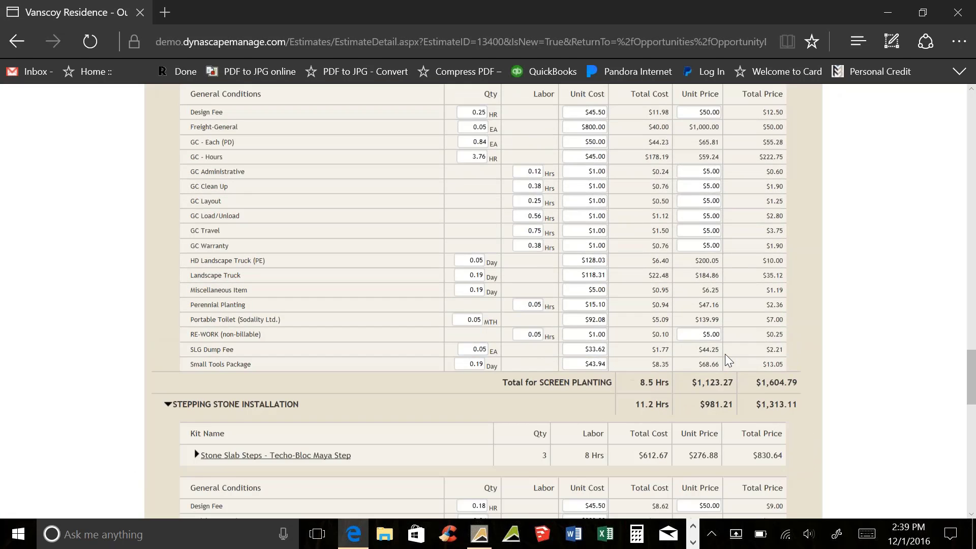
scroll(724, 354, "up", 20)
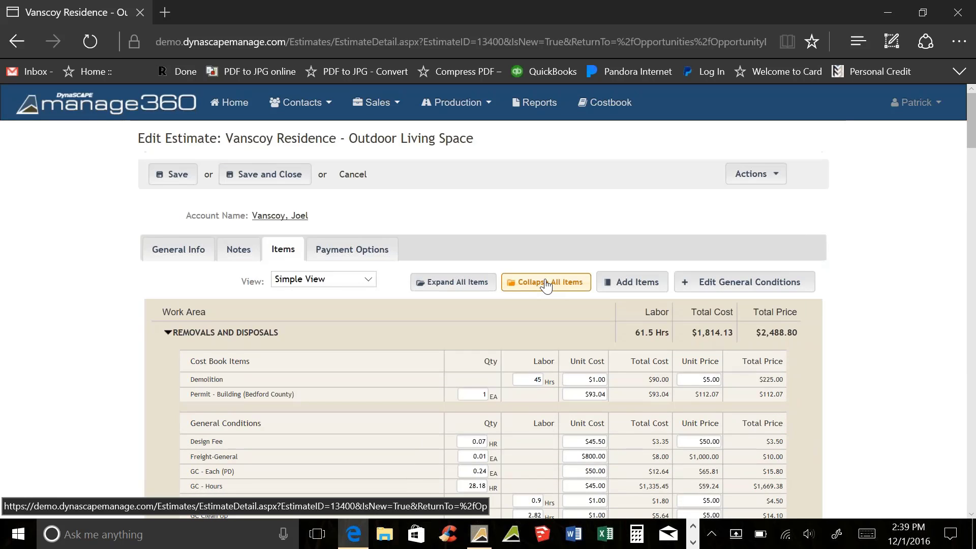
left_click(546, 285)
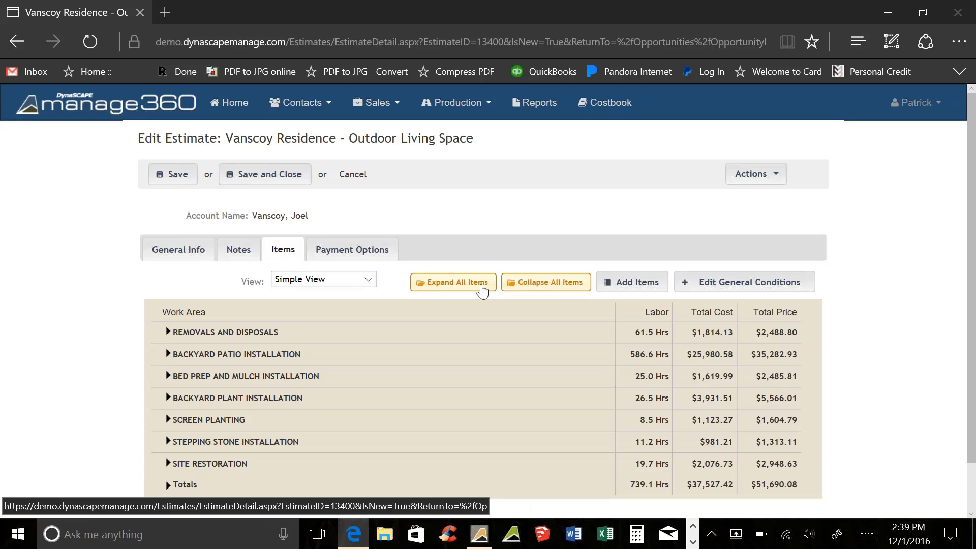
- Expand all items again and collapse each of the seven work areas individually, leaving the Totals breakdown expanded
left_click(460, 289)
scroll(390, 309, "down", 4)
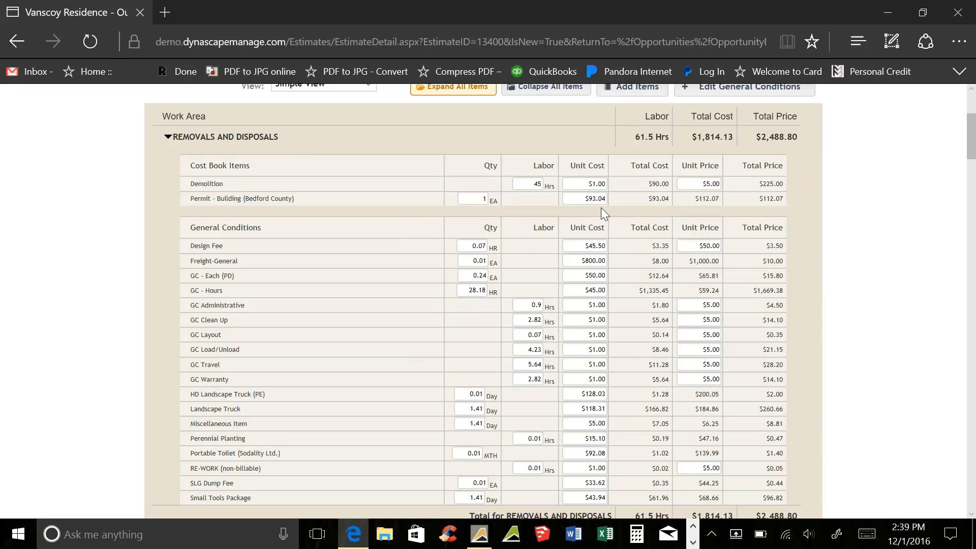
left_click(239, 138)
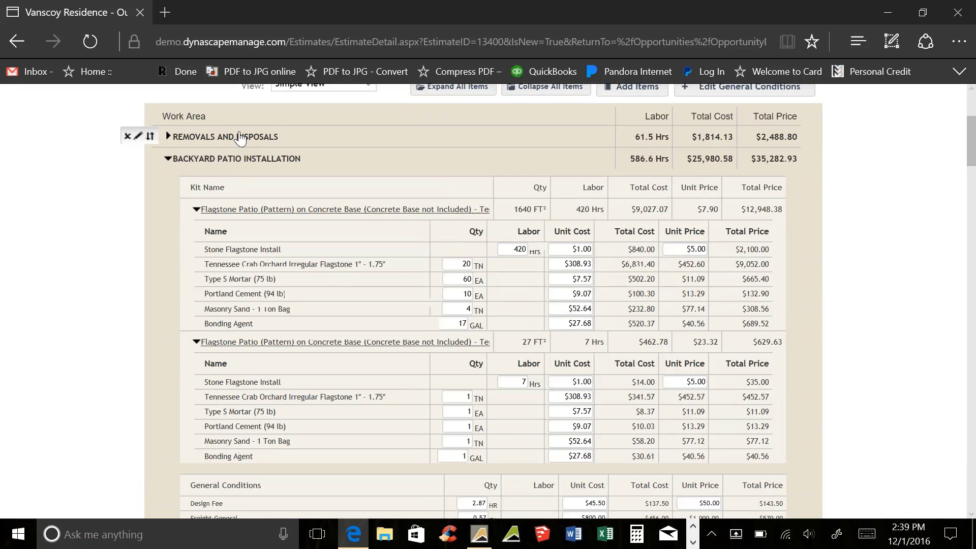
left_click(226, 161)
left_click(224, 181)
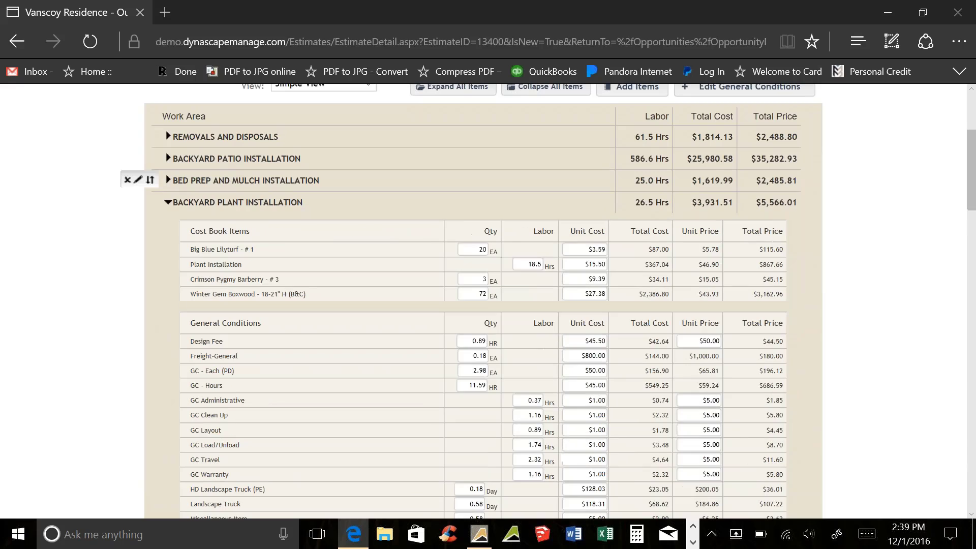
left_click(225, 205)
left_click(217, 227)
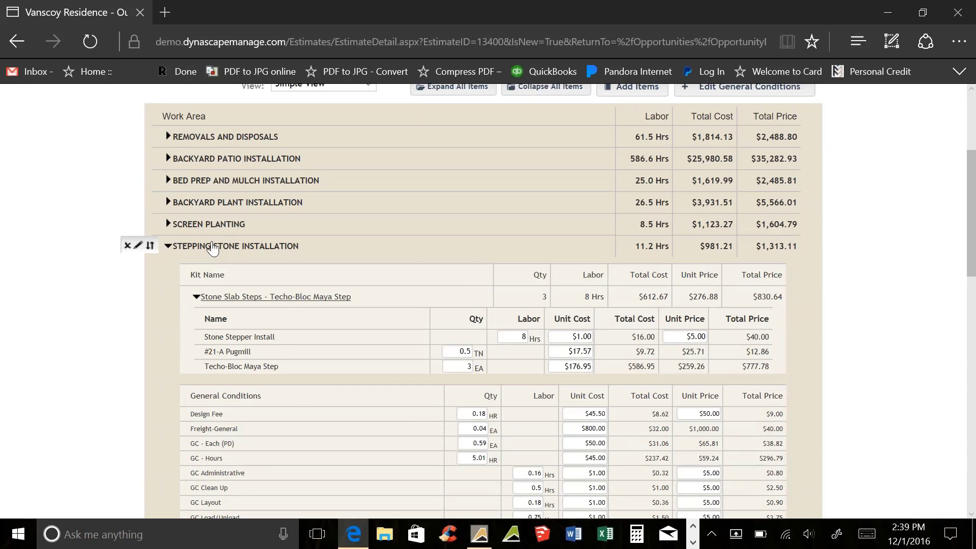
left_click(217, 246)
left_click(217, 268)
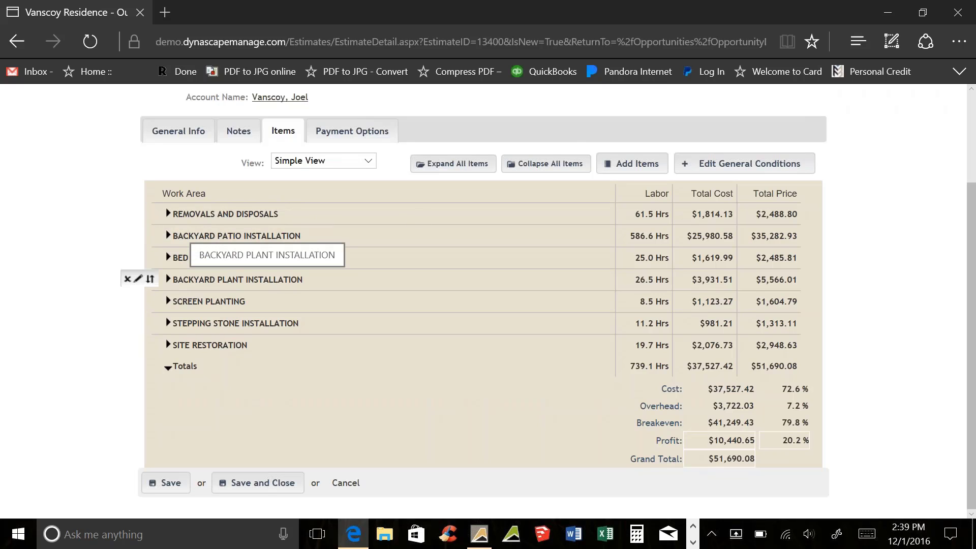
- Open the proposal settings for the Outdoor Living Space estimate
scroll(752, 167, "up", 3)
left_click(773, 174)
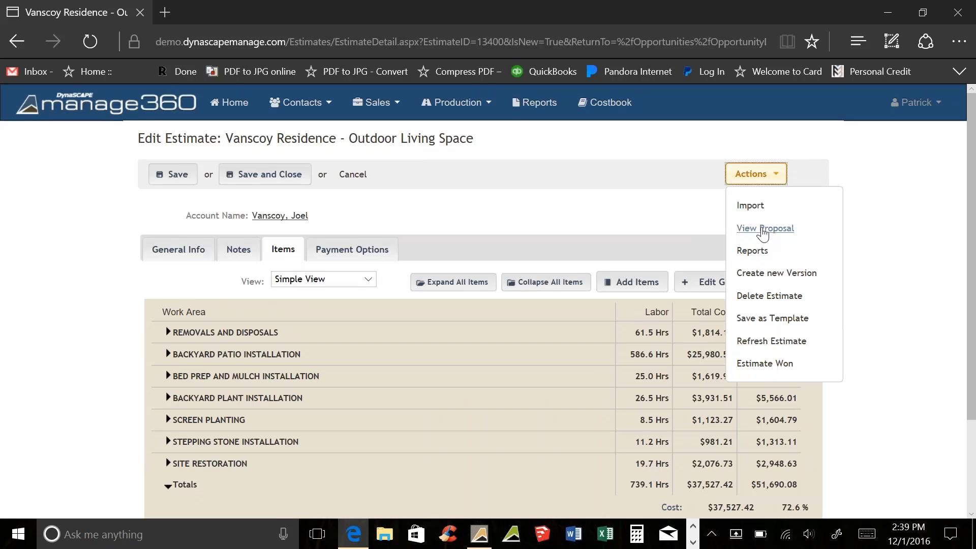
left_click(763, 231)
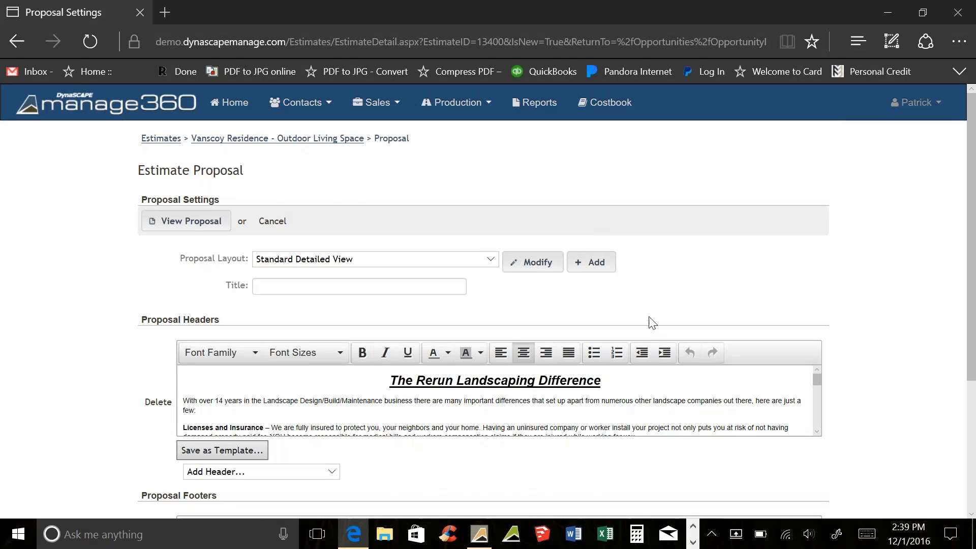
- Review the proposal's layout settings, The Rerun Landscaping Difference header text and the contractor and owner responsibilities in the footer
scroll(648, 320, "down", 1)
scroll(648, 320, "down", 4)
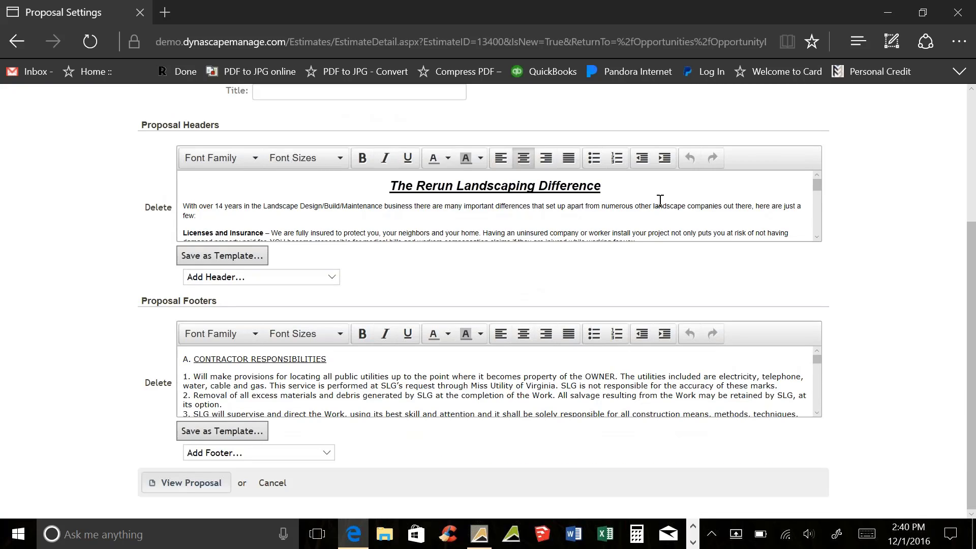
scroll(764, 239, "down", 1)
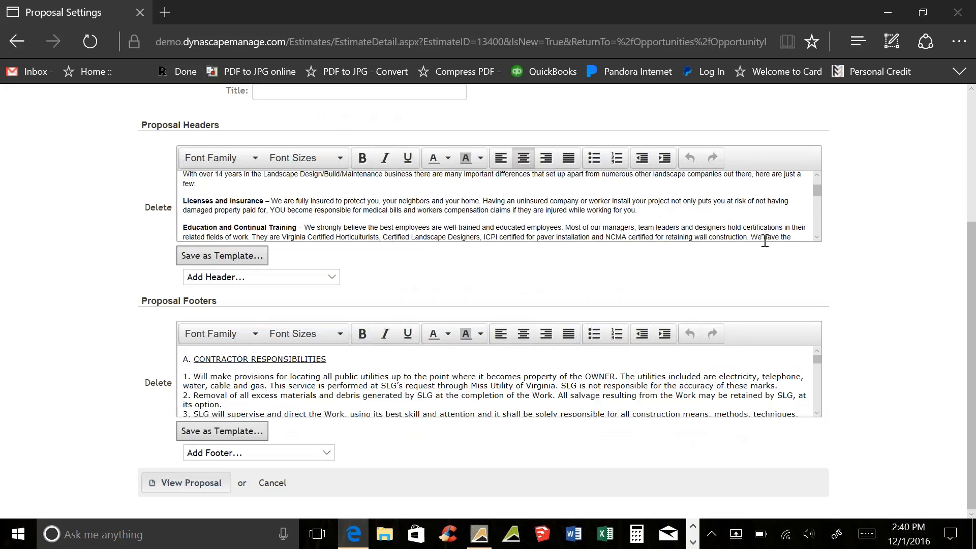
scroll(765, 239, "up", 1)
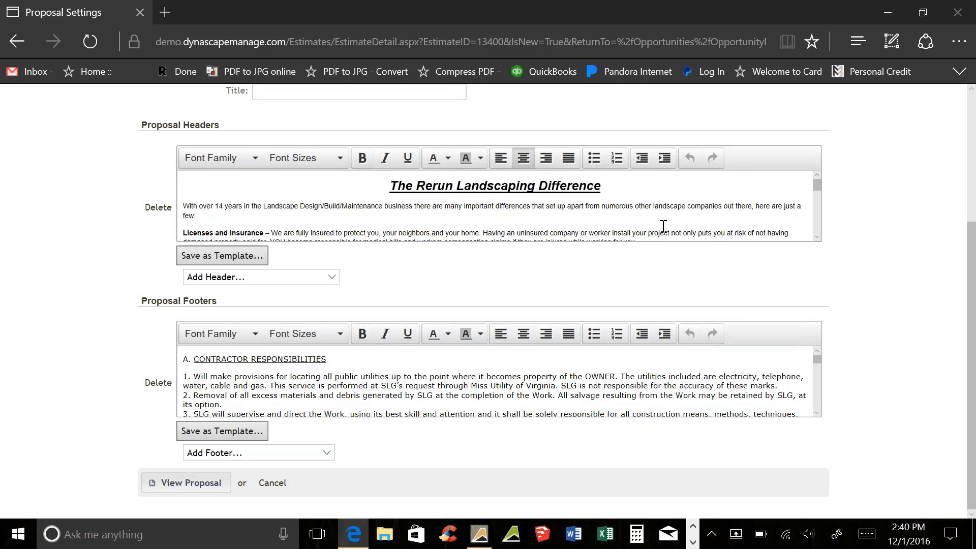
scroll(647, 232, "up", 1)
scroll(647, 233, "up", 4)
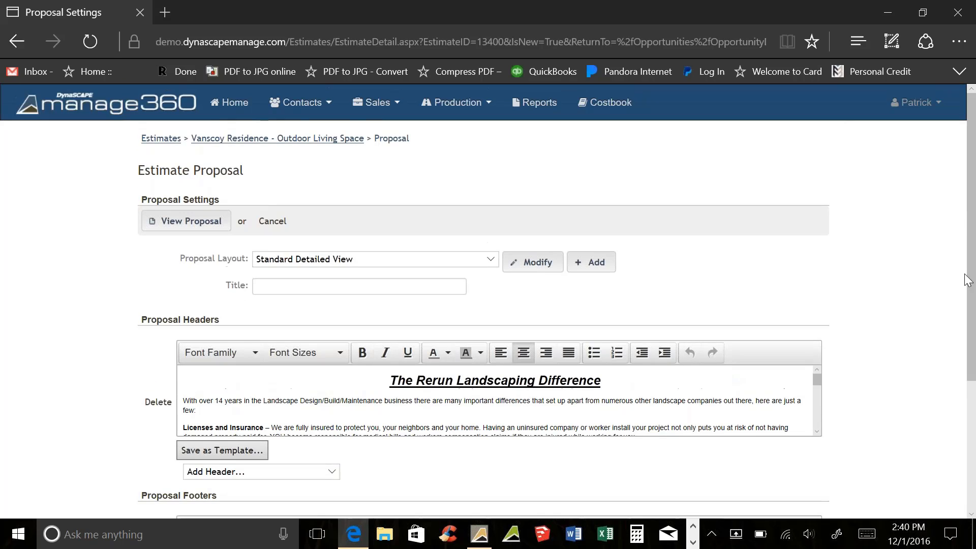
left_click_drag(972, 292, 971, 360)
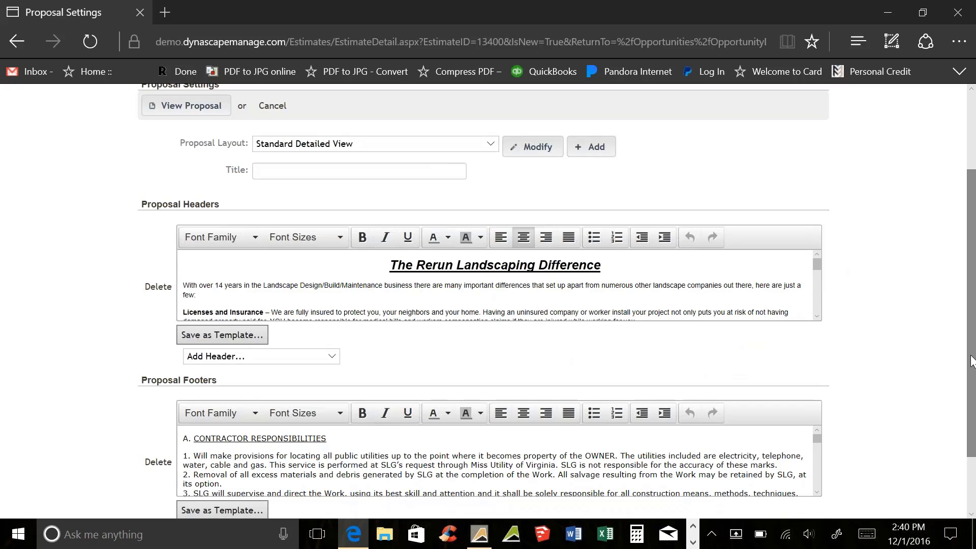
left_click(573, 297)
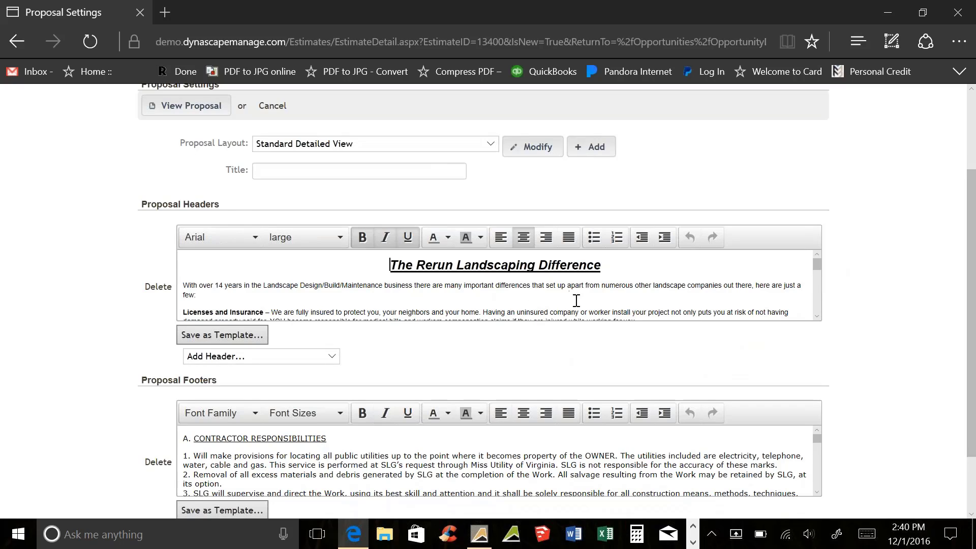
scroll(576, 301, "down", 1)
scroll(576, 301, "down", 1)
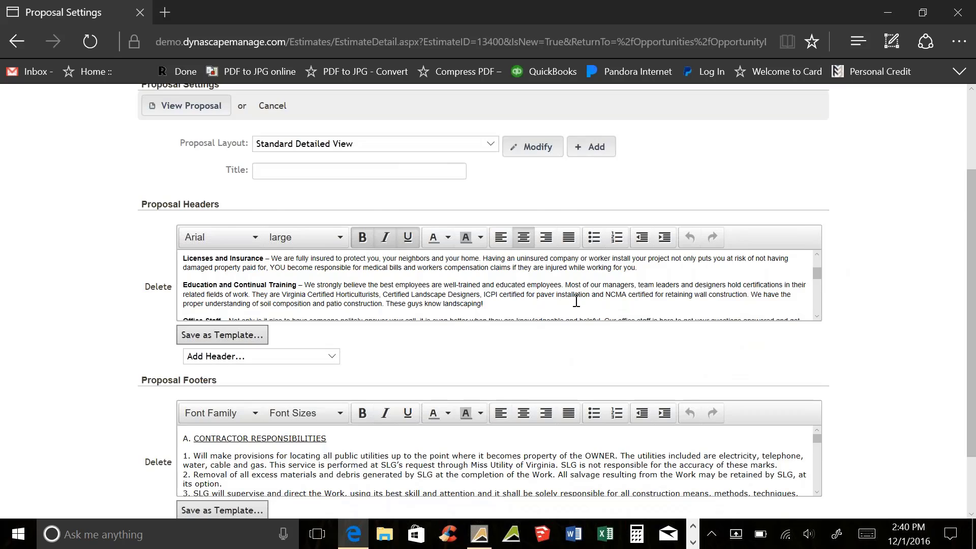
scroll(576, 301, "down", 5)
scroll(712, 384, "down", 4)
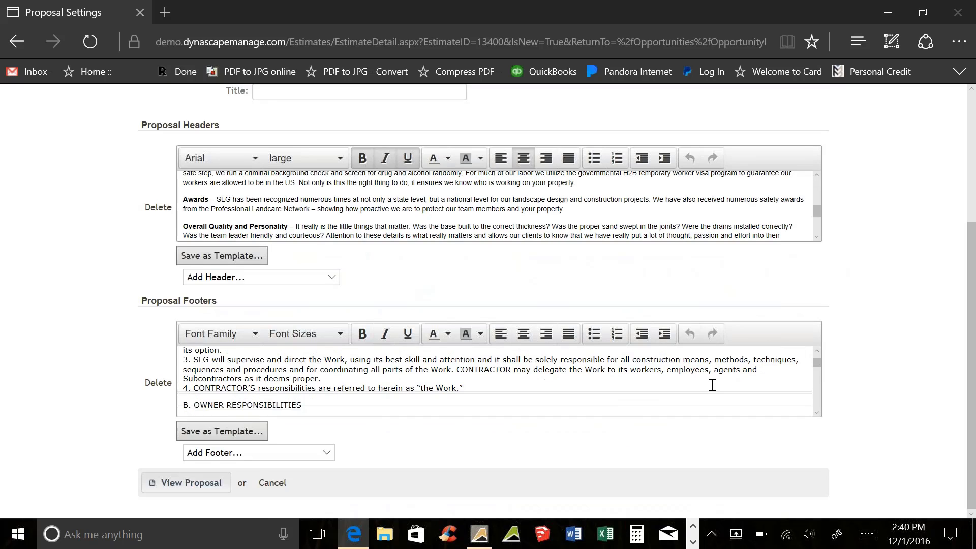
- Generate the proposal in the Standard Detailed View layout, save proposal.docx, open it in Word and enable editing
left_click(211, 485)
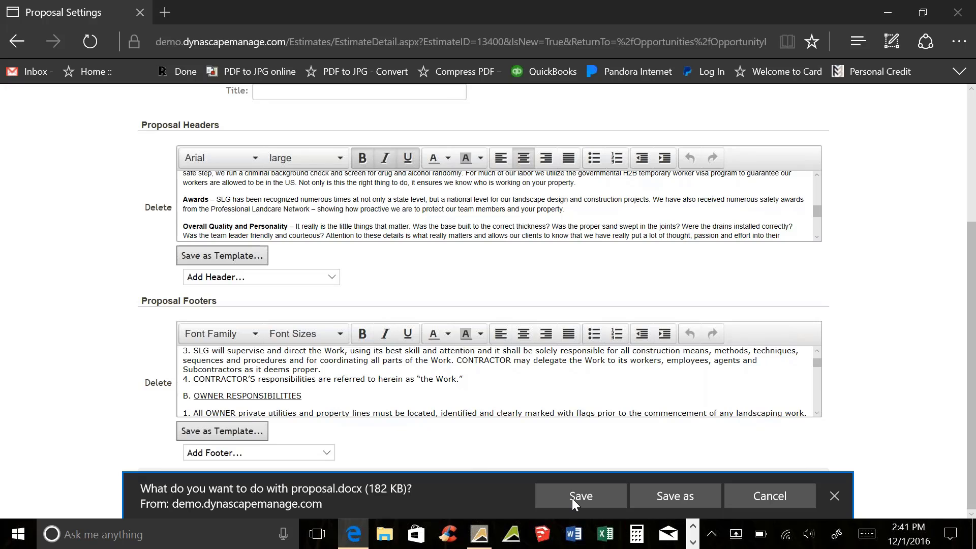
left_click(590, 498)
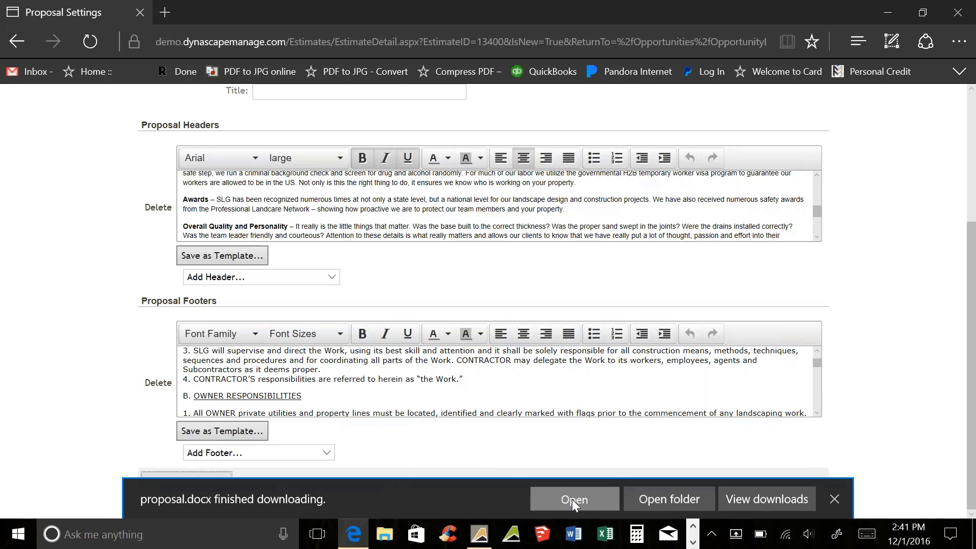
left_click(571, 499)
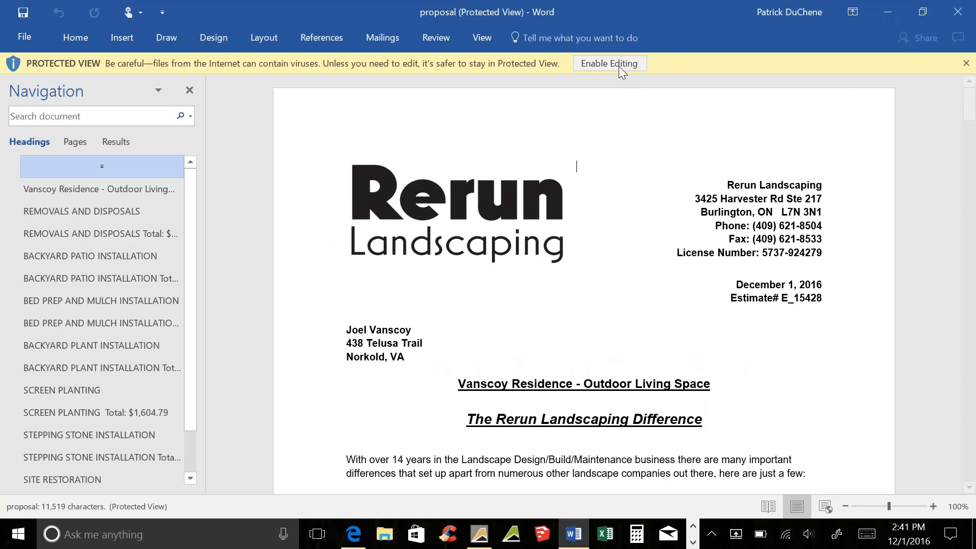
left_click(618, 63)
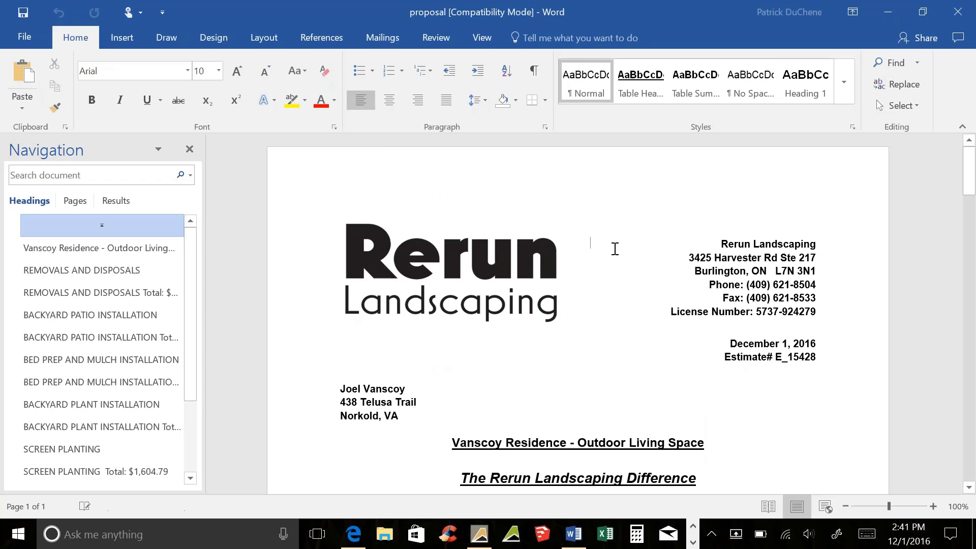
- Review the proposal's company letterhead, client details and The Rerun Landscaping Difference introduction
scroll(654, 328, "down", 7)
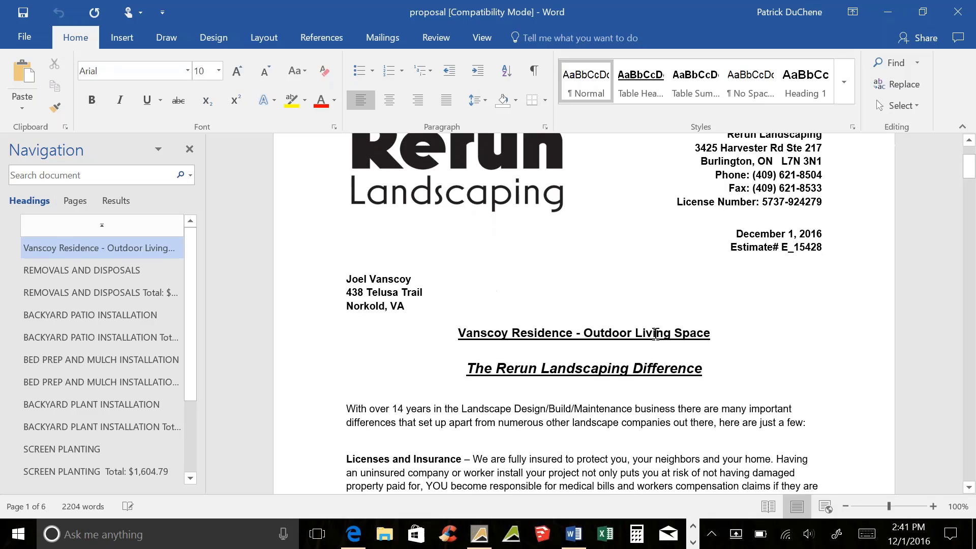
scroll(655, 334, "down", 20)
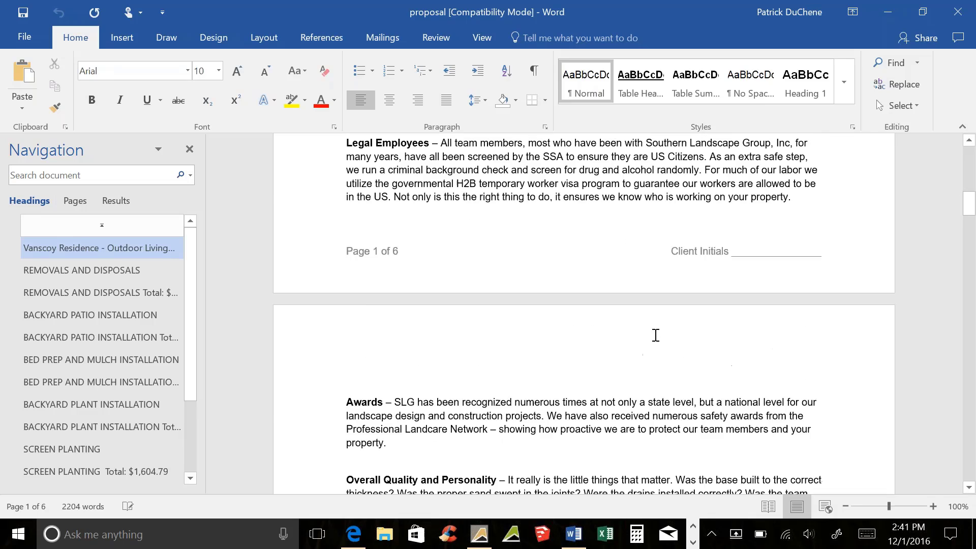
scroll(655, 335, "down", 7)
scroll(581, 259, "up", 4)
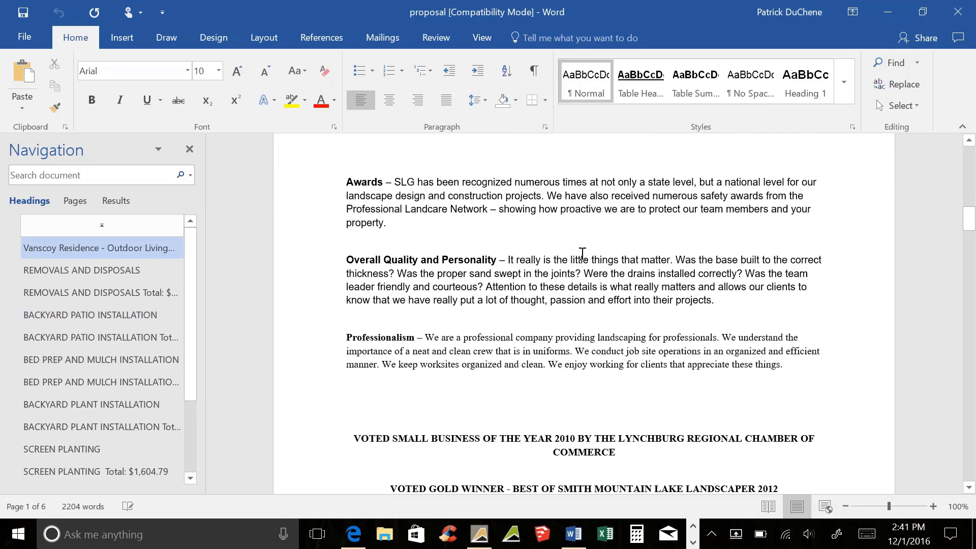
scroll(582, 259, "down", 3)
- Examine the work area descriptions and totals in the proposal, from the backyard patio through the grand total and signature lines
scroll(582, 259, "down", 20)
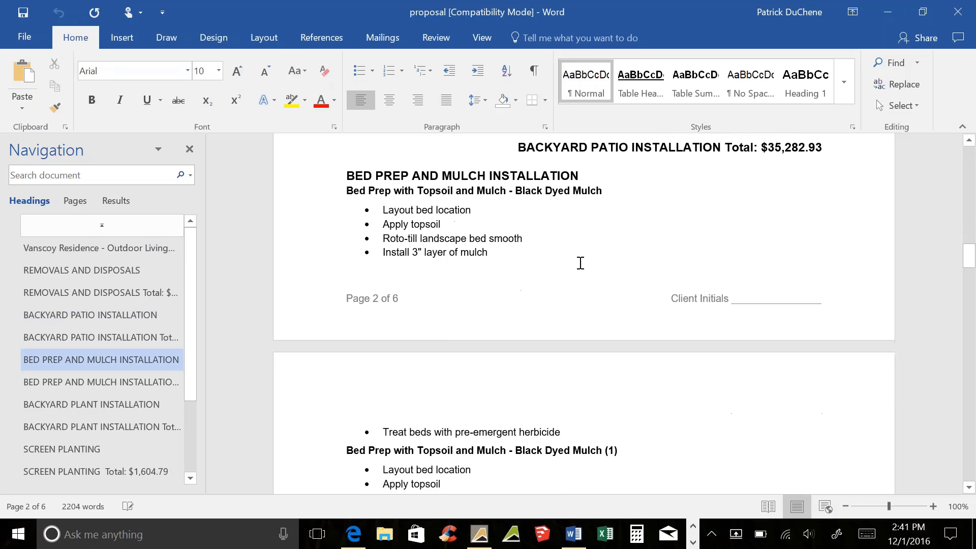
scroll(527, 244, "down", 7)
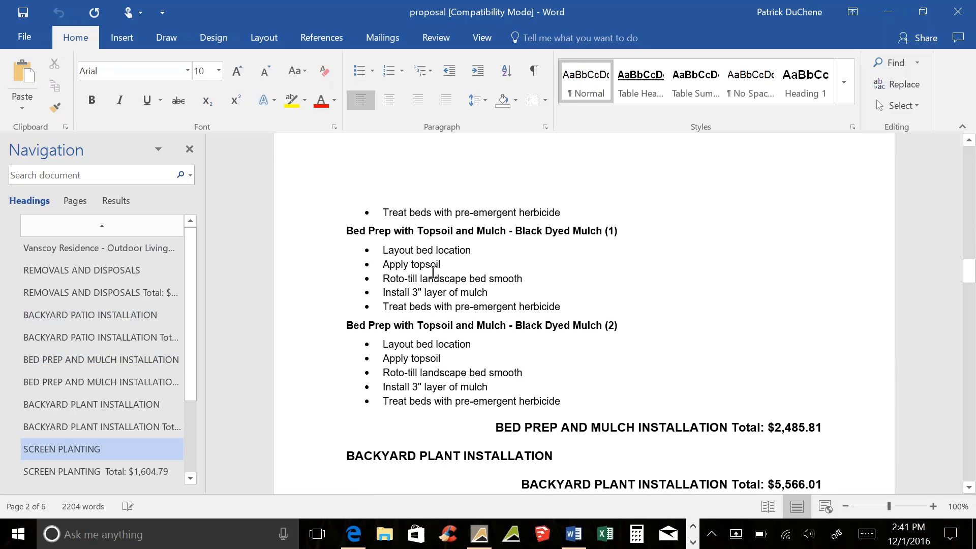
scroll(579, 290, "down", 4)
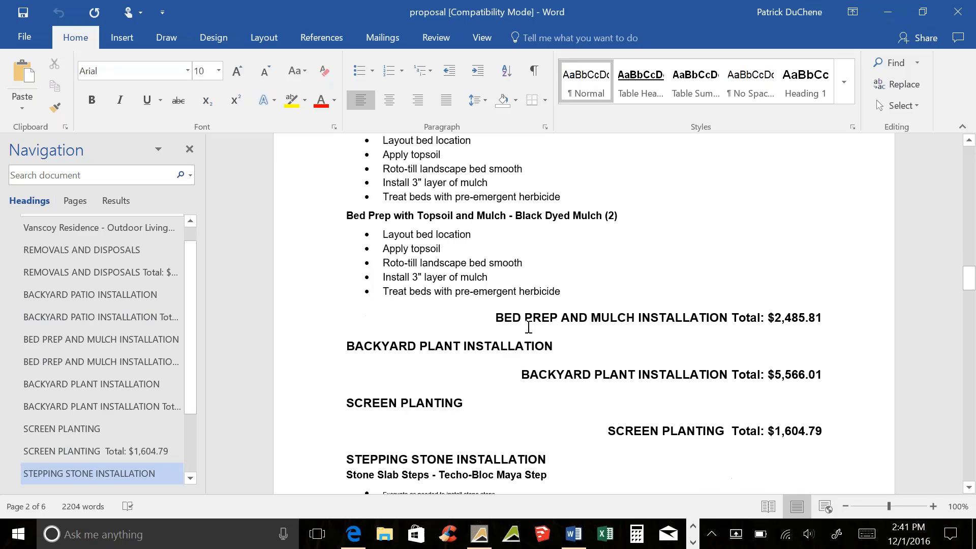
left_click_drag(494, 319, 789, 331)
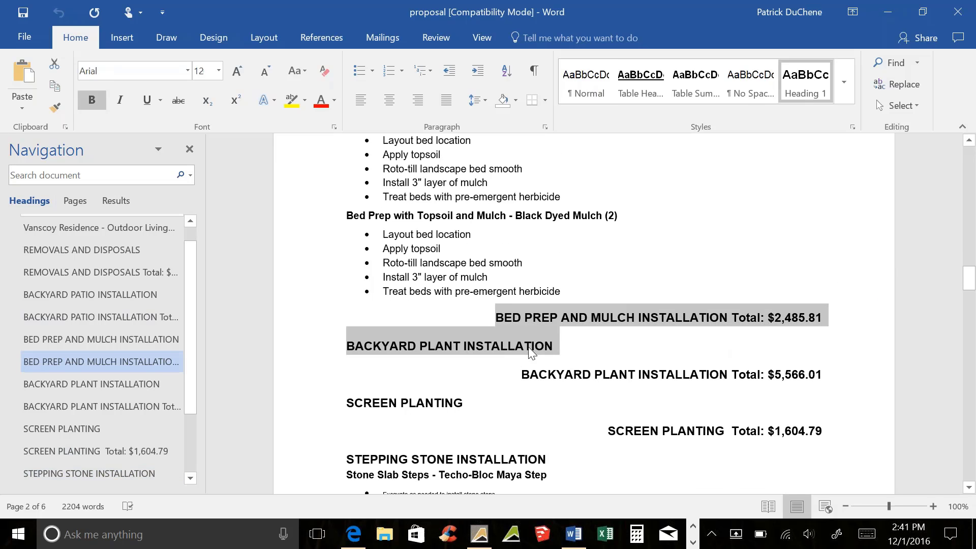
left_click(529, 362)
scroll(764, 371, "down", 11)
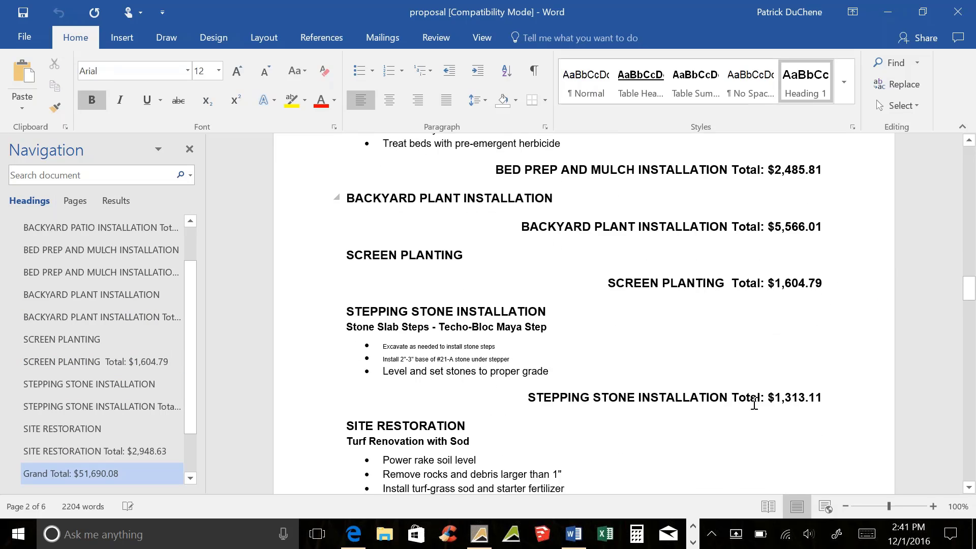
scroll(757, 405, "down", 1)
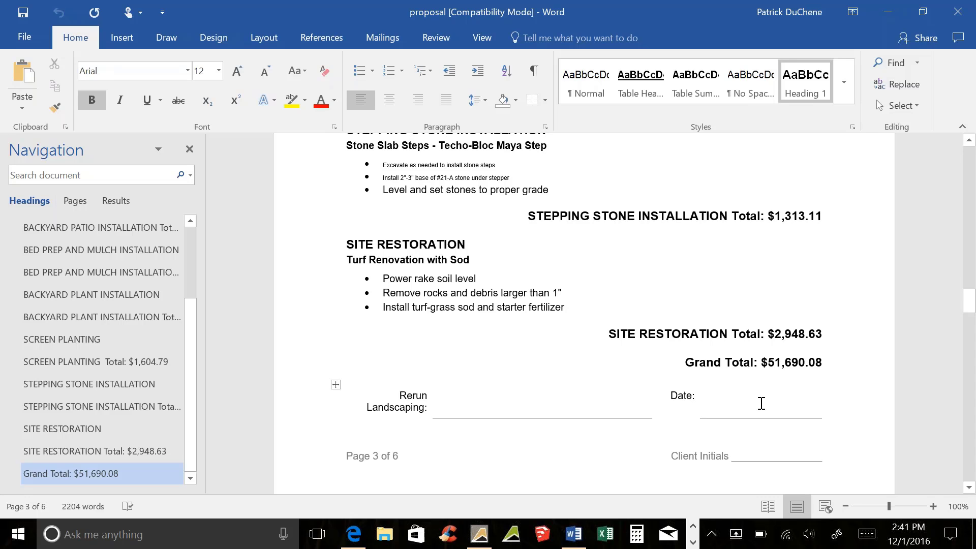
scroll(747, 393, "down", 11)
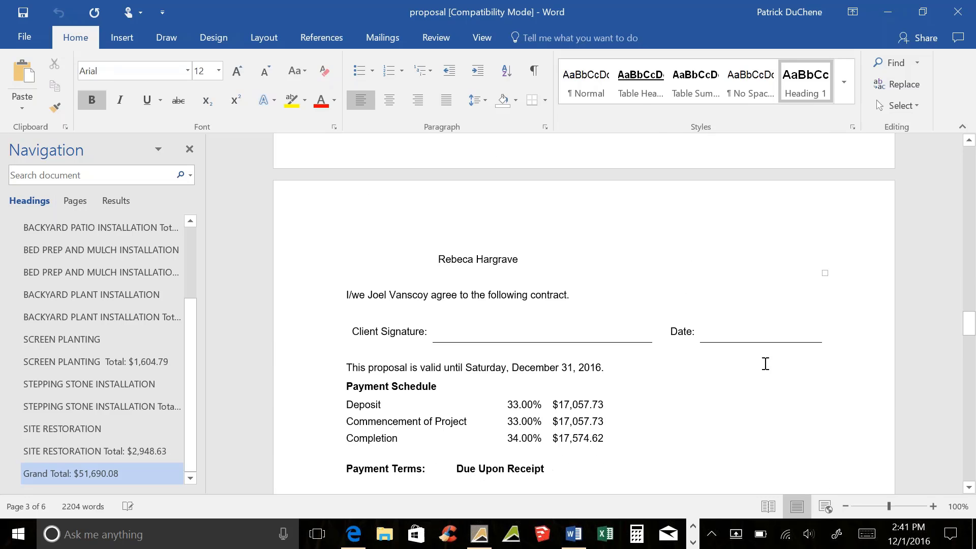
- Go back to the plant installation and screen planting sections and close the document's Navigation pane
scroll(765, 364, "up", 20)
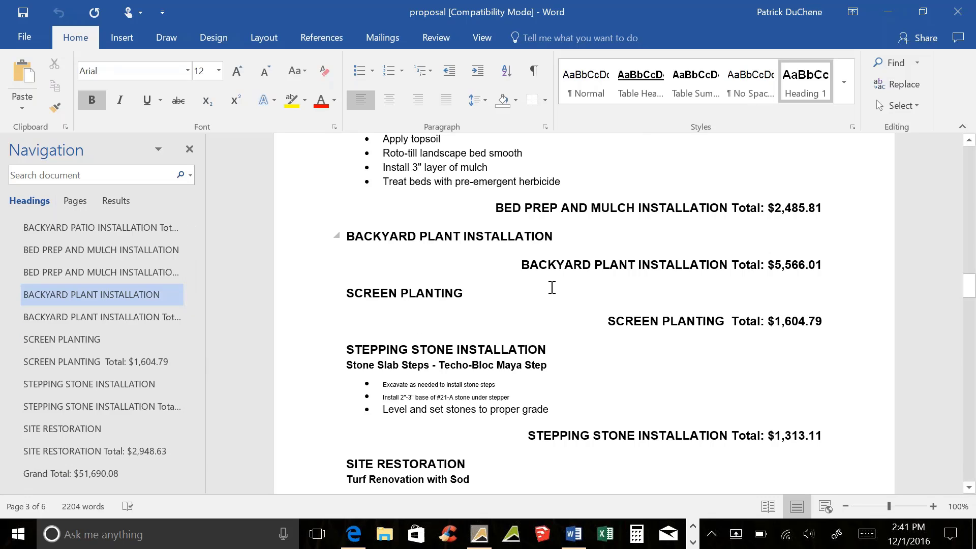
scroll(632, 331, "down", 1)
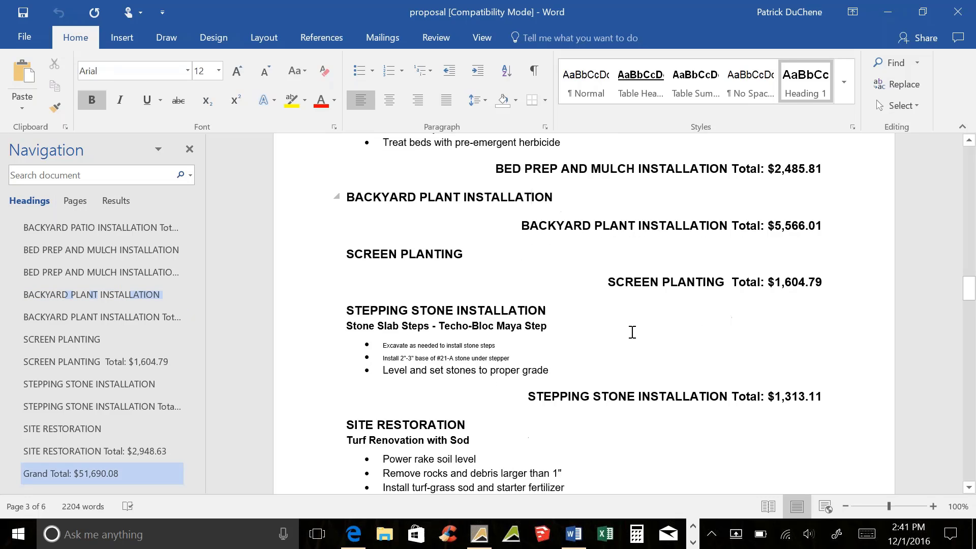
scroll(632, 332, "down", 2)
left_click(190, 148)
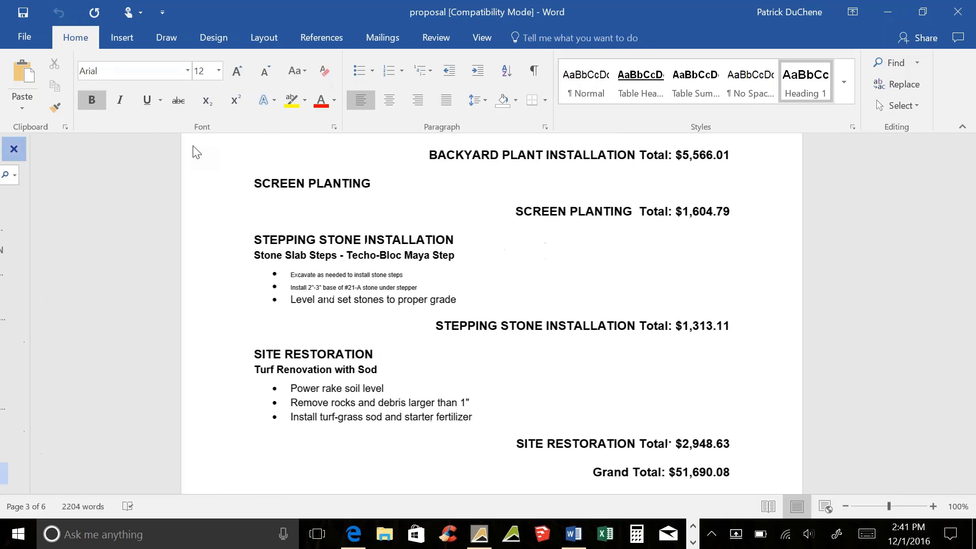
- Review the Payment Schedule below the client signature, highlighting its Deposit, Commencement of Project and Completion rows
scroll(456, 296, "down", 15)
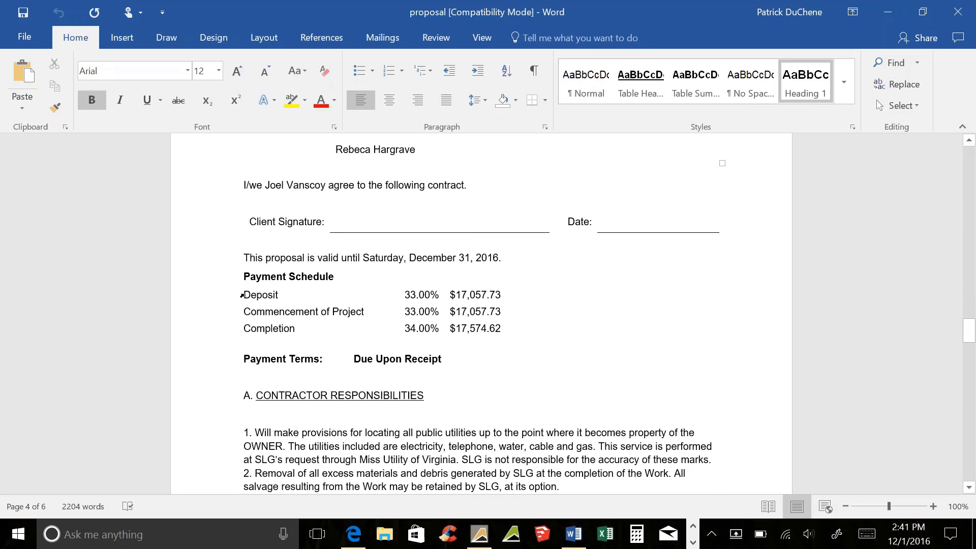
left_click_drag(243, 295, 506, 321)
left_click(541, 306)
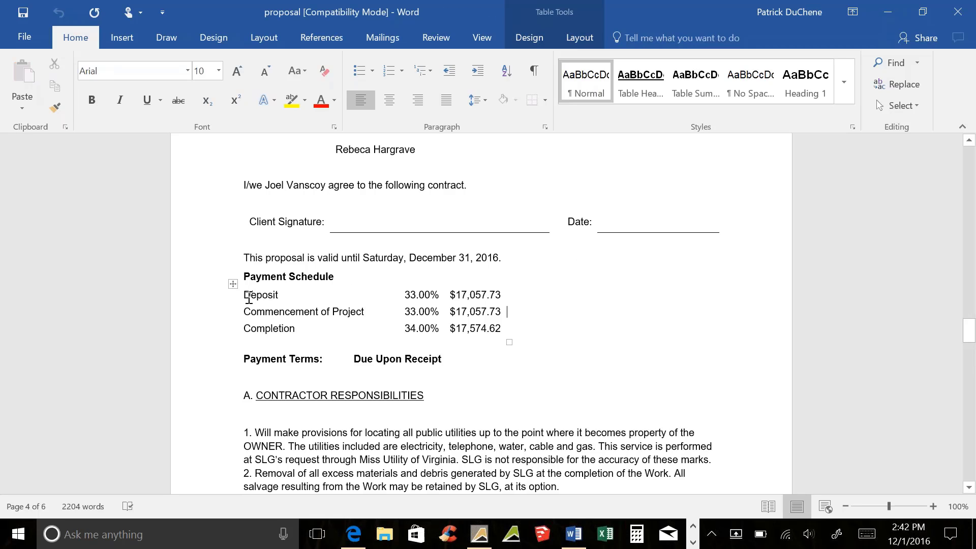
left_click_drag(298, 297, 503, 337)
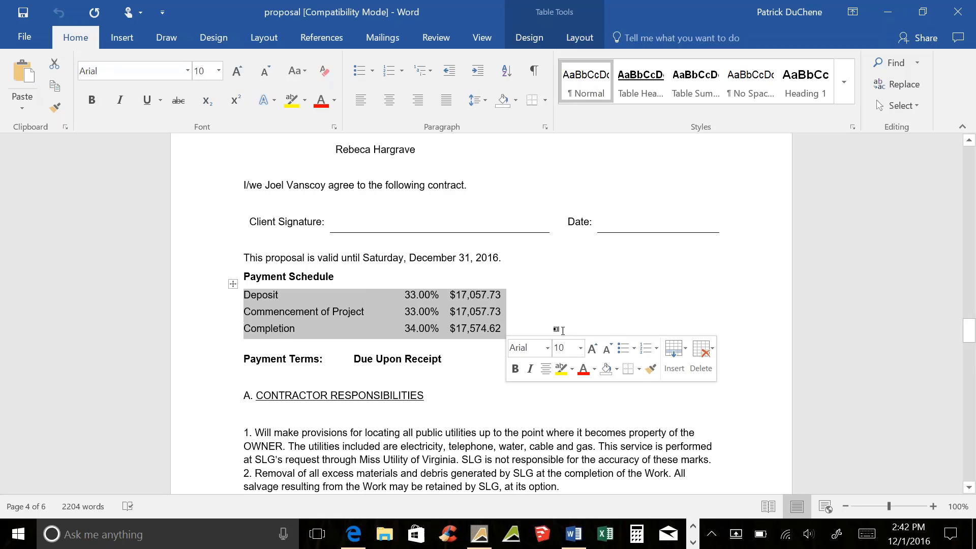
scroll(489, 371, "down", 5)
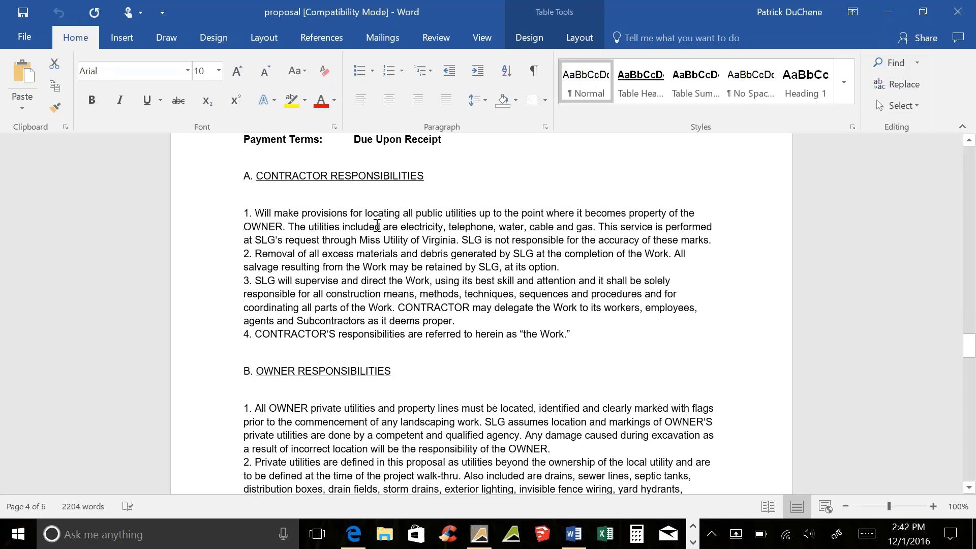
scroll(468, 226, "up", 7)
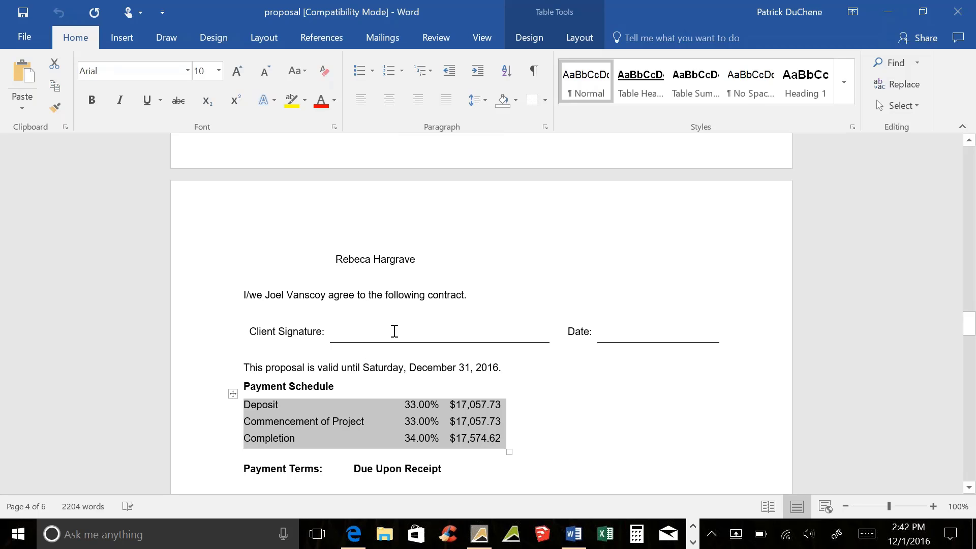
- Read through the contractor and owner responsibilities, contract clauses and payment terms to the Acceptance of Proposal on the last page
scroll(617, 358, "down", 18)
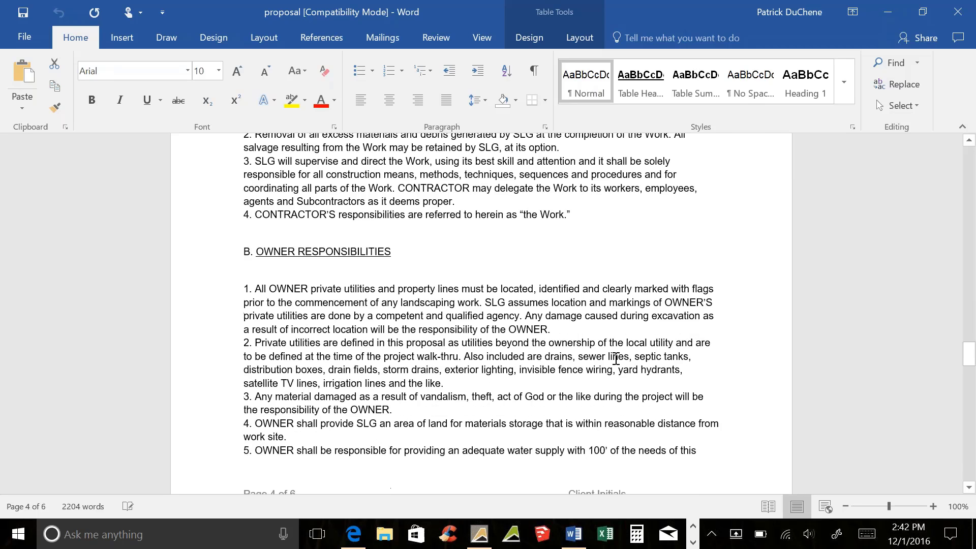
scroll(655, 286, "up", 7)
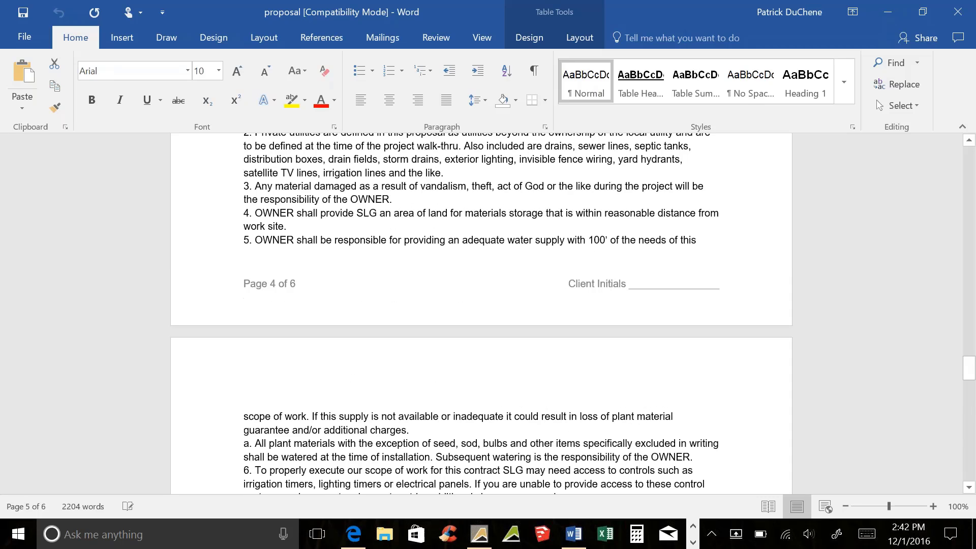
scroll(655, 286, "down", 12)
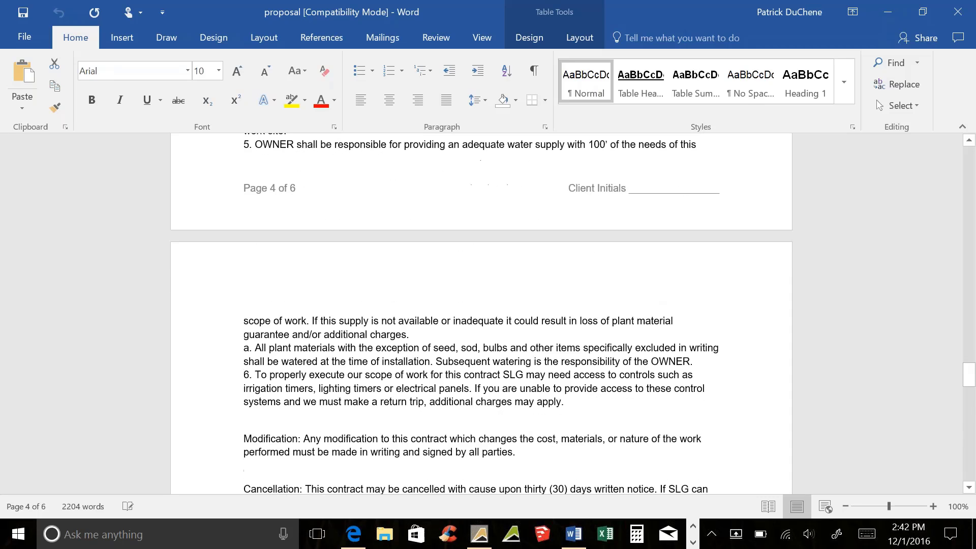
scroll(655, 278, "down", 7)
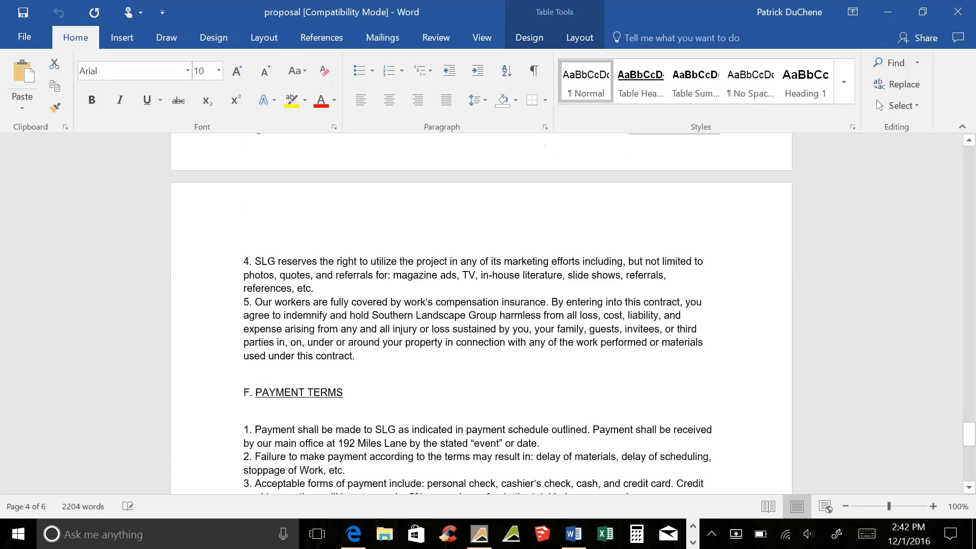
scroll(653, 278, "down", 5)
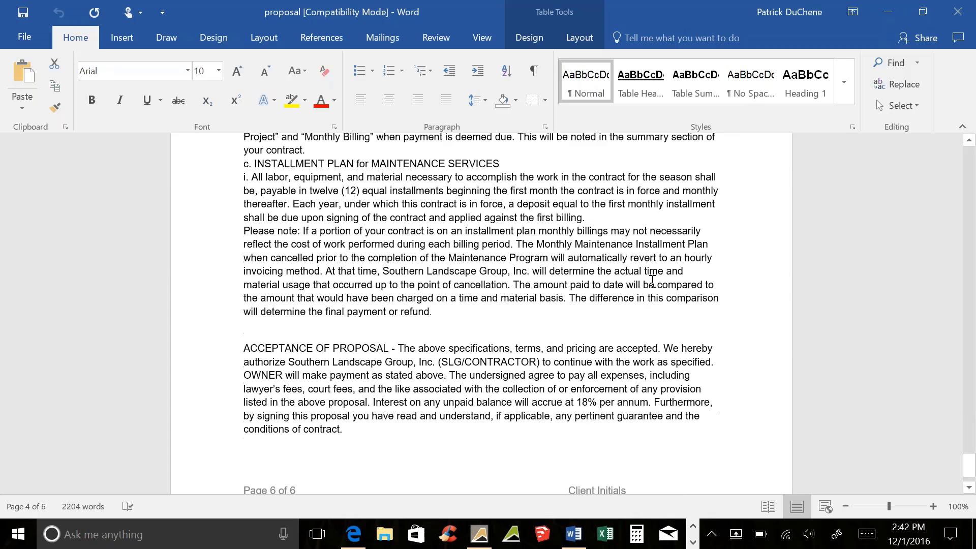
left_click(628, 375)
scroll(609, 286, "up", 1)
scroll(609, 287, "up", 2)
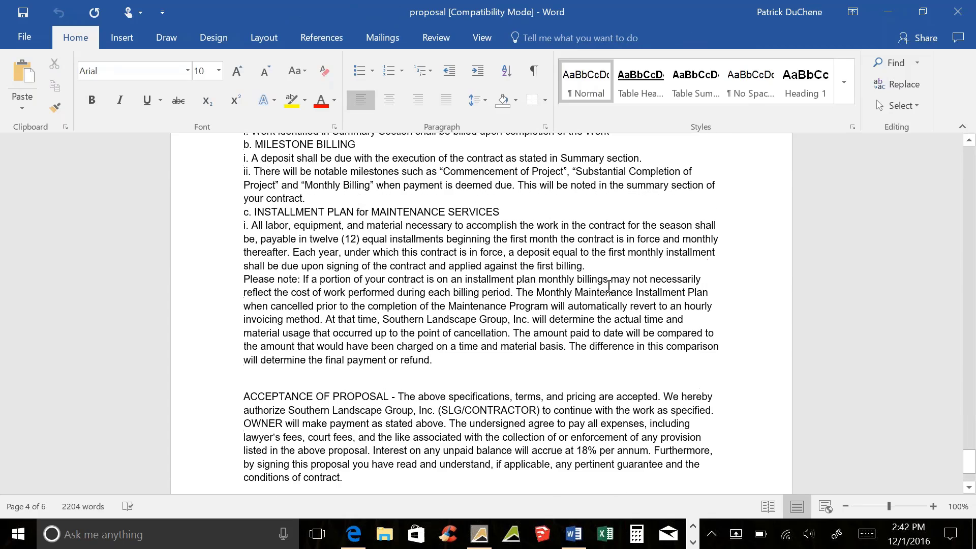
scroll(609, 287, "down", 3)
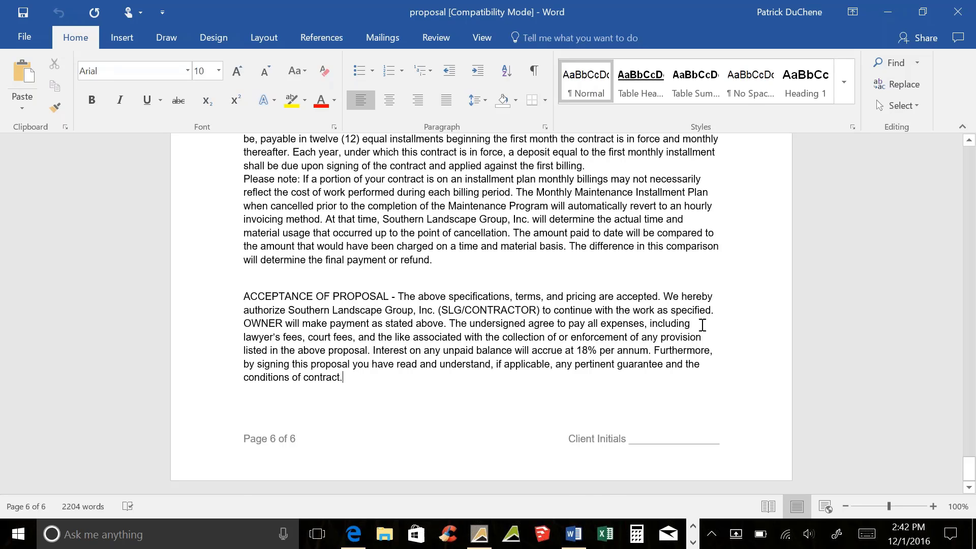
- Return to the proposal's first page and review the Education, Office Staff and Legal Employees paragraphs
left_click_drag(968, 472, 913, 172)
scroll(437, 249, "down", 1)
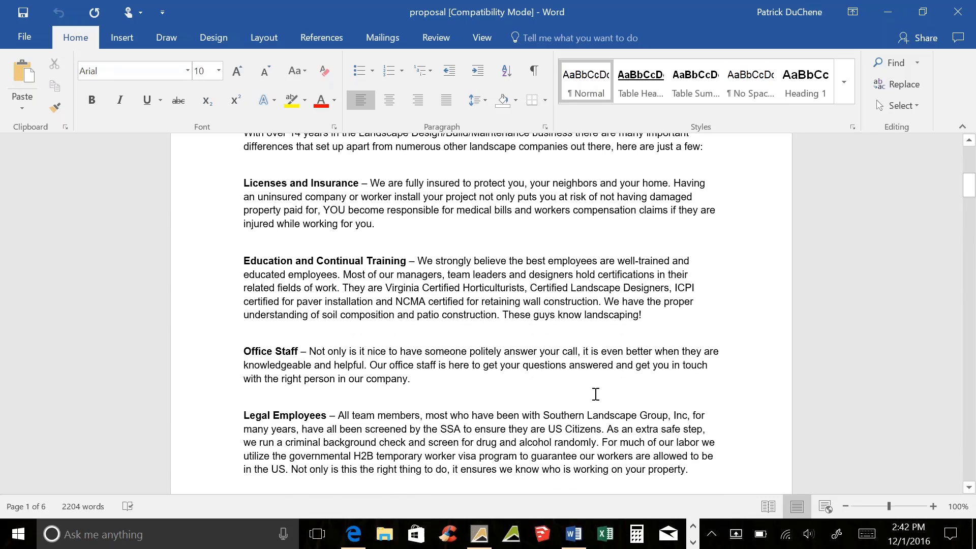
scroll(596, 394, "down", 2)
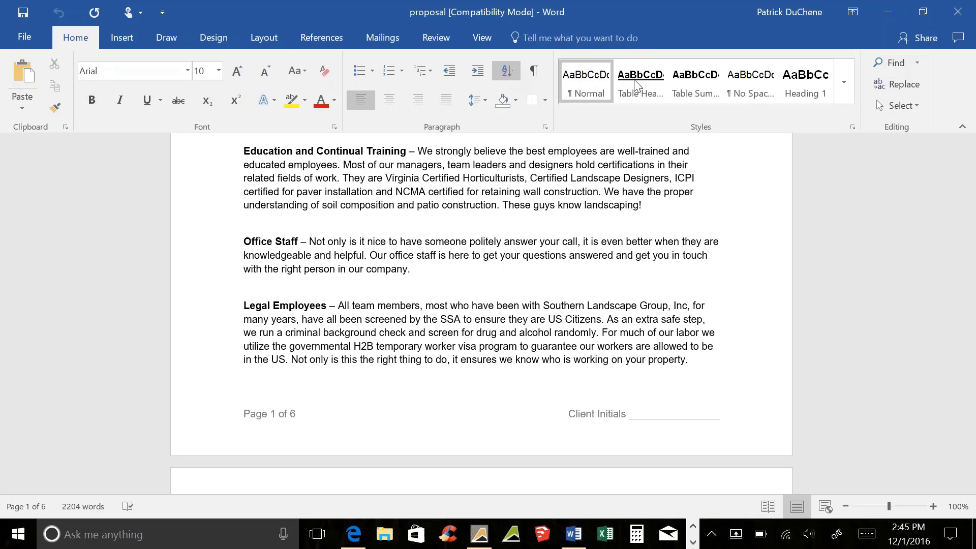
- Switch to the Webinar Drawing in DynaSCAPE Design and close the Quotation Groups dialog
left_click(483, 544)
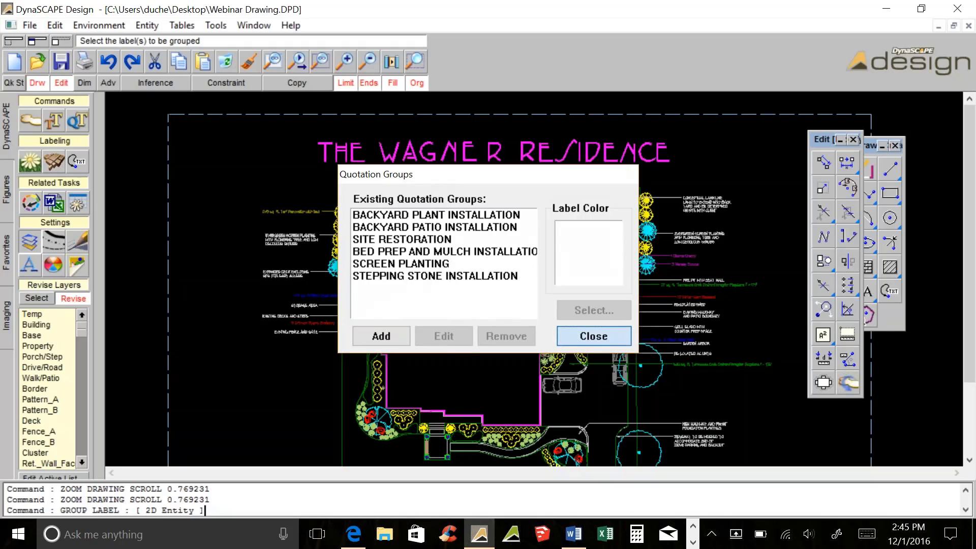
left_click(587, 337)
scroll(537, 378, "down", 1)
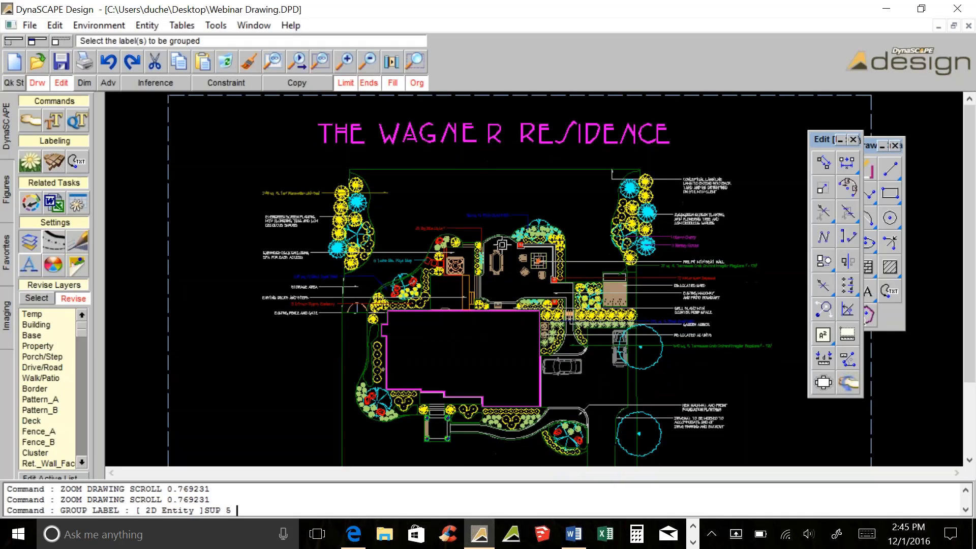